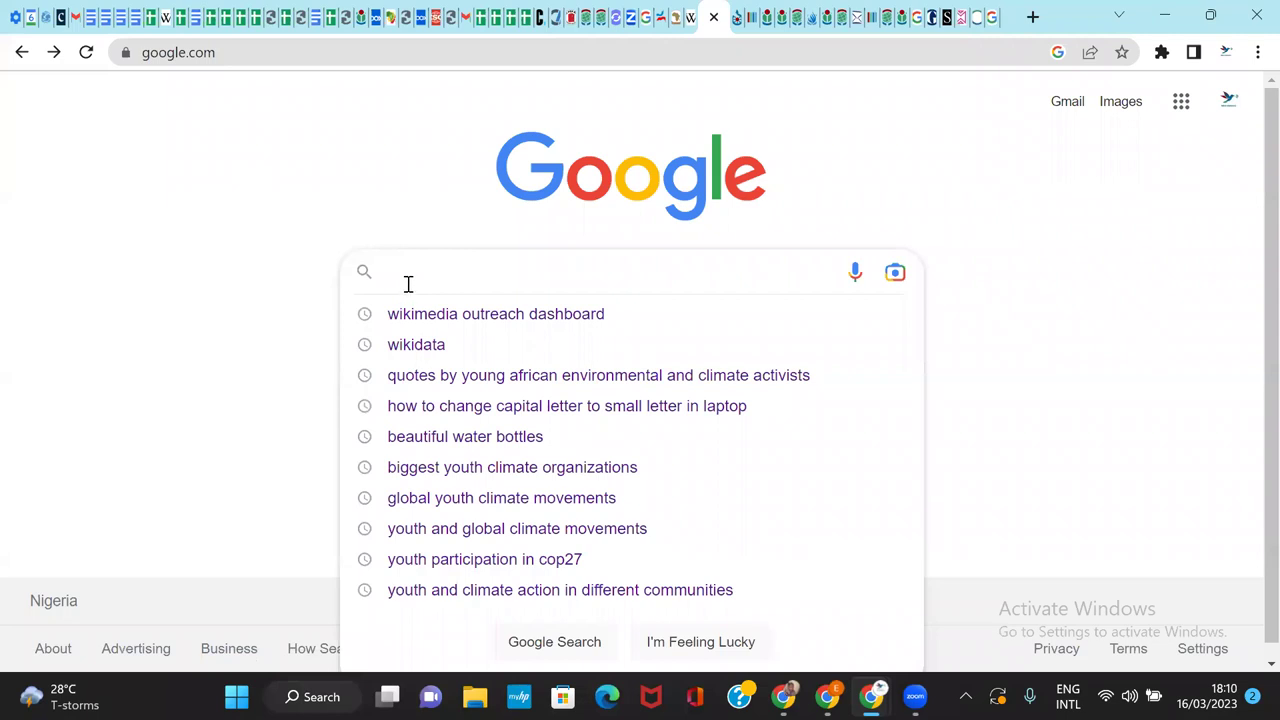
Step: Search Google for "wikimedia outreach dashboard" and open the Programs & Events Dashboard site from the results
{"action": "type", "text": "wikimedia "}
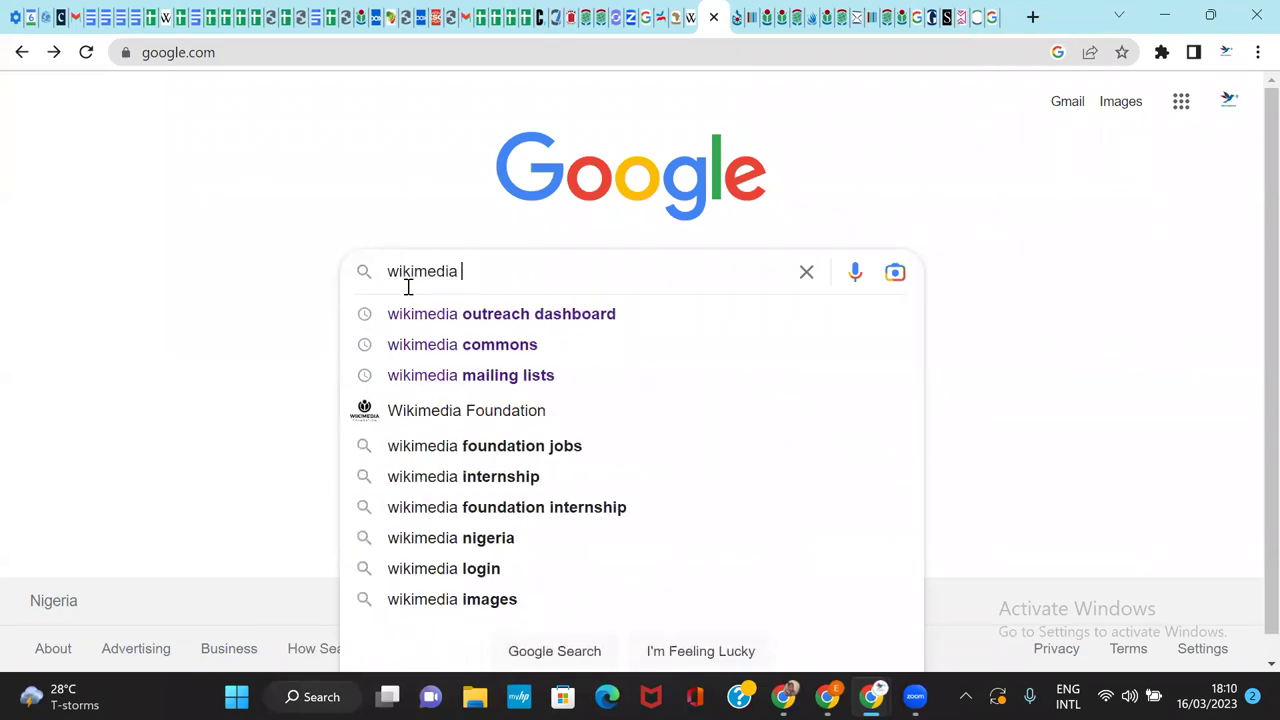
{"action": "type", "text": "outreach da"}
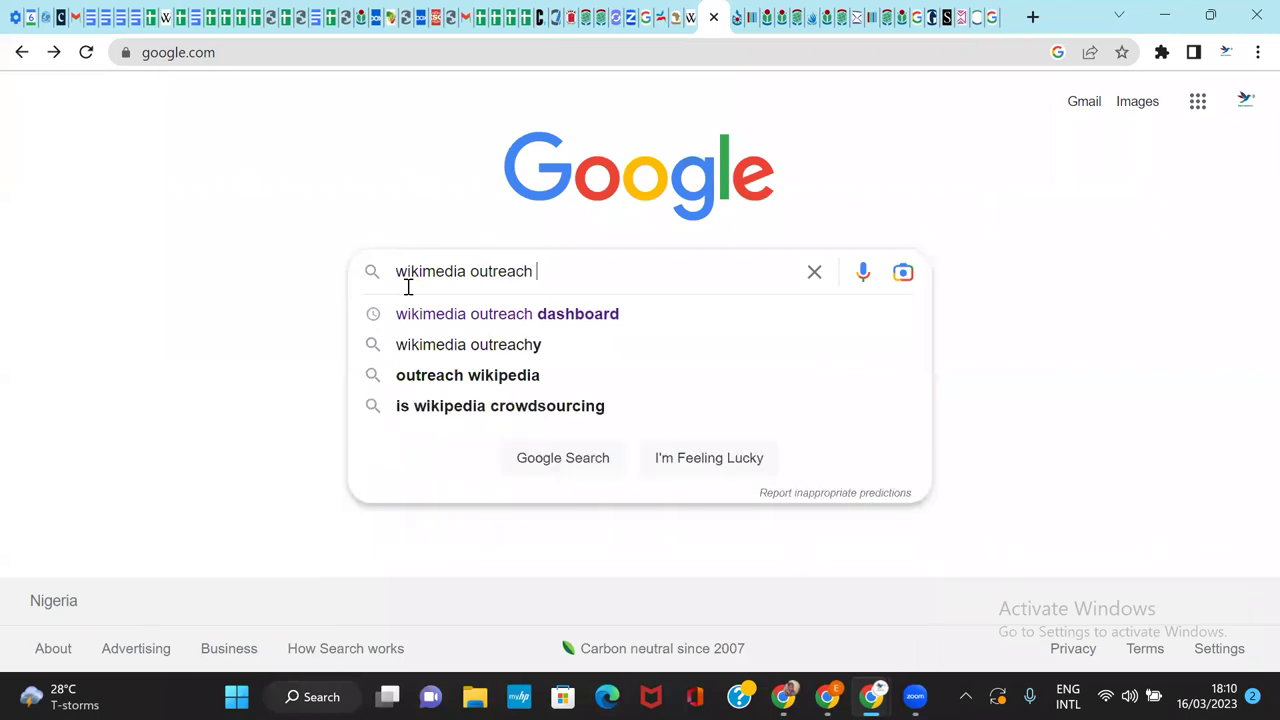
{"action": "left_click", "coordinate": [447, 326]}
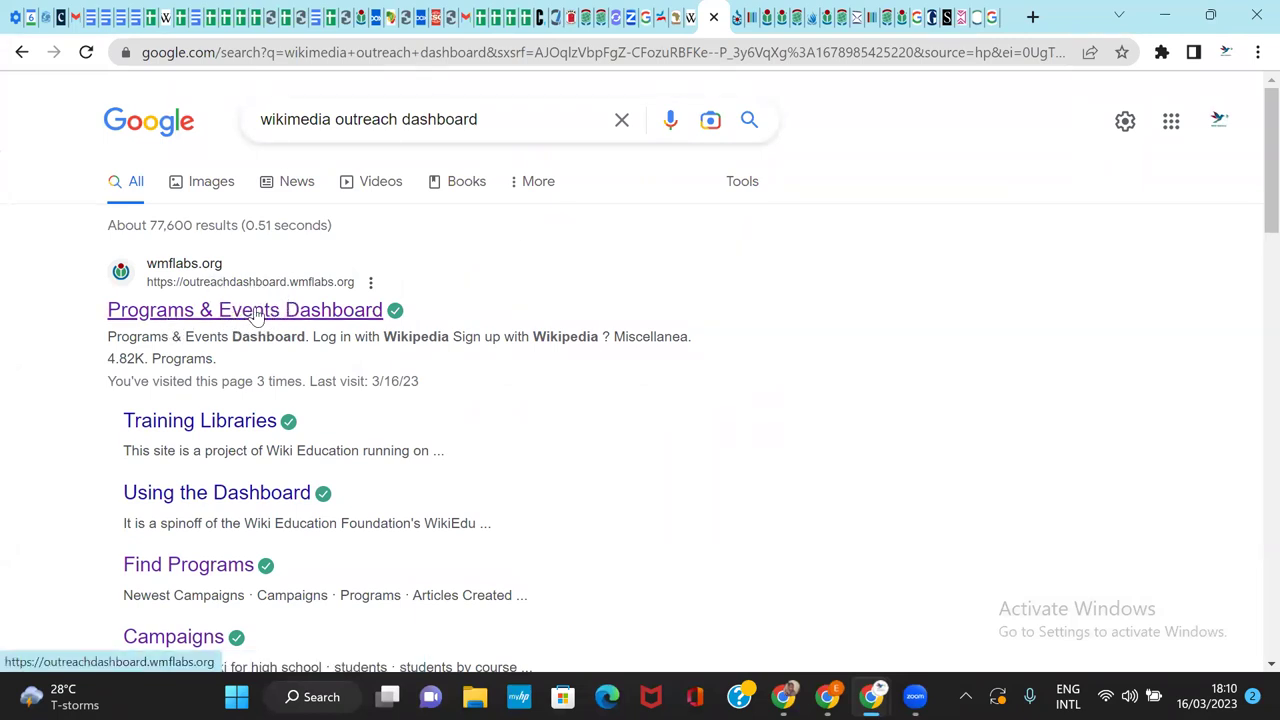
{"action": "left_click", "coordinate": [309, 318]}
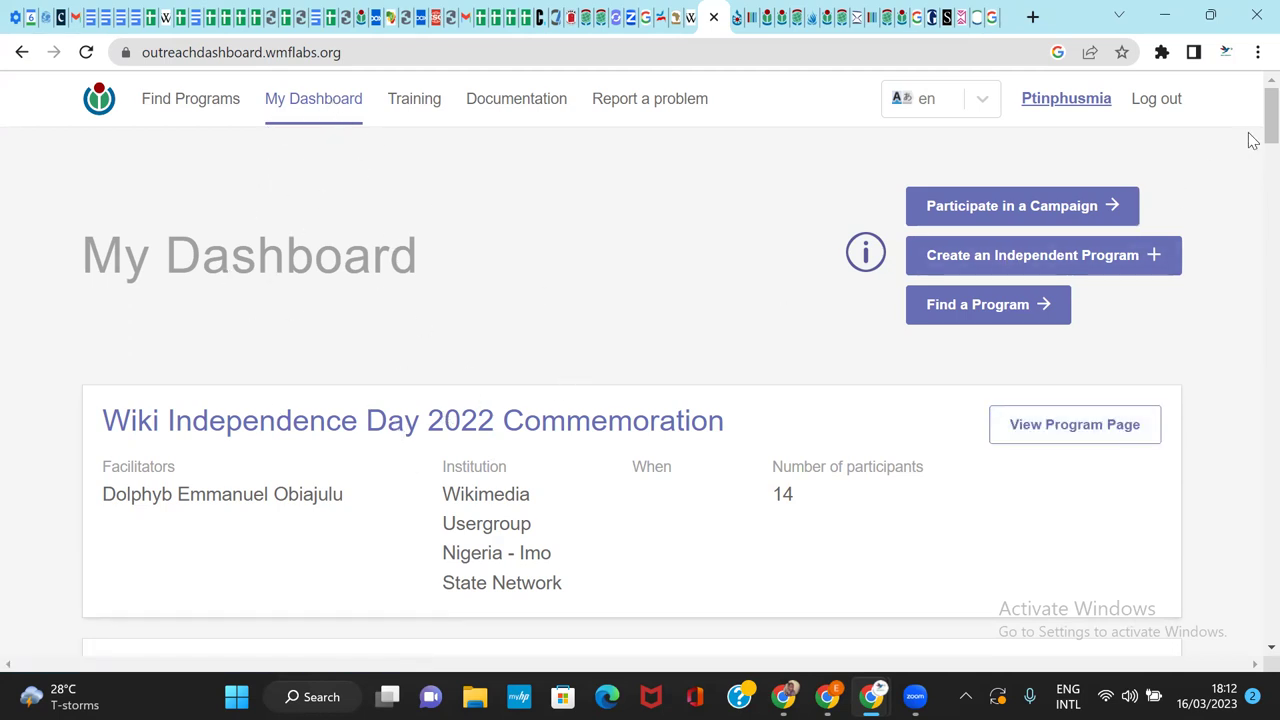
Step: Look through the current and archived programs listed on My Dashboard
{"action": "scroll", "coordinate": [1250, 150], "scroll_direction": "down", "scroll_amount": 4}
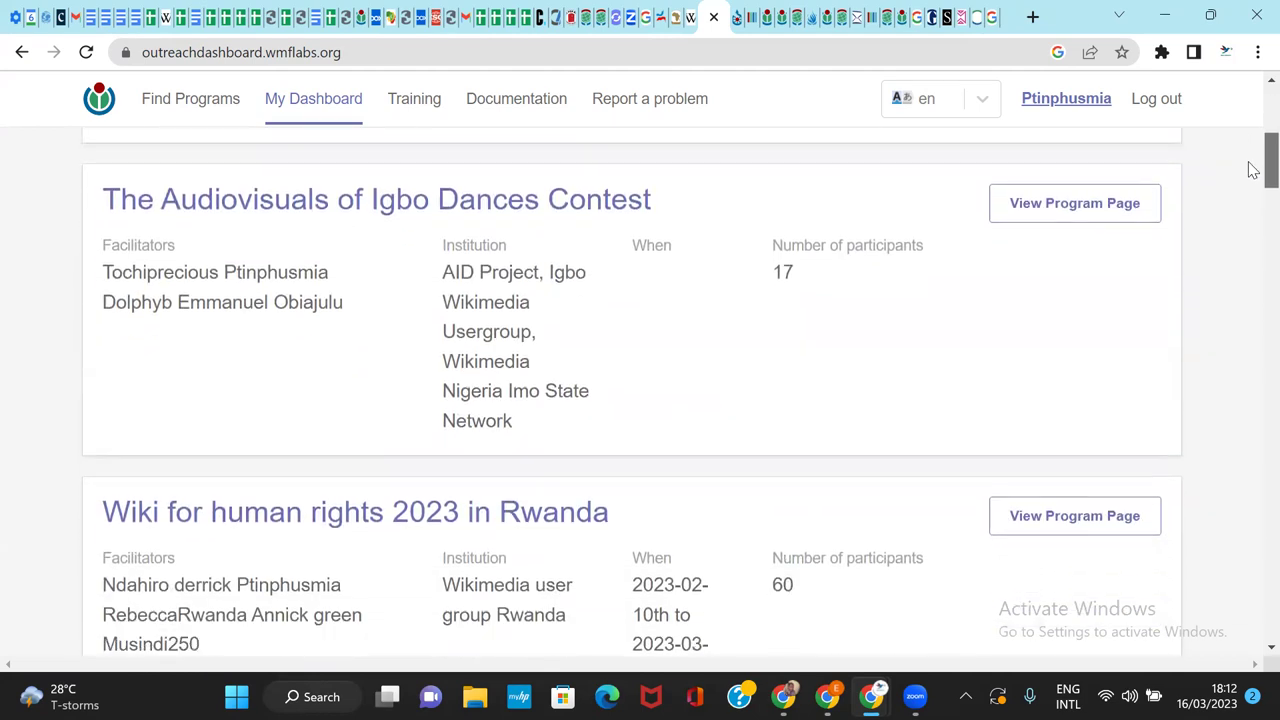
{"action": "scroll", "coordinate": [1253, 205], "scroll_direction": "down", "scroll_amount": 4}
{"action": "scroll", "coordinate": [1253, 210], "scroll_direction": "down", "scroll_amount": 9}
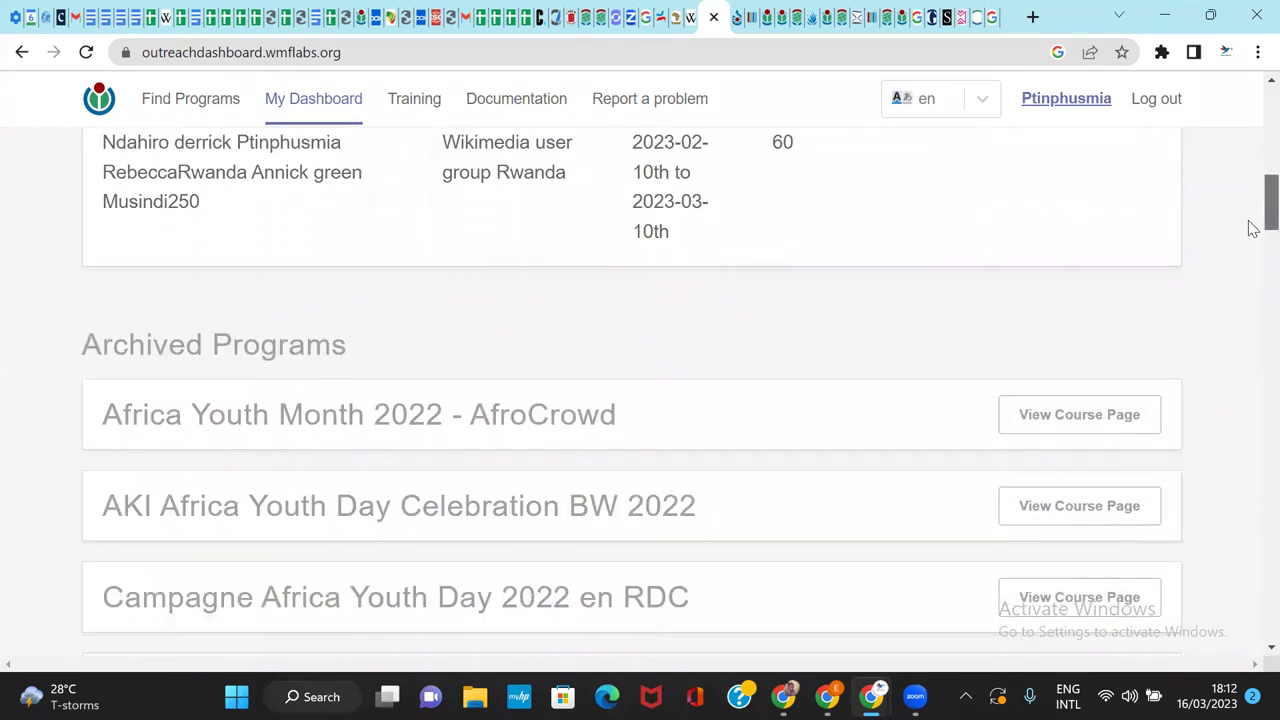
{"action": "scroll", "coordinate": [1250, 358], "scroll_direction": "down", "scroll_amount": 7}
{"action": "scroll", "coordinate": [1249, 340], "scroll_direction": "up", "scroll_amount": 9}
{"action": "scroll", "coordinate": [1253, 270], "scroll_direction": "up", "scroll_amount": 20}
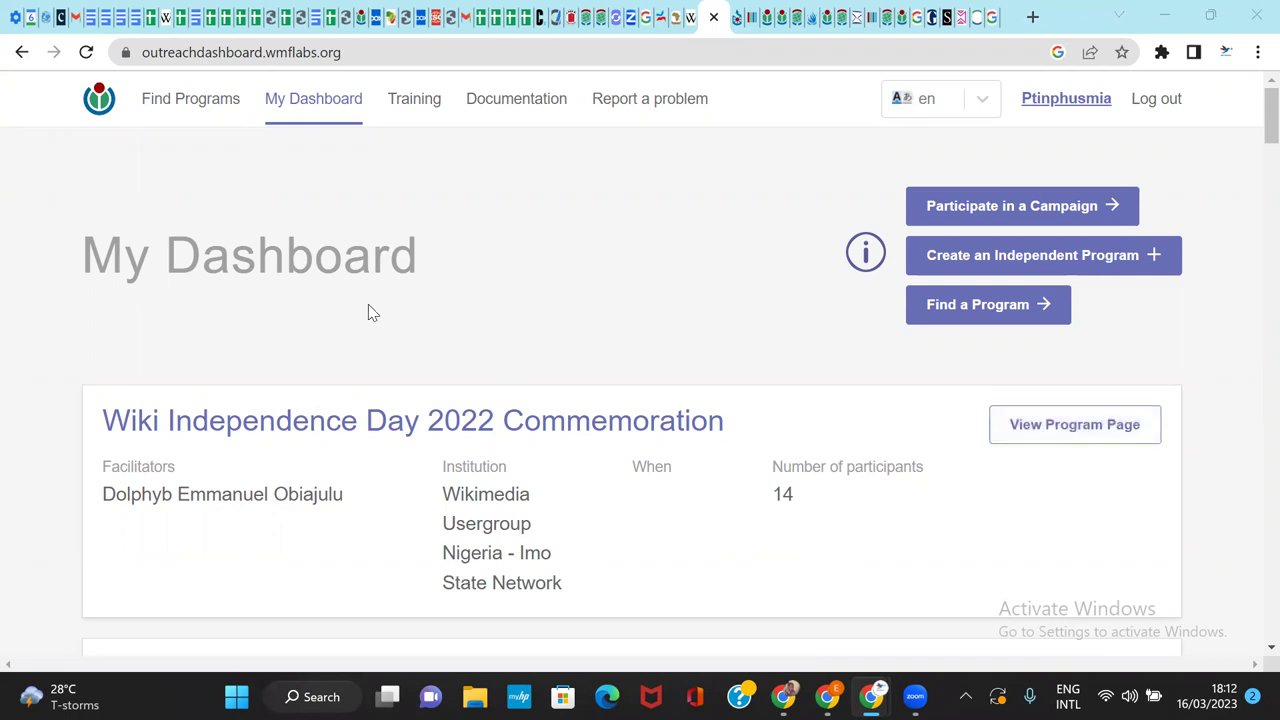
{"action": "left_click", "coordinate": [192, 110]}
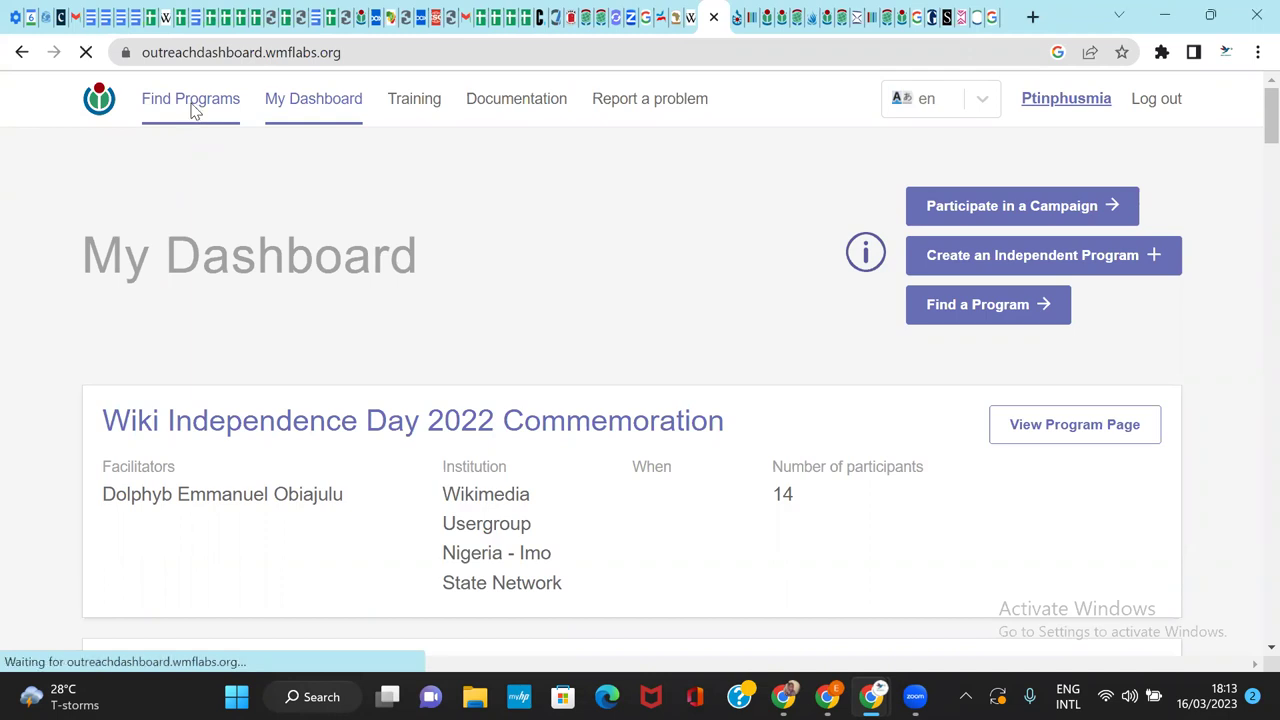
{"action": "left_click", "coordinate": [323, 114]}
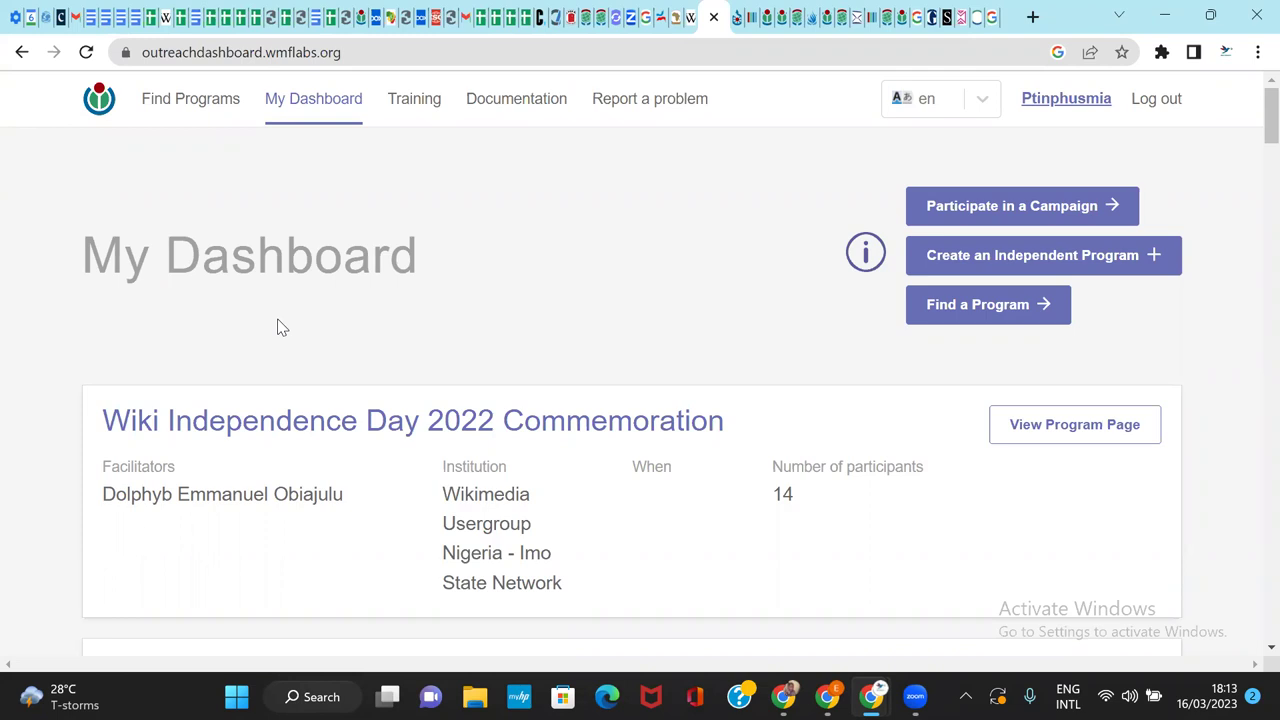
Step: Open the form for creating a new campaign from the Find Programs page and go to its title field
{"action": "left_click", "coordinate": [198, 117]}
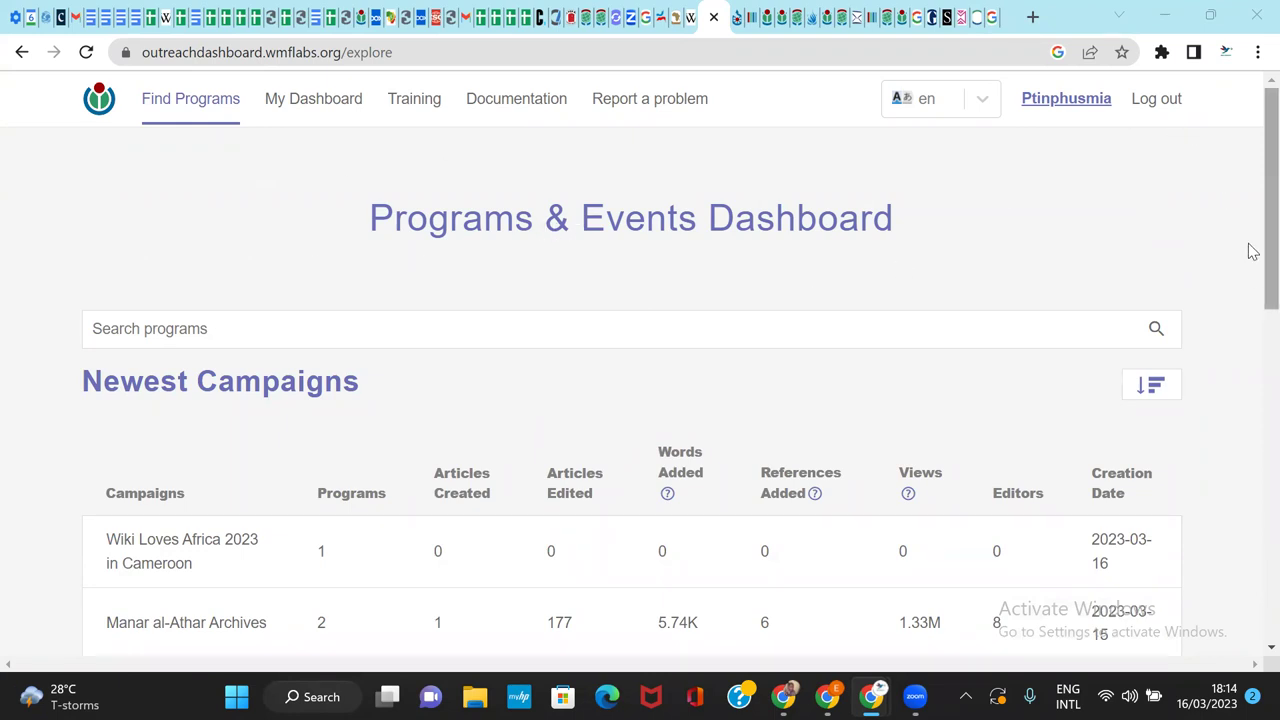
{"action": "left_click_drag", "start_coordinate": [1253, 252], "coordinate": [1249, 600]}
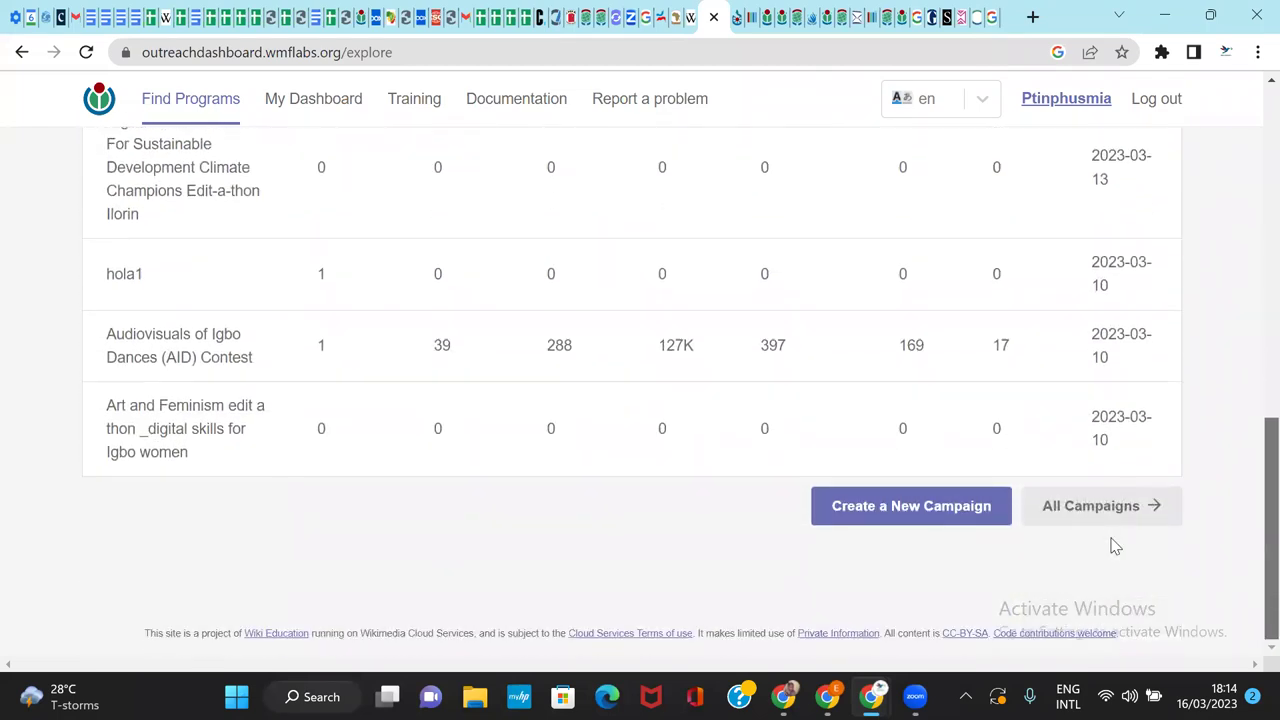
{"action": "left_click", "coordinate": [872, 517]}
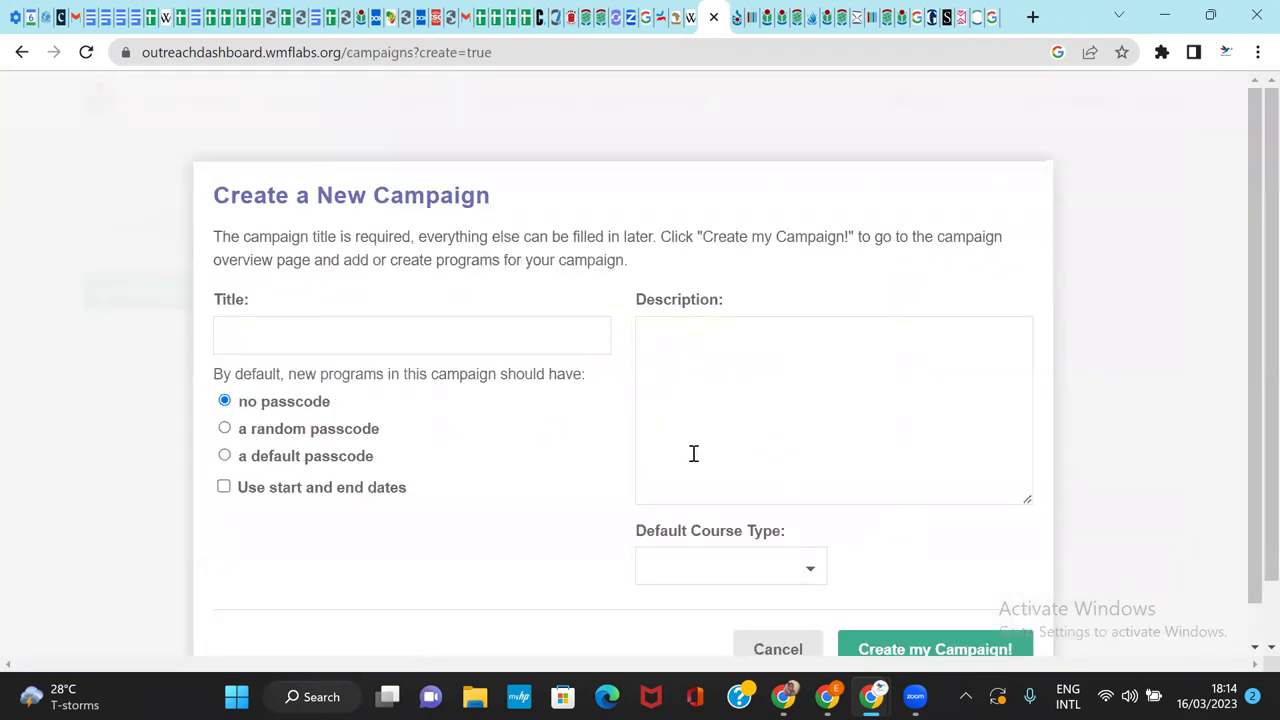
{"action": "left_click_drag", "start_coordinate": [1252, 210], "coordinate": [1252, 253]}
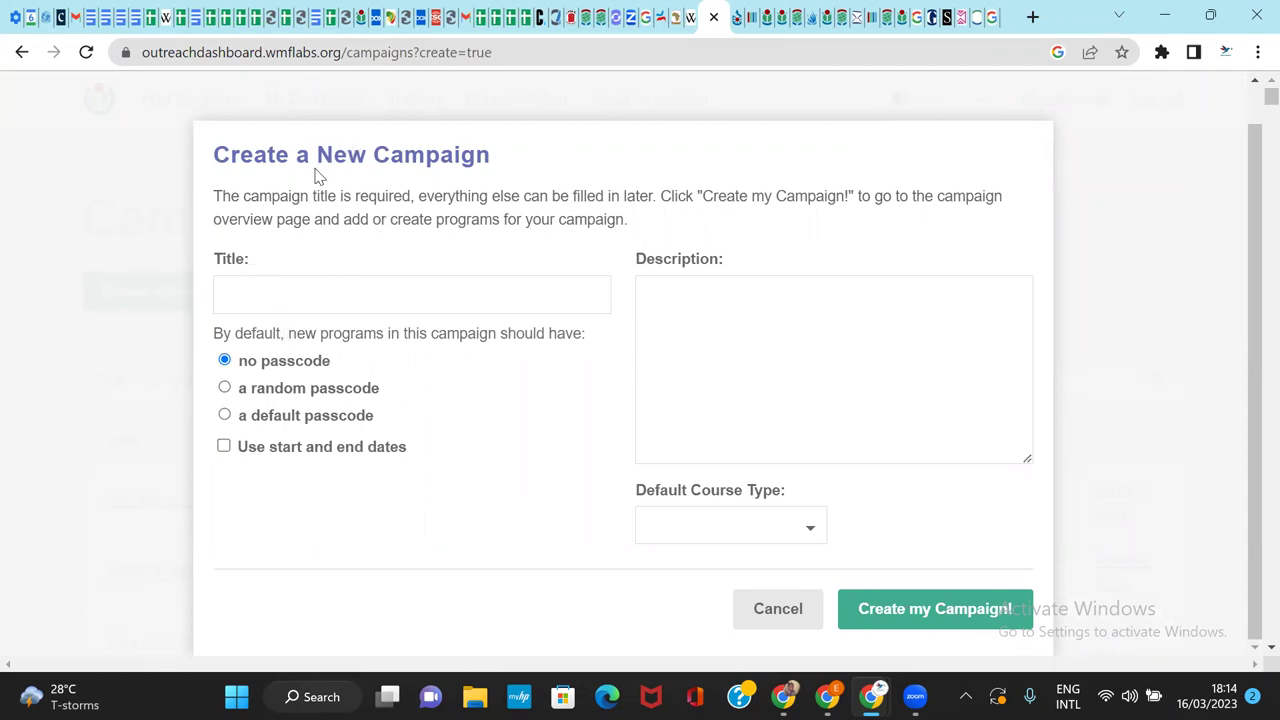
{"action": "left_click", "coordinate": [279, 290]}
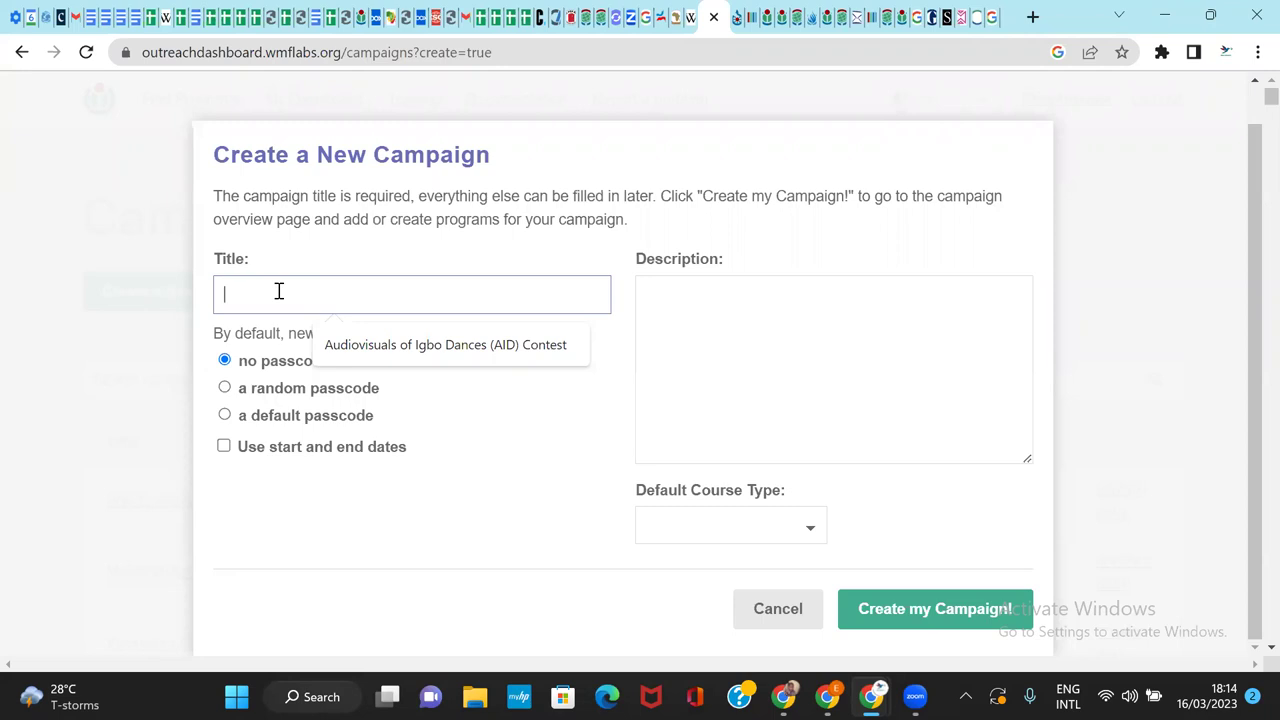
{"action": "left_click", "coordinate": [341, 344]}
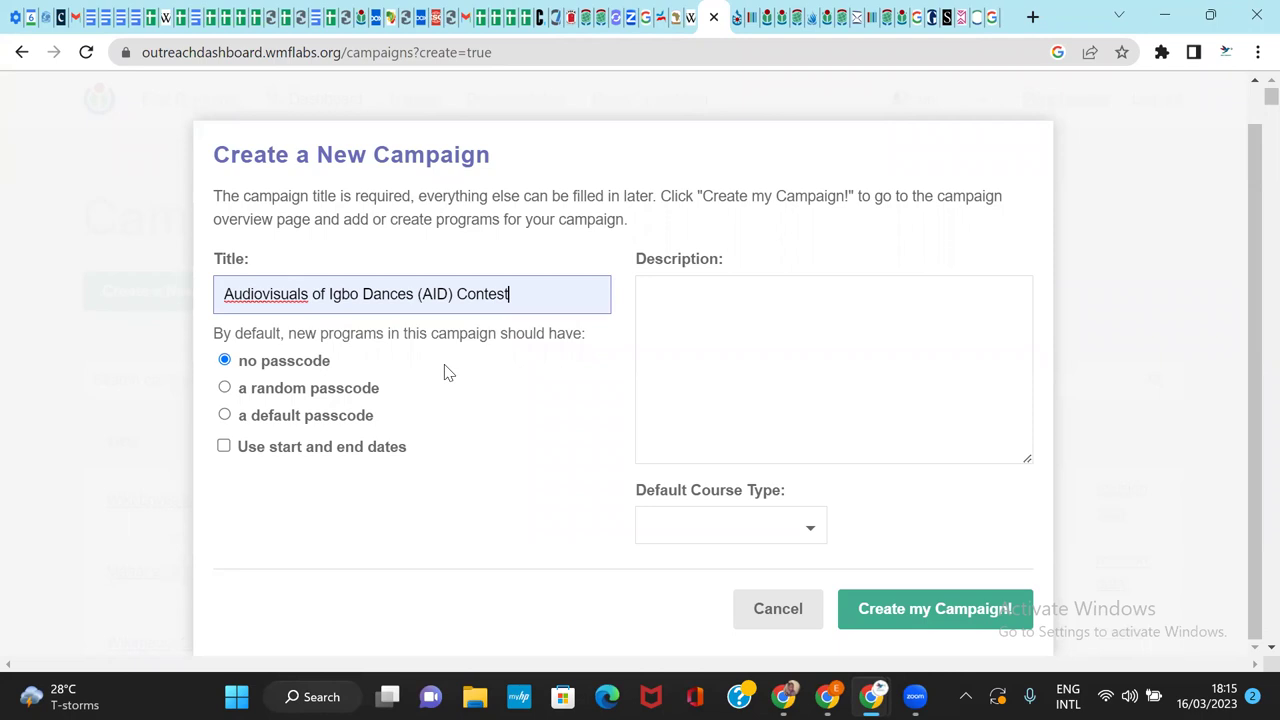
{"action": "key", "text": "BackSpace"}
{"action": "key", "text": "BackSpace"}
{"action": "key", "text": "BackSpace"}
{"action": "key", "text": "BackSpace"}
{"action": "key", "text": "BackSpace"}
{"action": "key", "text": "BackSpace"}
{"action": "key", "text": "BackSpace"}
{"action": "key", "text": "BackSpace"}
{"action": "key", "text": "BackSpace"}
{"action": "key", "text": "BackSpace"}
{"action": "key", "text": "BackSpace"}
{"action": "key", "text": "BackSpace"}
{"action": "key", "text": "BackSpace"}
{"action": "key", "text": "BackSpace"}
{"action": "key", "text": "BackSpace"}
{"action": "key", "text": "BackSpace"}
{"action": "key", "text": "BackSpace"}
{"action": "key", "text": "BackSpace"}
{"action": "key", "text": "BackSpace"}
{"action": "key", "text": "BackSpace"}
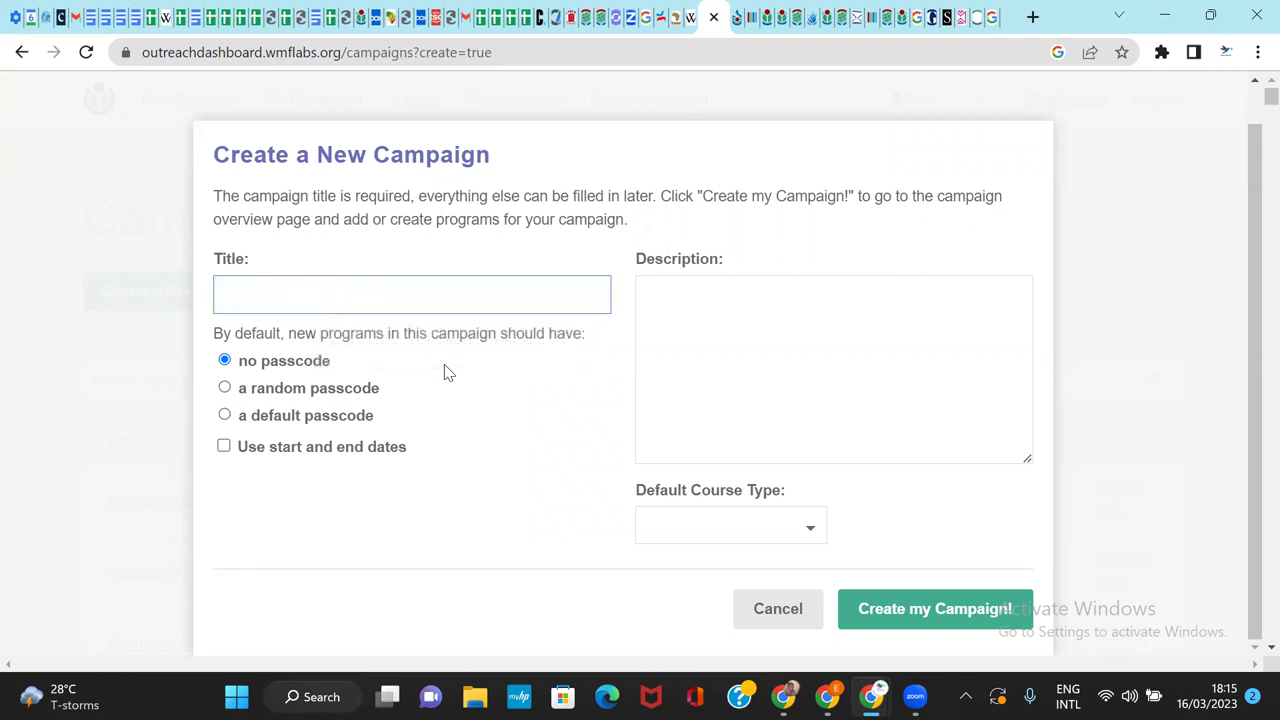
Step: Title the campaign "Africa Environment Day 2023", with no passcode for new programs and with start and end dates enabled
{"action": "type", "text": "Africa Environment"}
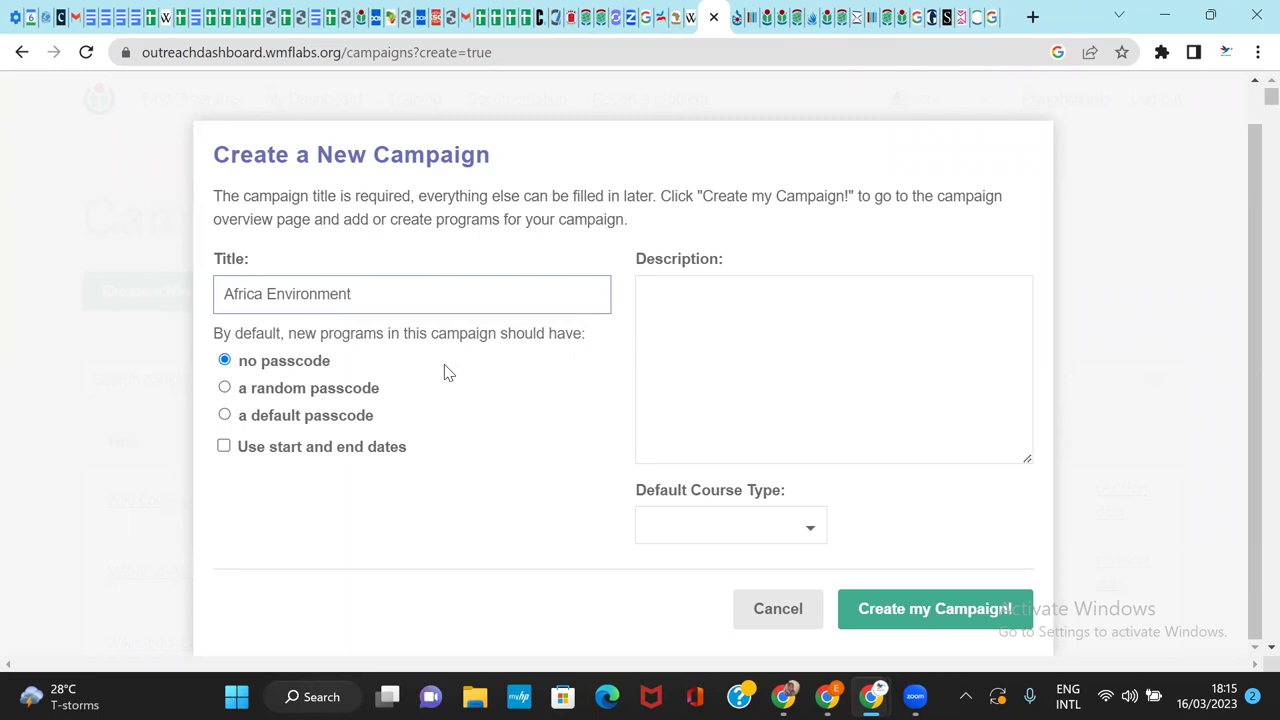
{"action": "type", "text": " Day 2023"}
{"action": "left_click", "coordinate": [226, 368]}
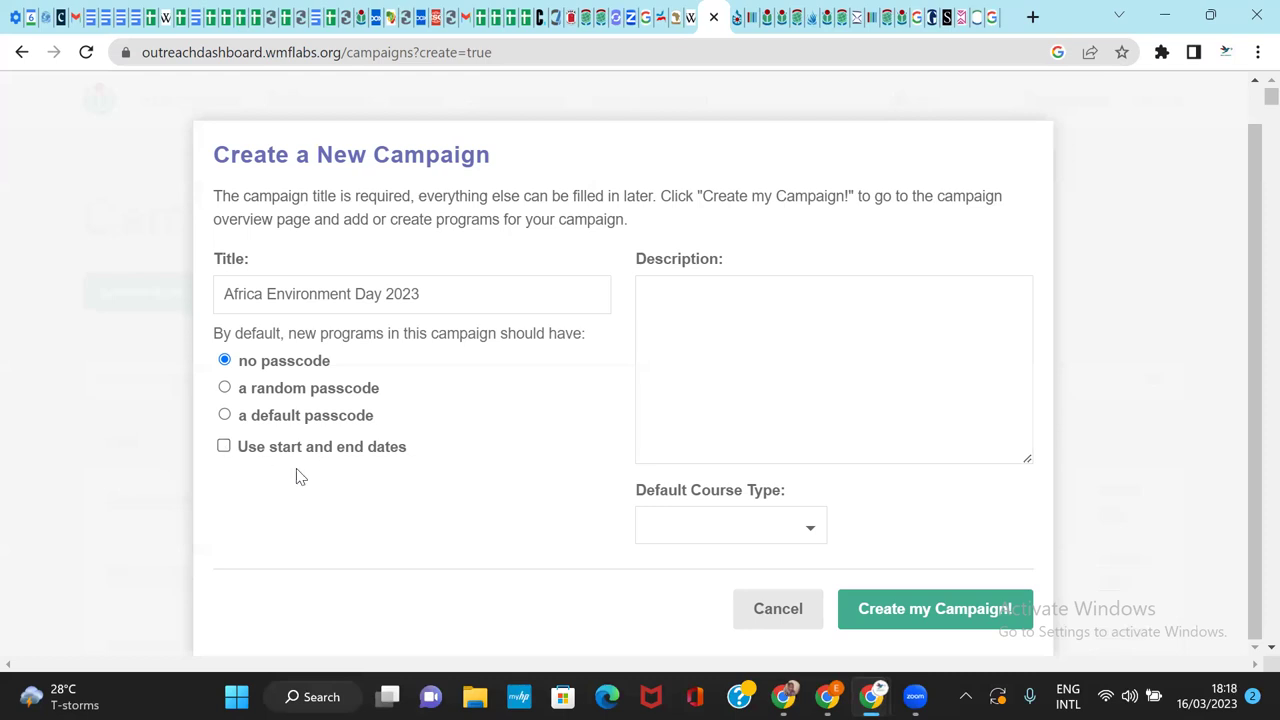
{"action": "left_click", "coordinate": [224, 447]}
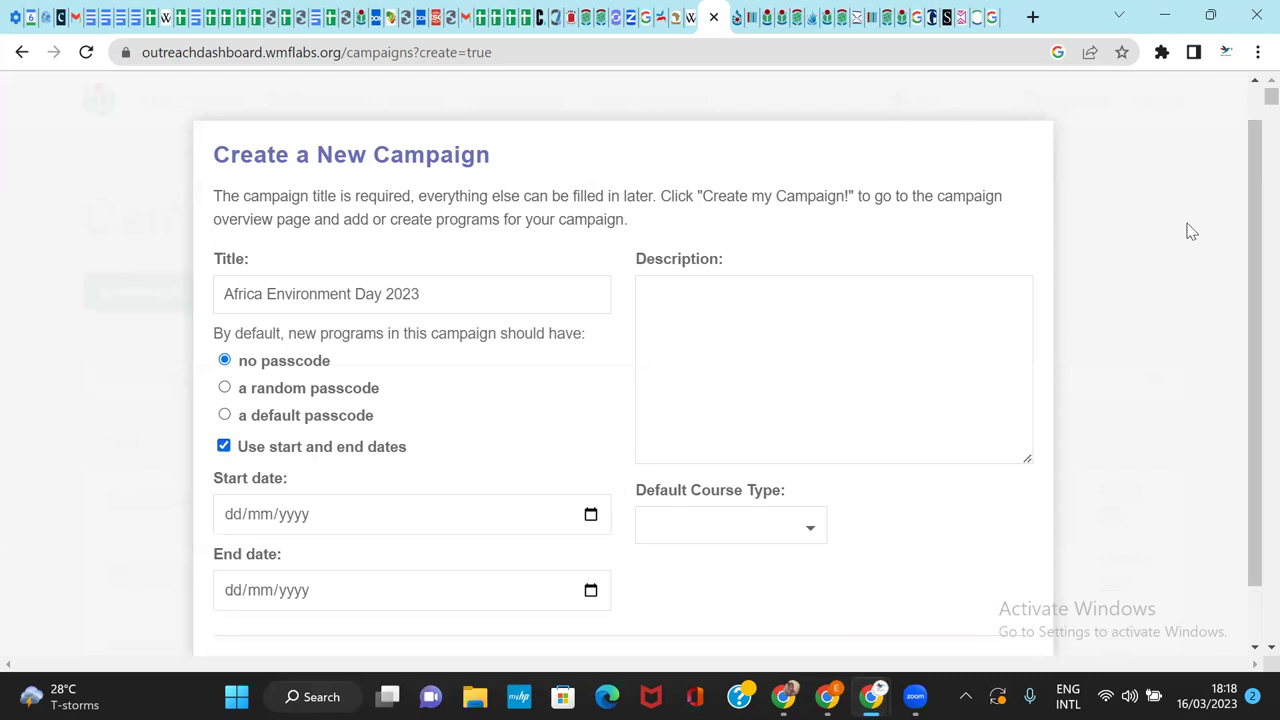
Step: Enter the description "Africa Environment Day 2023 is a campaign that seeks to improve the coverage of environment related topics on wikimedia projects in Africa and about Africa."
{"action": "left_click_drag", "start_coordinate": [1249, 266], "coordinate": [1252, 324]}
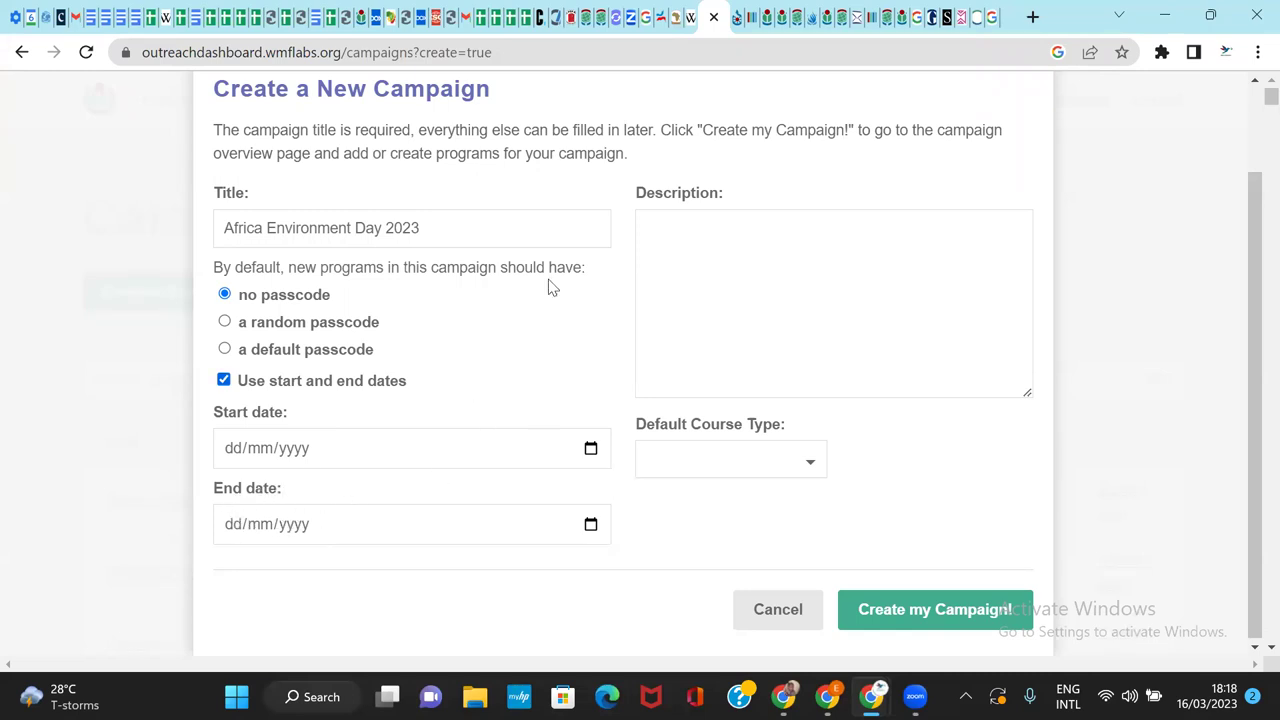
{"action": "left_click", "coordinate": [685, 227]}
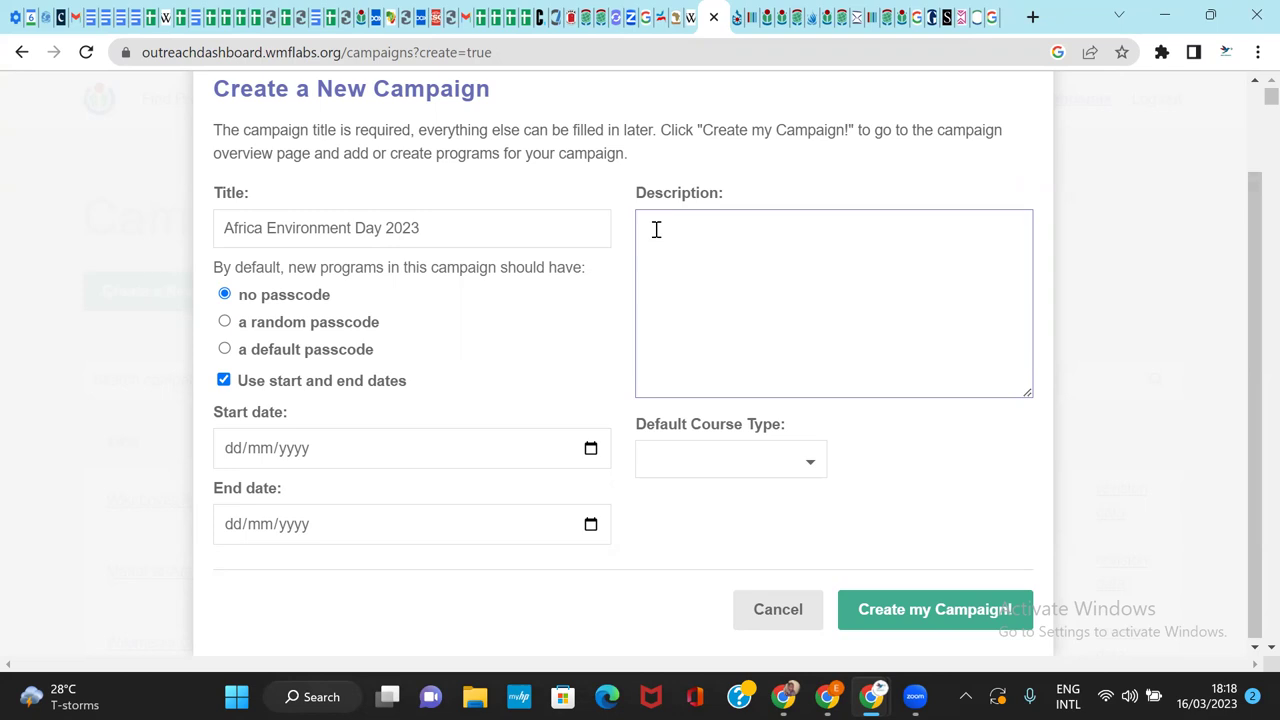
{"action": "type", "text": "E"}
{"action": "key", "text": "BackSpace"}
{"action": "type", "text": "Africa Environment Da"}
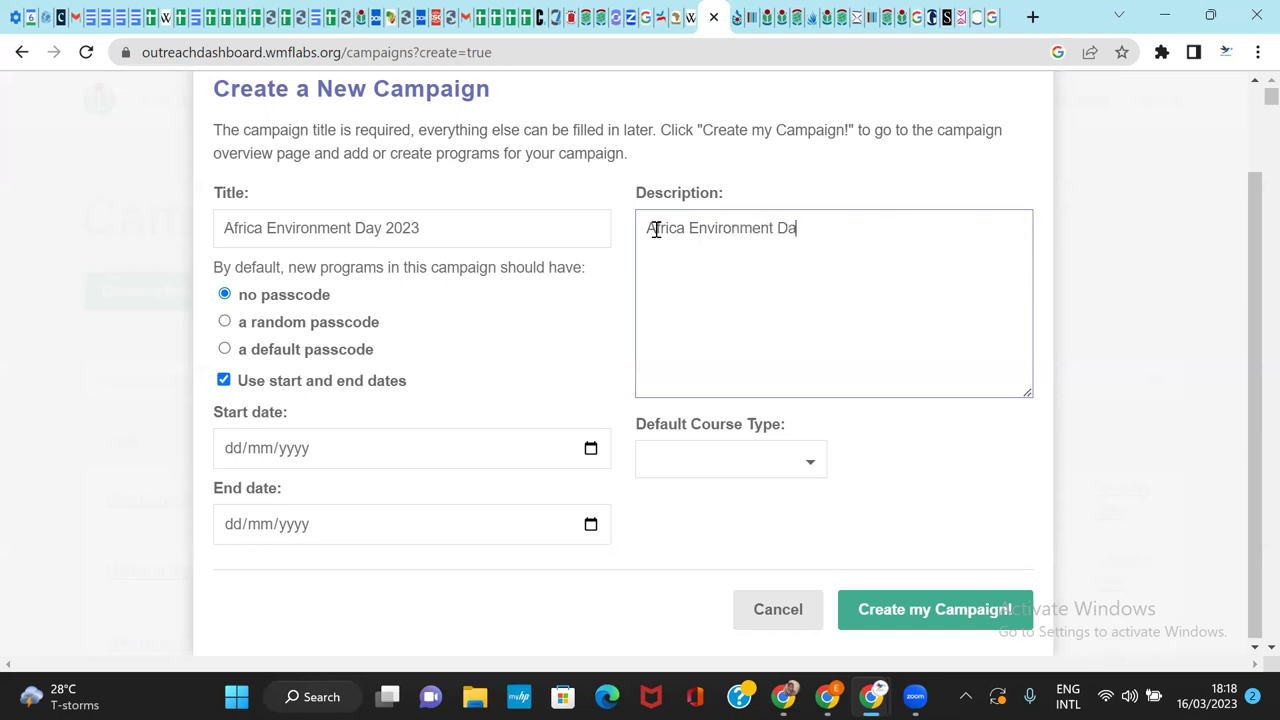
{"action": "type", "text": "y 2023 is a campaign that"}
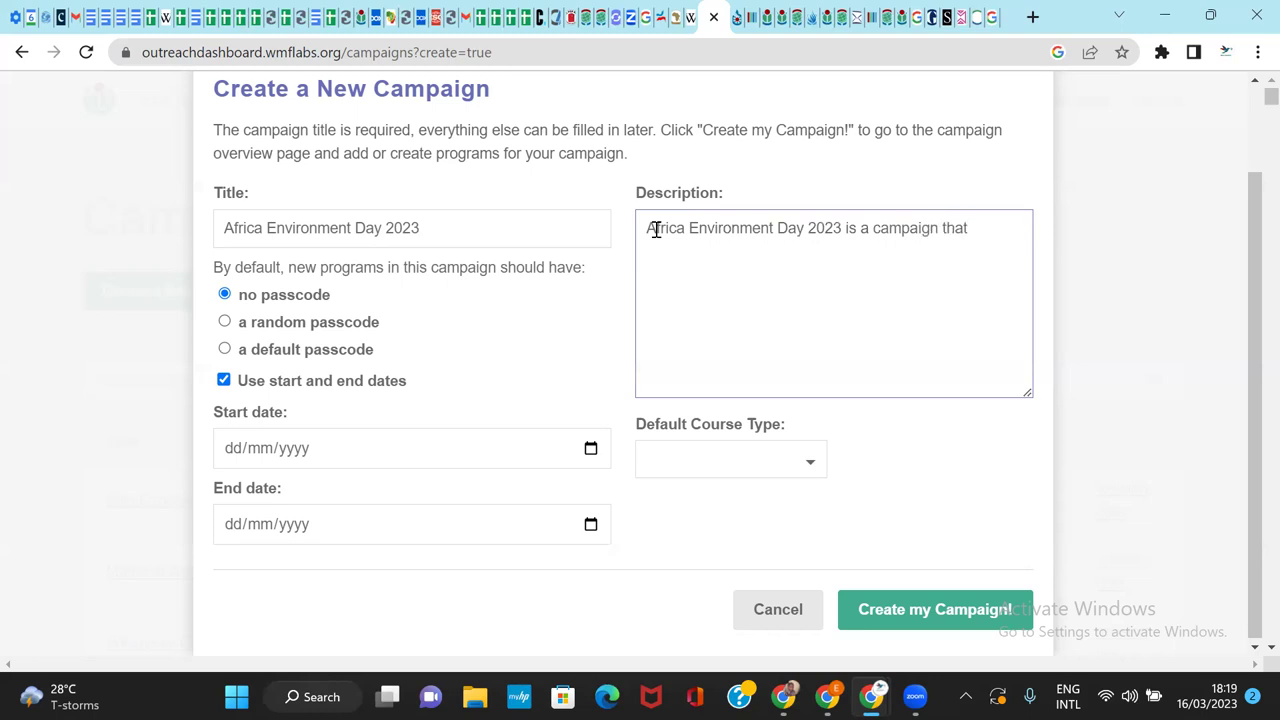
{"action": "type", "text": " seeks to improve the coverage of "}
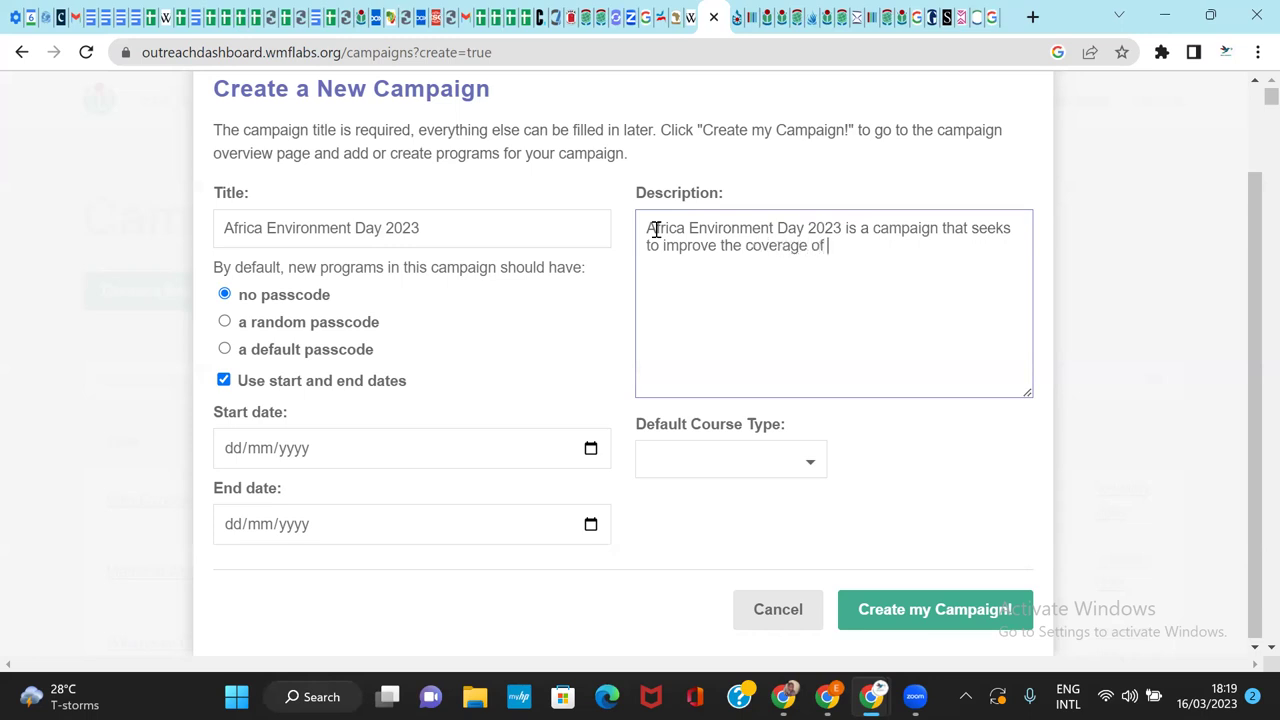
{"action": "type", "text": "environment relate"}
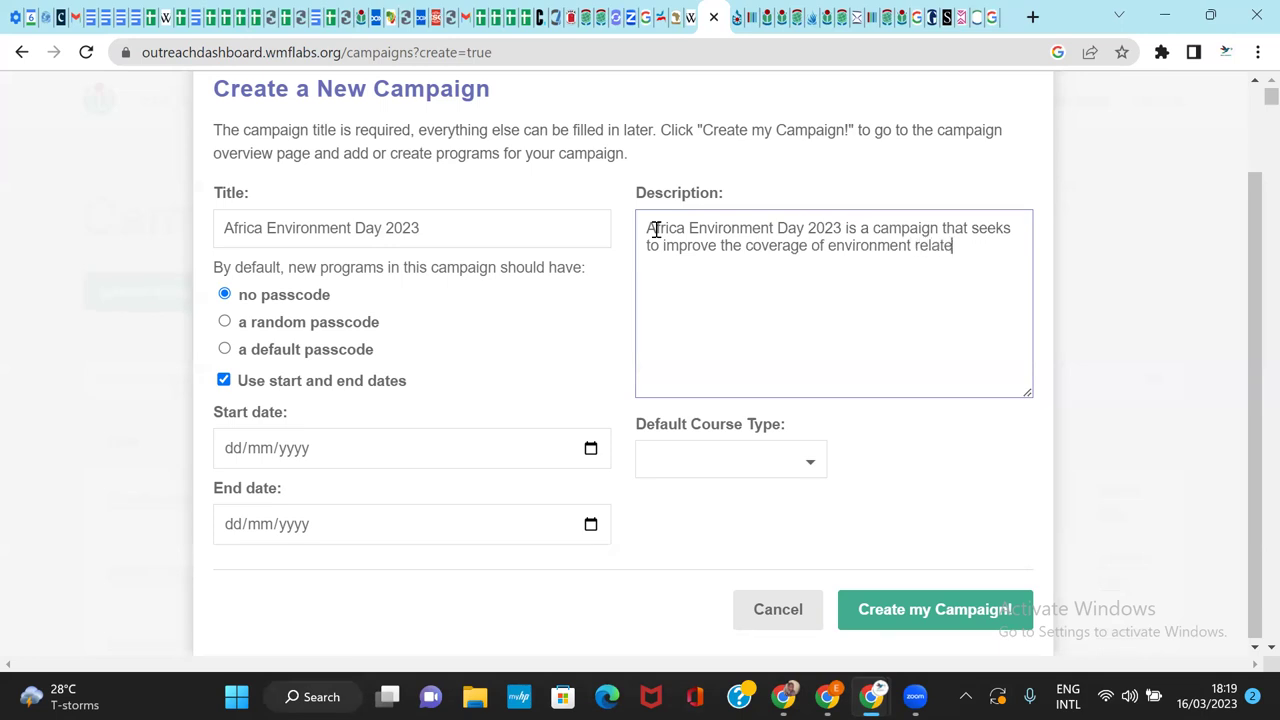
{"action": "type", "text": "d topics on "}
{"action": "type", "text": "me"}
{"action": "key", "text": "BackSpace"}
{"action": "key", "text": "BackSpace"}
{"action": "type", "text": "wikimedia "}
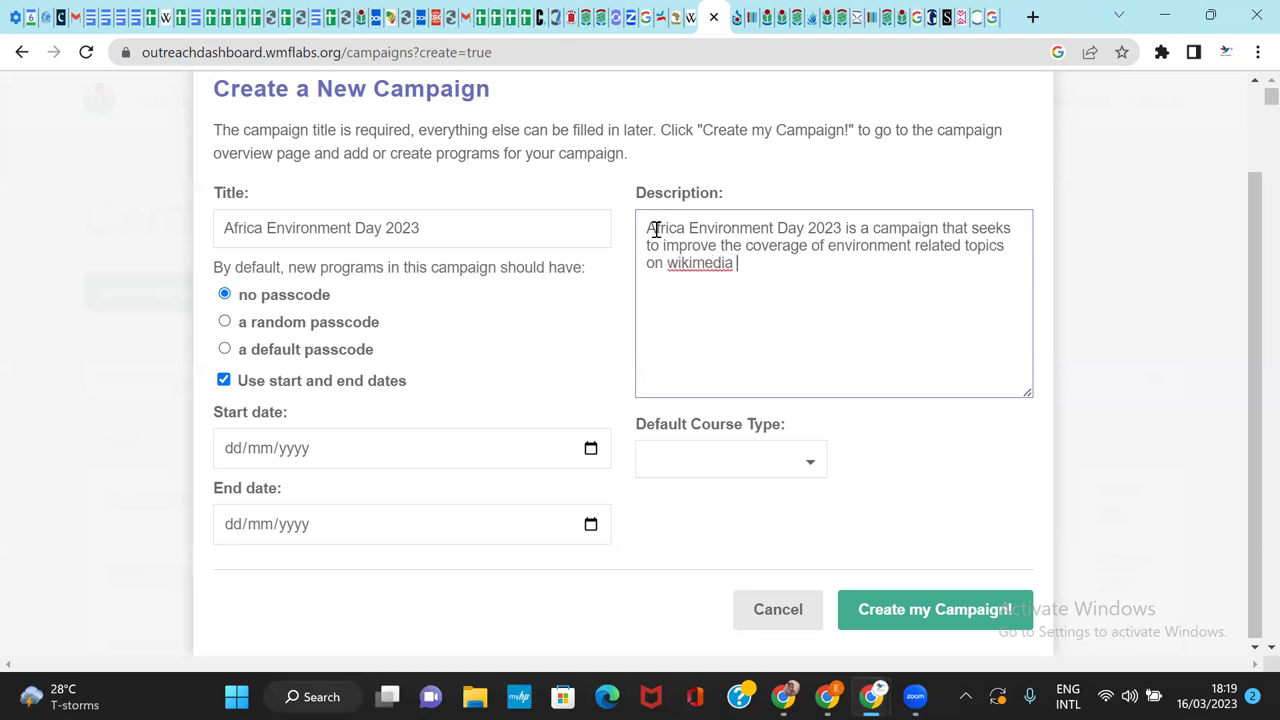
{"action": "type", "text": "projects in Africa and aboutr"}
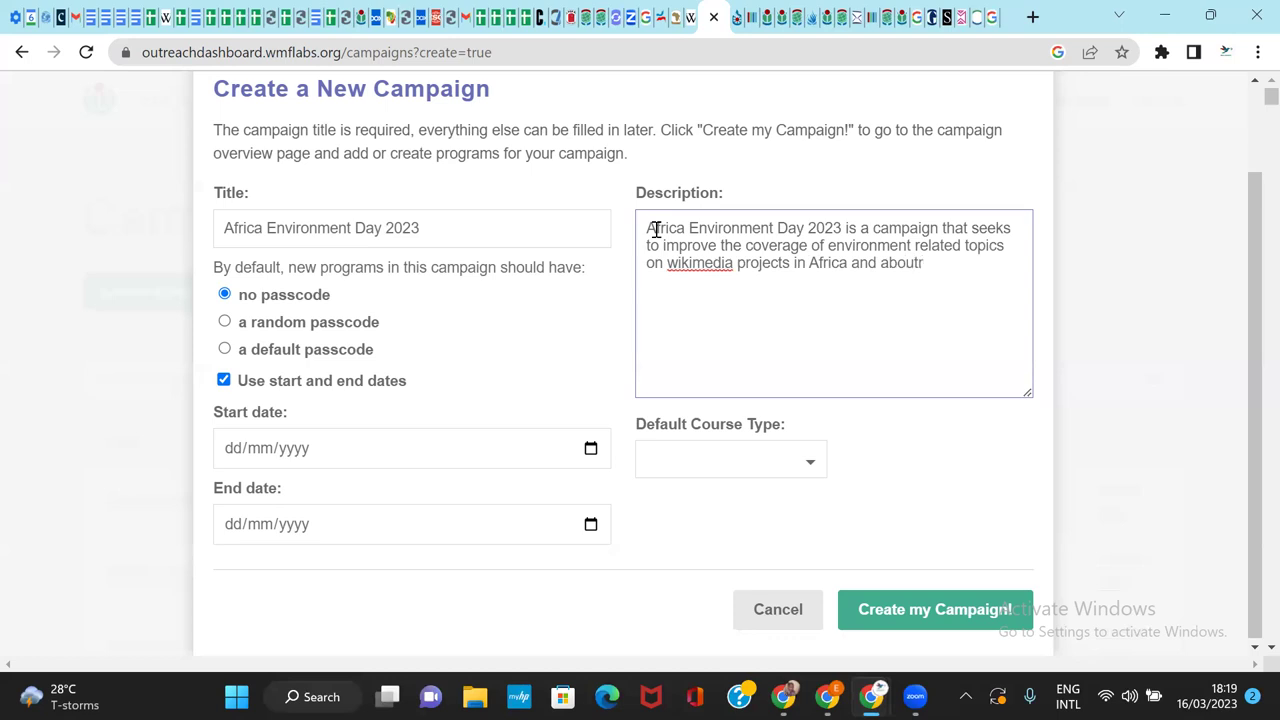
{"action": "key", "text": "BackSpace"}
{"action": "type", "text": "Africa."}
Step: Choose Editathon as the default course type, then cancel the creation of the new campaign
{"action": "left_click", "coordinate": [810, 467]}
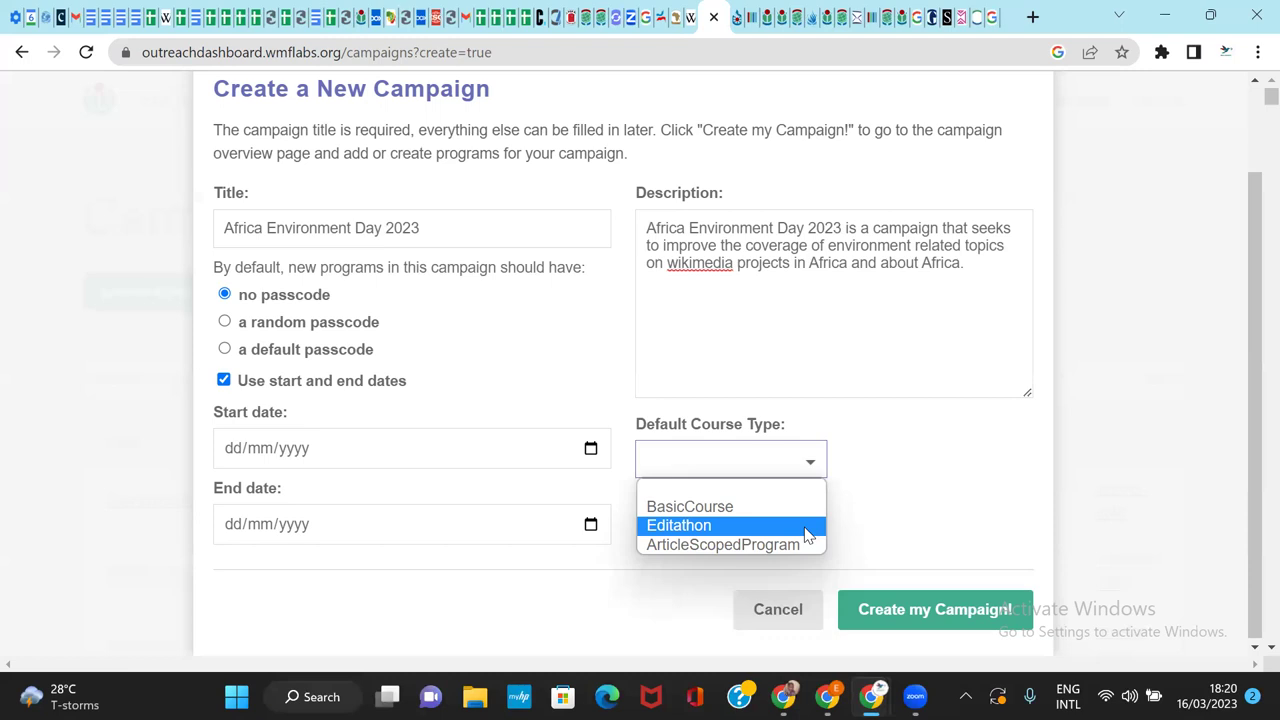
{"action": "left_click", "coordinate": [731, 533]}
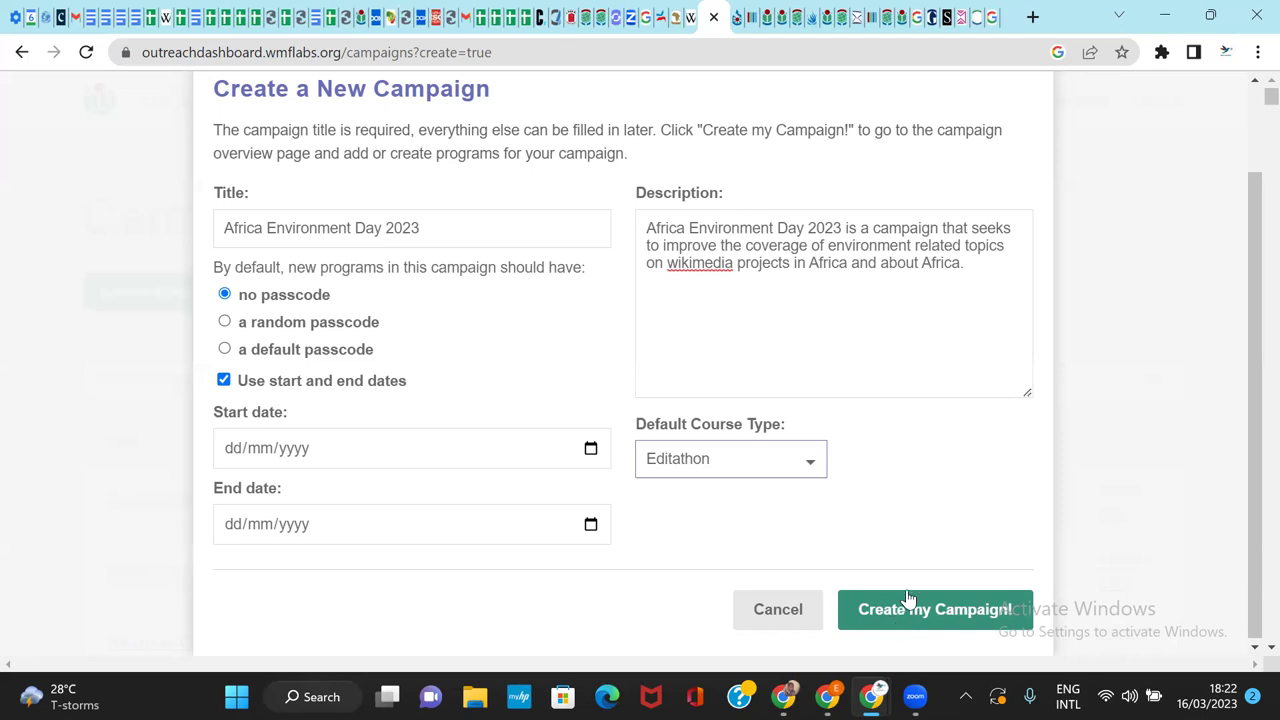
{"action": "left_click", "coordinate": [790, 600]}
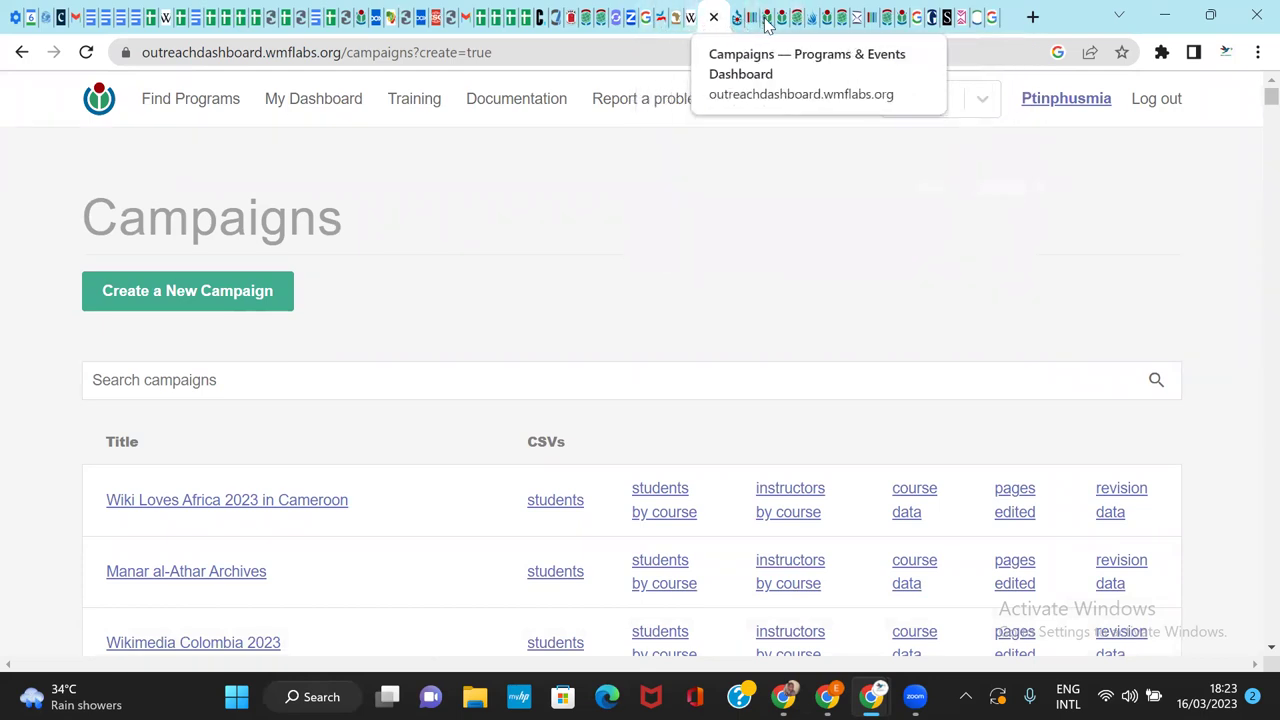
Step: Switch to the already open WikiForHumanRights Right to a Healthy Environment 2023 campaign and start creating a new program in it
{"action": "left_click", "coordinate": [826, 30]}
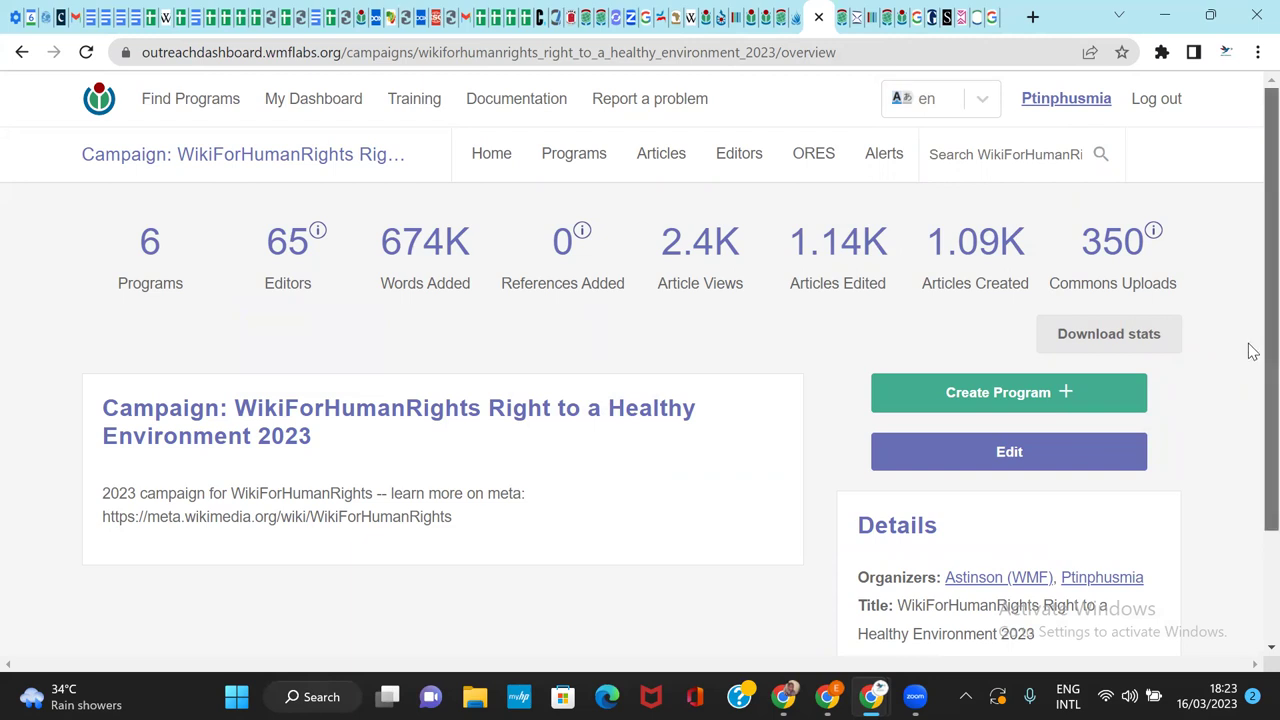
{"action": "scroll", "coordinate": [1248, 349], "scroll_direction": "down", "scroll_amount": 1}
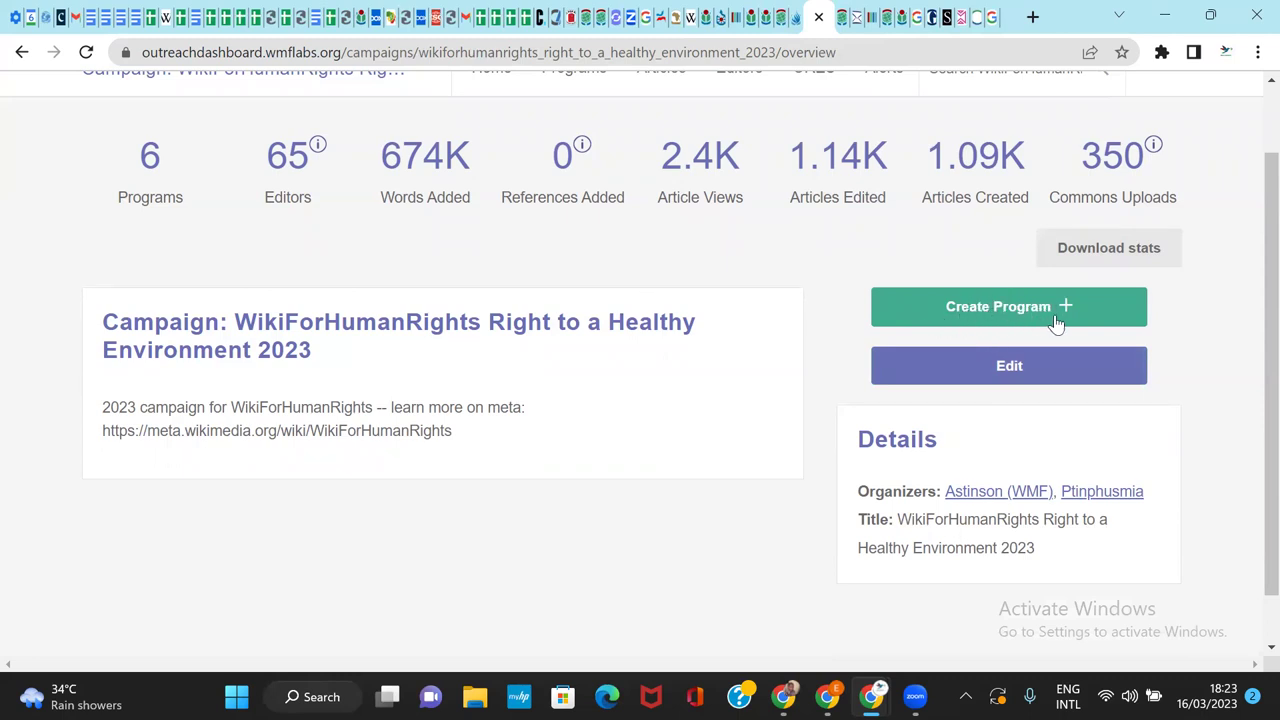
{"action": "scroll", "coordinate": [1248, 352], "scroll_direction": "down", "scroll_amount": 1}
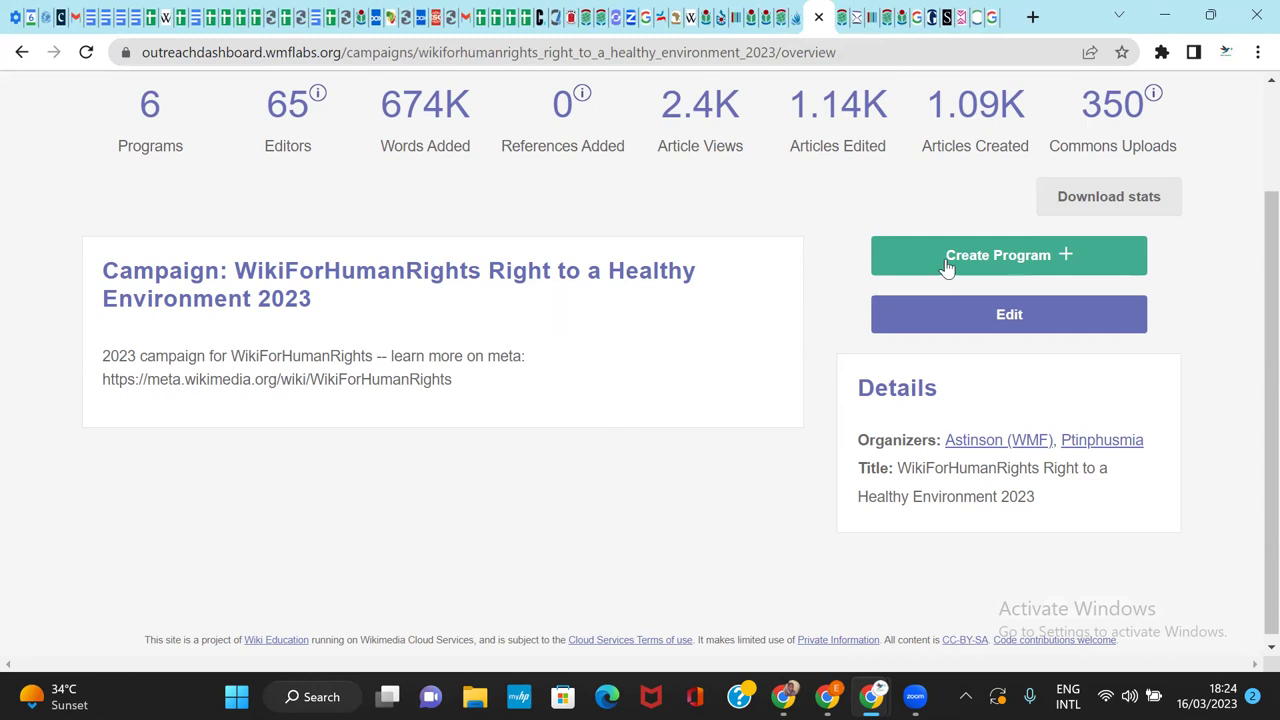
{"action": "left_click", "coordinate": [1001, 265]}
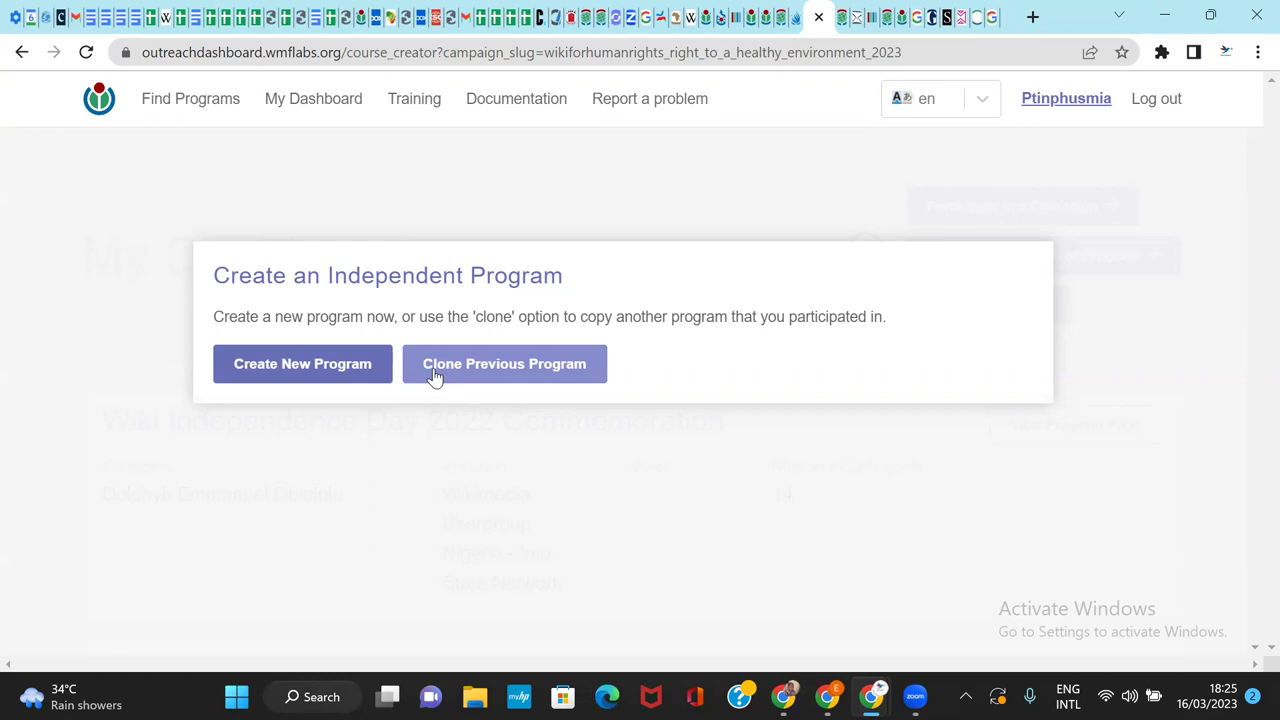
{"action": "left_click", "coordinate": [318, 366]}
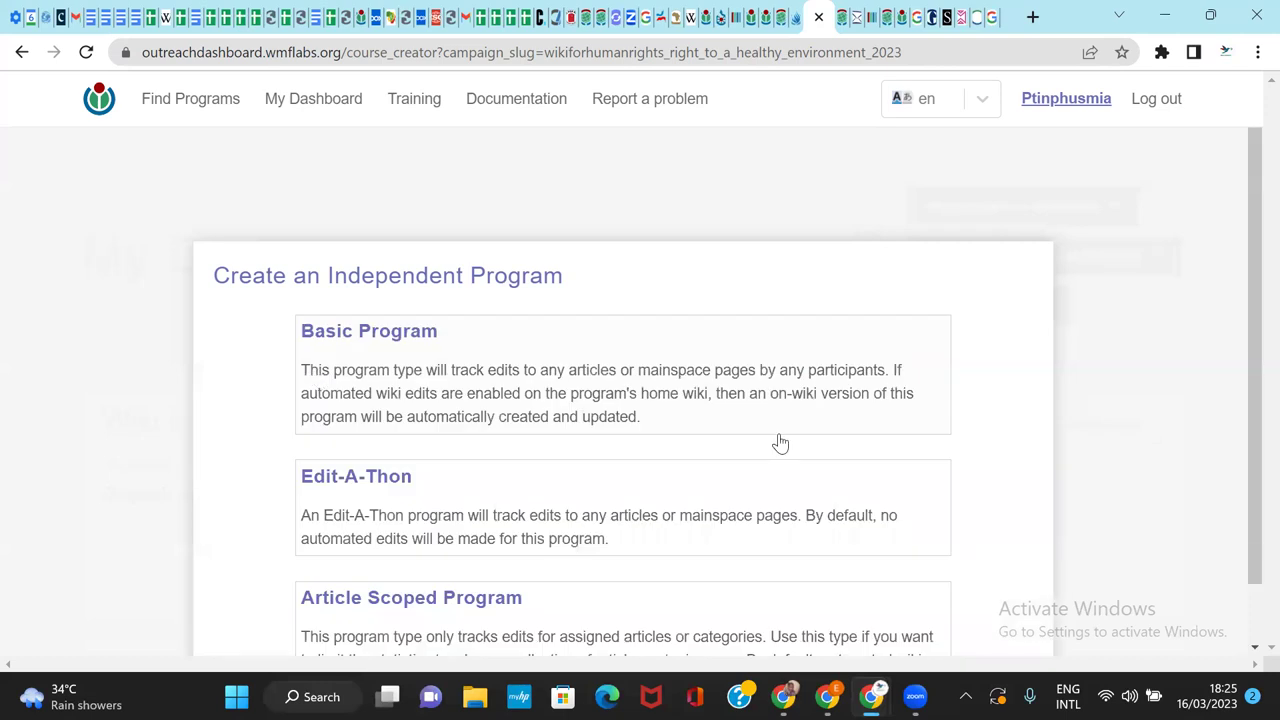
Step: Choose Edit-A-Thon as the type of the new independent program
{"action": "scroll", "coordinate": [1250, 355], "scroll_direction": "down", "scroll_amount": 1}
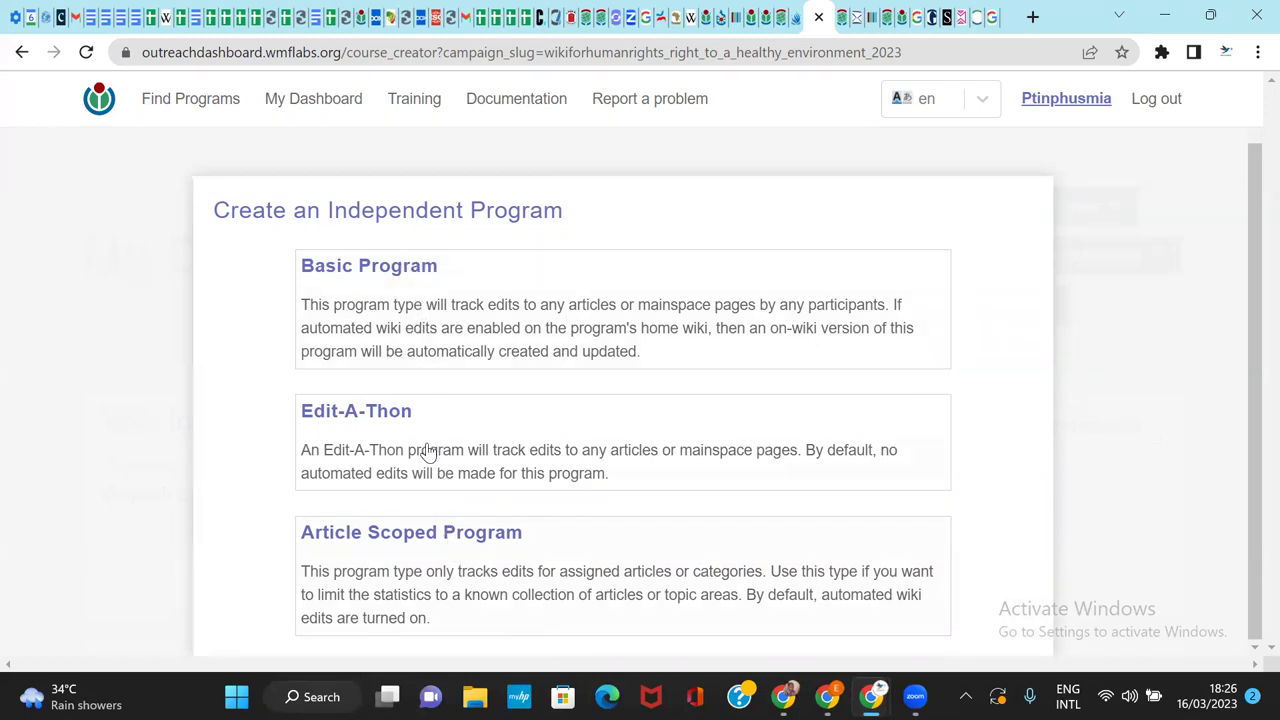
{"action": "left_click", "coordinate": [345, 439]}
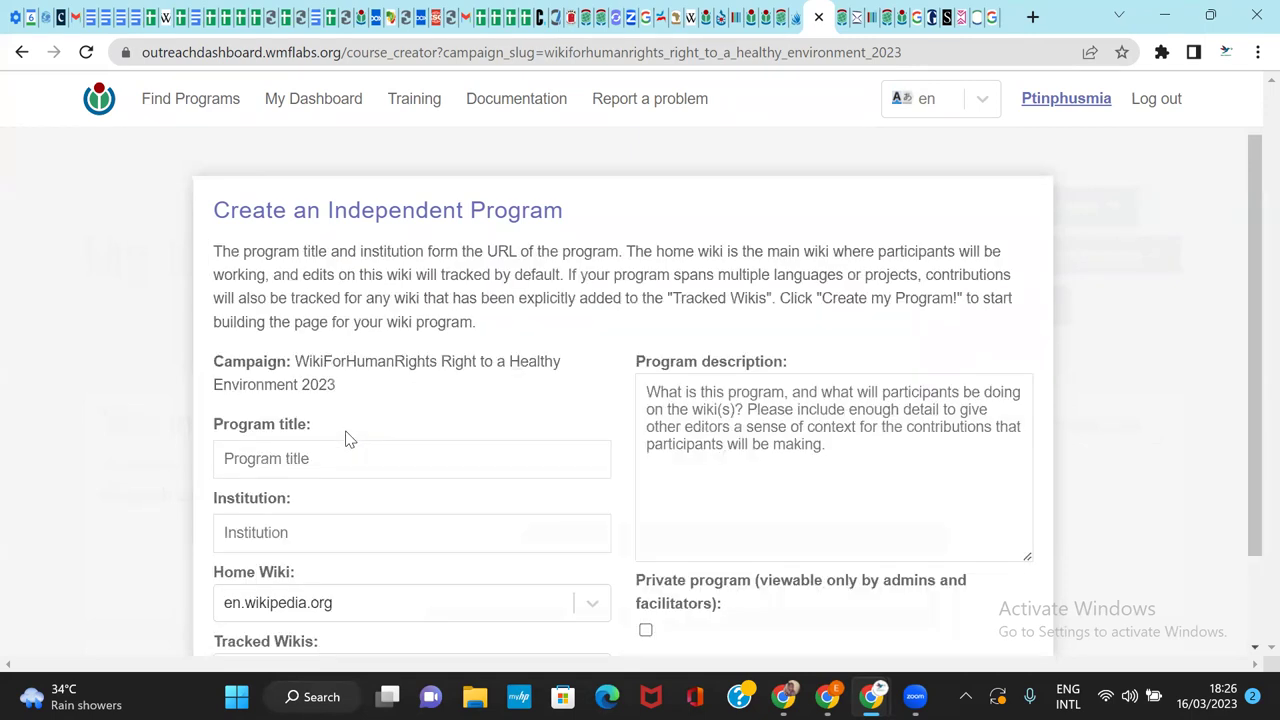
{"action": "left_click_drag", "start_coordinate": [1250, 243], "coordinate": [1250, 381]}
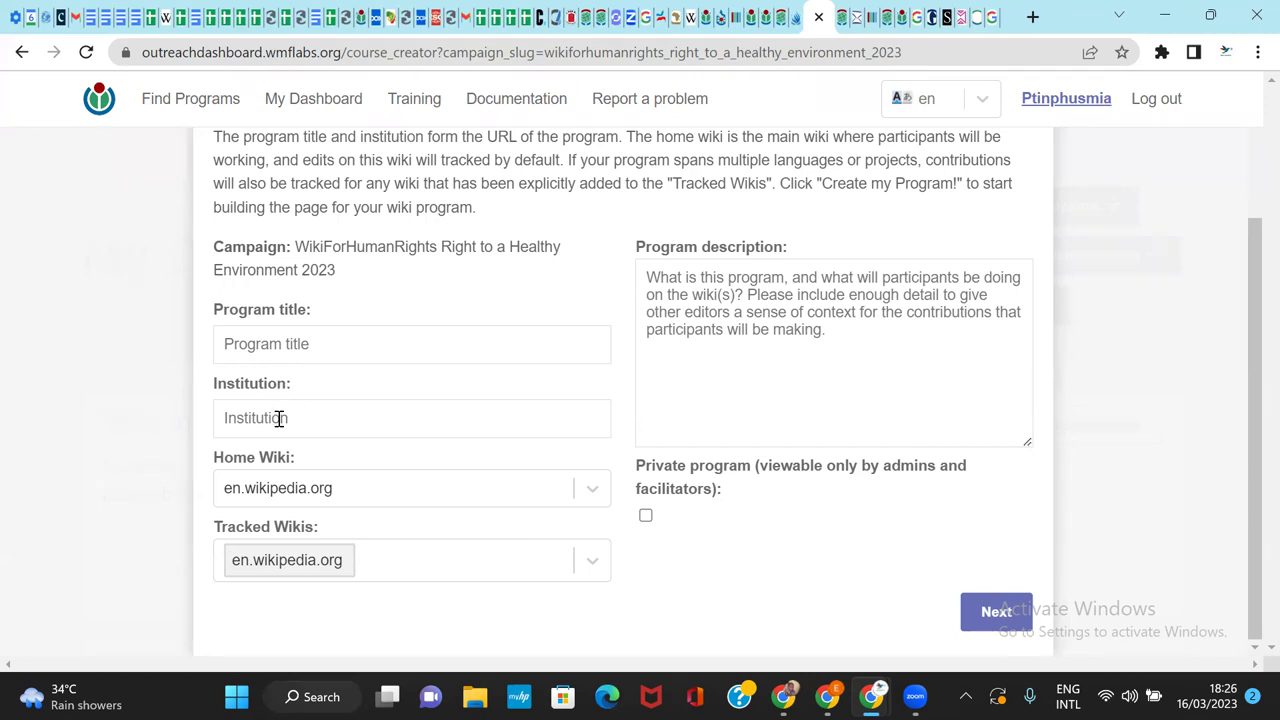
Step: Enter "Africa Environment Day 2023 in" as the program title, leaving out the country name
{"action": "left_click", "coordinate": [314, 421]}
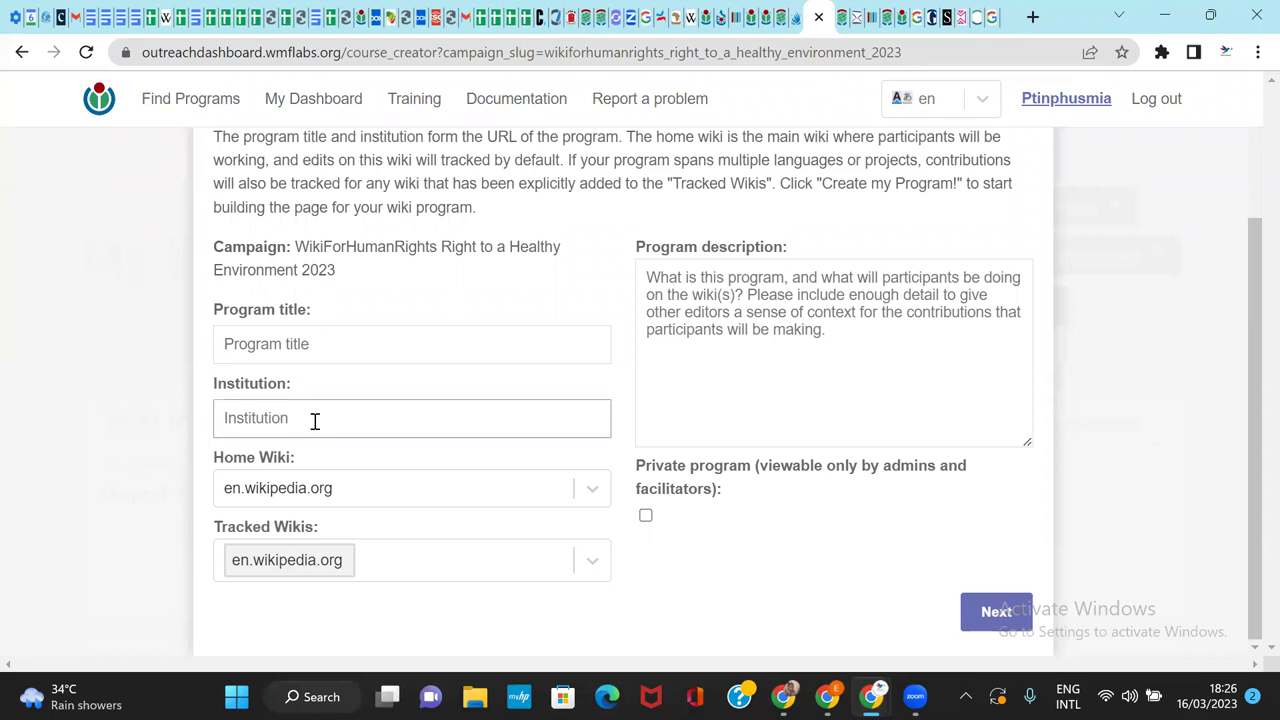
{"action": "left_click", "coordinate": [292, 346]}
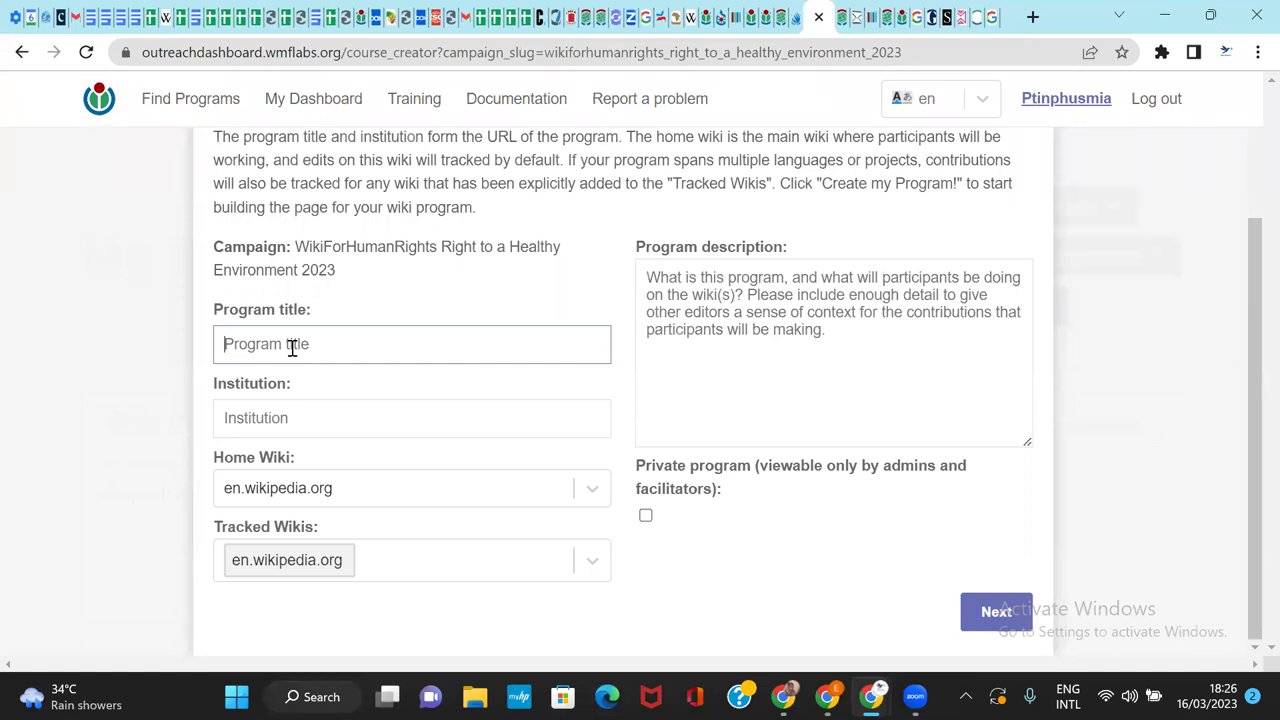
{"action": "type", "text": "Africa Environment Day 2023"}
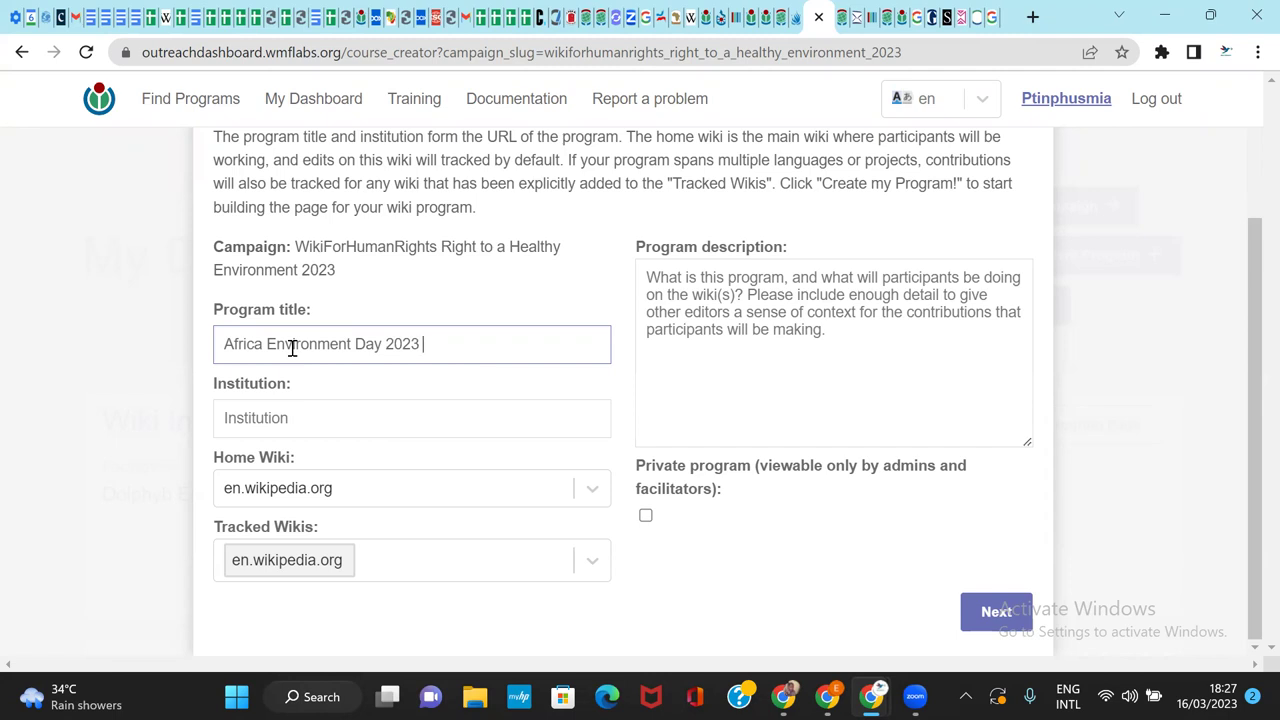
{"action": "type", "text": "in Rwanda"}
{"action": "key", "text": "BackSpace"}
{"action": "key", "text": "BackSpace"}
{"action": "key", "text": "BackSpace"}
{"action": "key", "text": "BackSpace"}
{"action": "key", "text": "BackSpace"}
{"action": "key", "text": "BackSpace"}
{"action": "left_click", "coordinate": [260, 418]}
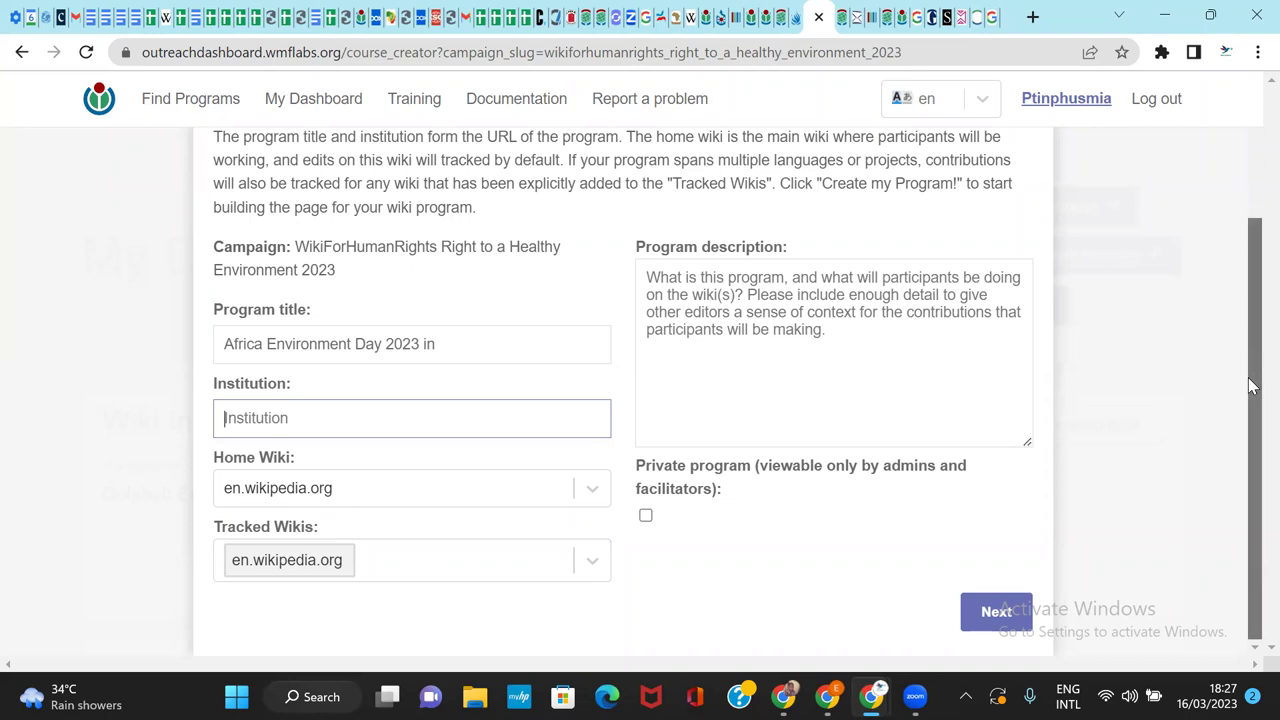
{"action": "left_click", "coordinate": [366, 566]}
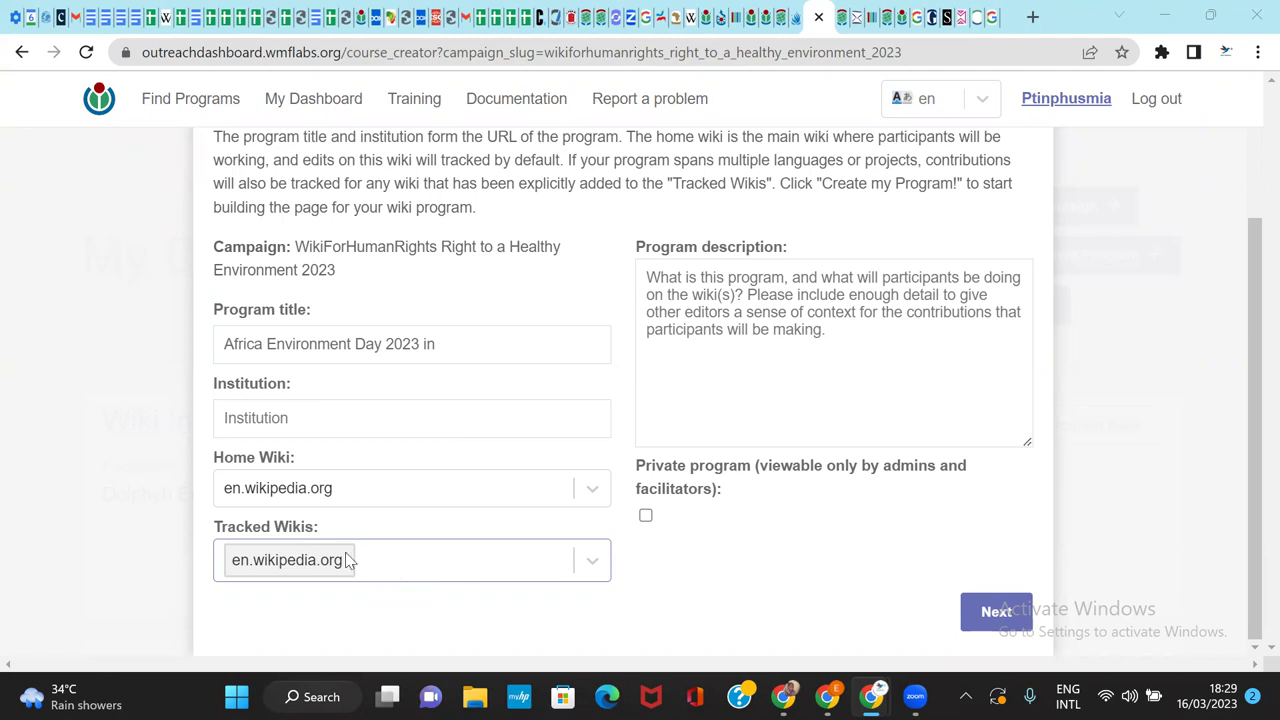
{"action": "left_click", "coordinate": [274, 532]}
{"action": "left_click", "coordinate": [591, 566]}
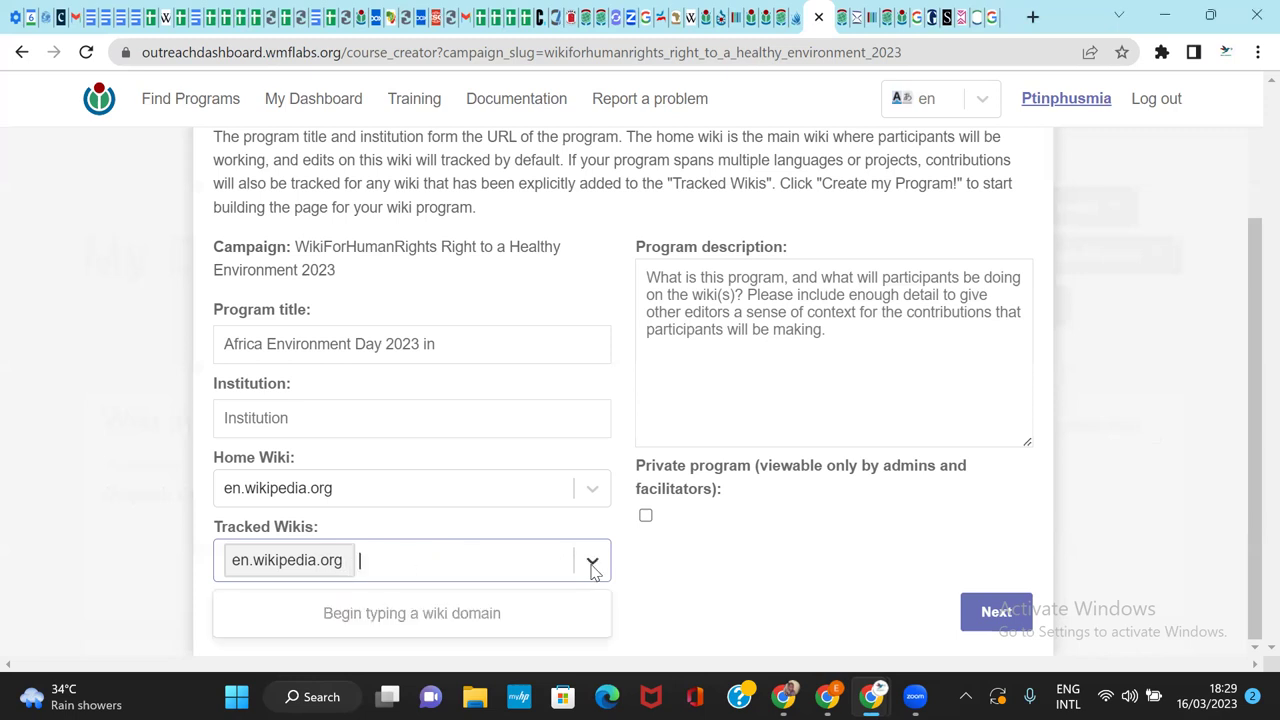
{"action": "type", "text": "wiki"}
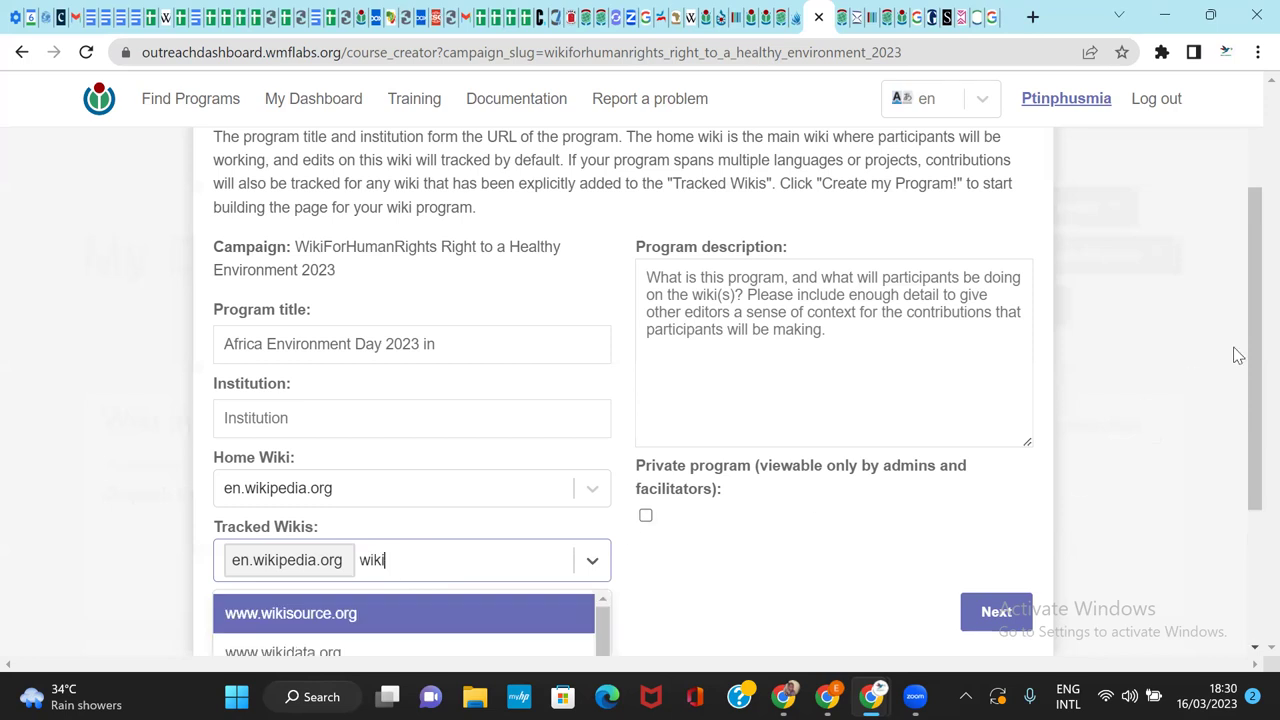
{"action": "left_click_drag", "start_coordinate": [1252, 374], "coordinate": [1248, 491]}
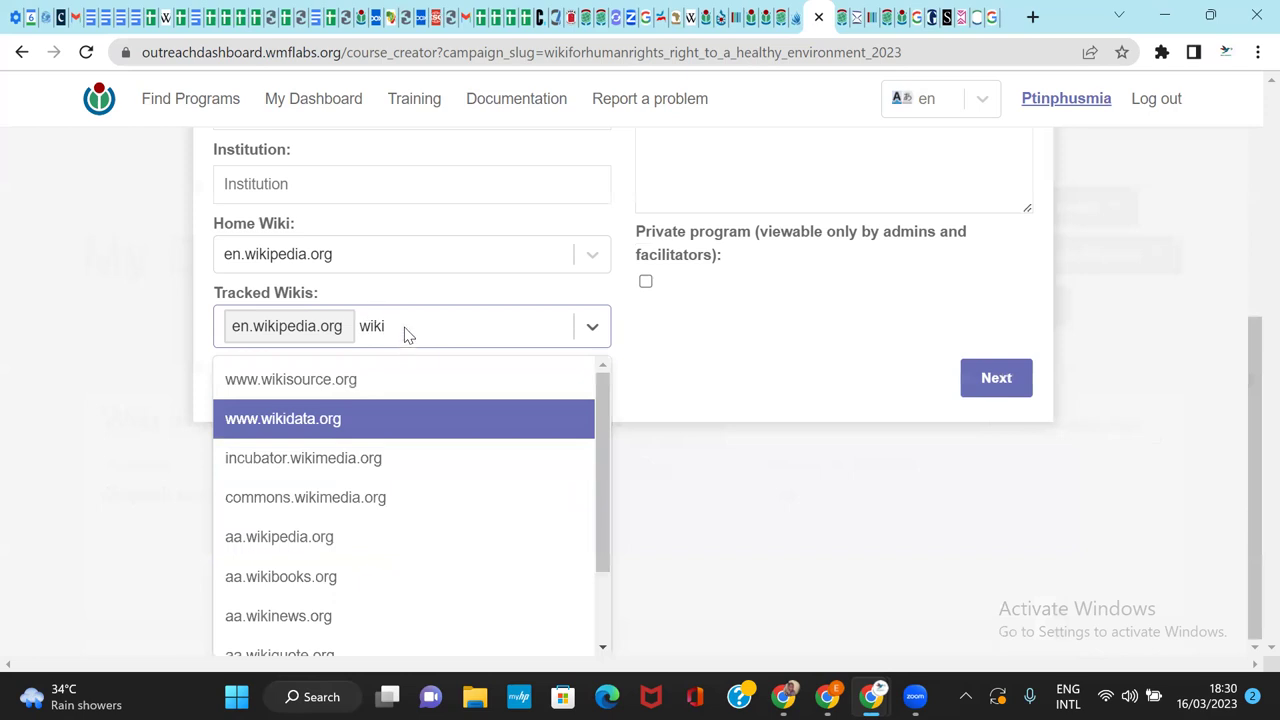
{"action": "left_click", "coordinate": [316, 433]}
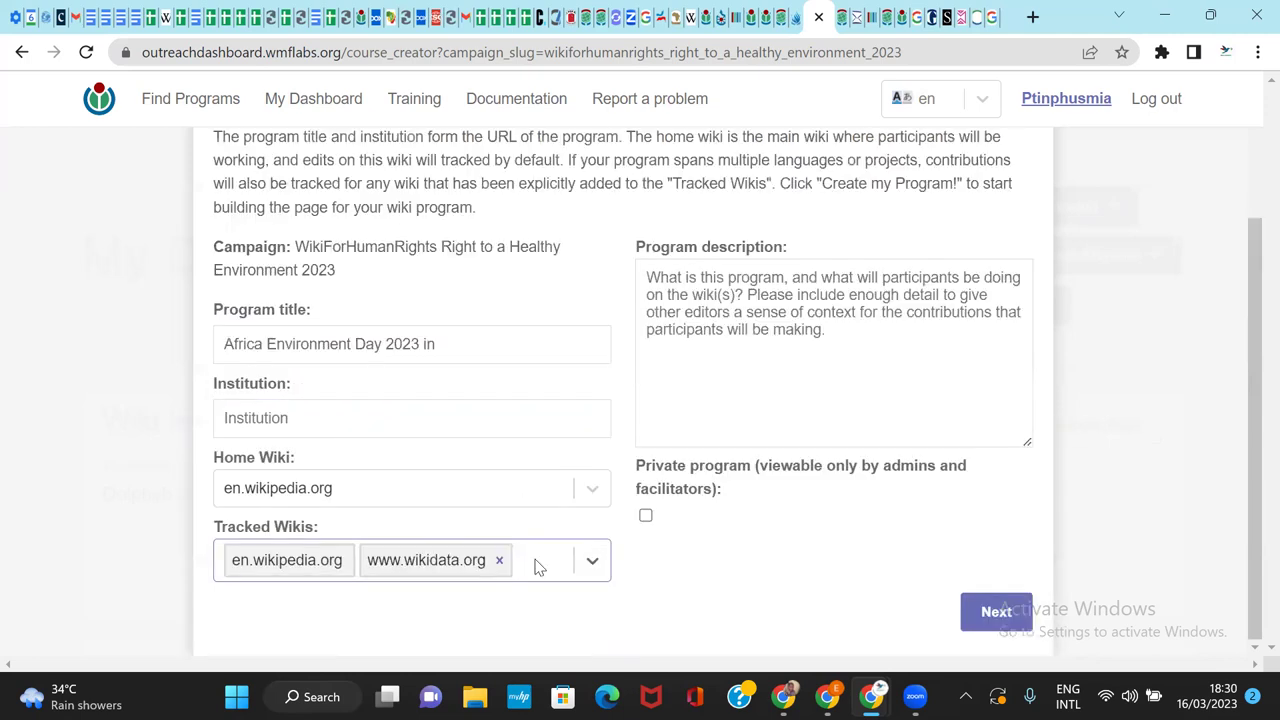
{"action": "type", "text": "wiki"}
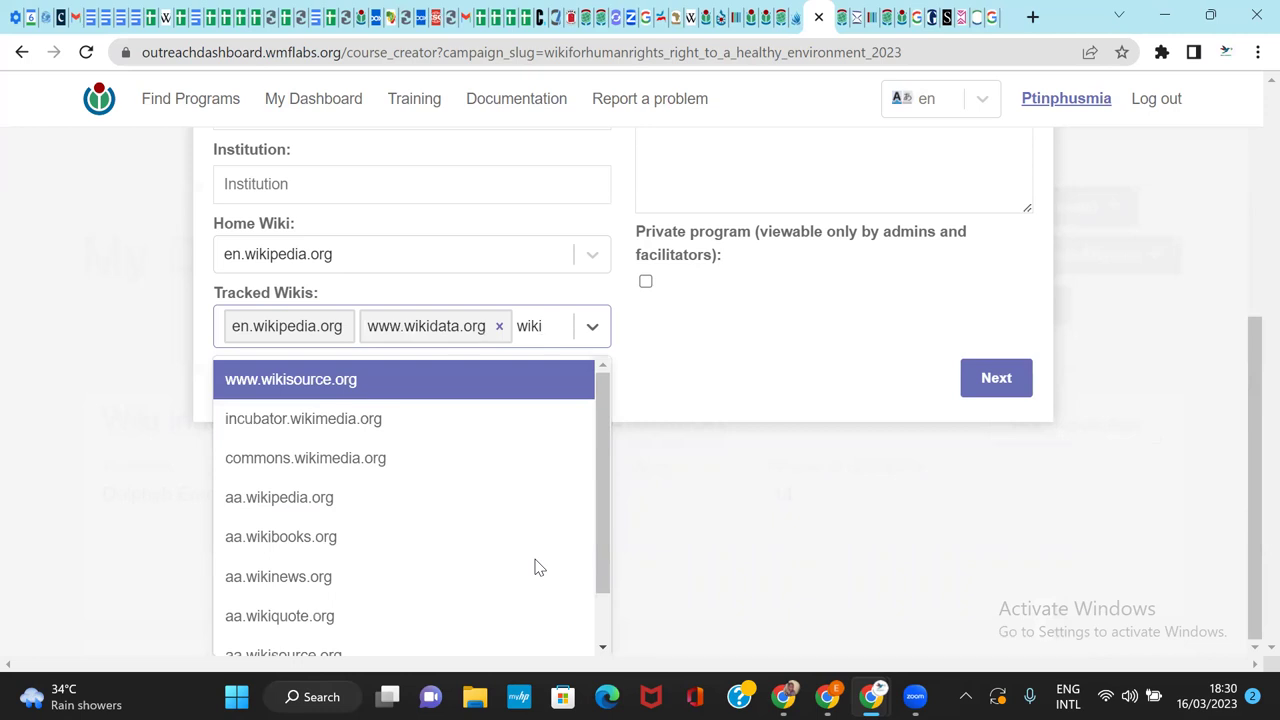
{"action": "left_click", "coordinate": [297, 428]}
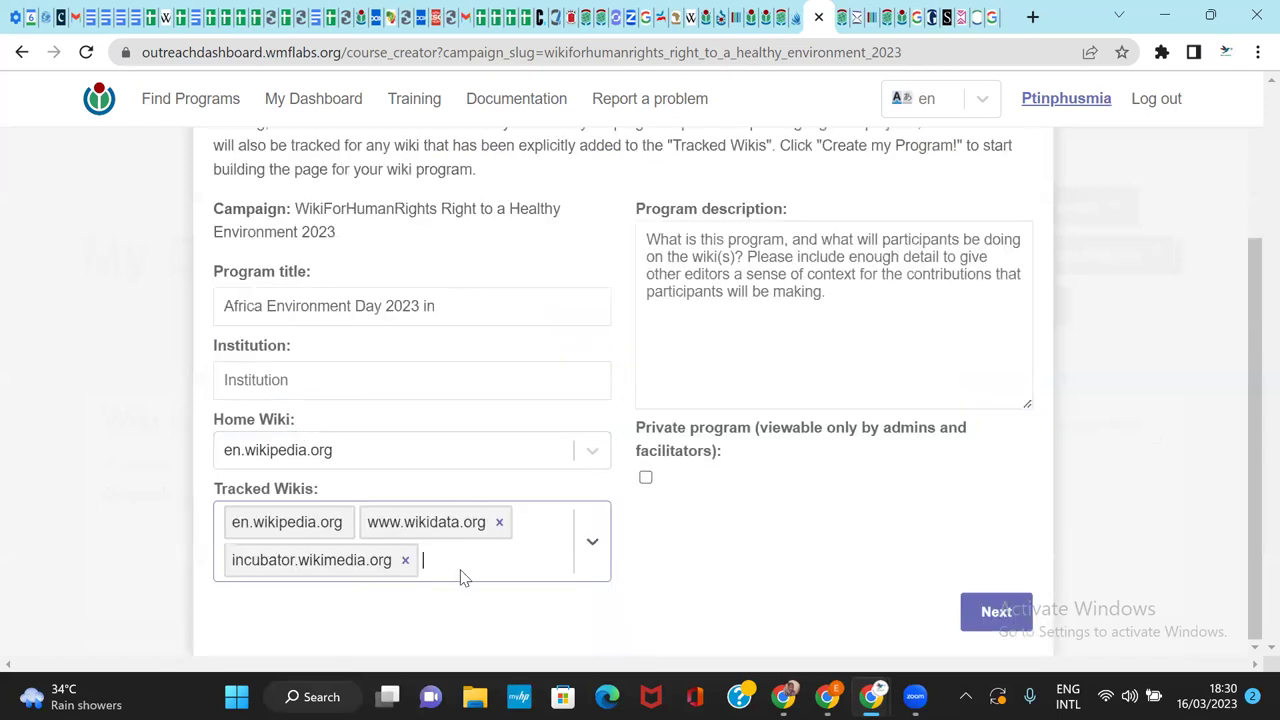
{"action": "type", "text": "wiki"}
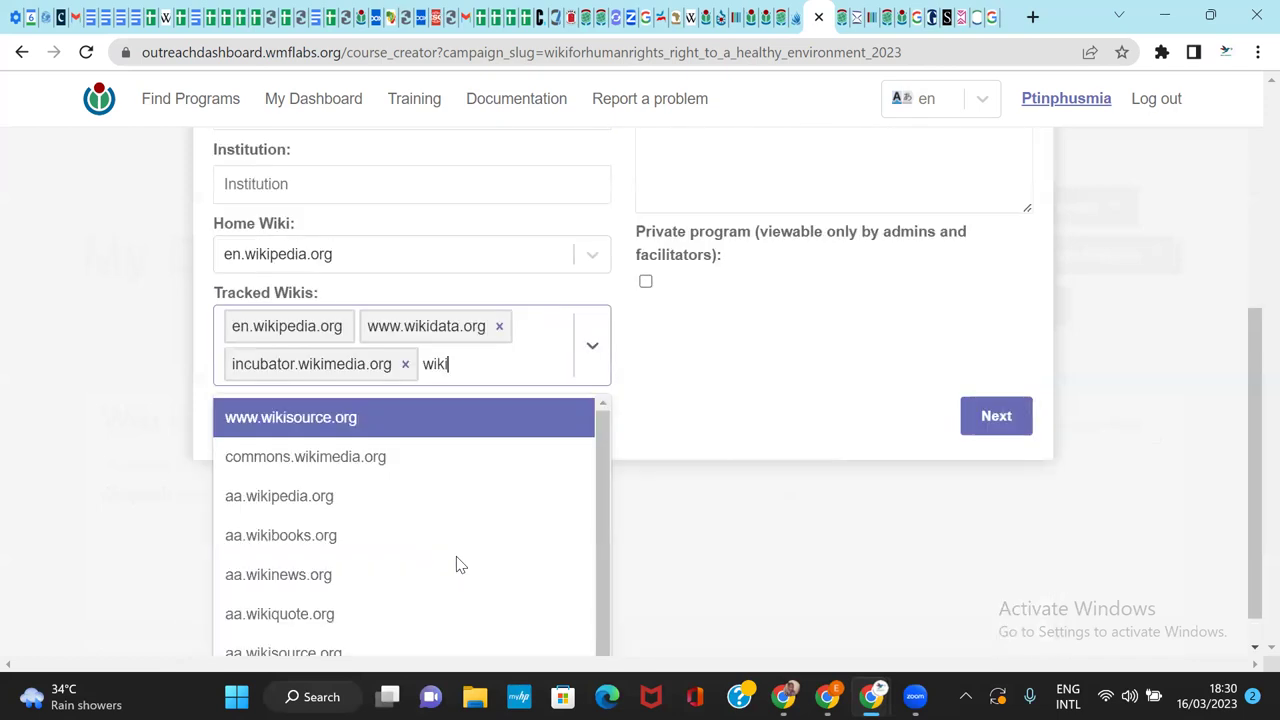
{"action": "left_click", "coordinate": [313, 470]}
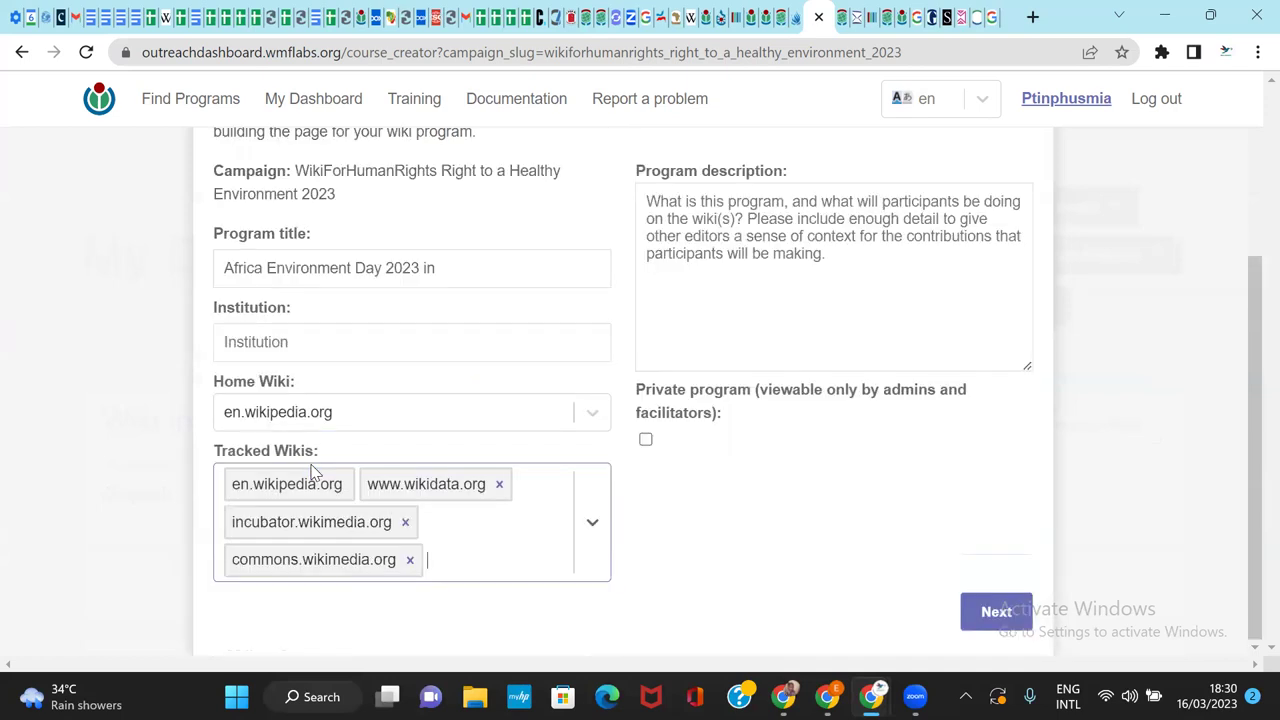
{"action": "type", "text": "wiki"}
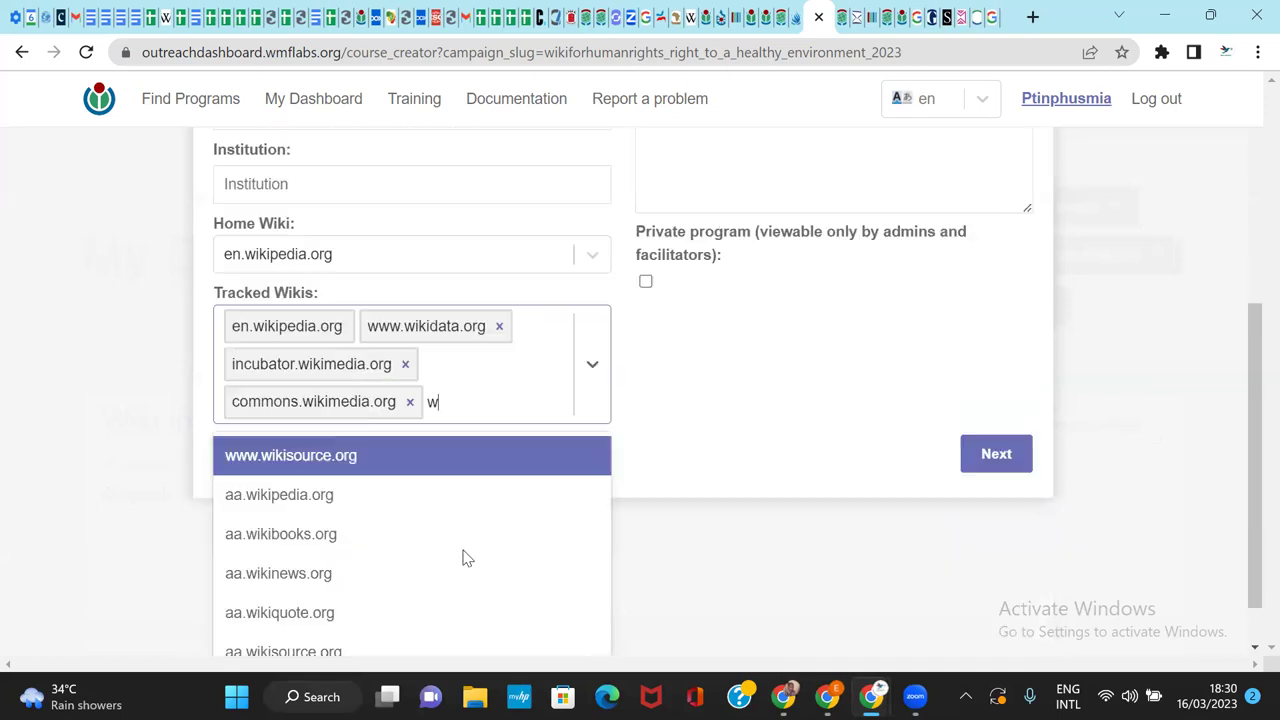
{"action": "left_click", "coordinate": [325, 470]}
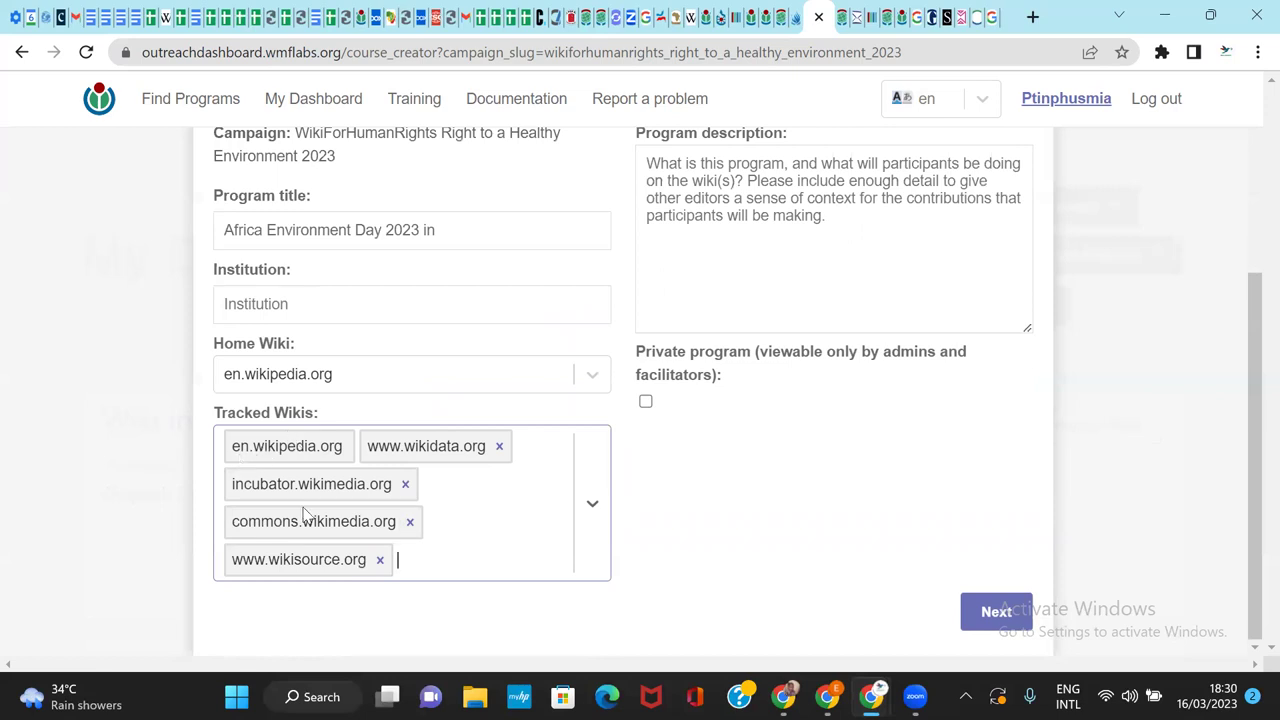
Step: Add the language wikis ig.wikipedia.org and kw.wikipedia.org to the tracked wikis
{"action": "left_click", "coordinate": [403, 563]}
{"action": "type", "text": "ig"}
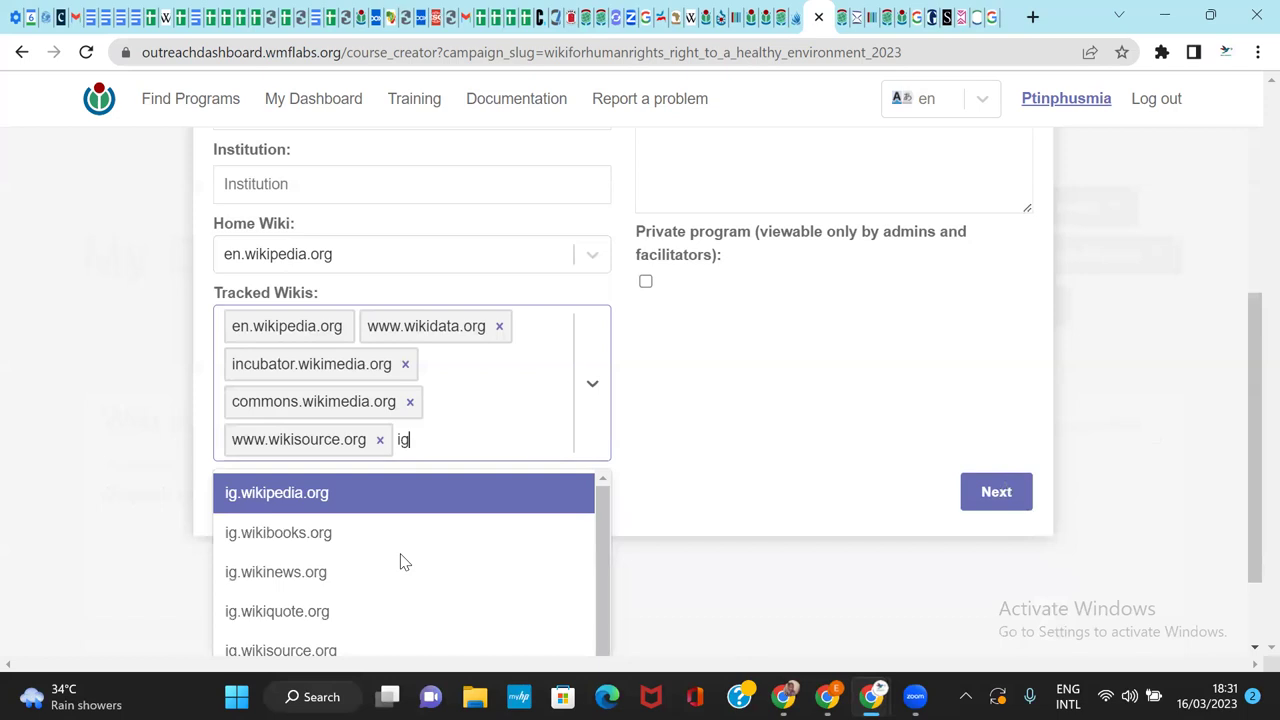
{"action": "left_click", "coordinate": [334, 495]}
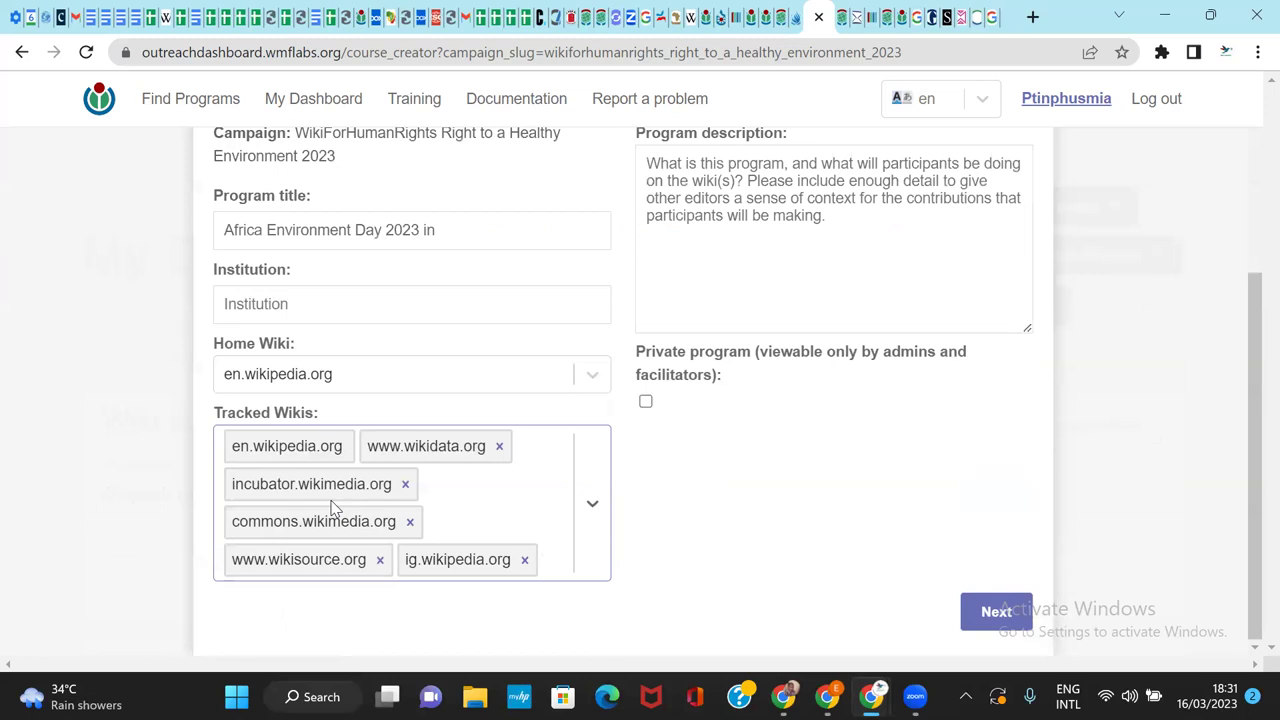
{"action": "type", "text": "kw"}
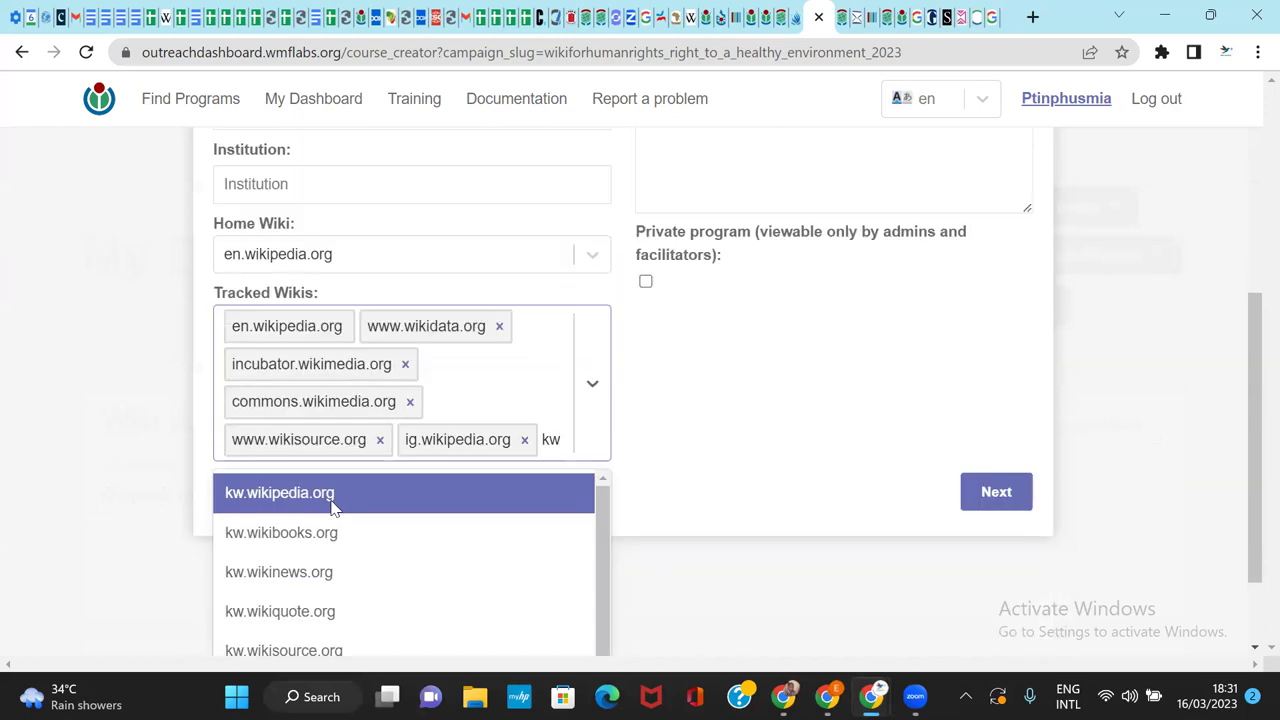
{"action": "left_click", "coordinate": [243, 501]}
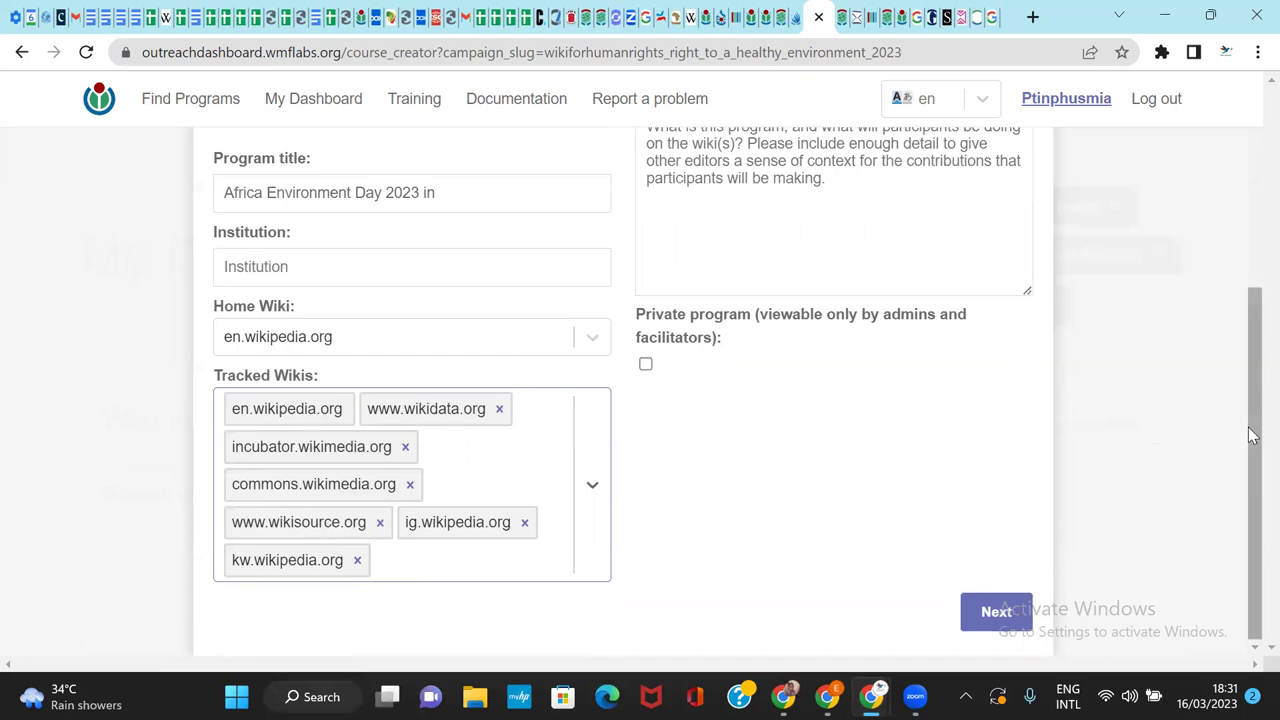
Step: Try to continue to the next page with the institution and program description left empty
{"action": "scroll", "coordinate": [1252, 425], "scroll_direction": "up", "scroll_amount": 1}
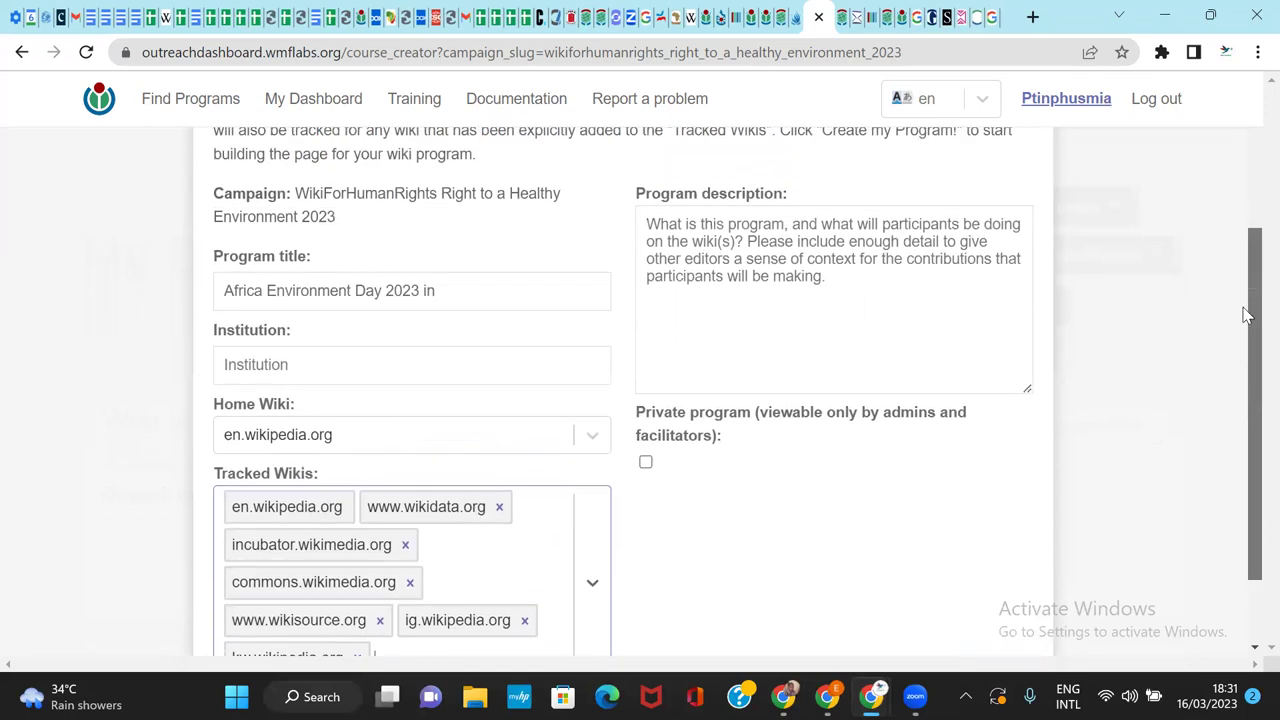
{"action": "scroll", "coordinate": [1245, 315], "scroll_direction": "up", "scroll_amount": 2}
{"action": "scroll", "coordinate": [900, 280], "scroll_direction": "down", "scroll_amount": 2}
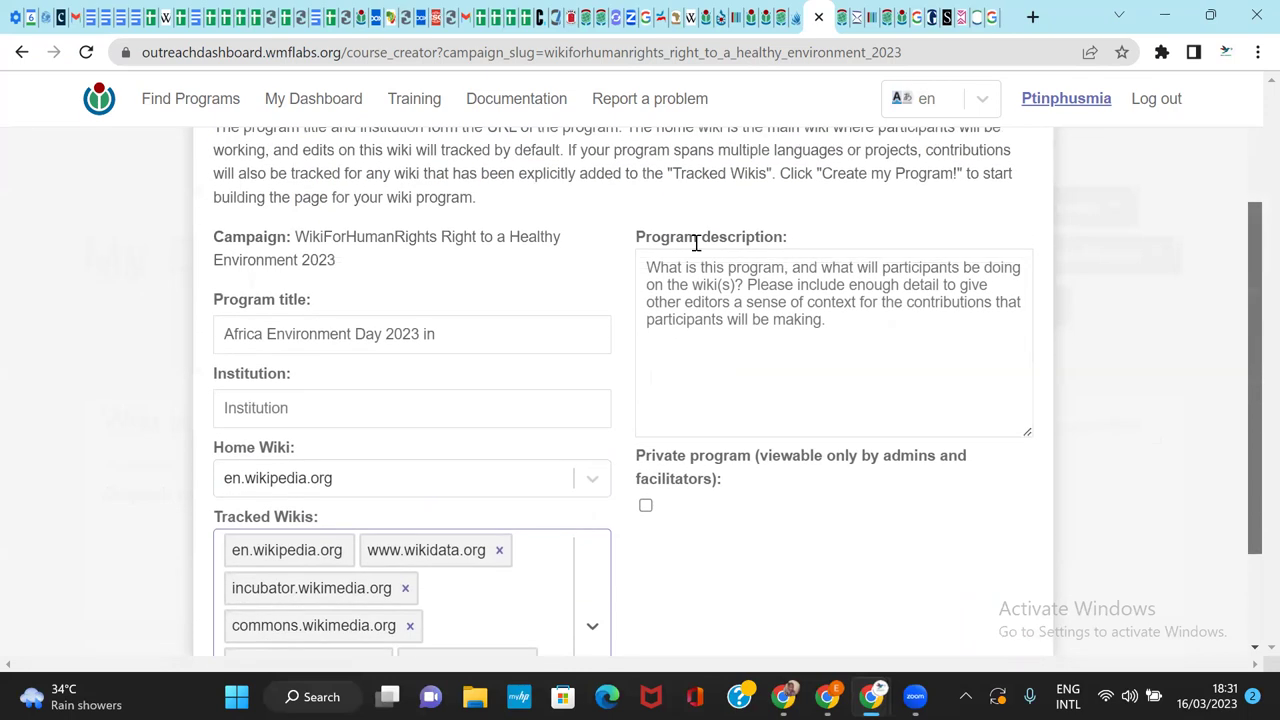
{"action": "left_click", "coordinate": [652, 284]}
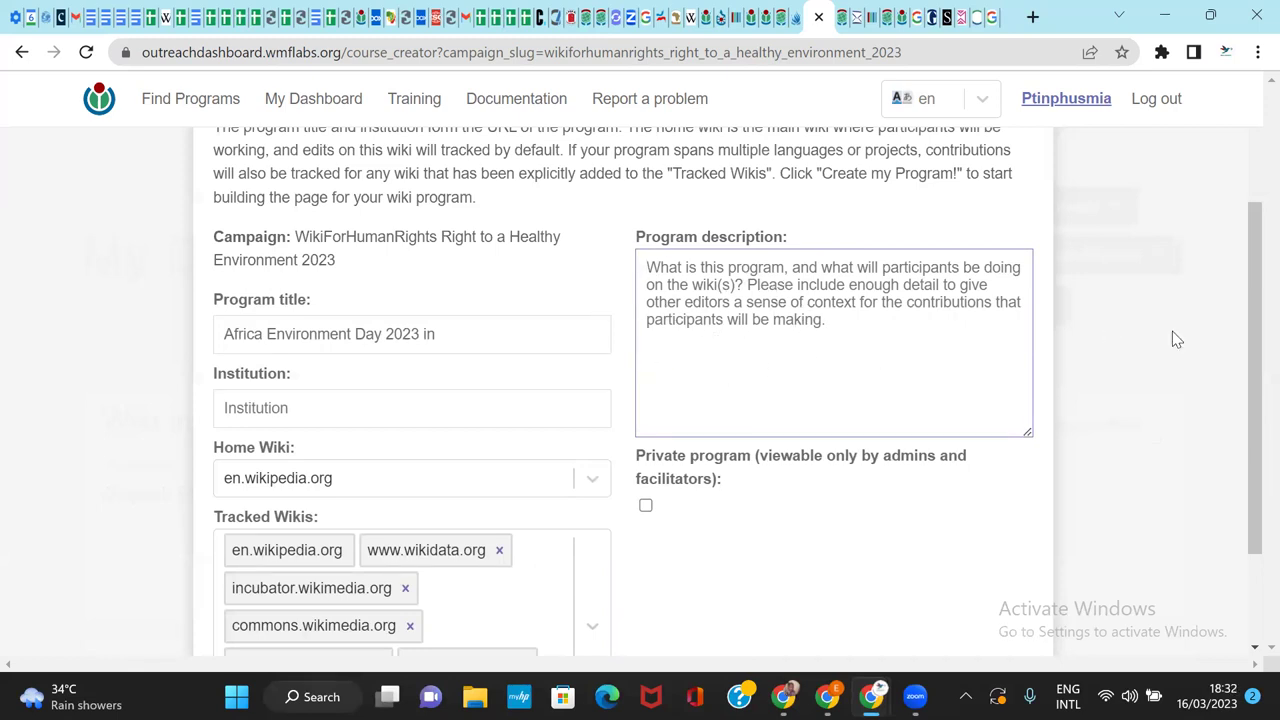
{"action": "left_click_drag", "start_coordinate": [1248, 343], "coordinate": [1252, 466]}
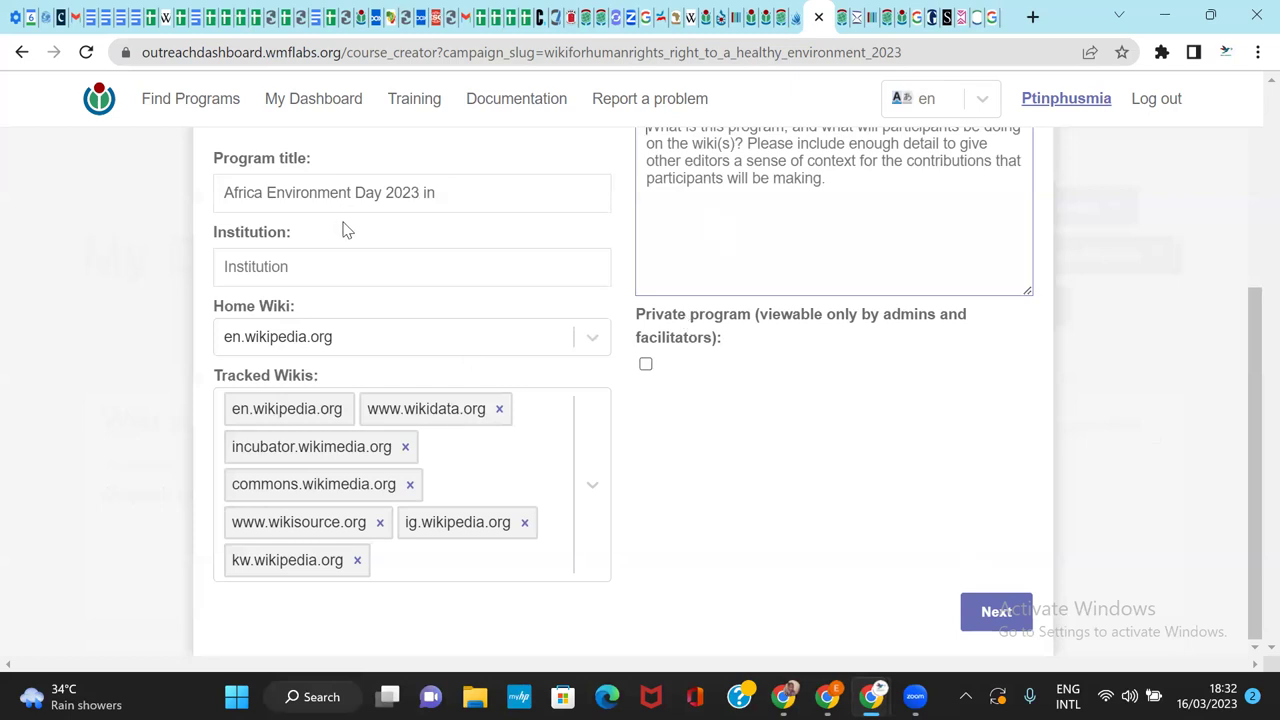
{"action": "left_click", "coordinate": [993, 597]}
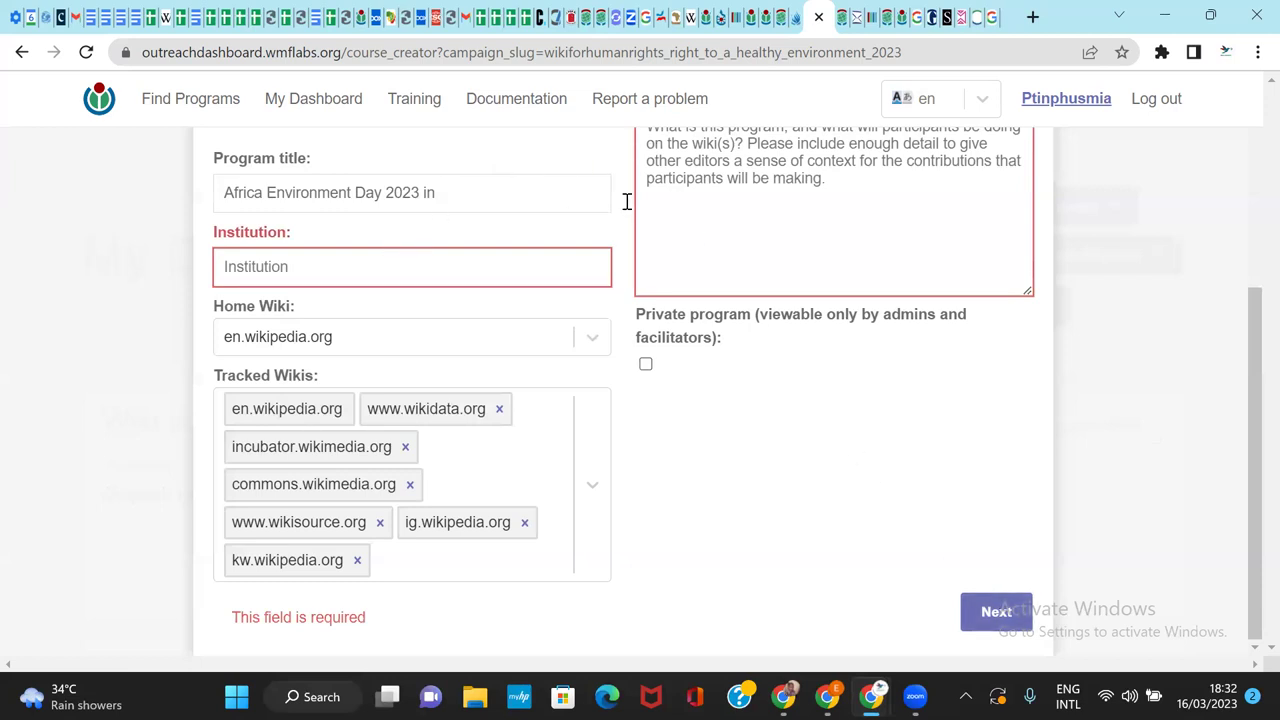
Step: Enter "Wikimedia Rwanda" as the program's institution
{"action": "left_click_drag", "start_coordinate": [1249, 443], "coordinate": [1231, 370]}
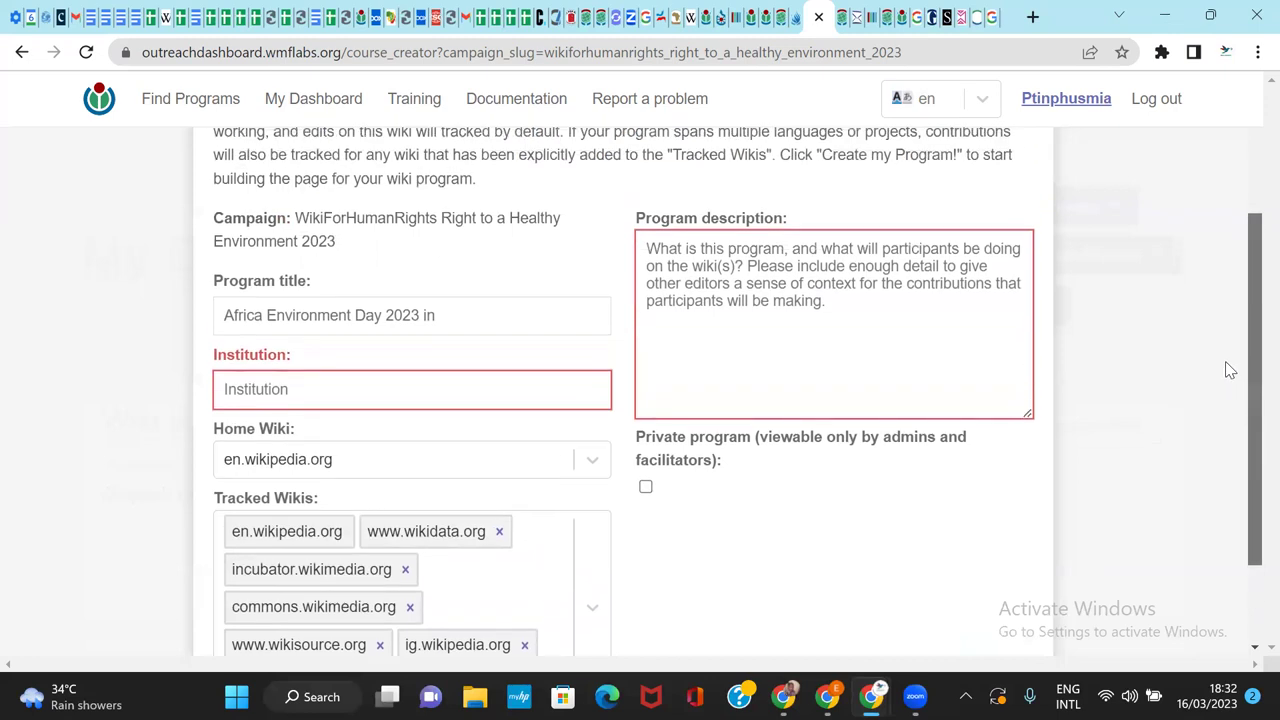
{"action": "scroll", "coordinate": [1230, 370], "scroll_direction": "down", "scroll_amount": 1}
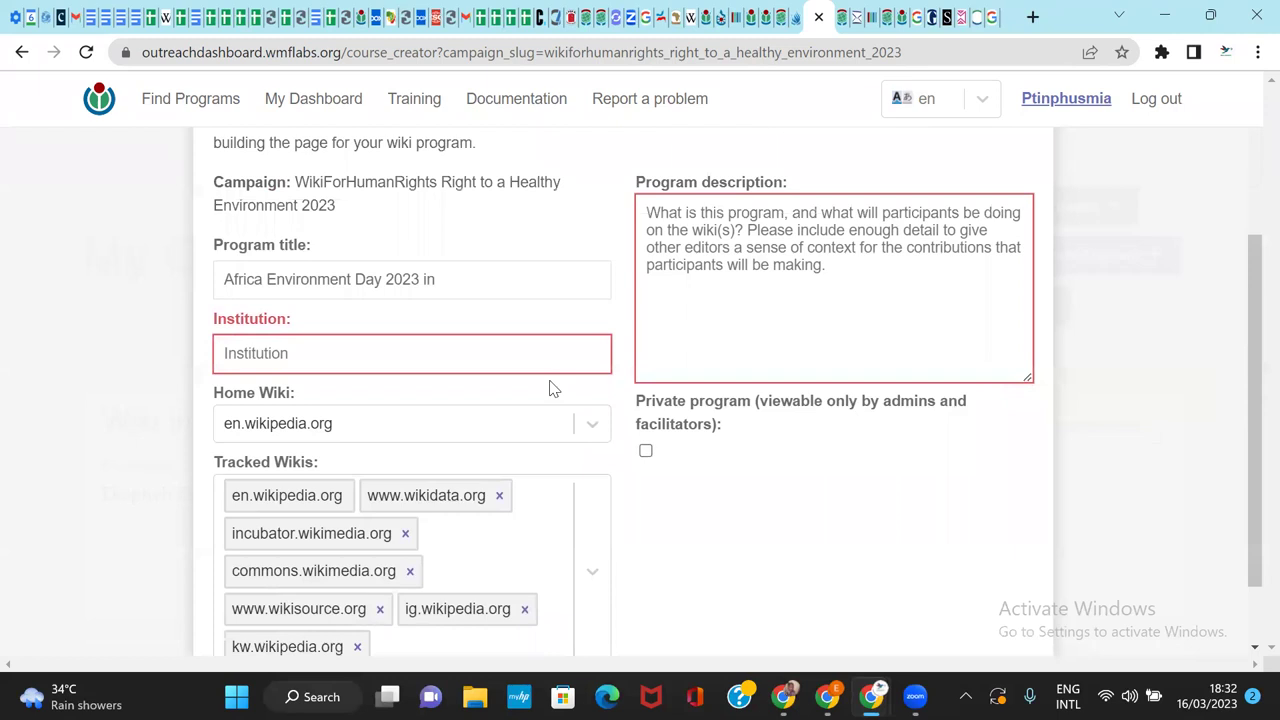
{"action": "left_click", "coordinate": [475, 359]}
{"action": "type", "text": "Wikimedia Rw"}
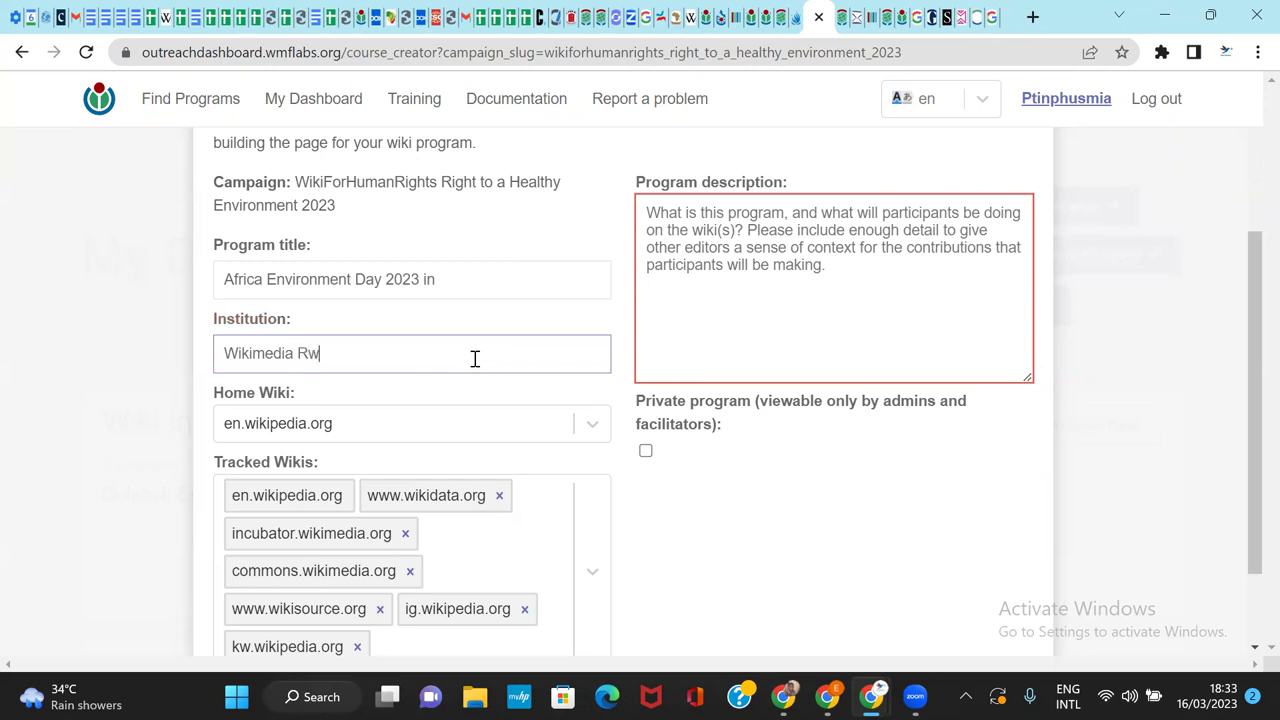
{"action": "type", "text": "amda"}
Step: Fill the program description with a placeholder row of repeated "m" letters and continue to the activity tracking dates
{"action": "left_click", "coordinate": [678, 243]}
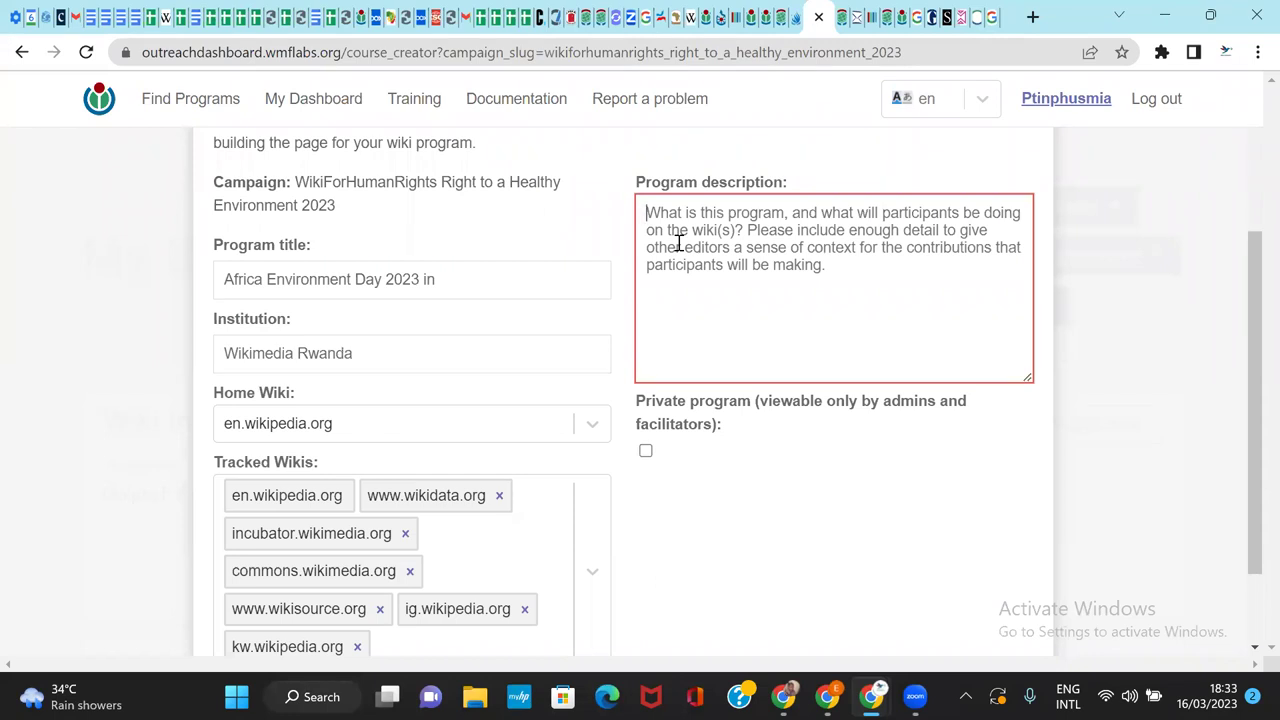
{"action": "type", "text": "mmmmmmmmmm"}
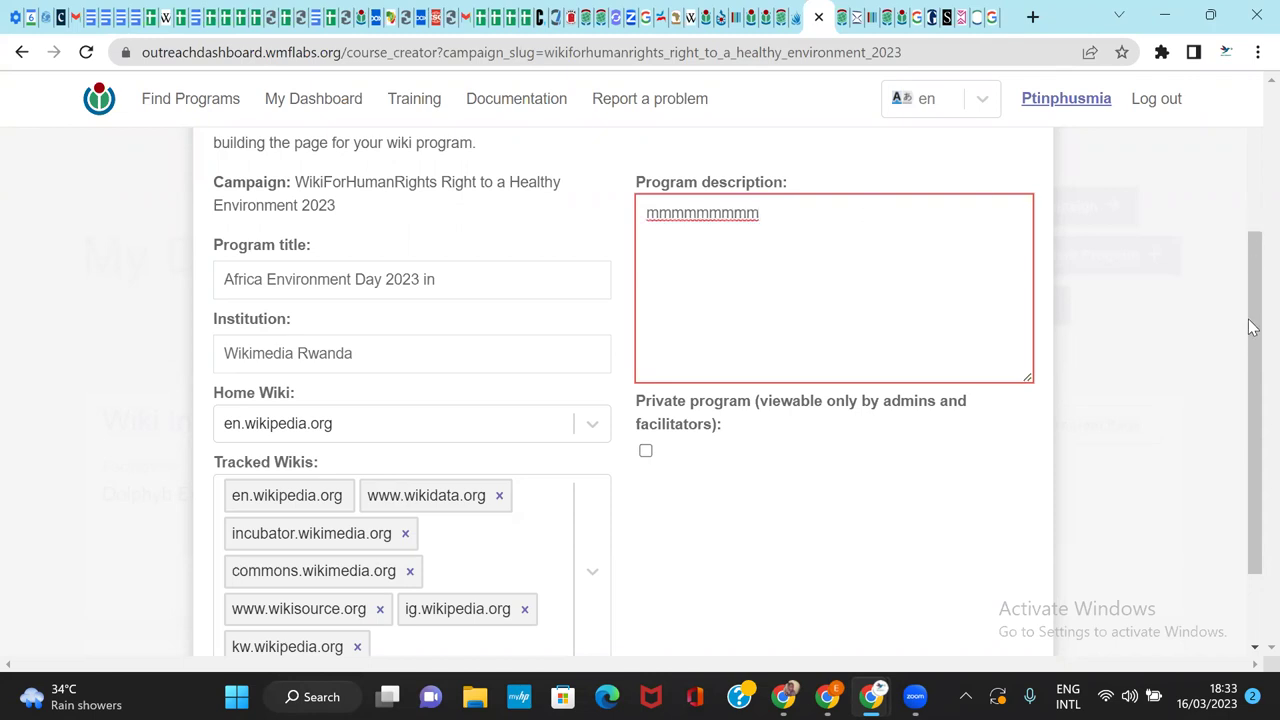
{"action": "left_click_drag", "start_coordinate": [1250, 372], "coordinate": [1250, 462]}
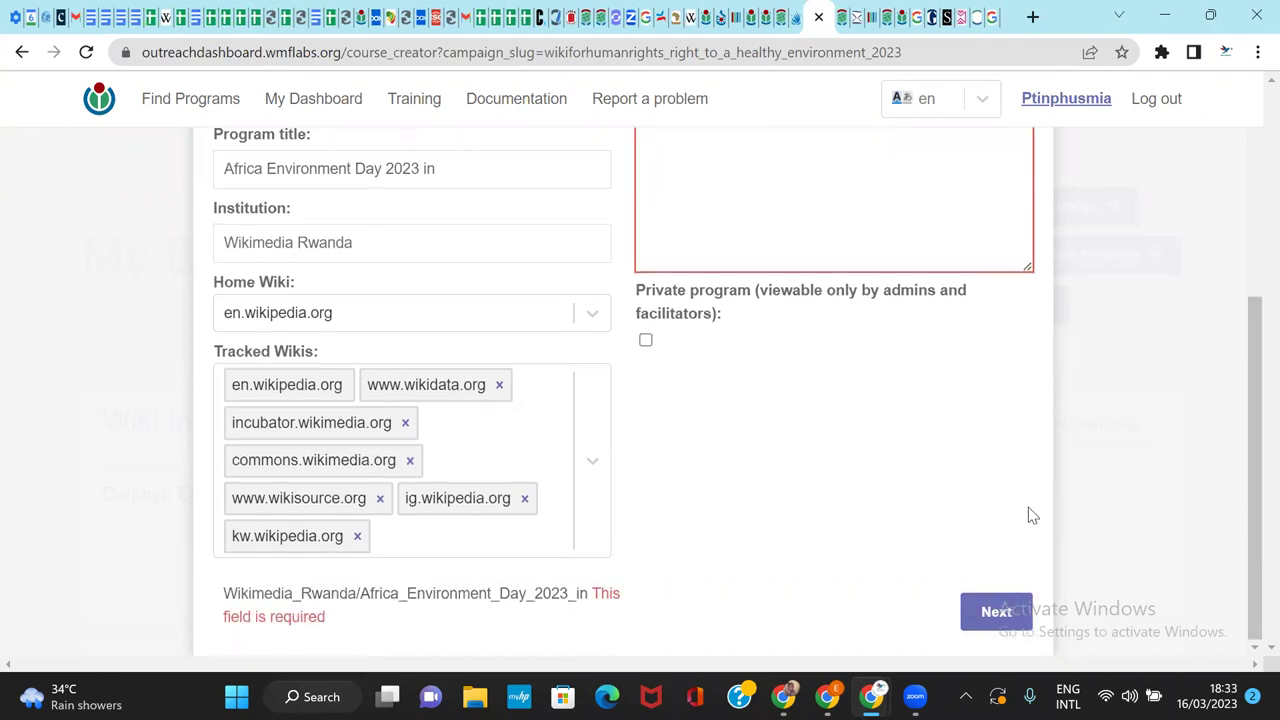
{"action": "left_click", "coordinate": [1012, 610]}
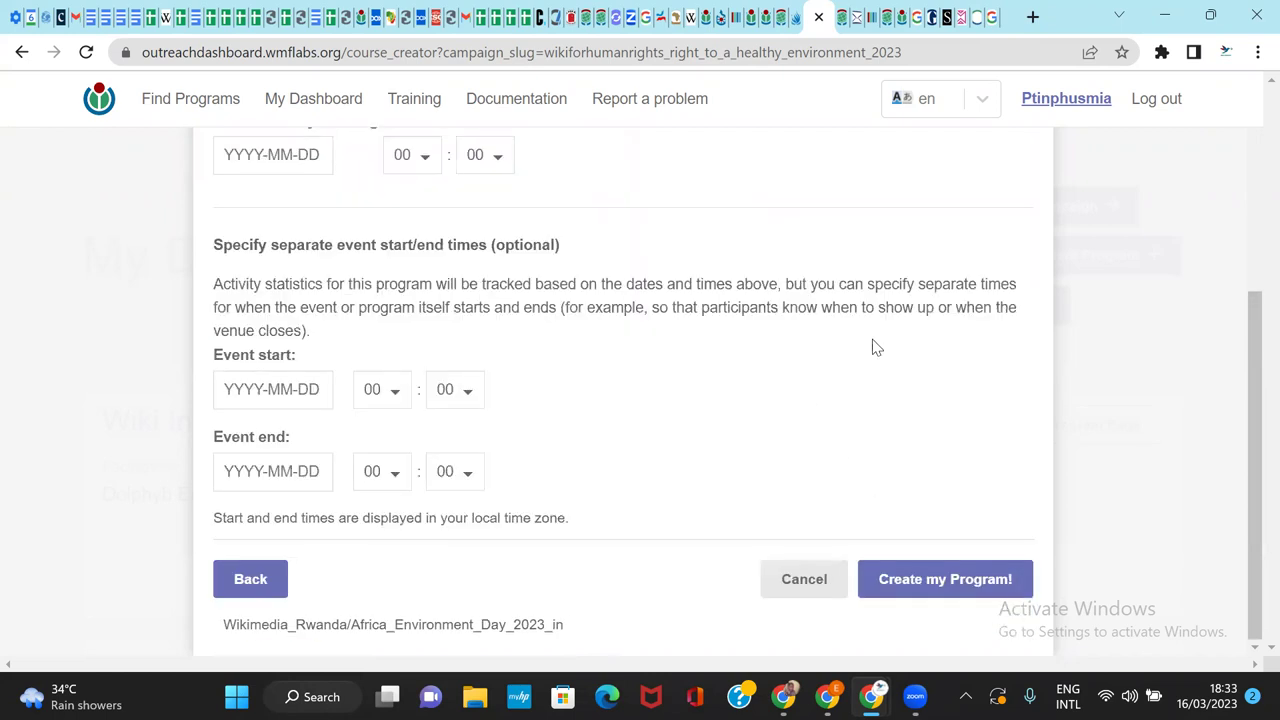
{"action": "left_click_drag", "start_coordinate": [1250, 470], "coordinate": [1249, 294]}
{"action": "left_click_drag", "start_coordinate": [1248, 341], "coordinate": [1242, 287]}
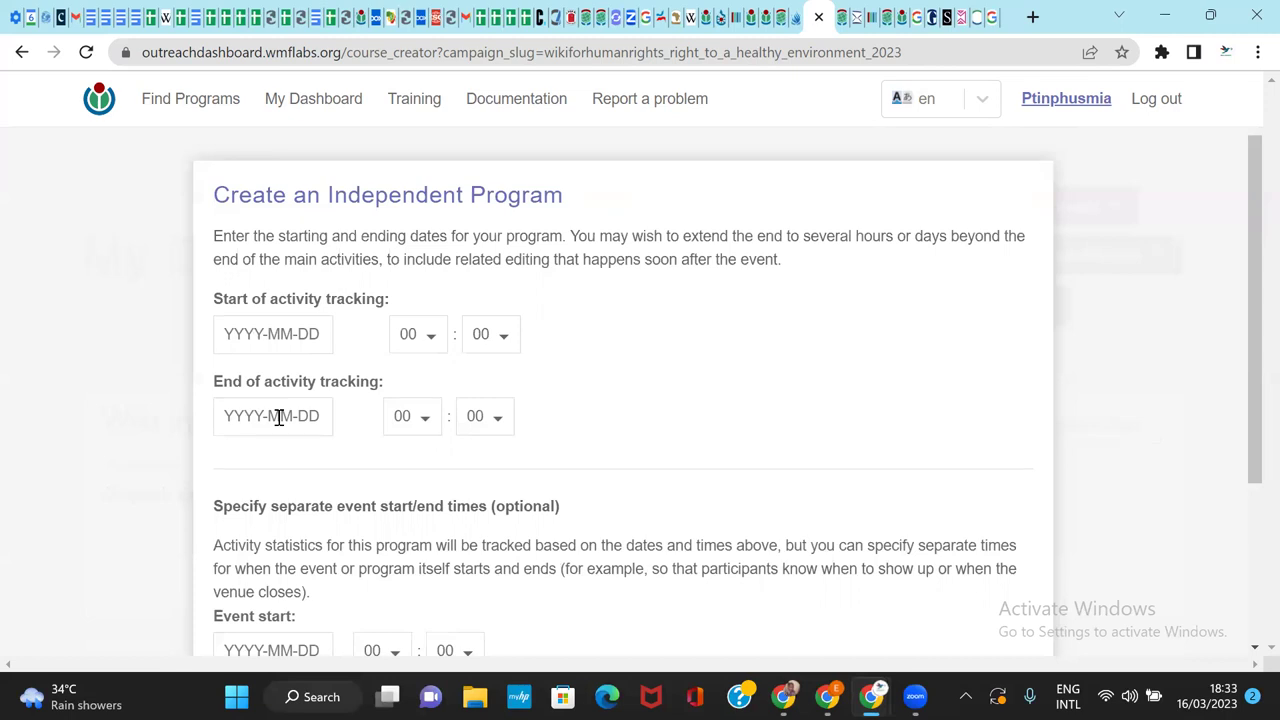
Step: Examine the program form's activity tracking start and end dates and the optional separate event start and end times
{"action": "left_click_drag", "start_coordinate": [1251, 281], "coordinate": [1252, 436]}
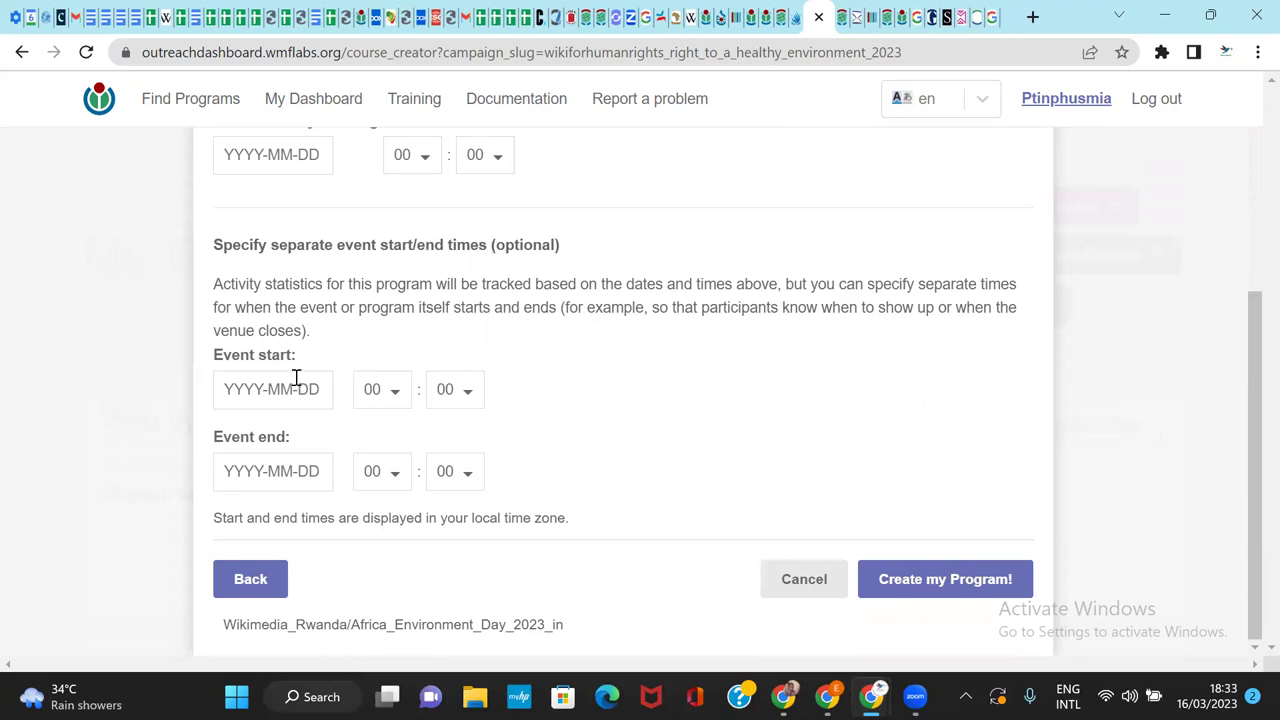
{"action": "left_click_drag", "start_coordinate": [1253, 488], "coordinate": [1217, 334]}
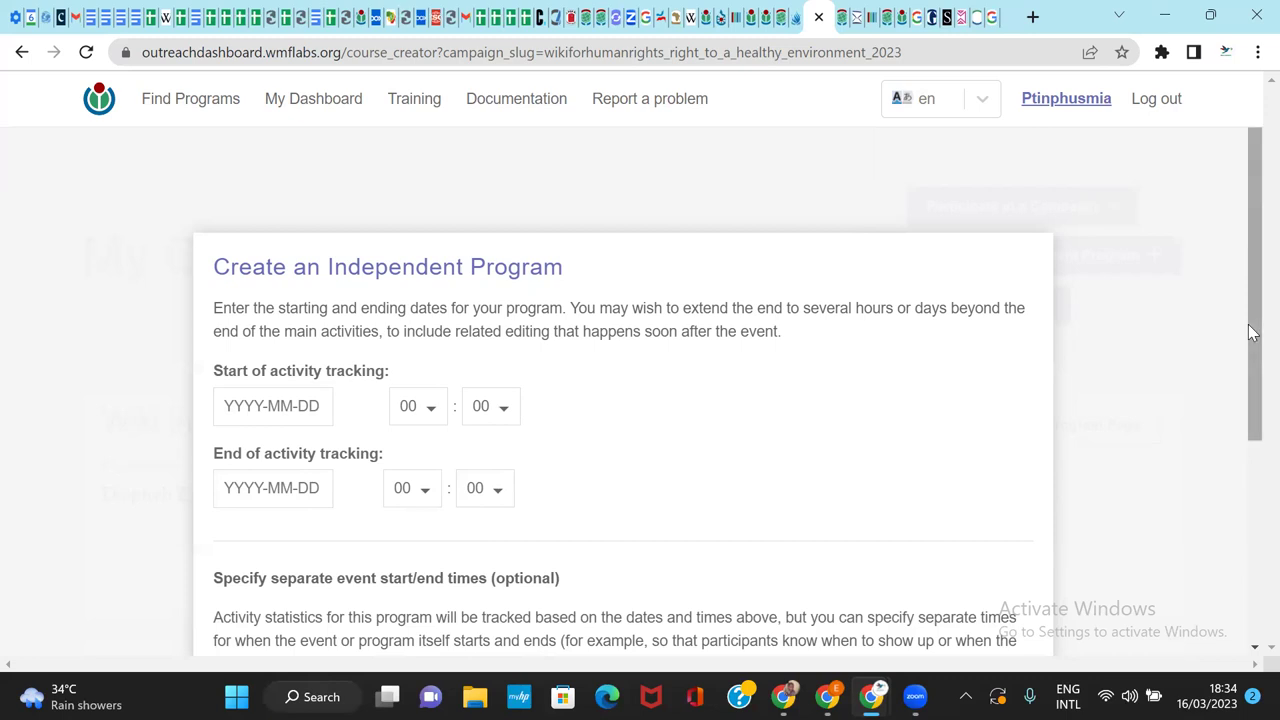
{"action": "left_click_drag", "start_coordinate": [1250, 332], "coordinate": [1248, 423]}
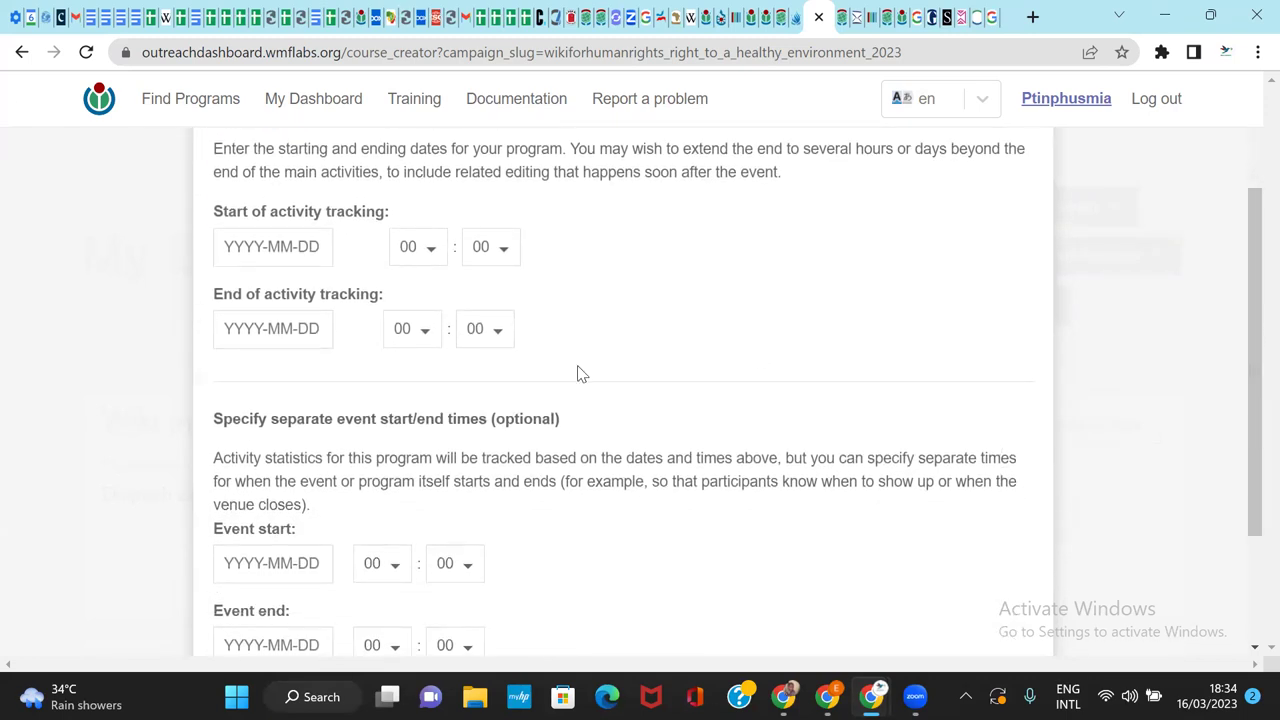
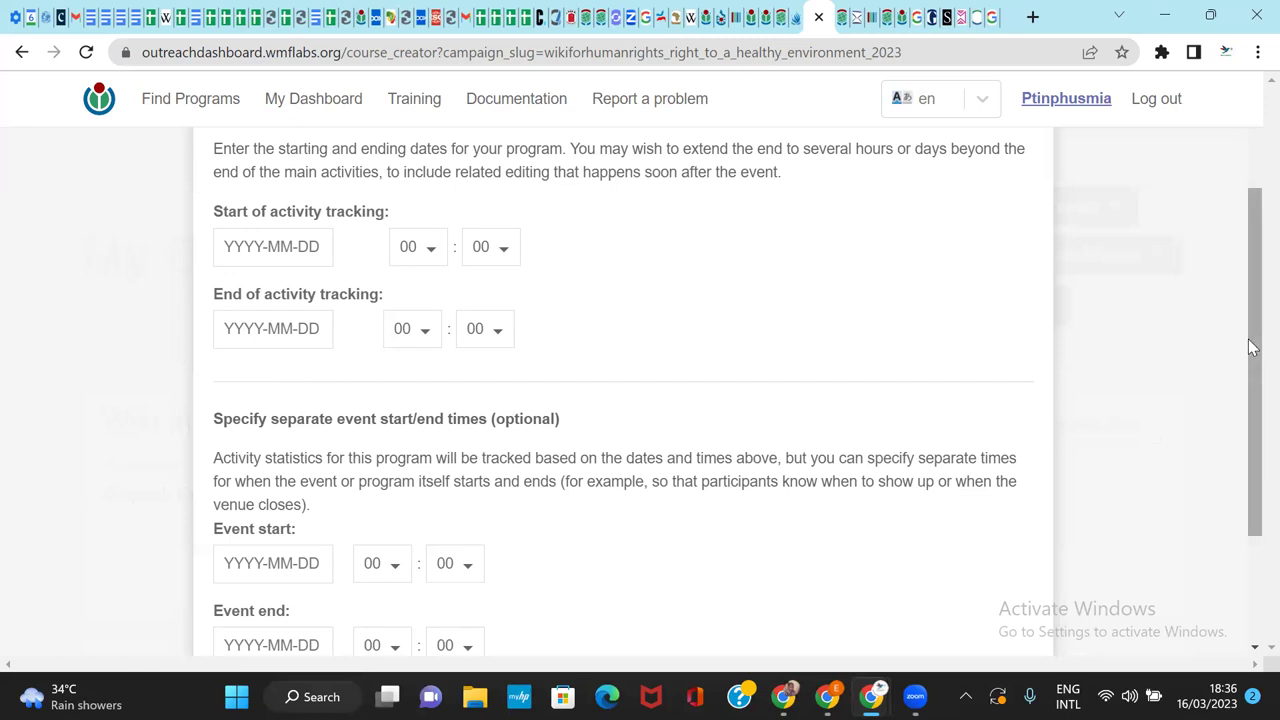
{"action": "mouse_move", "coordinate": [1253, 346]}
{"action": "left_mouse_down"}
{"action": "mouse_move", "coordinate": [1253, 430]}
{"action": "mouse_move", "coordinate": [1253, 362]}
{"action": "left_mouse_up"}
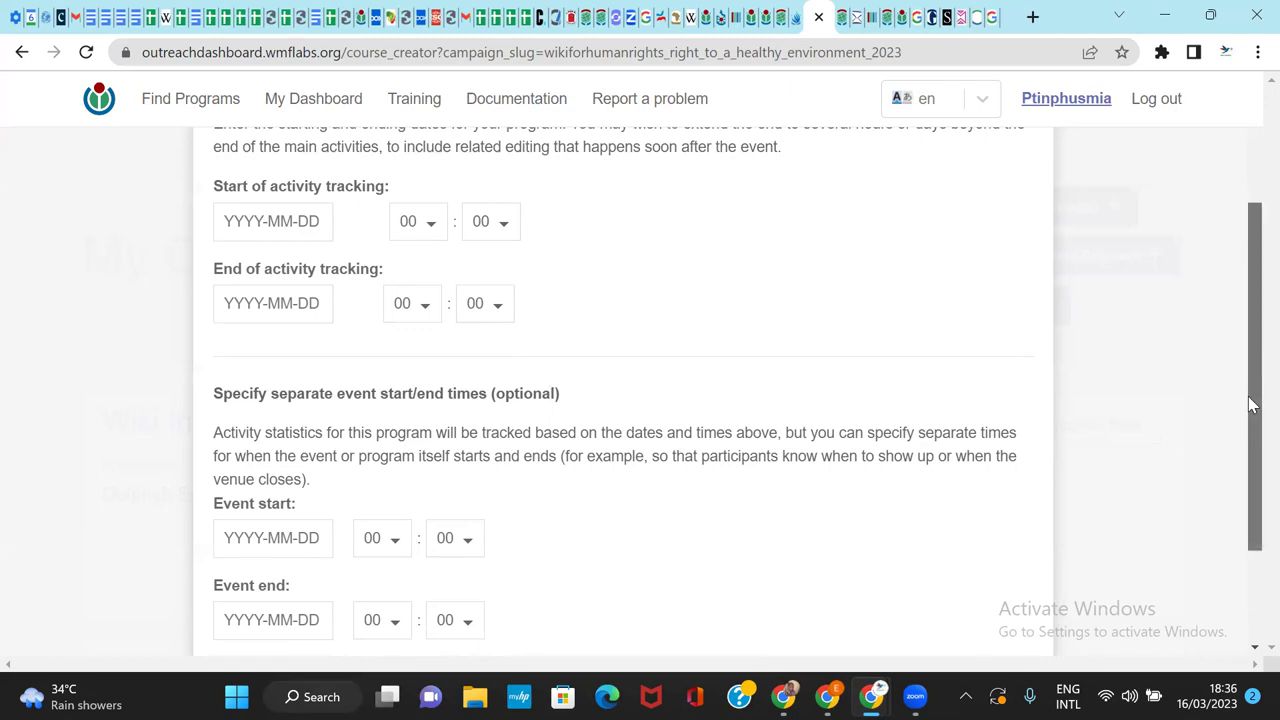
{"action": "scroll", "coordinate": [1249, 380], "scroll_direction": "up", "scroll_amount": 1}
{"action": "scroll", "coordinate": [1242, 410], "scroll_direction": "down", "scroll_amount": 2}
{"action": "scroll", "coordinate": [1238, 400], "scroll_direction": "up", "scroll_amount": 1}
{"action": "scroll", "coordinate": [1236, 385], "scroll_direction": "down", "scroll_amount": 1}
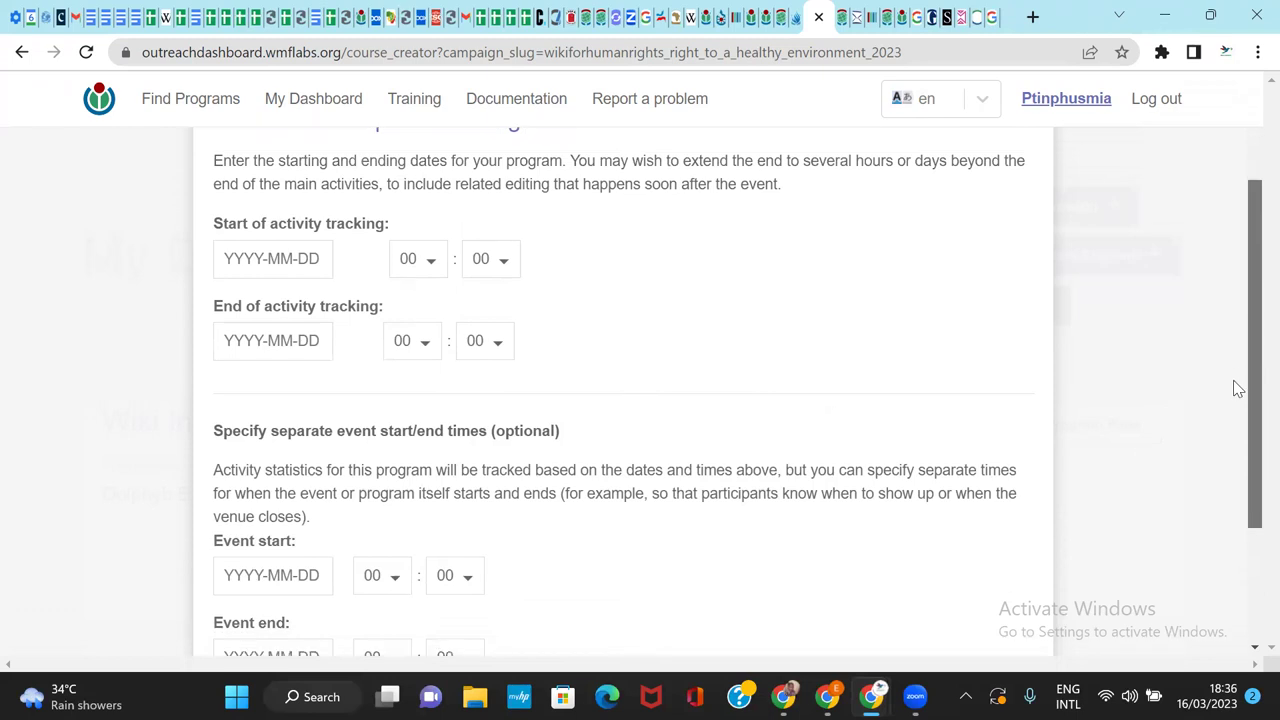
{"action": "scroll", "coordinate": [1234, 394], "scroll_direction": "up", "scroll_amount": 1}
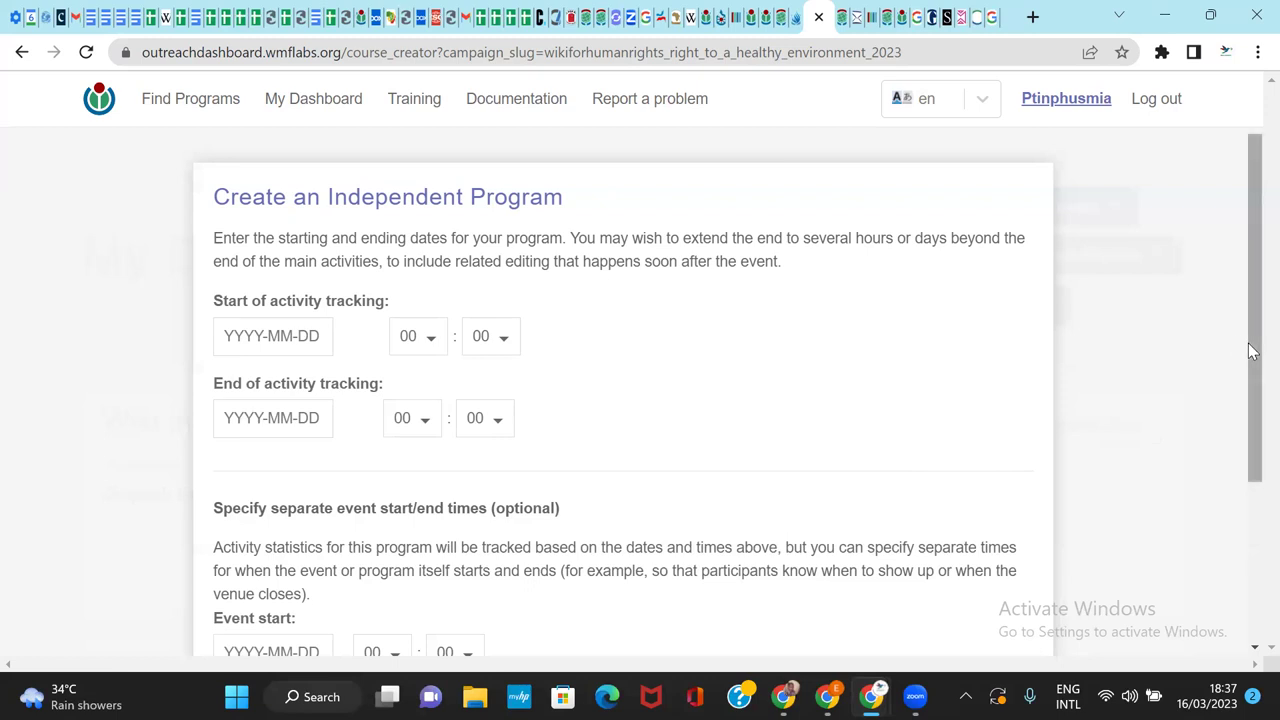
{"action": "left_click_drag", "start_coordinate": [1250, 352], "coordinate": [1249, 486]}
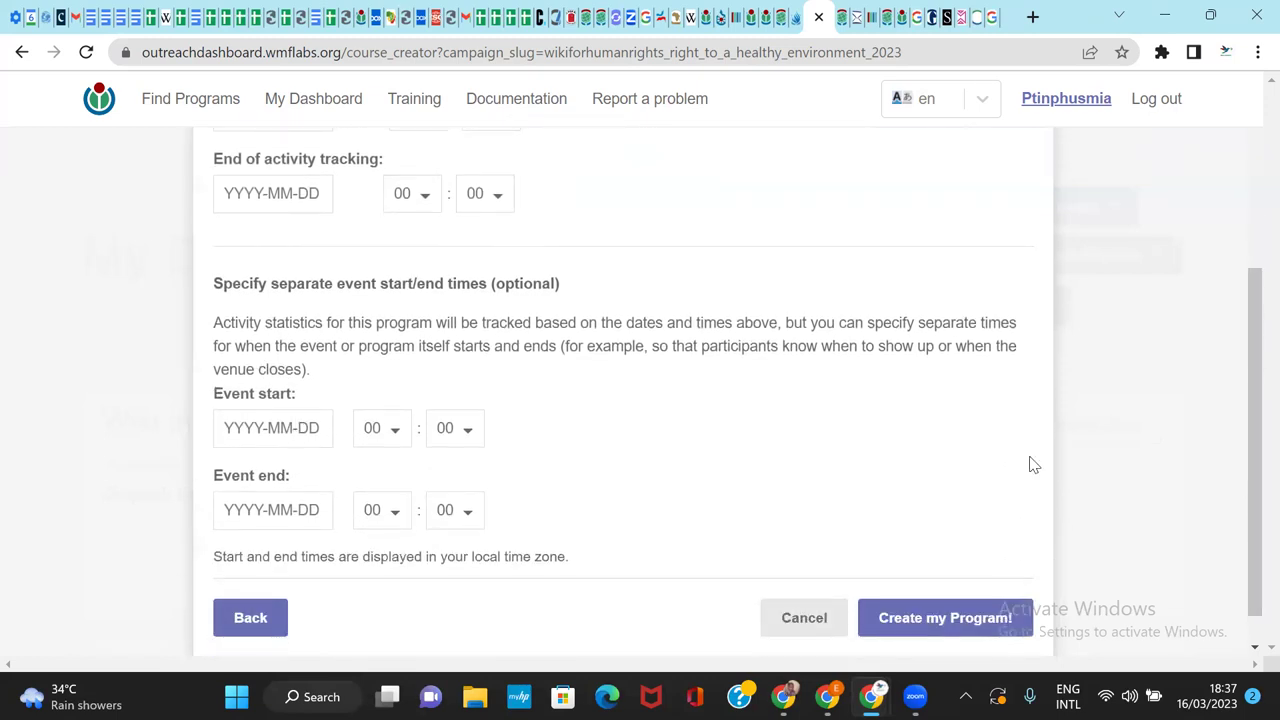
{"action": "left_click_drag", "start_coordinate": [1253, 452], "coordinate": [1223, 363]}
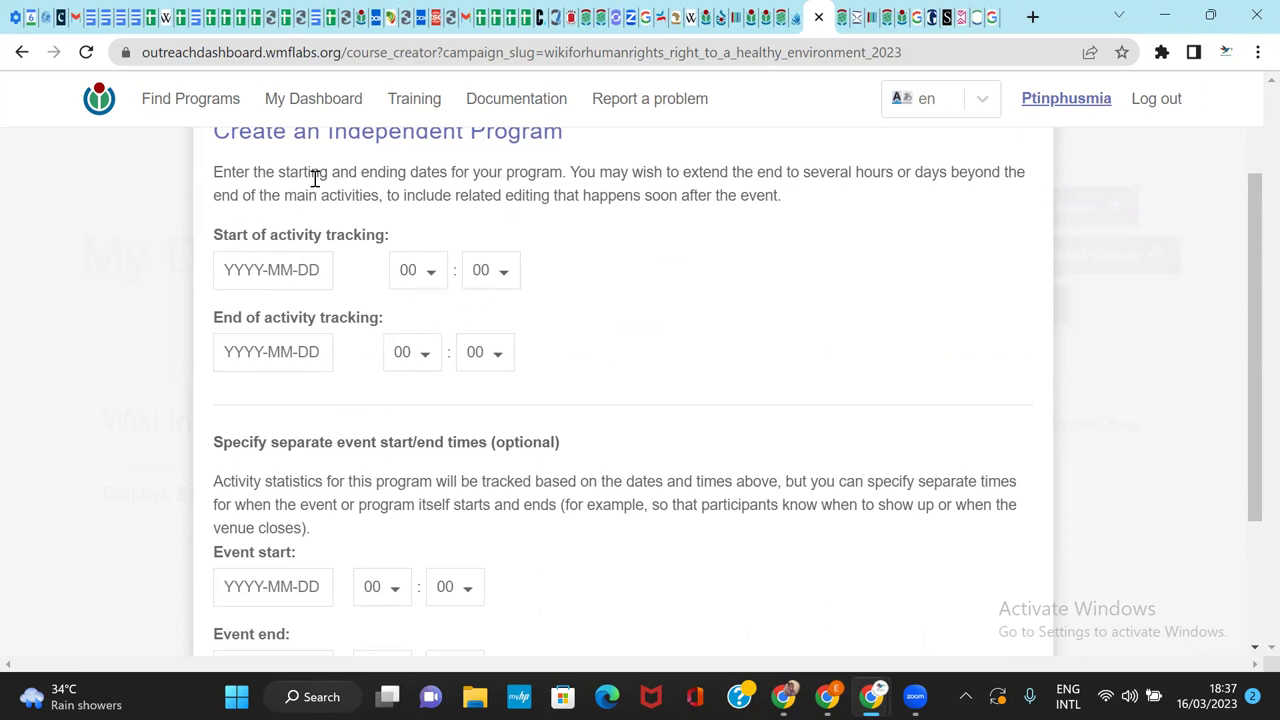
{"action": "left_click_drag", "start_coordinate": [1251, 343], "coordinate": [1249, 463]}
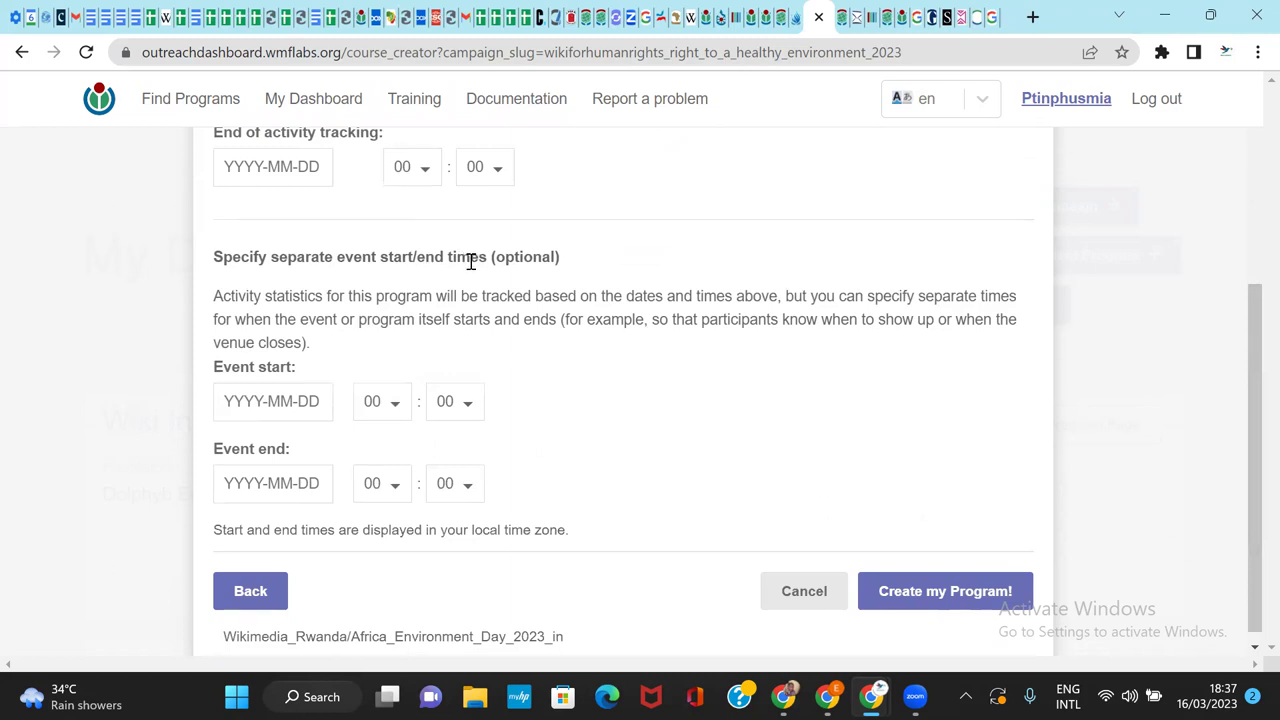
{"action": "left_click_drag", "start_coordinate": [1251, 485], "coordinate": [1236, 375]}
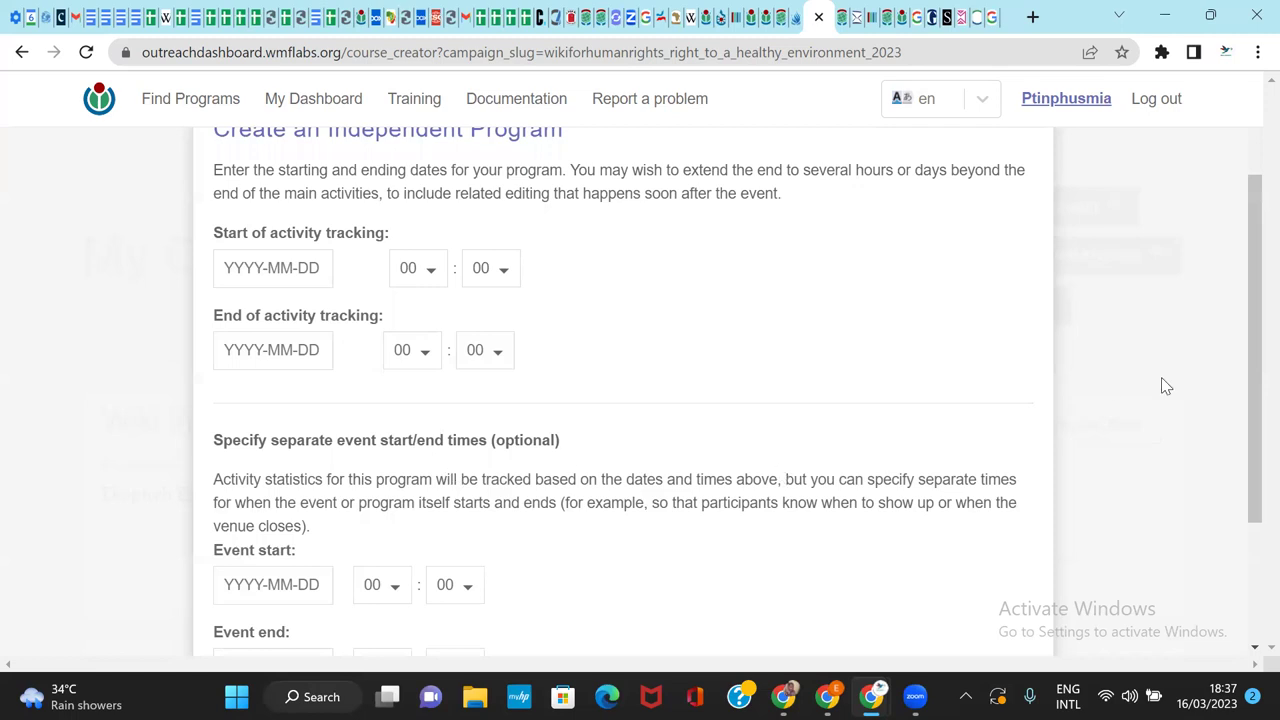
{"action": "scroll", "coordinate": [1248, 481], "scroll_direction": "down", "scroll_amount": 1}
{"action": "scroll", "coordinate": [1248, 481], "scroll_direction": "down", "scroll_amount": 2}
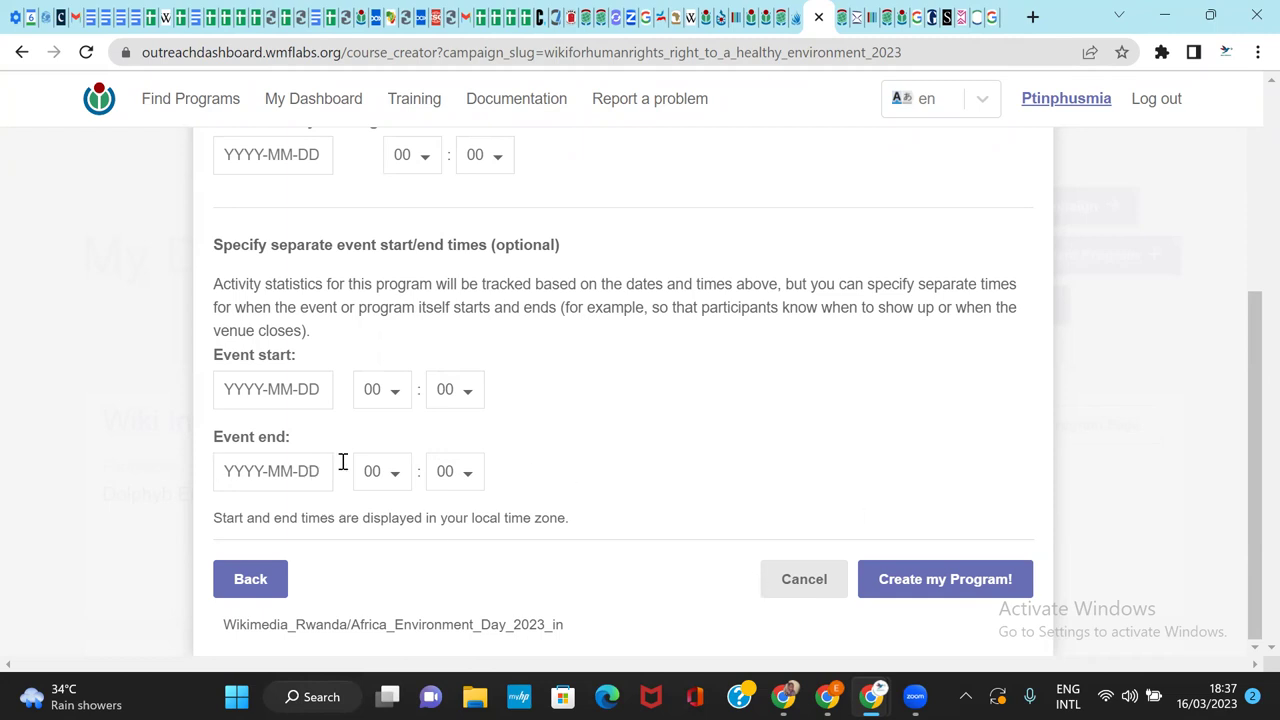
Step: Leave the program creation form with its dates empty and return to the campaign overview
{"action": "left_click", "coordinate": [955, 583]}
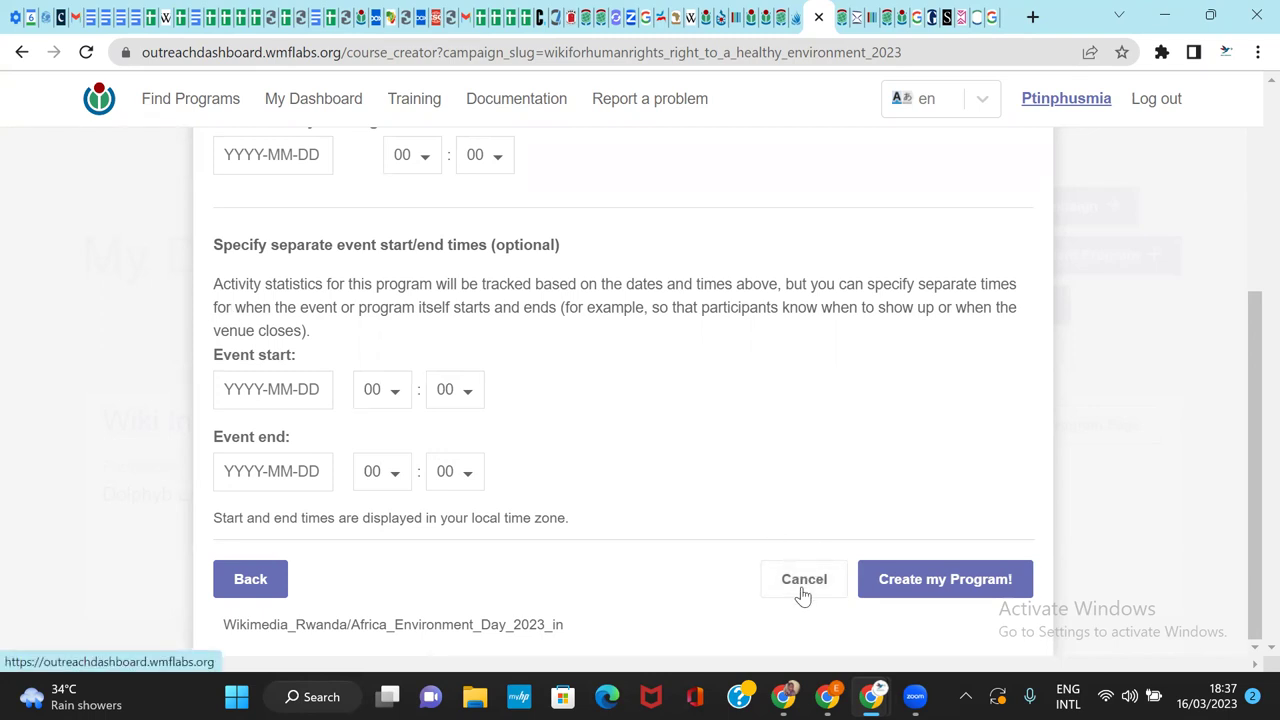
{"action": "left_click", "coordinate": [243, 581]}
{"action": "left_click", "coordinate": [23, 53]}
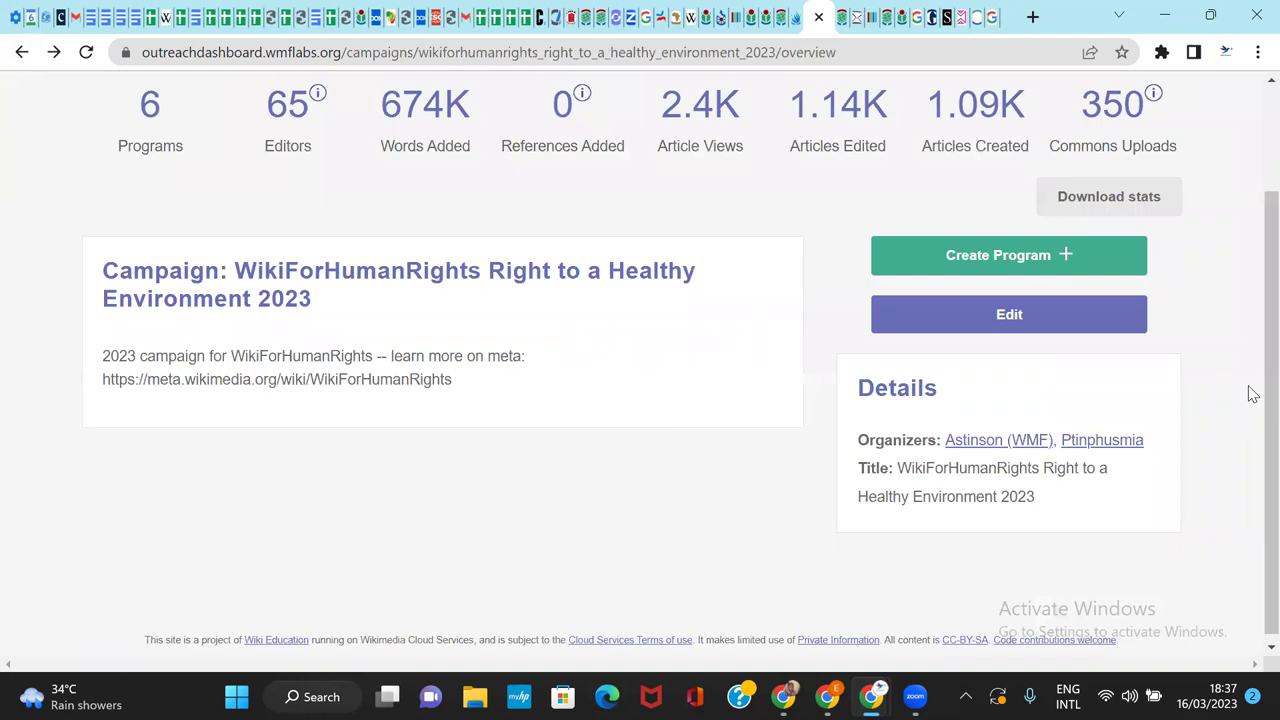
Step: Examine the campaign home page, including its statistics, description, organizer details and the training status of its editors
{"action": "scroll", "coordinate": [1250, 300], "scroll_direction": "up", "scroll_amount": 1}
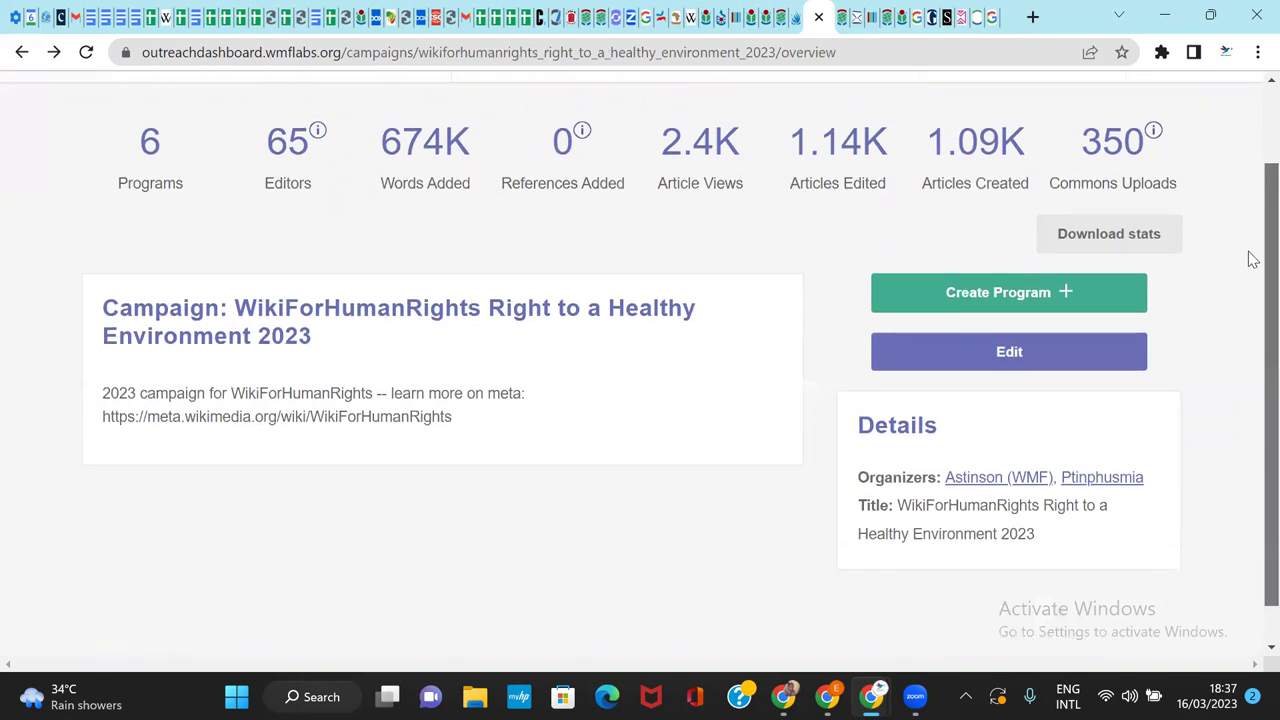
{"action": "scroll", "coordinate": [1250, 230], "scroll_direction": "up", "scroll_amount": 2}
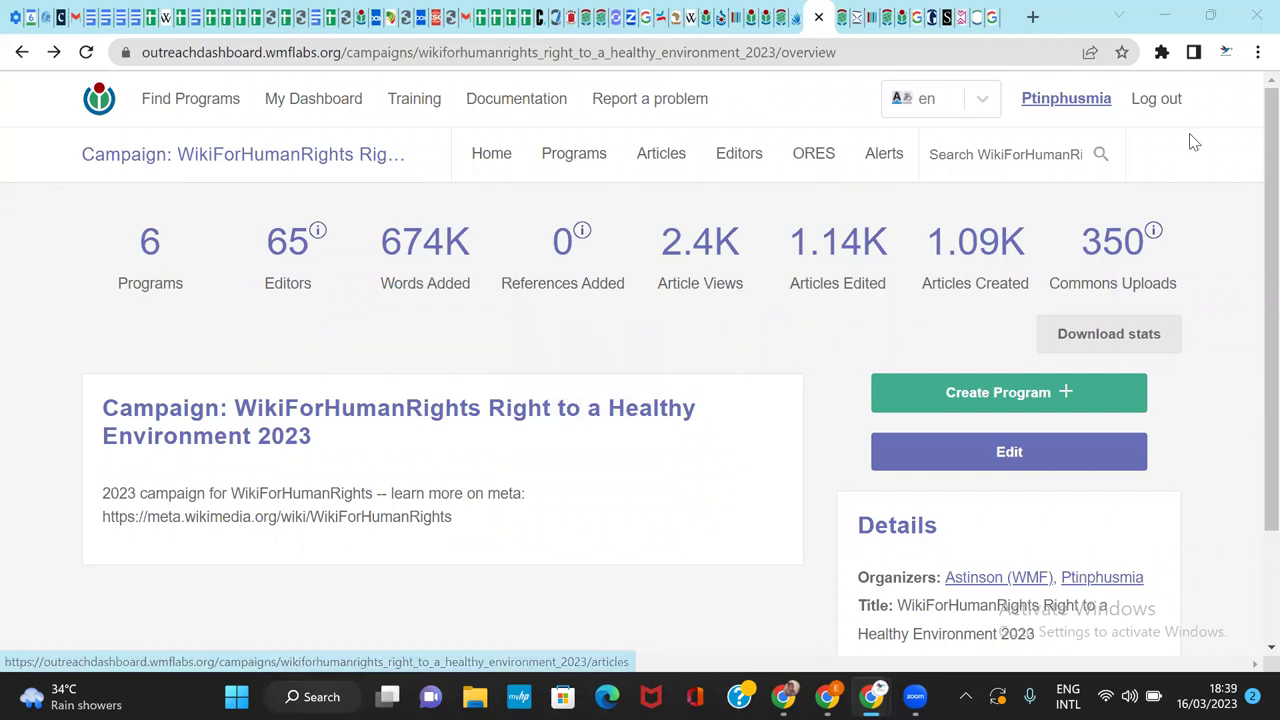
{"action": "scroll", "coordinate": [1248, 190], "scroll_direction": "down", "scroll_amount": 2}
{"action": "scroll", "coordinate": [1248, 229], "scroll_direction": "down", "scroll_amount": 2}
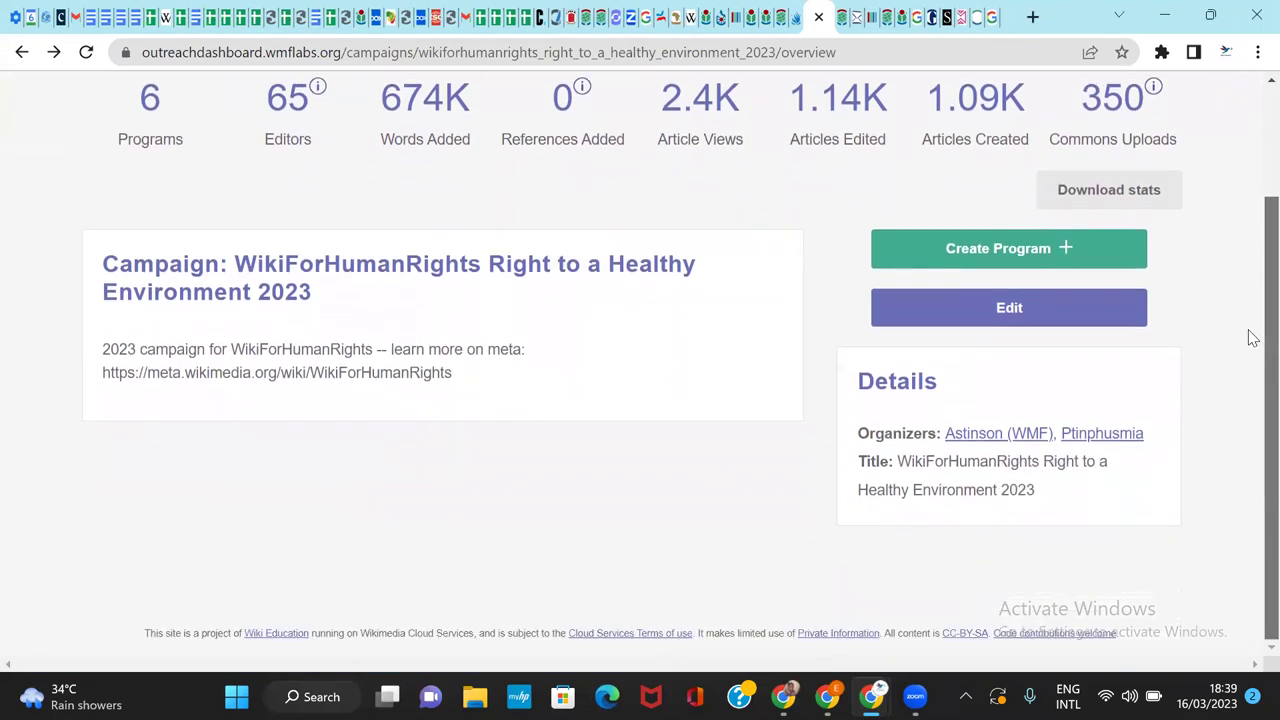
{"action": "scroll", "coordinate": [1252, 330], "scroll_direction": "up", "scroll_amount": 2}
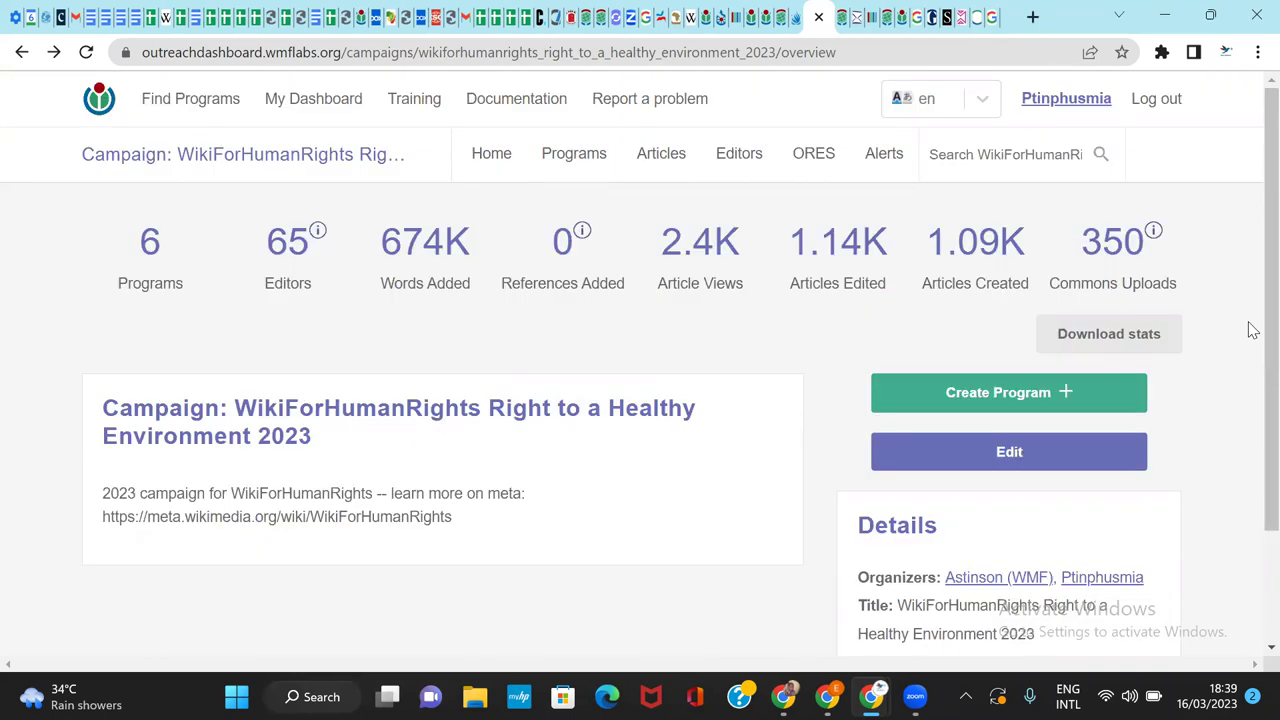
{"action": "scroll", "coordinate": [1250, 200], "scroll_direction": "down", "scroll_amount": 2}
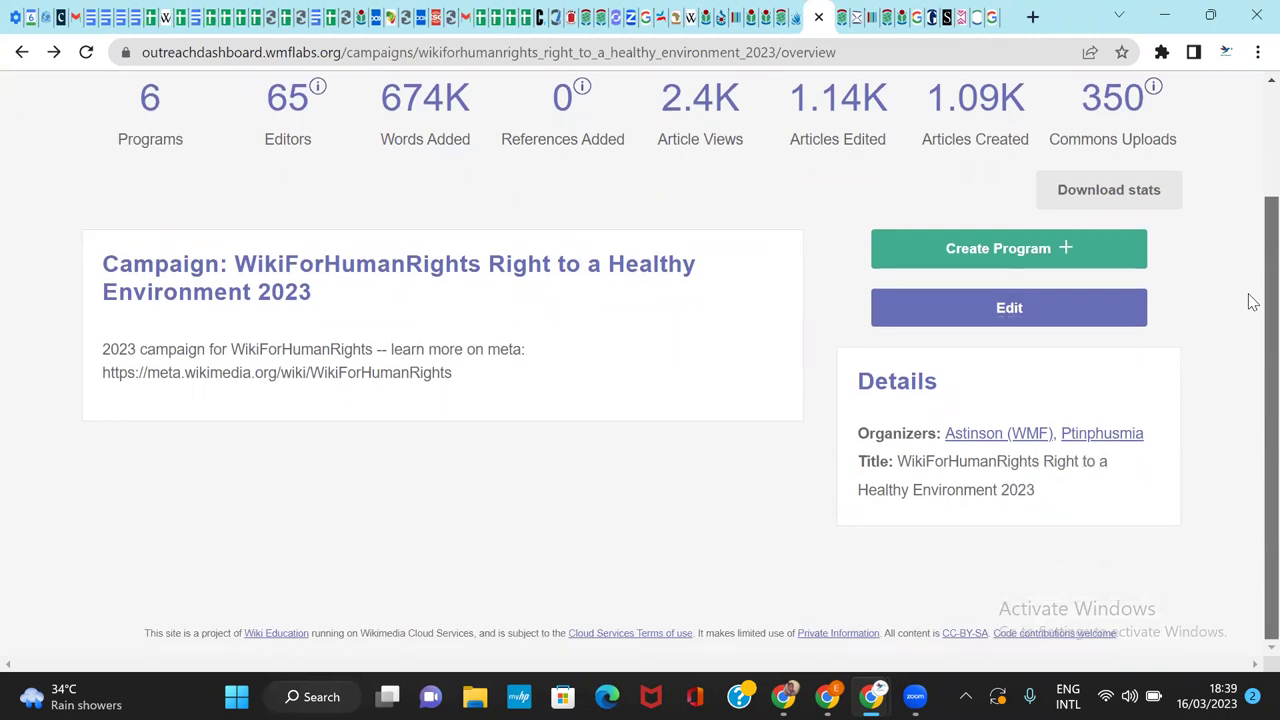
{"action": "scroll", "coordinate": [1248, 250], "scroll_direction": "up", "scroll_amount": 1}
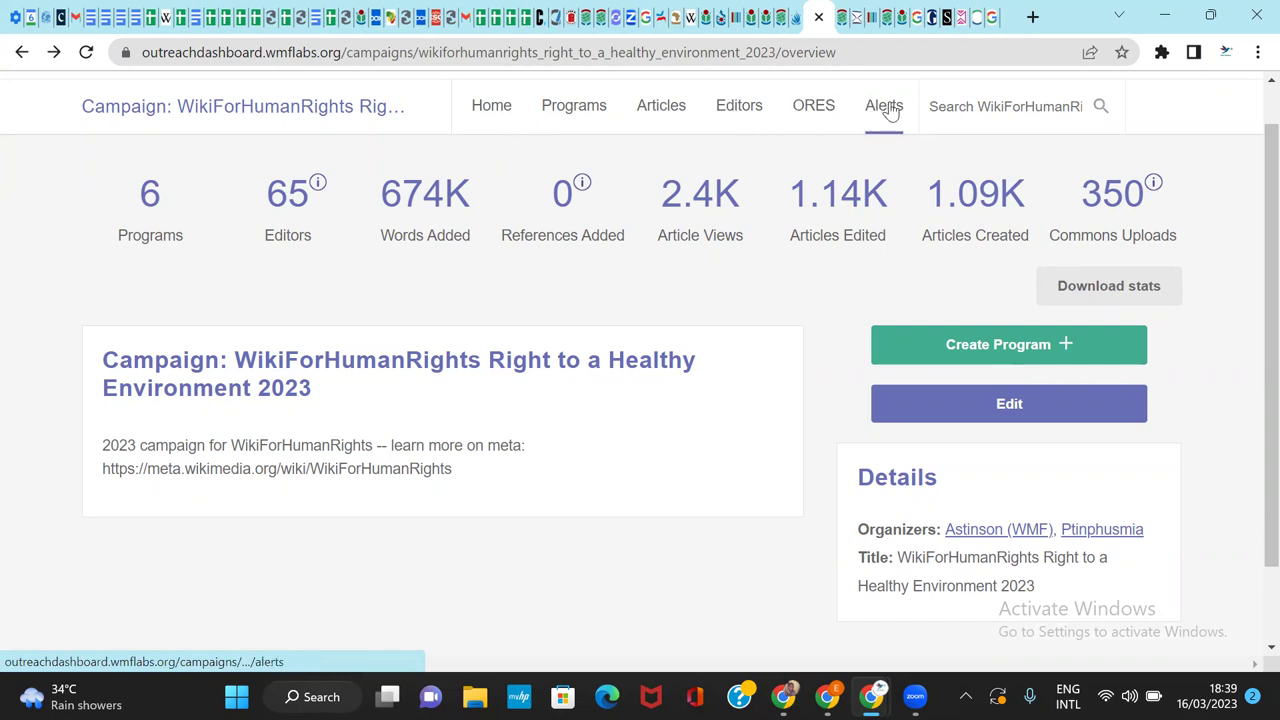
{"action": "left_click", "coordinate": [490, 121]}
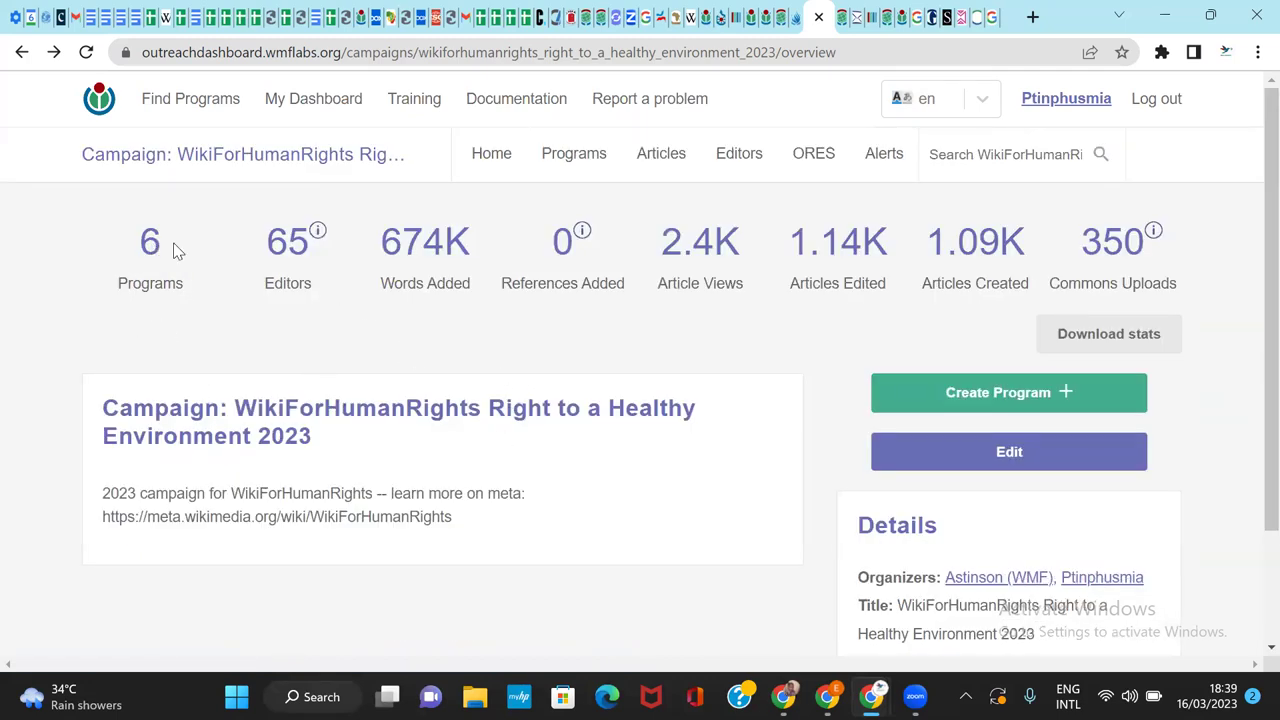
{"action": "mouse_move", "coordinate": [272, 257]}
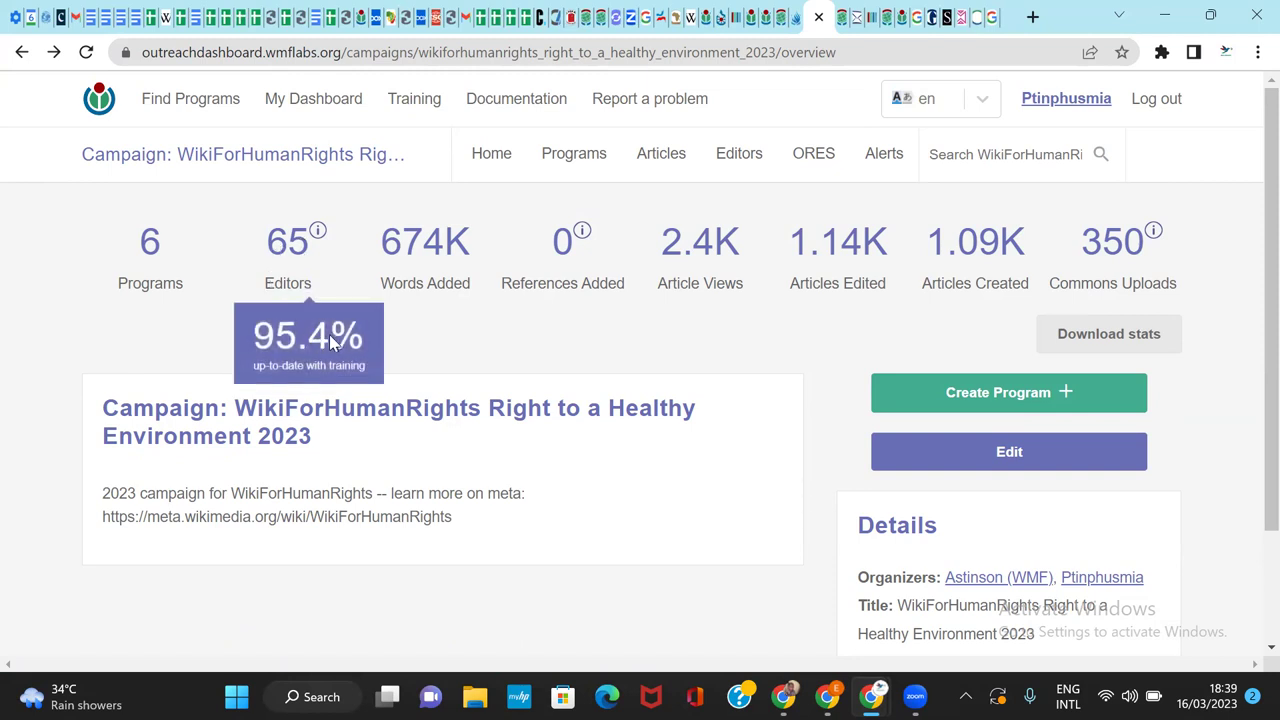
Step: Open the campaign's list of programs and review the entries with their institutions, edits, editors and creation dates
{"action": "left_click", "coordinate": [562, 160]}
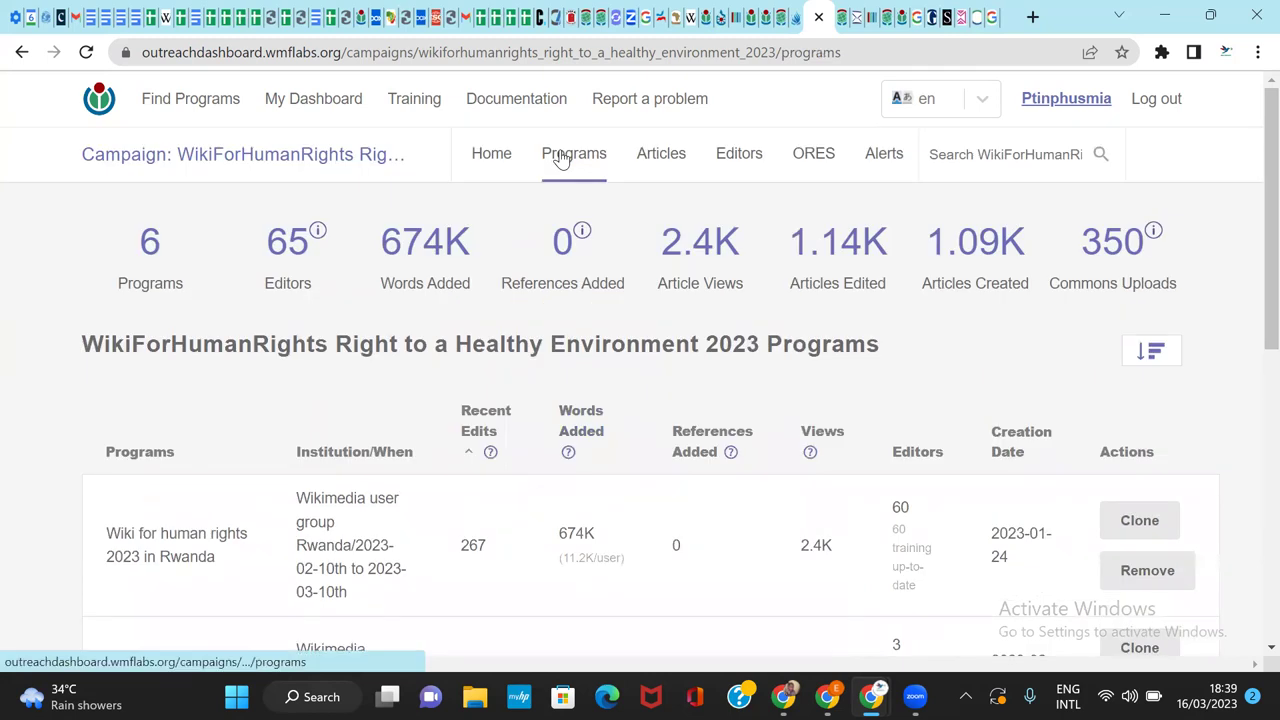
{"action": "scroll", "coordinate": [1249, 214], "scroll_direction": "down", "scroll_amount": 1}
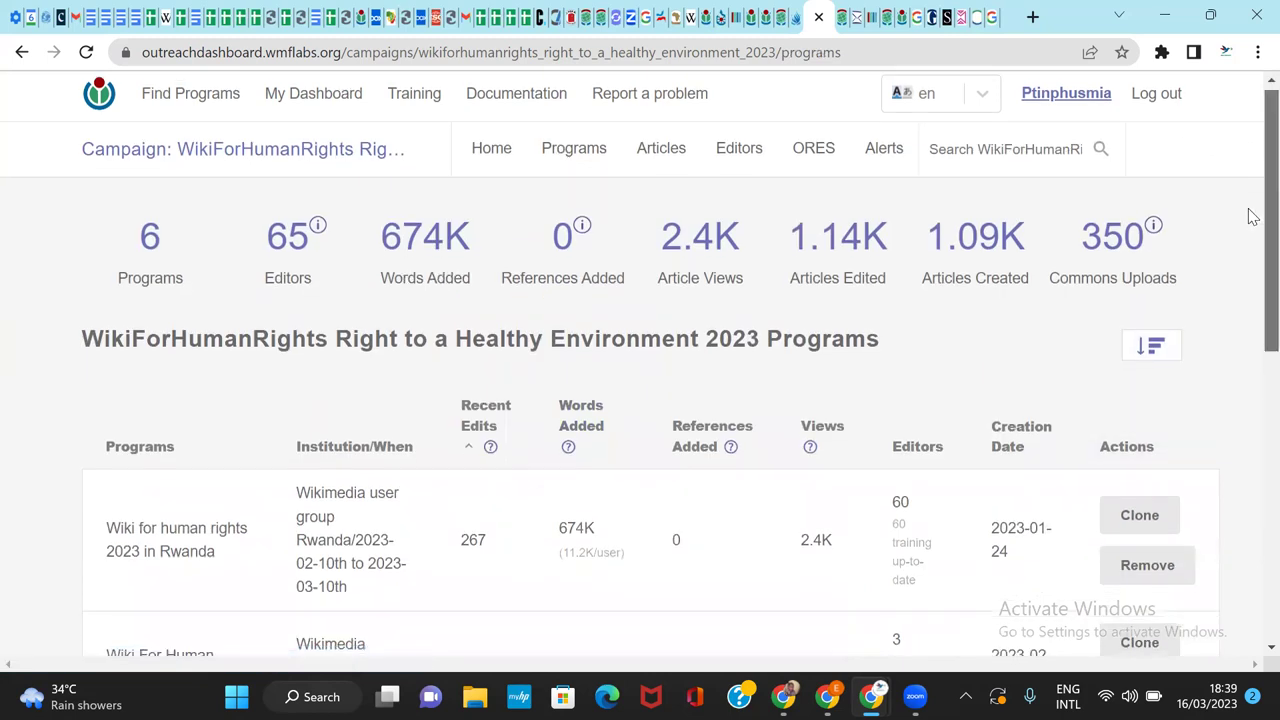
{"action": "scroll", "coordinate": [1249, 290], "scroll_direction": "down", "scroll_amount": 5}
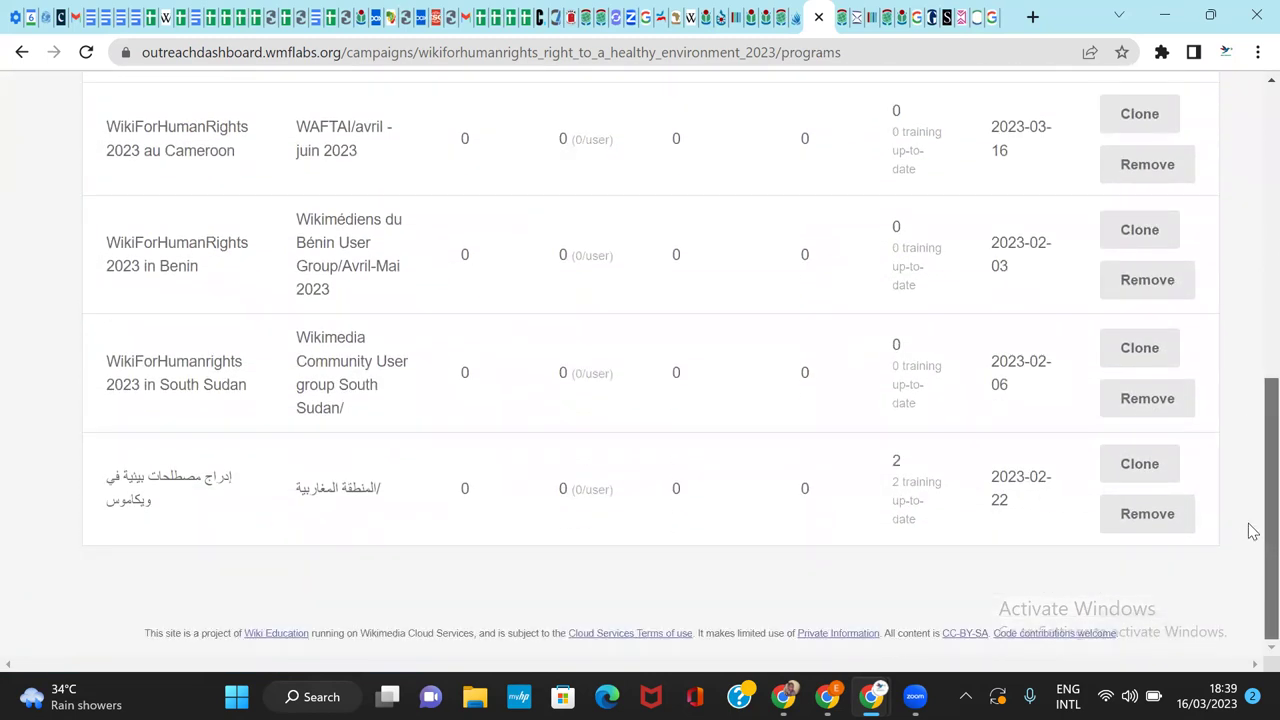
{"action": "scroll", "coordinate": [1230, 330], "scroll_direction": "up", "scroll_amount": 5}
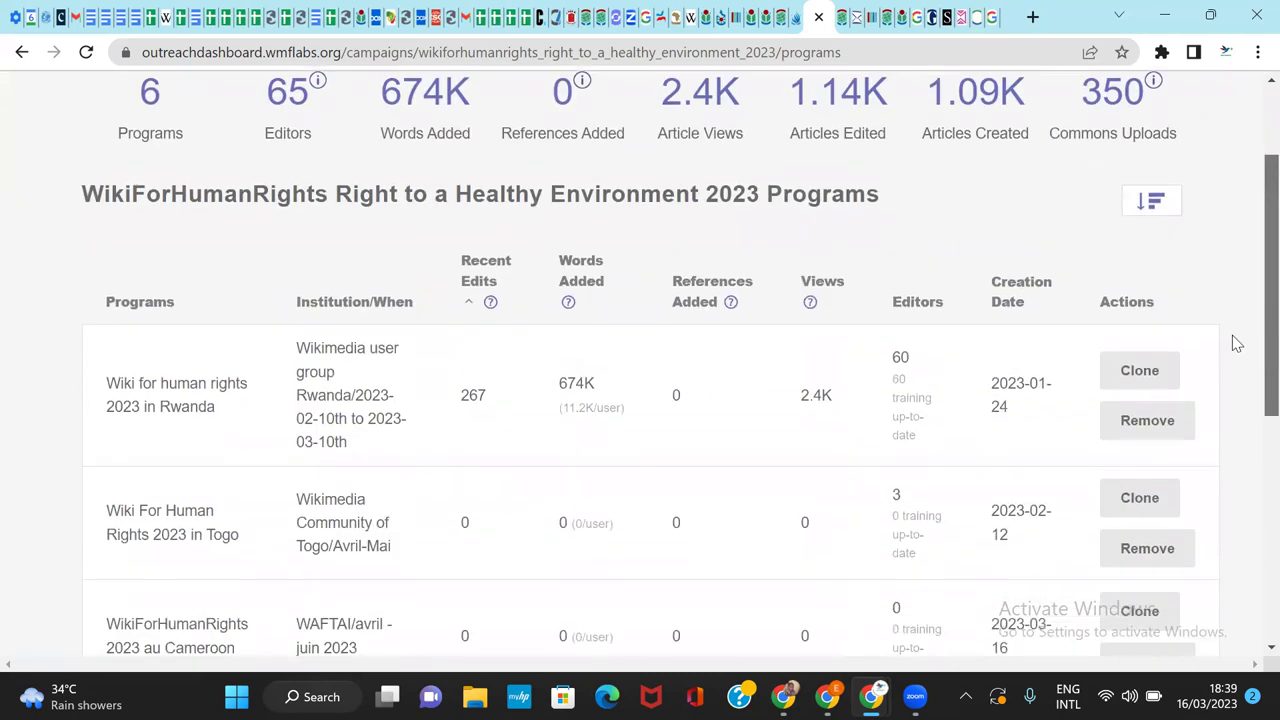
{"action": "scroll", "coordinate": [1234, 335], "scroll_direction": "down", "scroll_amount": 2}
{"action": "scroll", "coordinate": [1232, 300], "scroll_direction": "up", "scroll_amount": 1}
{"action": "scroll", "coordinate": [1231, 289], "scroll_direction": "down", "scroll_amount": 3}
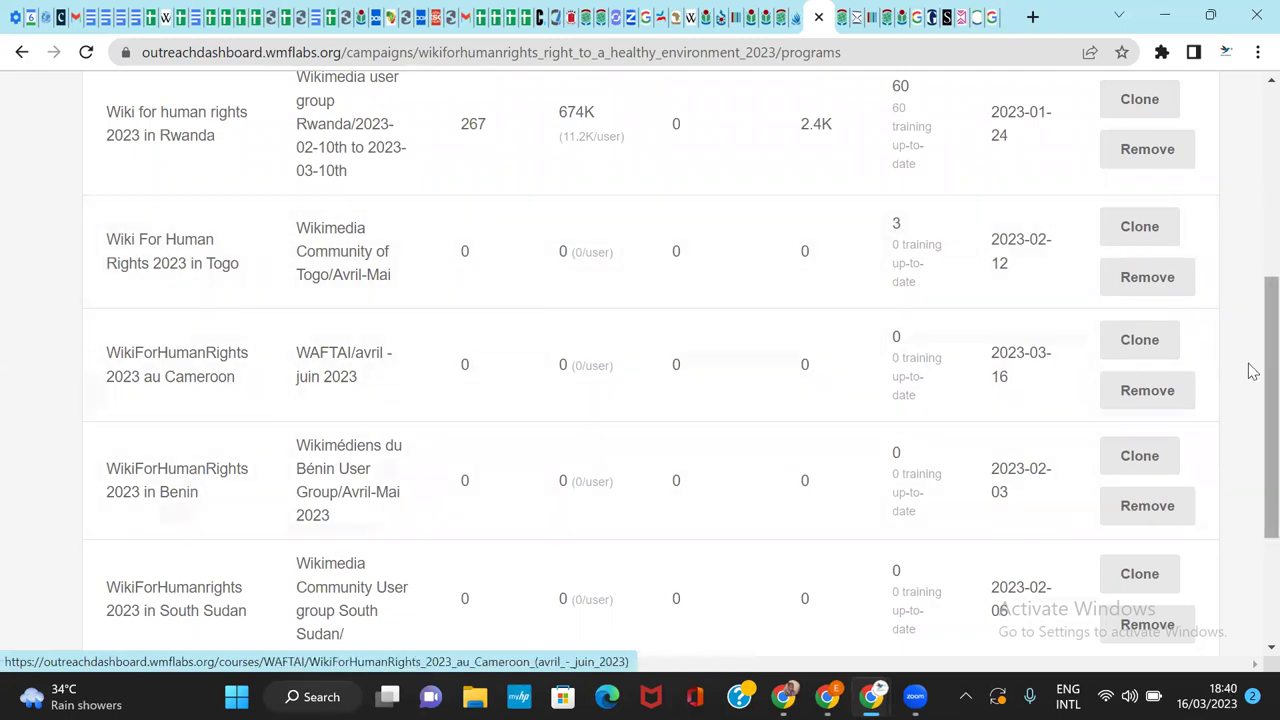
{"action": "scroll", "coordinate": [1253, 395], "scroll_direction": "up", "scroll_amount": 3}
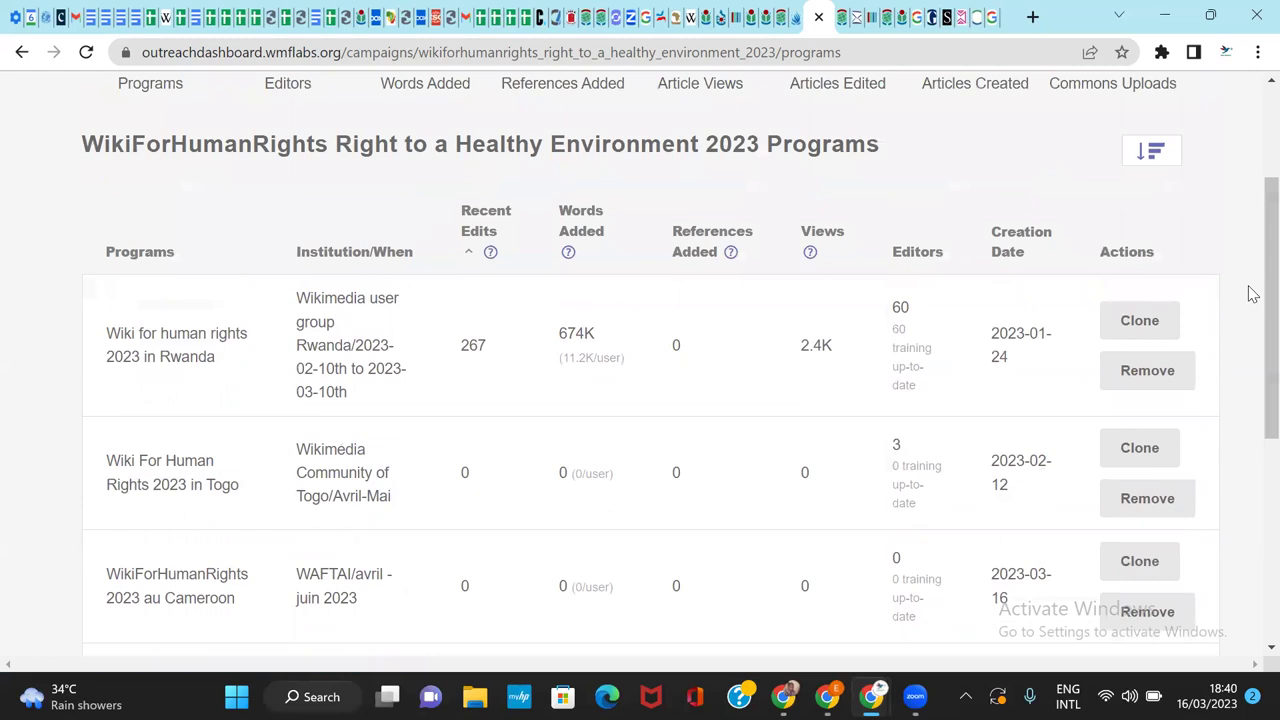
Step: Open the program "Wiki for human rights 2023 in Rwanda" and examine its statistics, description and details
{"action": "left_click", "coordinate": [175, 365]}
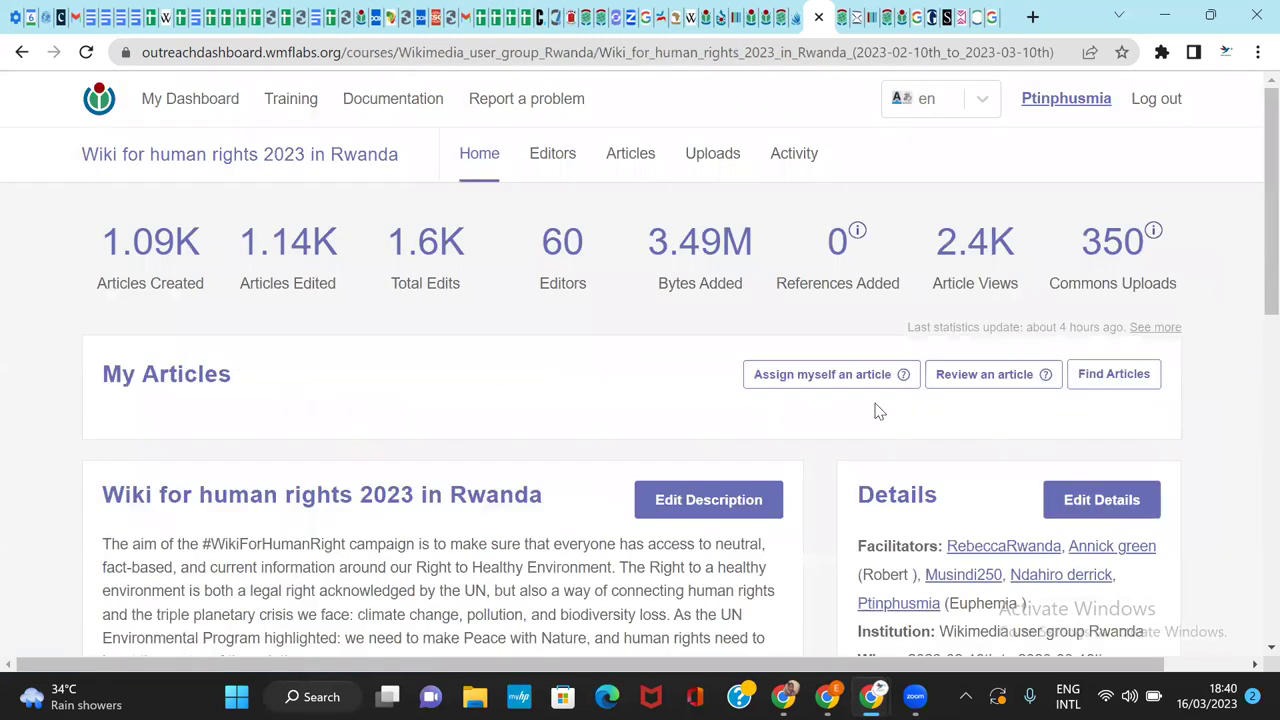
{"action": "scroll", "coordinate": [1250, 230], "scroll_direction": "down", "scroll_amount": 2}
{"action": "scroll", "coordinate": [1250, 230], "scroll_direction": "up", "scroll_amount": 2}
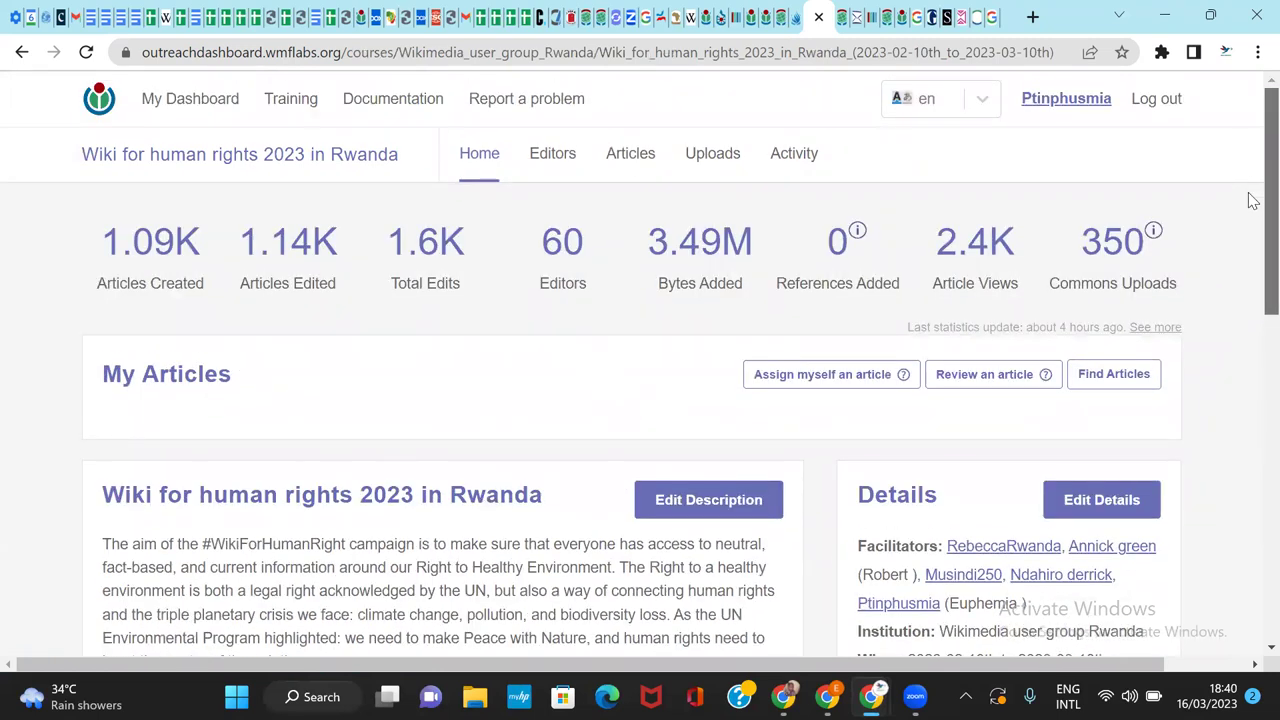
{"action": "scroll", "coordinate": [1252, 200], "scroll_direction": "down", "scroll_amount": 1}
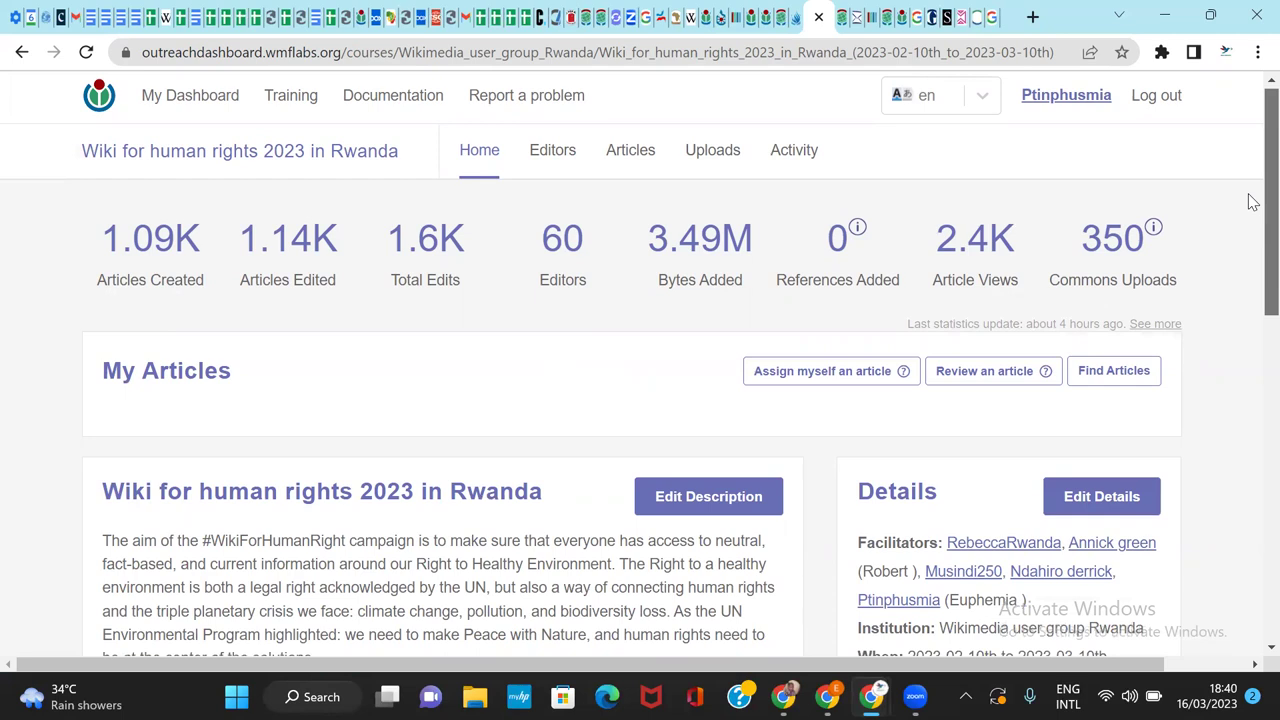
{"action": "scroll", "coordinate": [1252, 205], "scroll_direction": "down", "scroll_amount": 1}
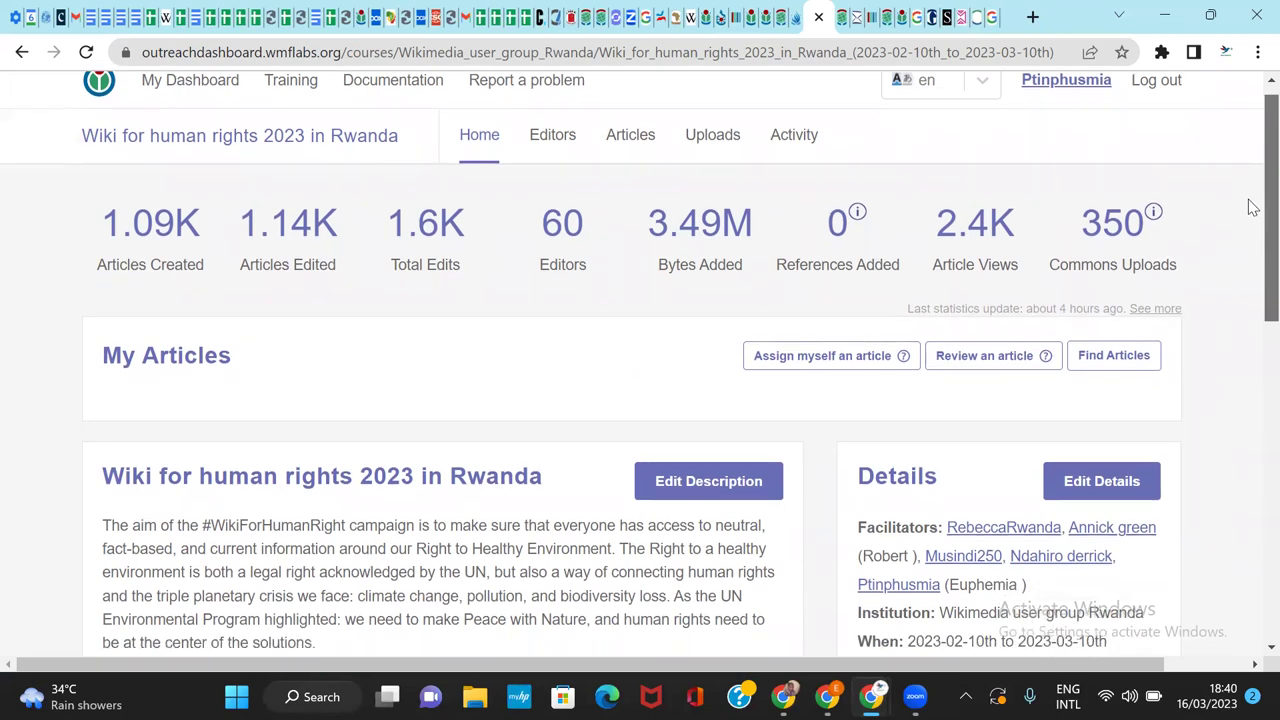
{"action": "scroll", "coordinate": [1252, 220], "scroll_direction": "down", "scroll_amount": 3}
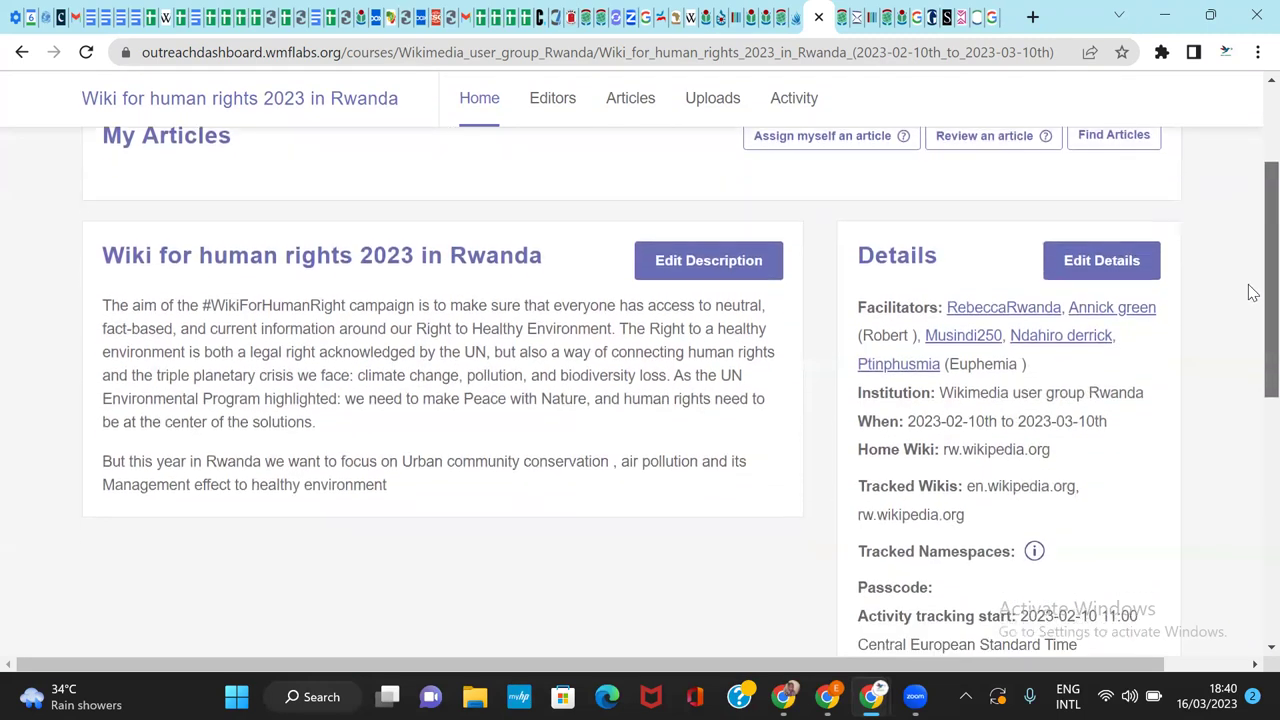
{"action": "scroll", "coordinate": [1252, 292], "scroll_direction": "down", "scroll_amount": 1}
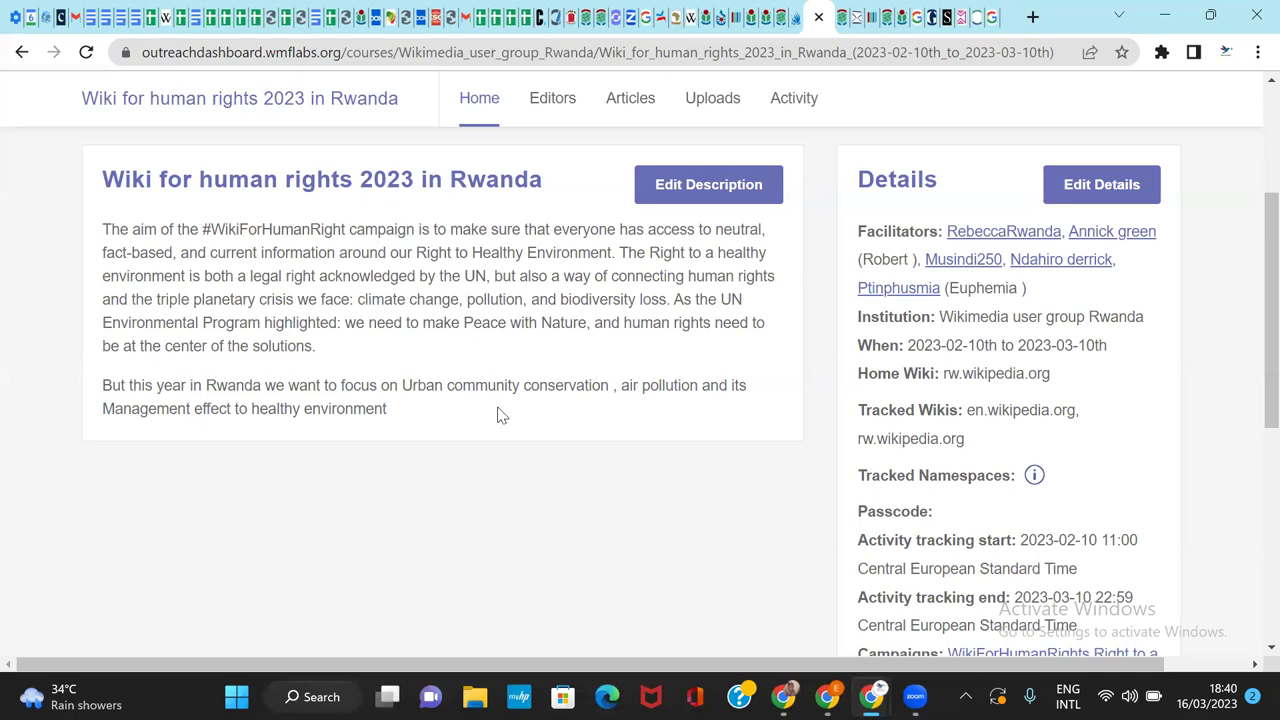
{"action": "scroll", "coordinate": [1249, 366], "scroll_direction": "down", "scroll_amount": 2}
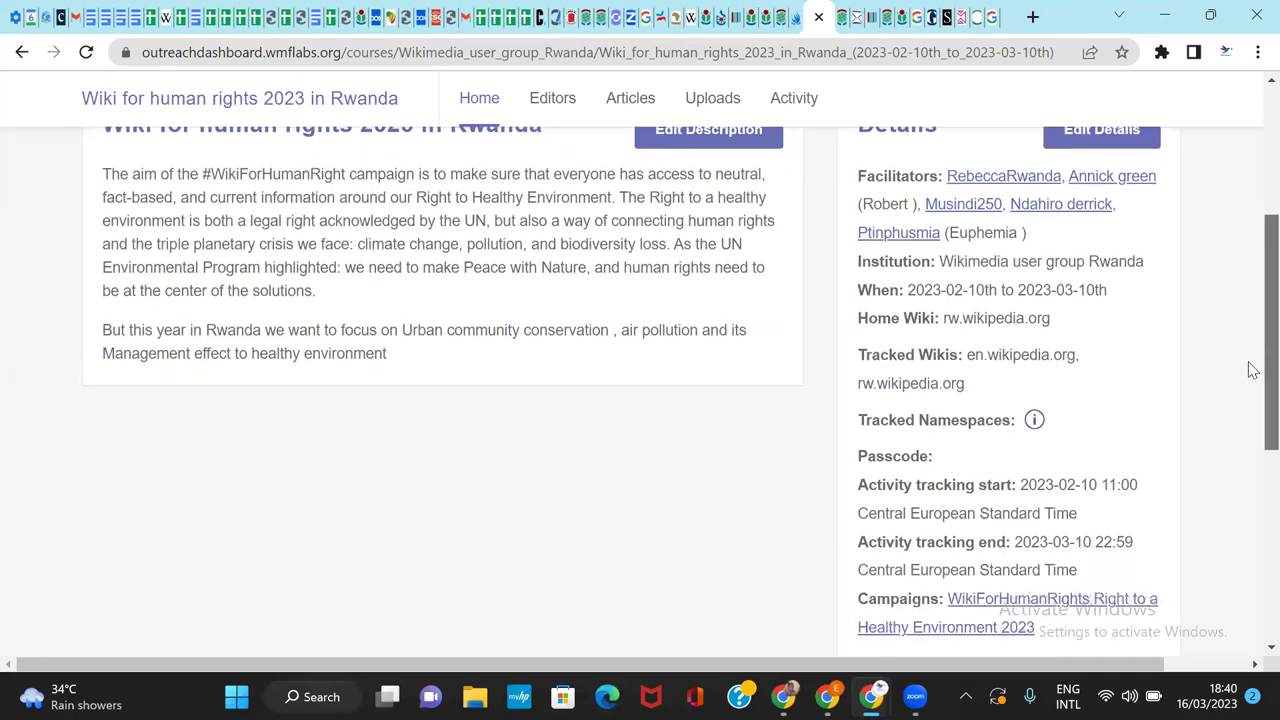
Step: Examine the program's description and details, including its facilitators, institution, dates, home wiki, tracked wikis and activity tracking period
{"action": "scroll", "coordinate": [1249, 374], "scroll_direction": "up", "scroll_amount": 2}
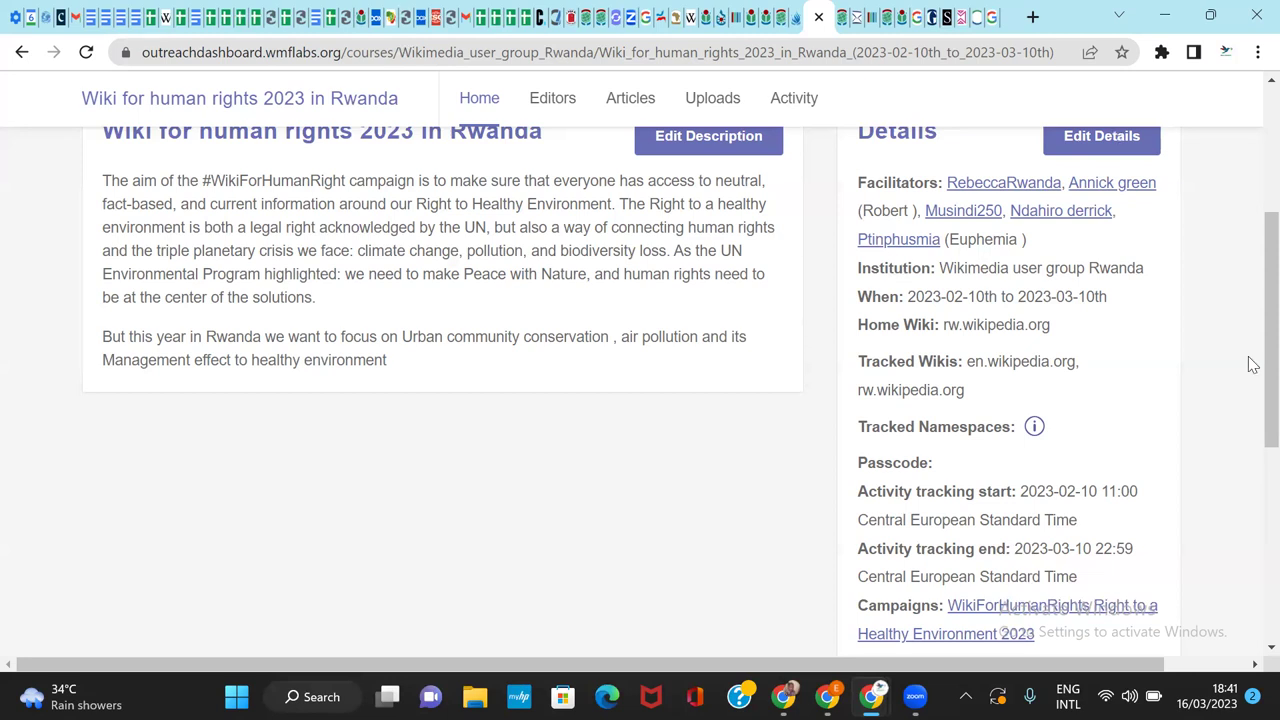
{"action": "scroll", "coordinate": [1253, 365], "scroll_direction": "up", "scroll_amount": 3}
{"action": "scroll", "coordinate": [1248, 329], "scroll_direction": "down", "scroll_amount": 5}
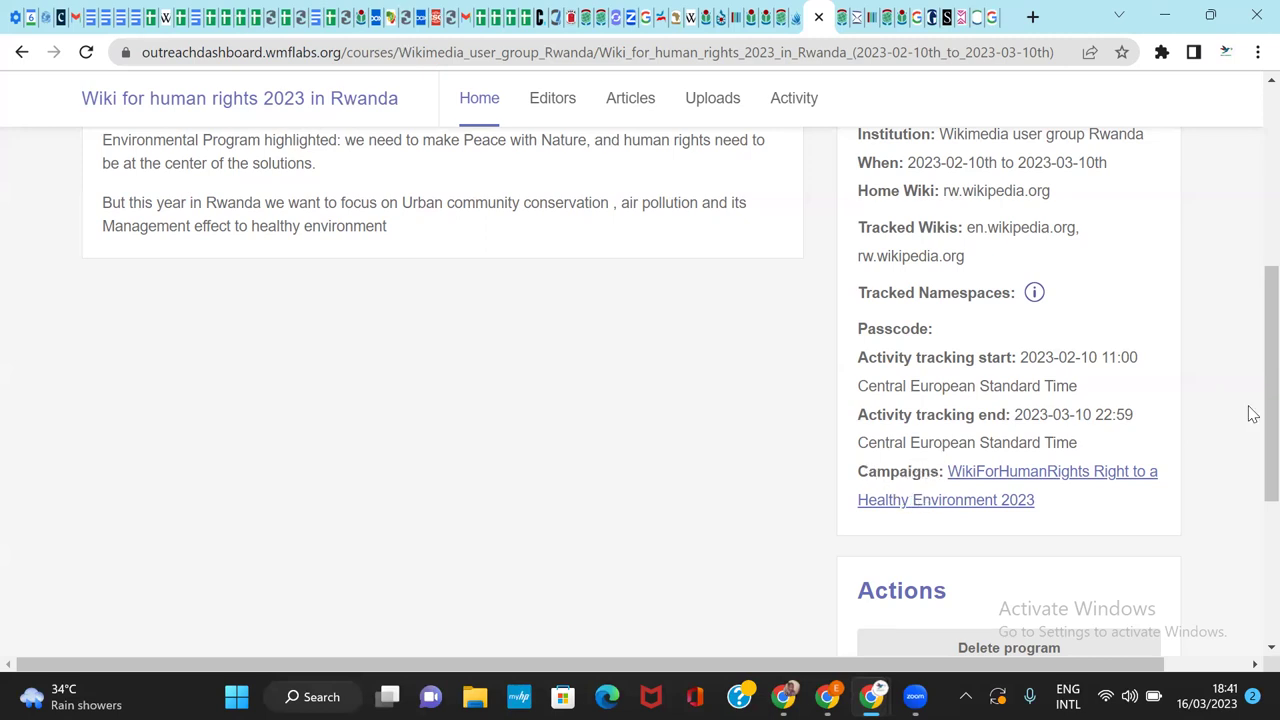
{"action": "left_click_drag", "start_coordinate": [1249, 411], "coordinate": [1249, 311]}
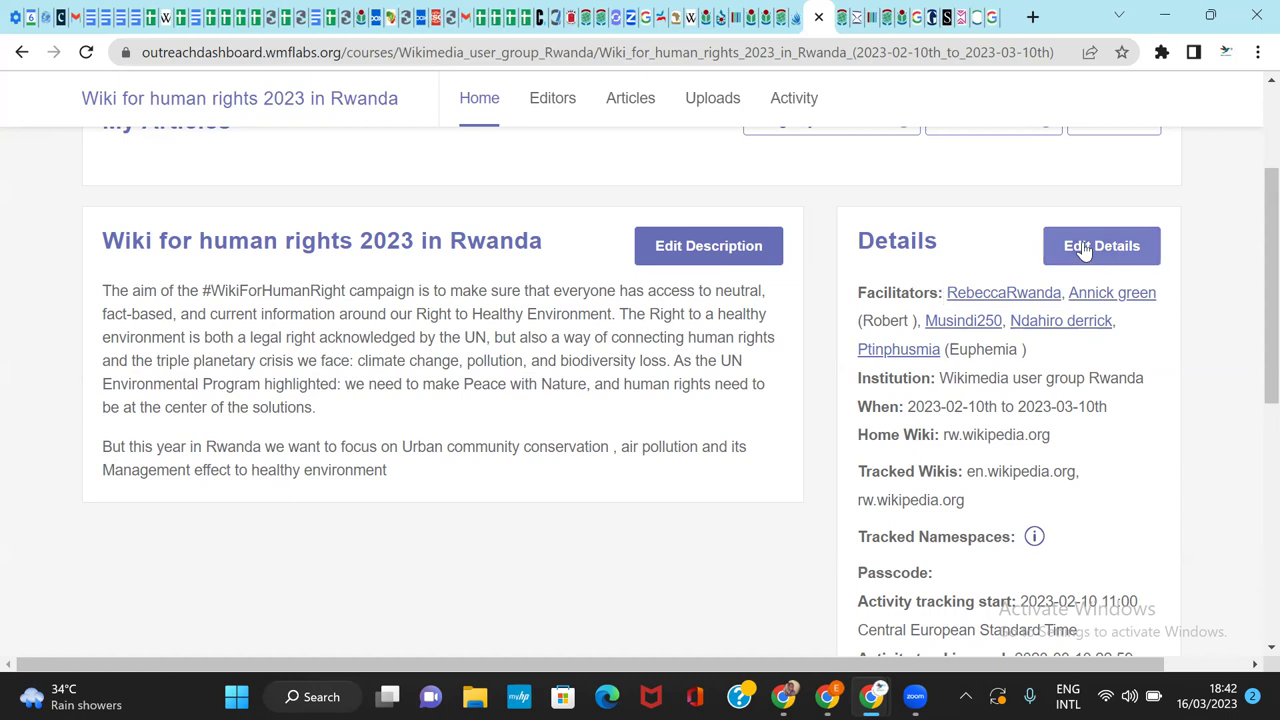
{"action": "scroll", "coordinate": [1249, 189], "scroll_direction": "up", "scroll_amount": 3}
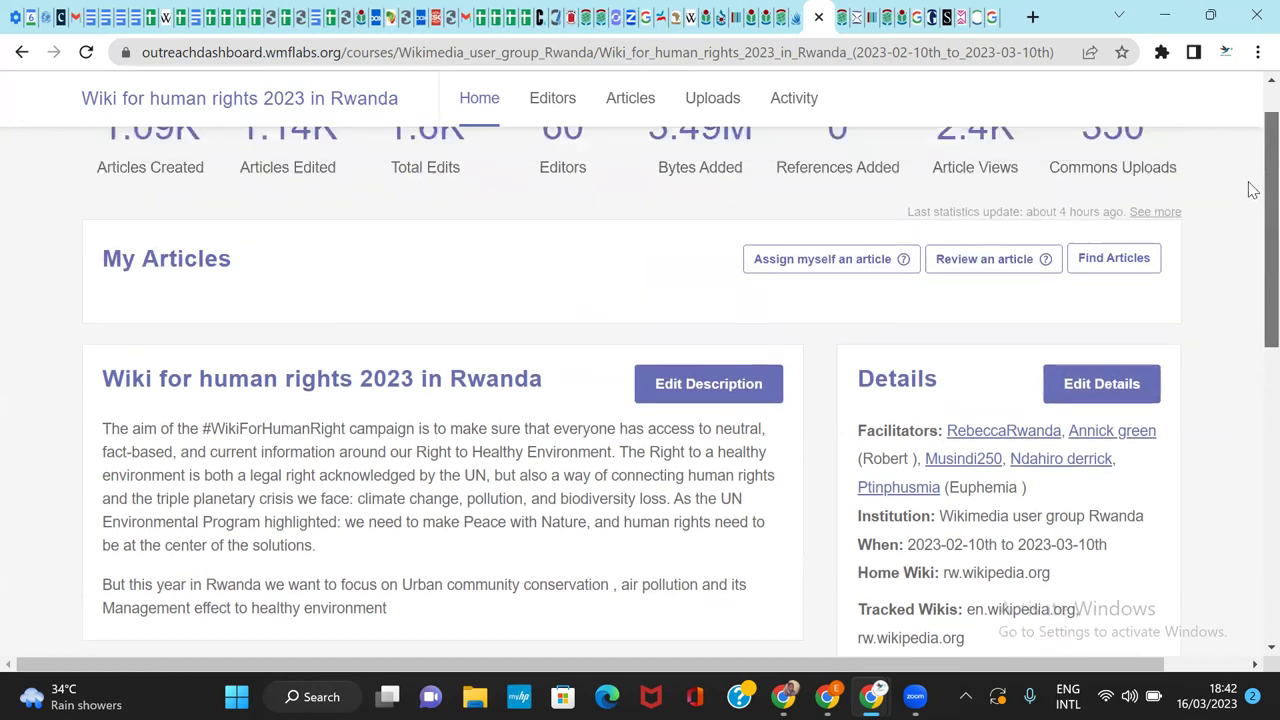
{"action": "scroll", "coordinate": [1253, 332], "scroll_direction": "down", "scroll_amount": 4}
{"action": "scroll", "coordinate": [1253, 332], "scroll_direction": "up", "scroll_amount": 1}
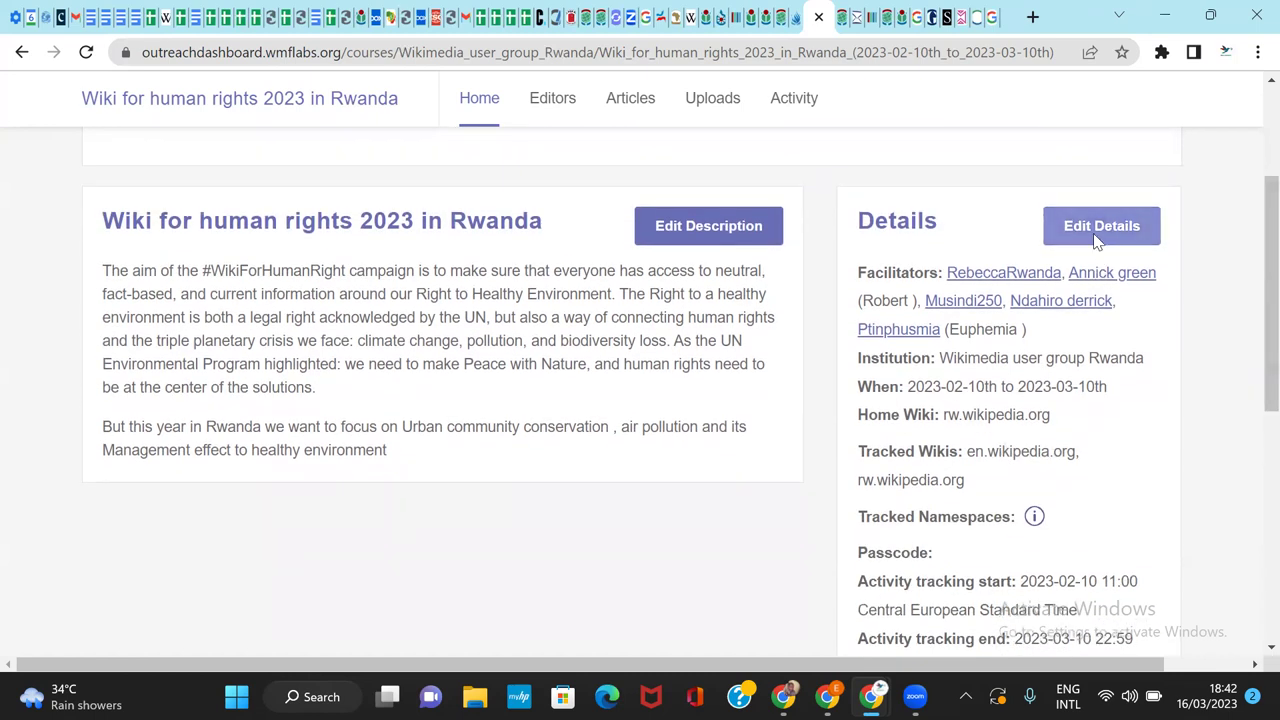
Step: Open the program details for editing, try the placeholder username "mmmmm" in the form for adding a facilitator, and clear it
{"action": "left_click", "coordinate": [1093, 233]}
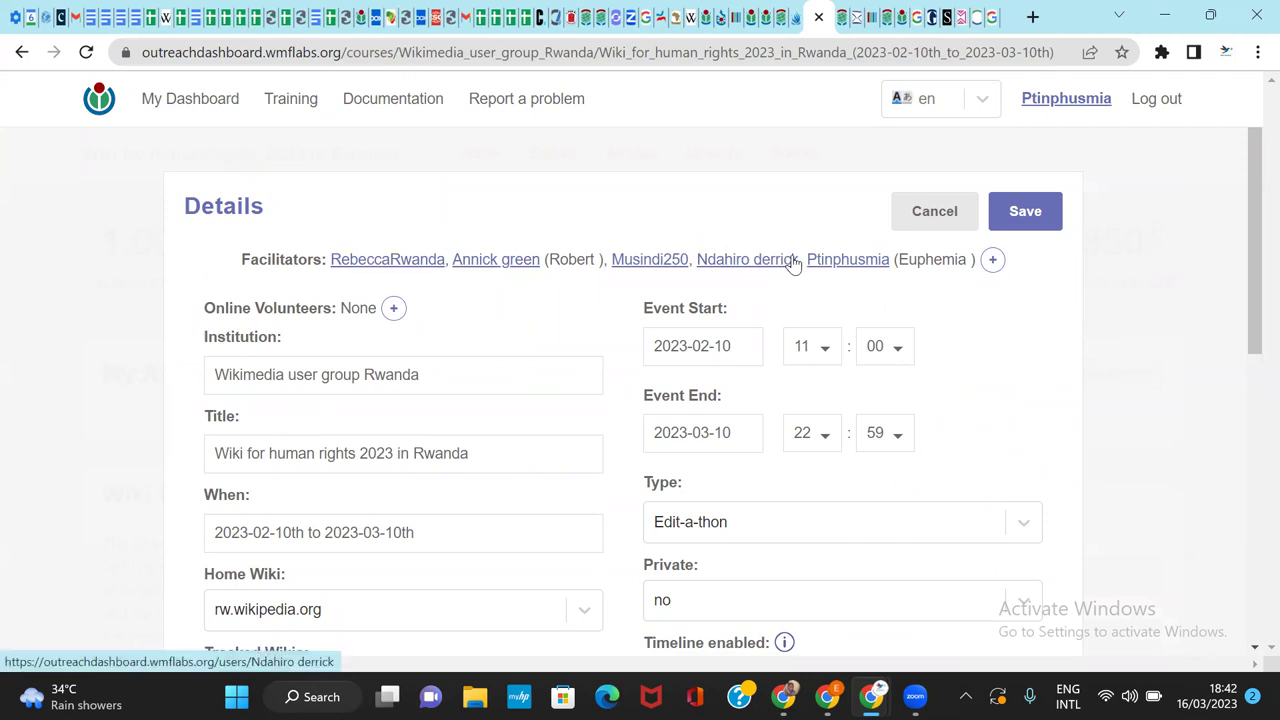
{"action": "left_click", "coordinate": [993, 262]}
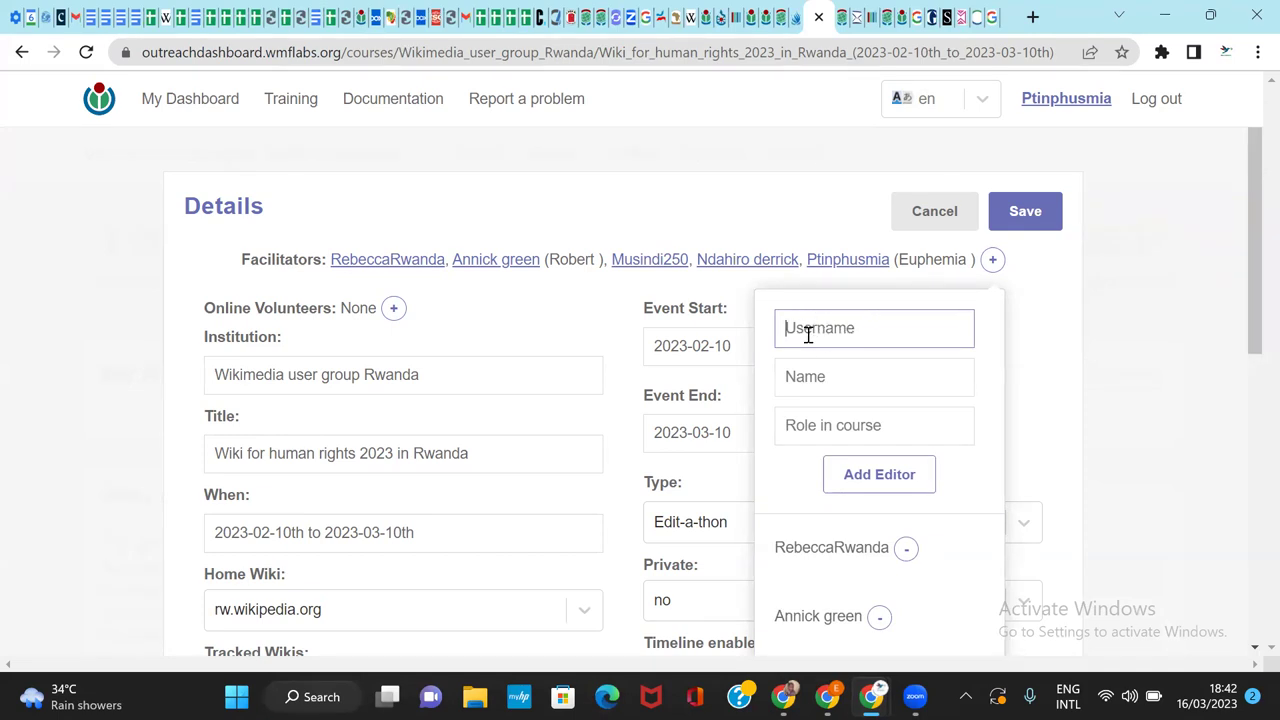
{"action": "type", "text": "mmmmm"}
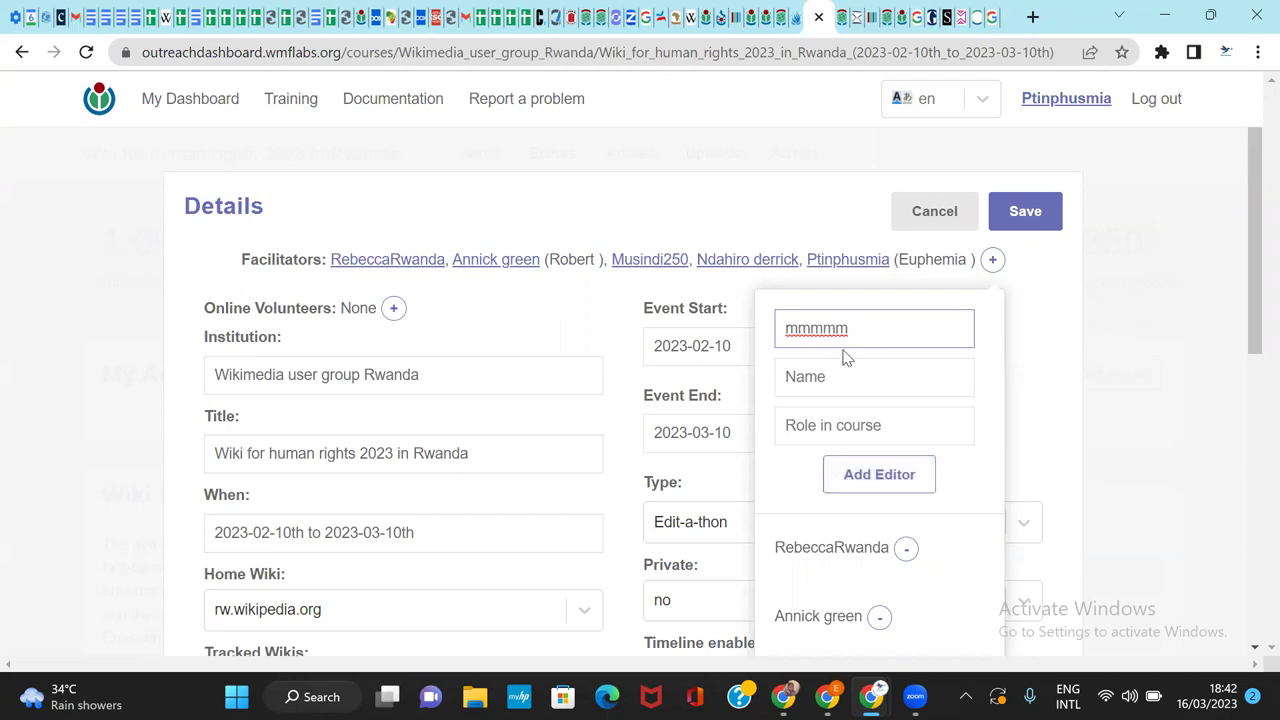
{"action": "key", "text": "BackSpace"}
{"action": "key", "text": "BackSpace"}
{"action": "key", "text": "BackSpace"}
{"action": "key", "text": "BackSpace"}
{"action": "key", "text": "BackSpace"}
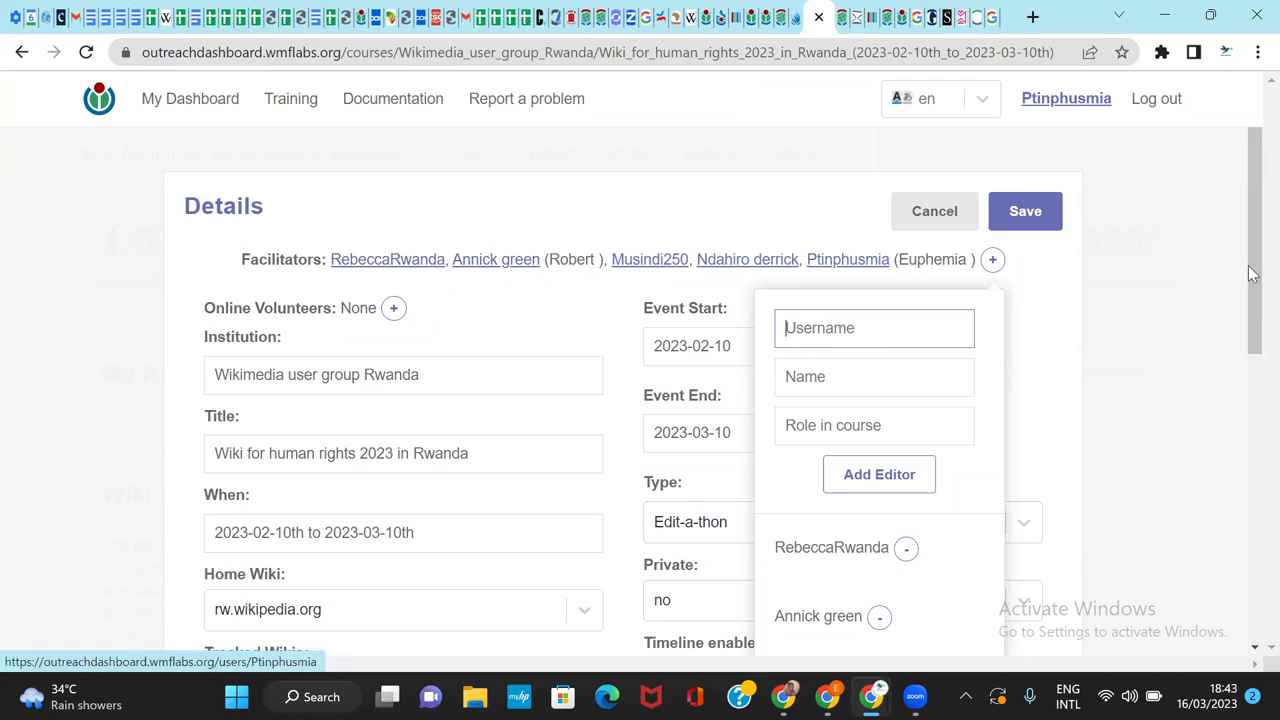
Step: Reopen the form for adding a facilitator, dismiss it and cancel editing the program details
{"action": "left_click_drag", "start_coordinate": [1249, 265], "coordinate": [1250, 293]}
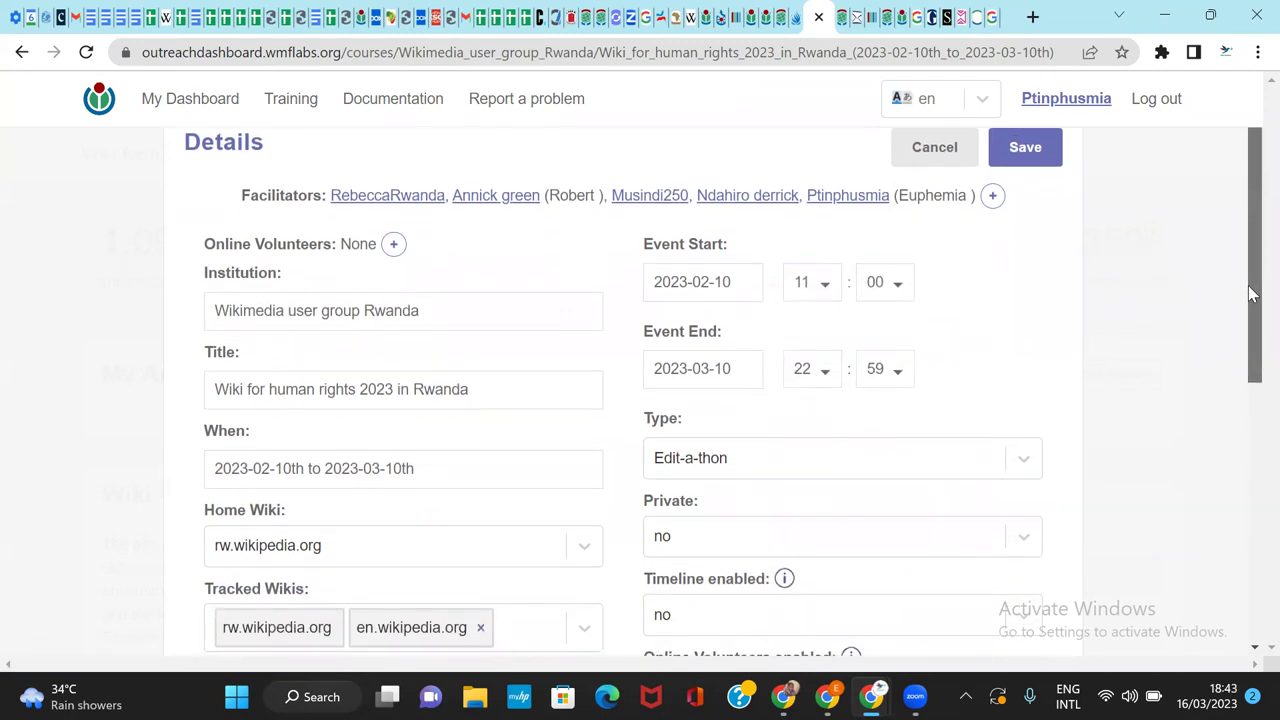
{"action": "left_click", "coordinate": [992, 196]}
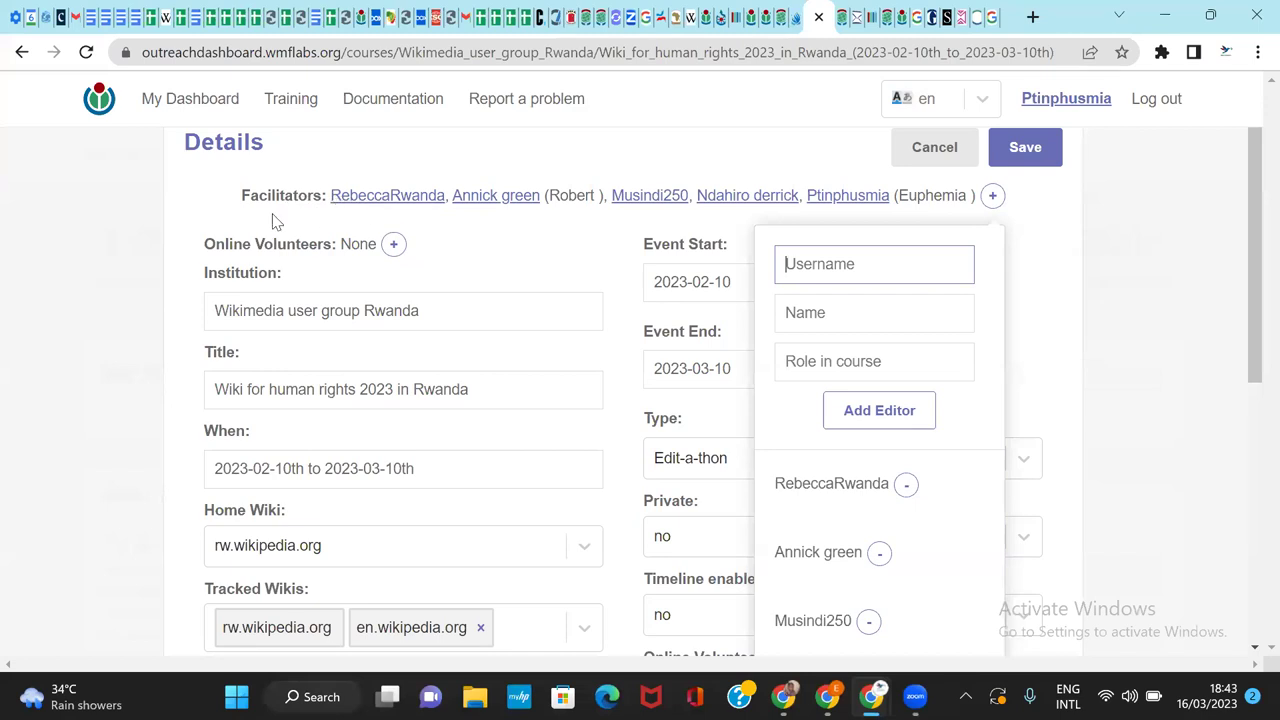
{"action": "left_click", "coordinate": [1068, 327]}
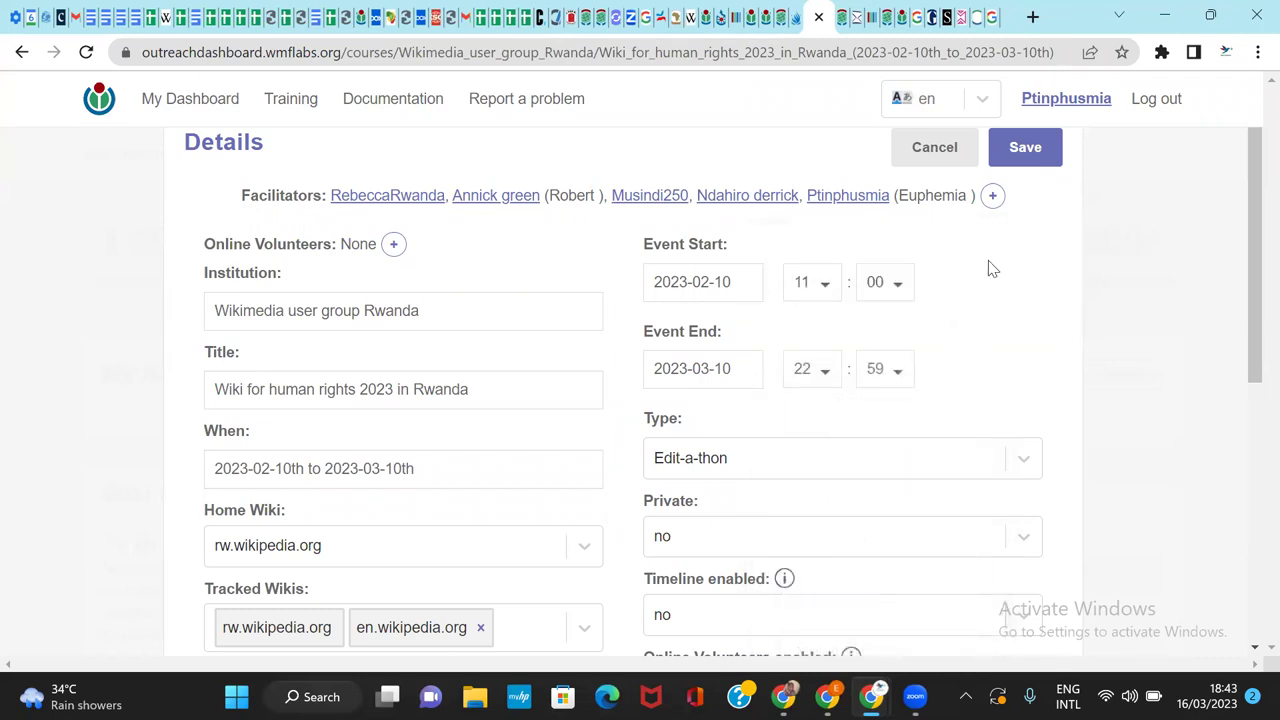
{"action": "left_click", "coordinate": [934, 148]}
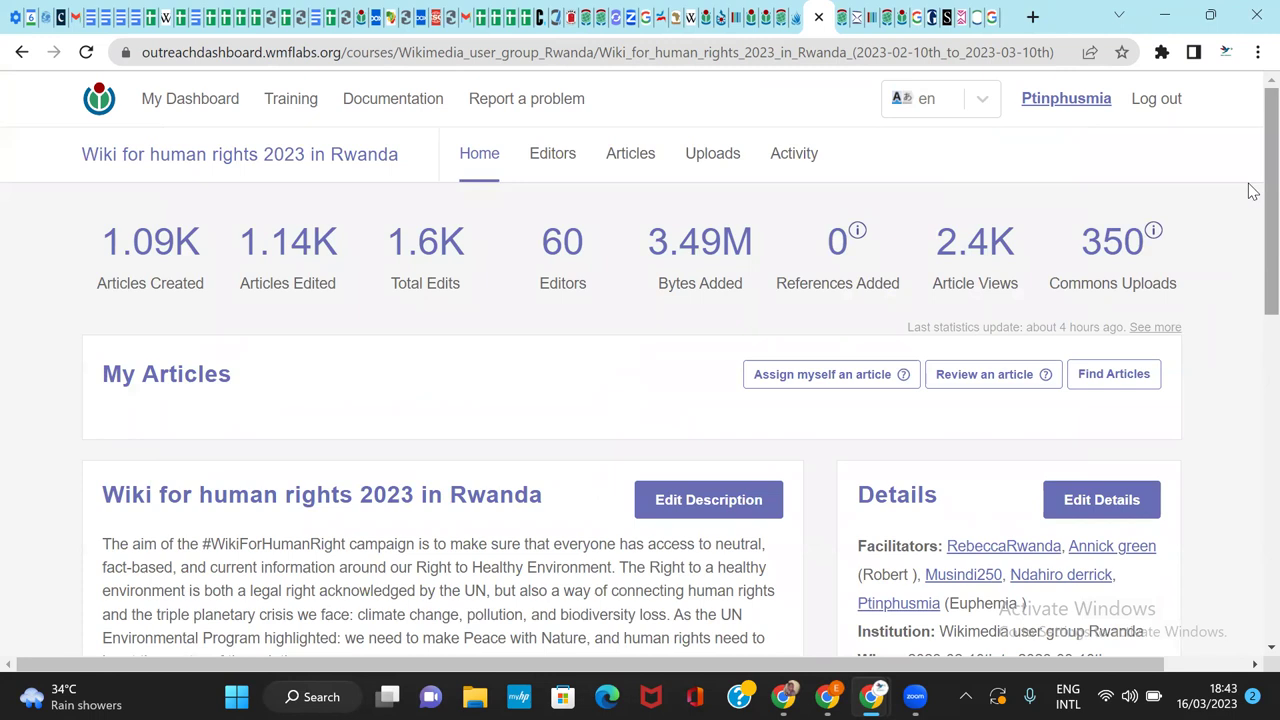
Step: Open the program's editors overview and examine its columns for recent edits, characters added, references added and total uploads
{"action": "left_click_drag", "start_coordinate": [1252, 190], "coordinate": [1240, 52]}
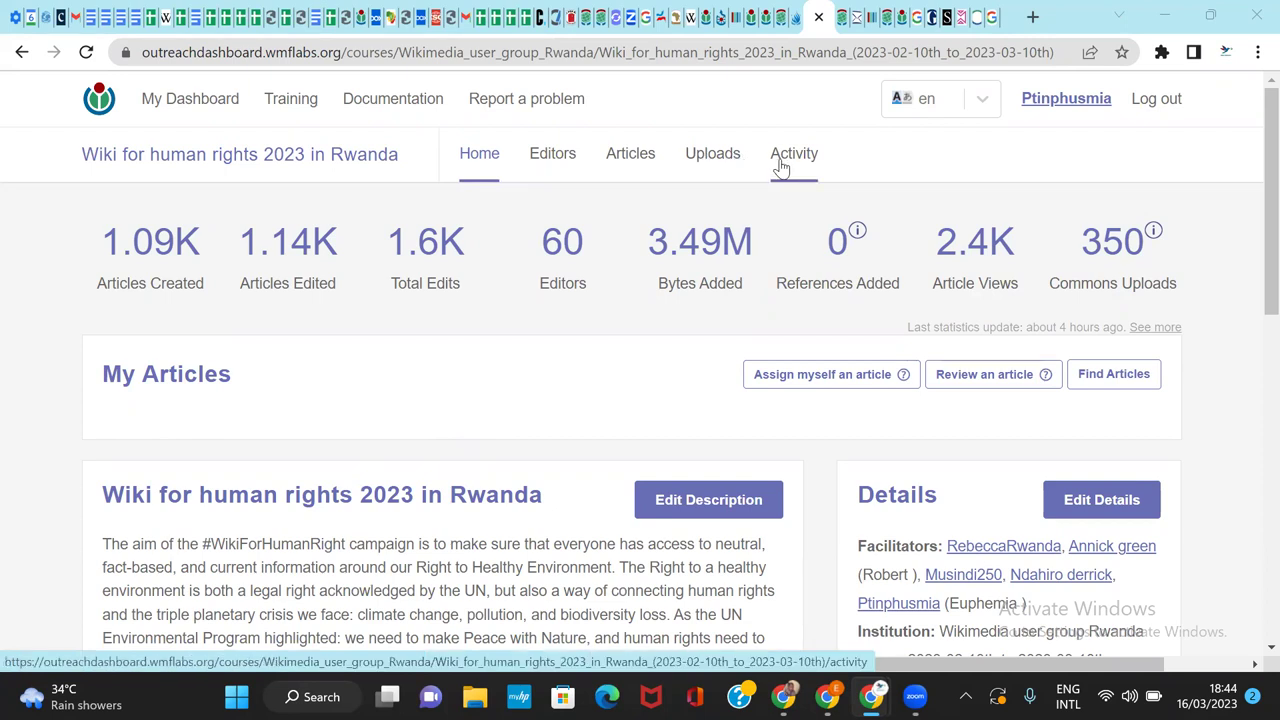
{"action": "left_click", "coordinate": [555, 160]}
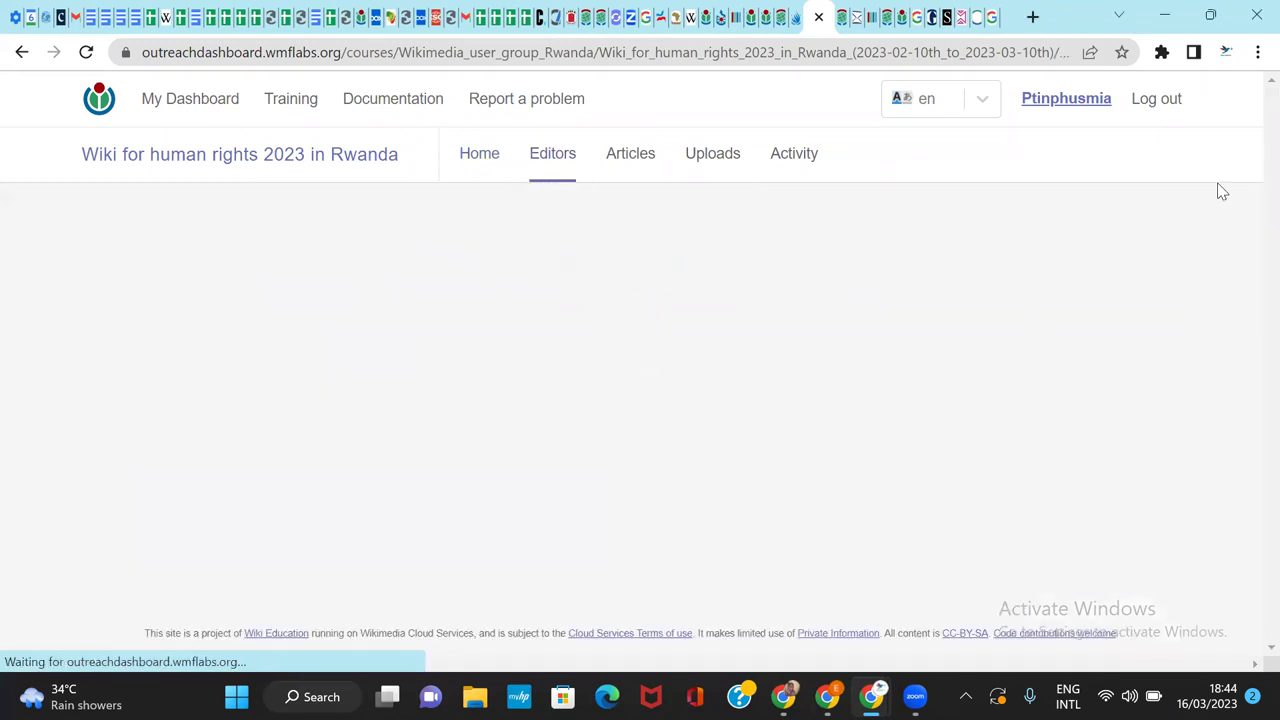
{"action": "scroll", "coordinate": [1250, 140], "scroll_direction": "down", "scroll_amount": 2}
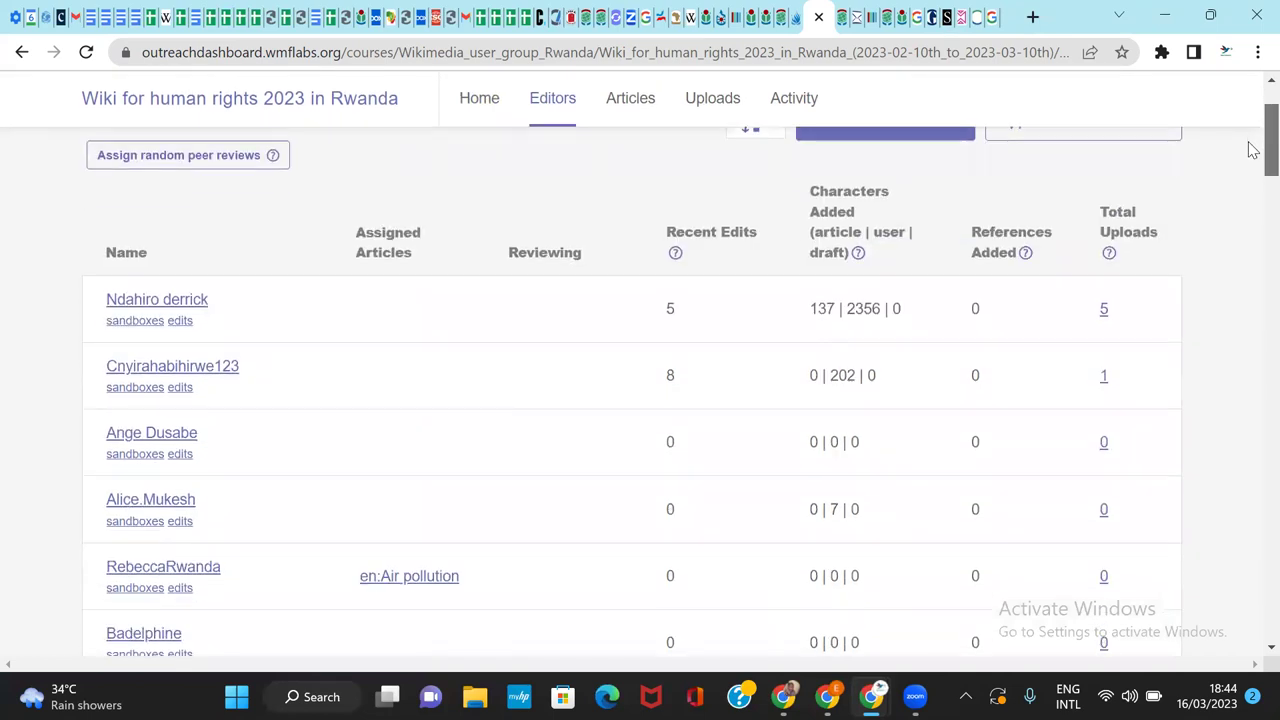
{"action": "scroll", "coordinate": [1250, 148], "scroll_direction": "down", "scroll_amount": 1}
{"action": "scroll", "coordinate": [1250, 148], "scroll_direction": "up", "scroll_amount": 2}
{"action": "scroll", "coordinate": [1250, 148], "scroll_direction": "down", "scroll_amount": 1}
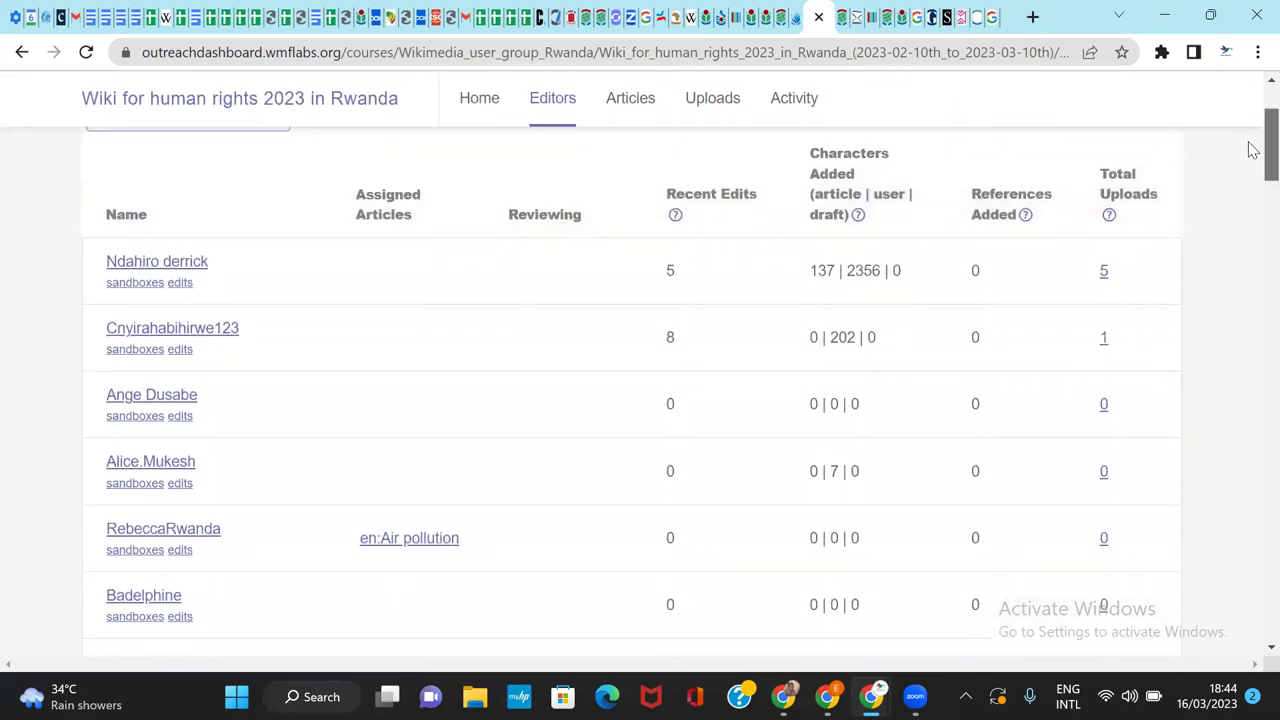
{"action": "scroll", "coordinate": [1250, 148], "scroll_direction": "down", "scroll_amount": 4}
{"action": "left_click_drag", "start_coordinate": [1252, 195], "coordinate": [751, 395]}
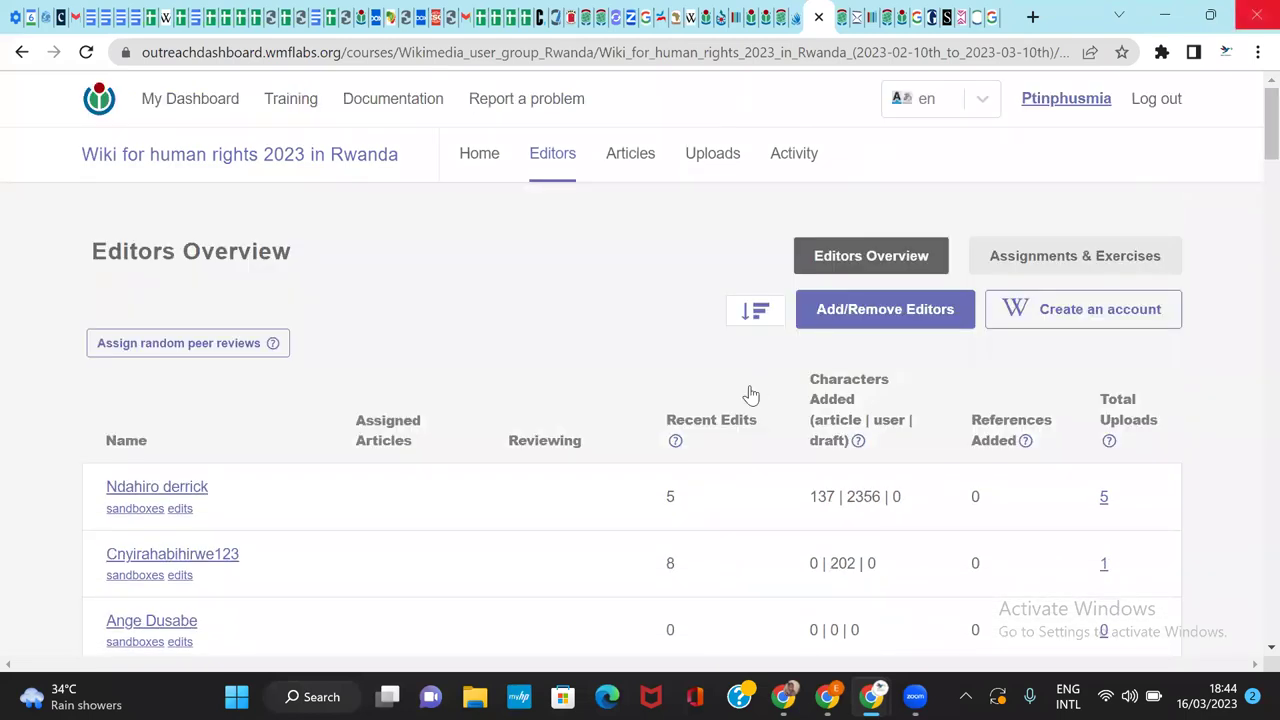
{"action": "mouse_move", "coordinate": [846, 380]}
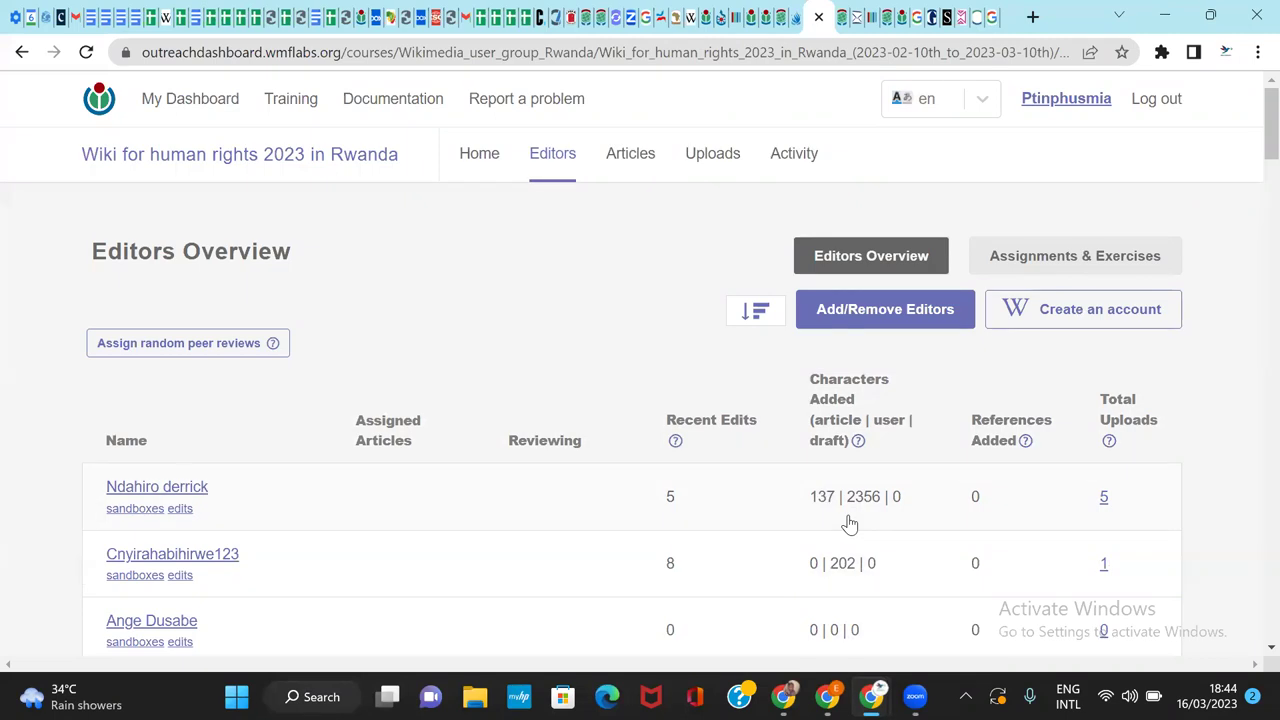
{"action": "mouse_move", "coordinate": [1020, 449]}
{"action": "mouse_move", "coordinate": [1131, 426]}
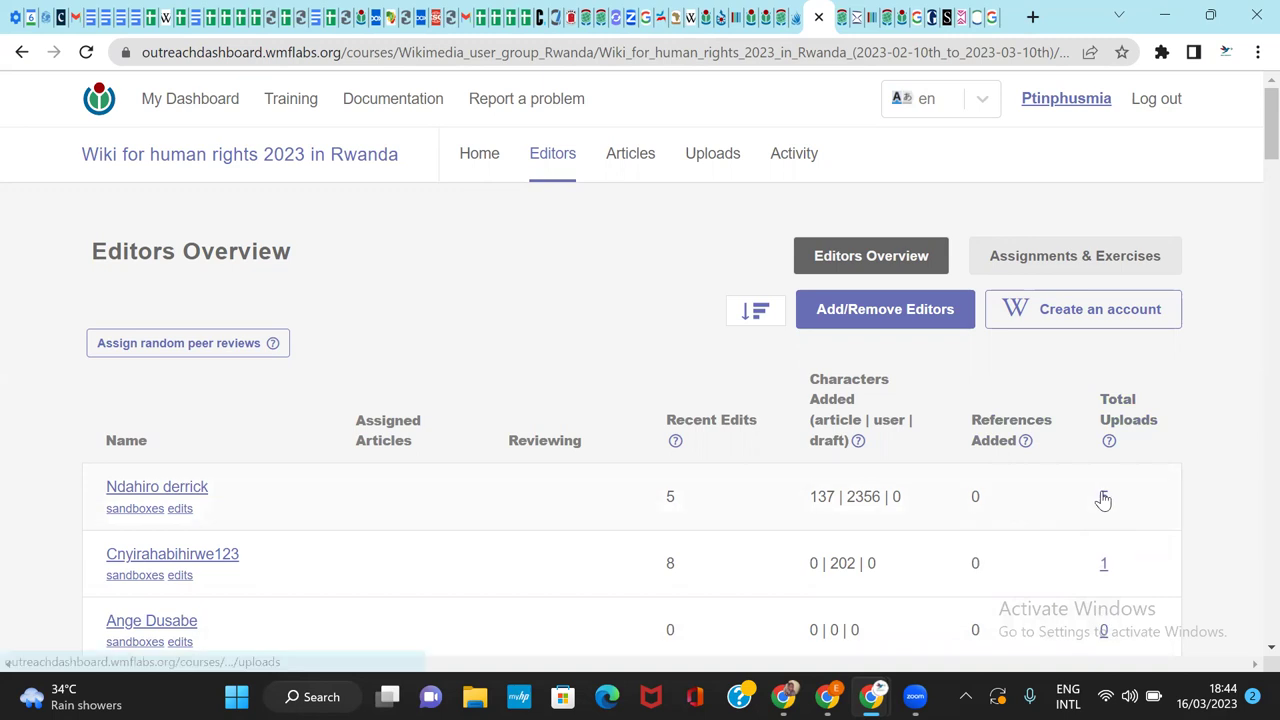
Step: Look through the whole list of the program's editors and return to its beginning
{"action": "scroll", "coordinate": [1249, 150], "scroll_direction": "down", "scroll_amount": 3}
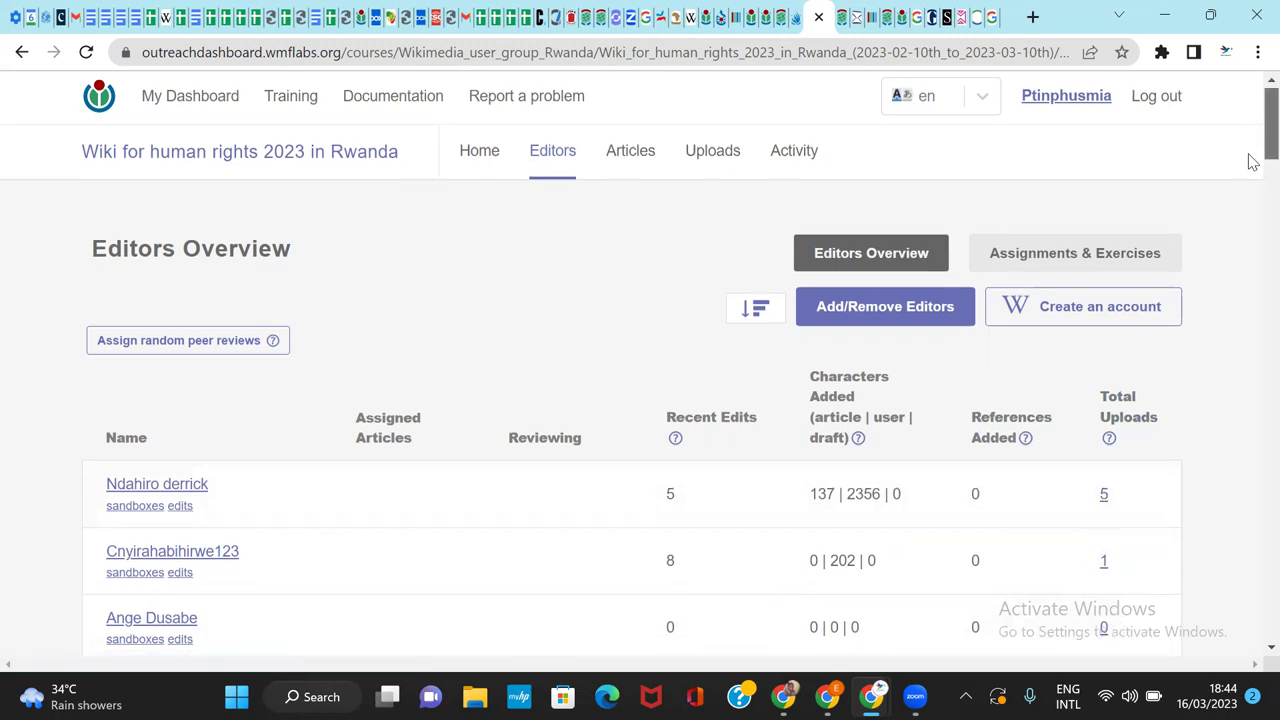
{"action": "scroll", "coordinate": [1249, 172], "scroll_direction": "up", "scroll_amount": 3}
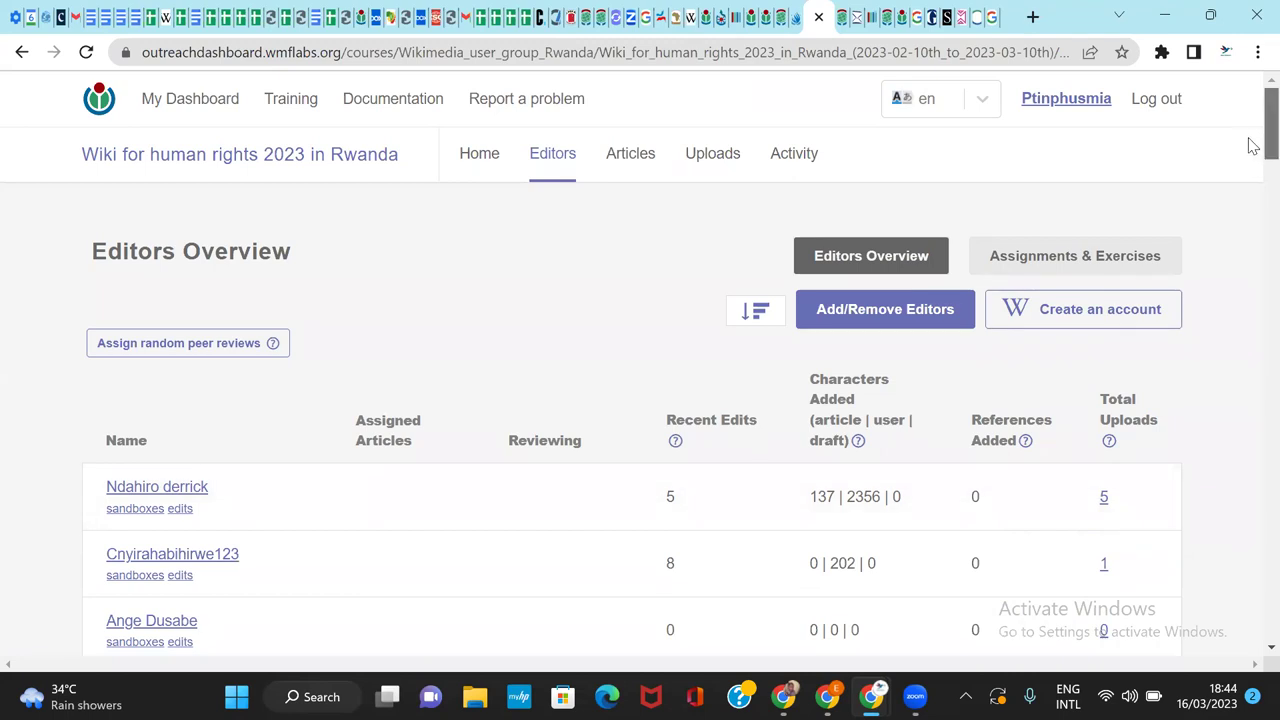
{"action": "scroll", "coordinate": [1249, 160], "scroll_direction": "down", "scroll_amount": 8}
{"action": "scroll", "coordinate": [1252, 244], "scroll_direction": "down", "scroll_amount": 14}
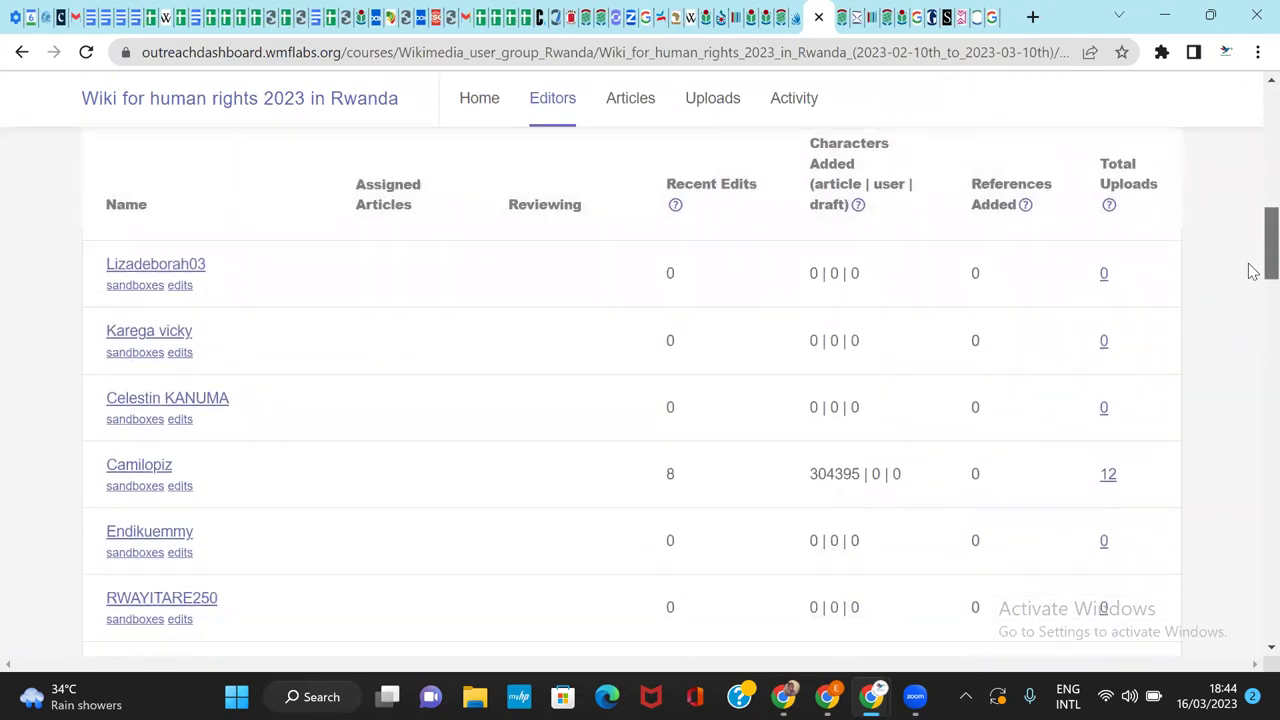
{"action": "scroll", "coordinate": [1252, 505], "scroll_direction": "down", "scroll_amount": 10}
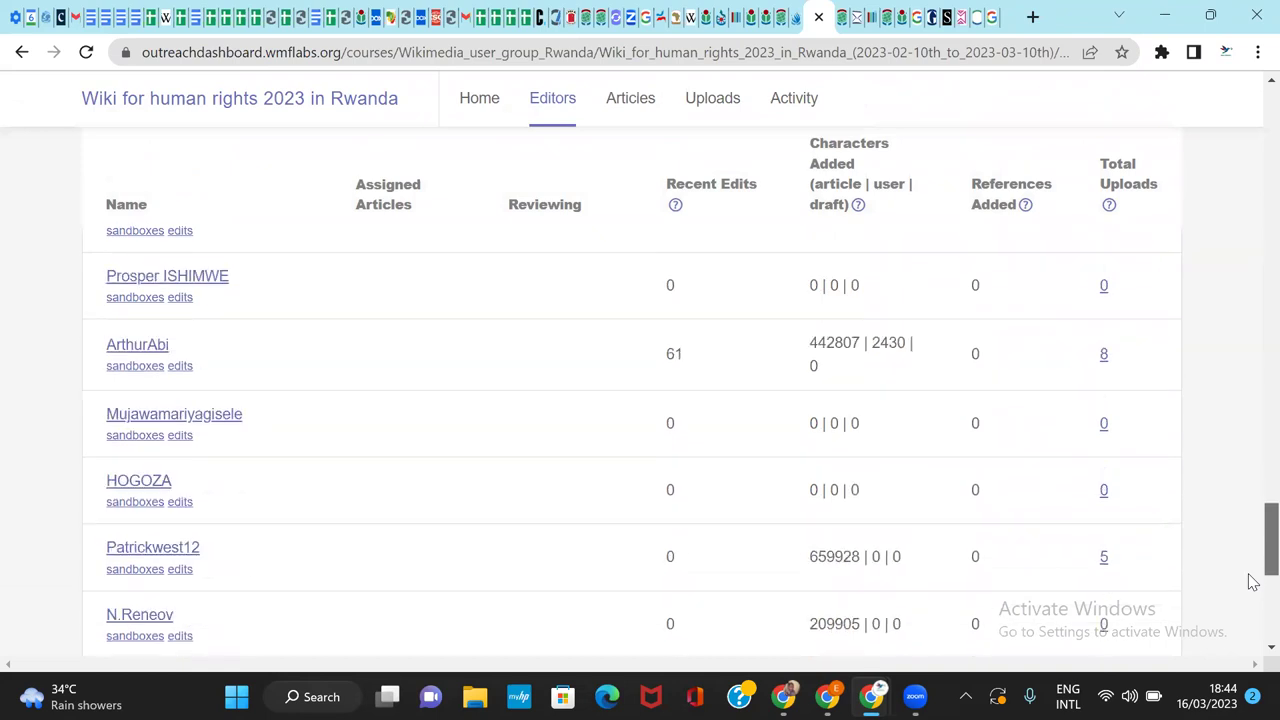
{"action": "key", "text": "Home"}
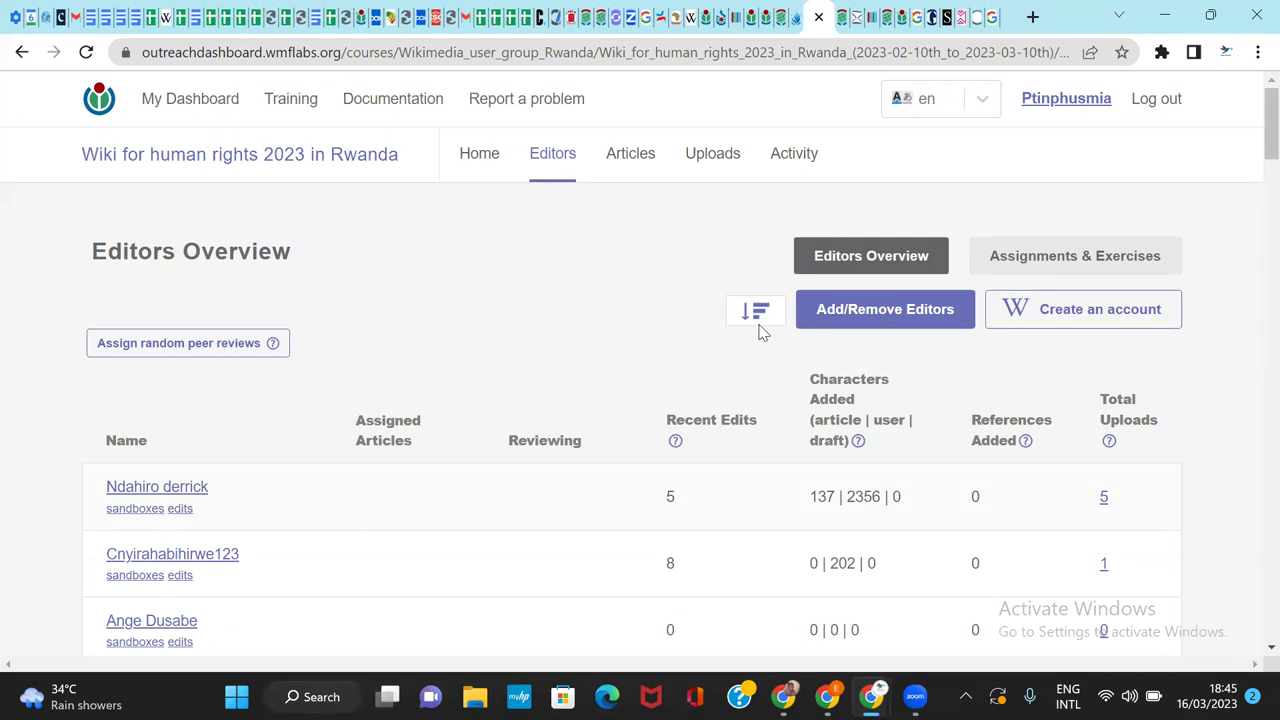
Step: Open the program's list of edited articles and review the characters added and views of each article through the page's last entry
{"action": "left_click", "coordinate": [620, 160]}
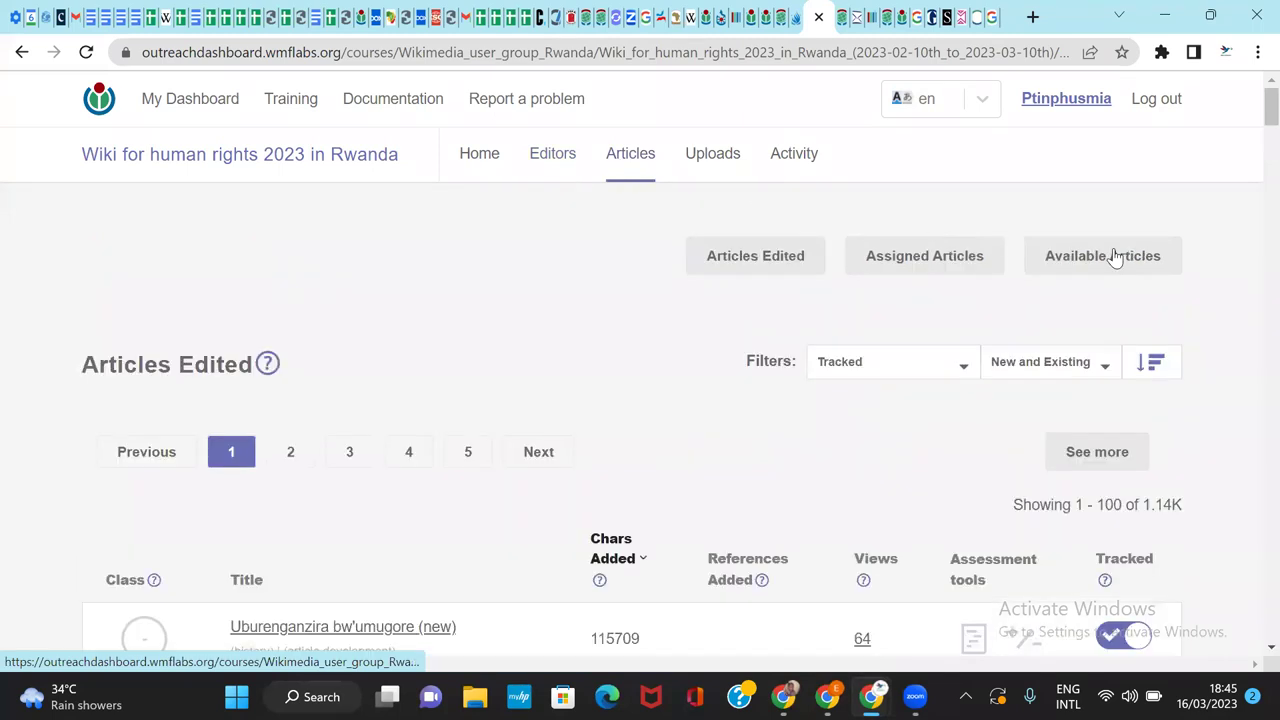
{"action": "scroll", "coordinate": [1250, 135], "scroll_direction": "down", "scroll_amount": 3}
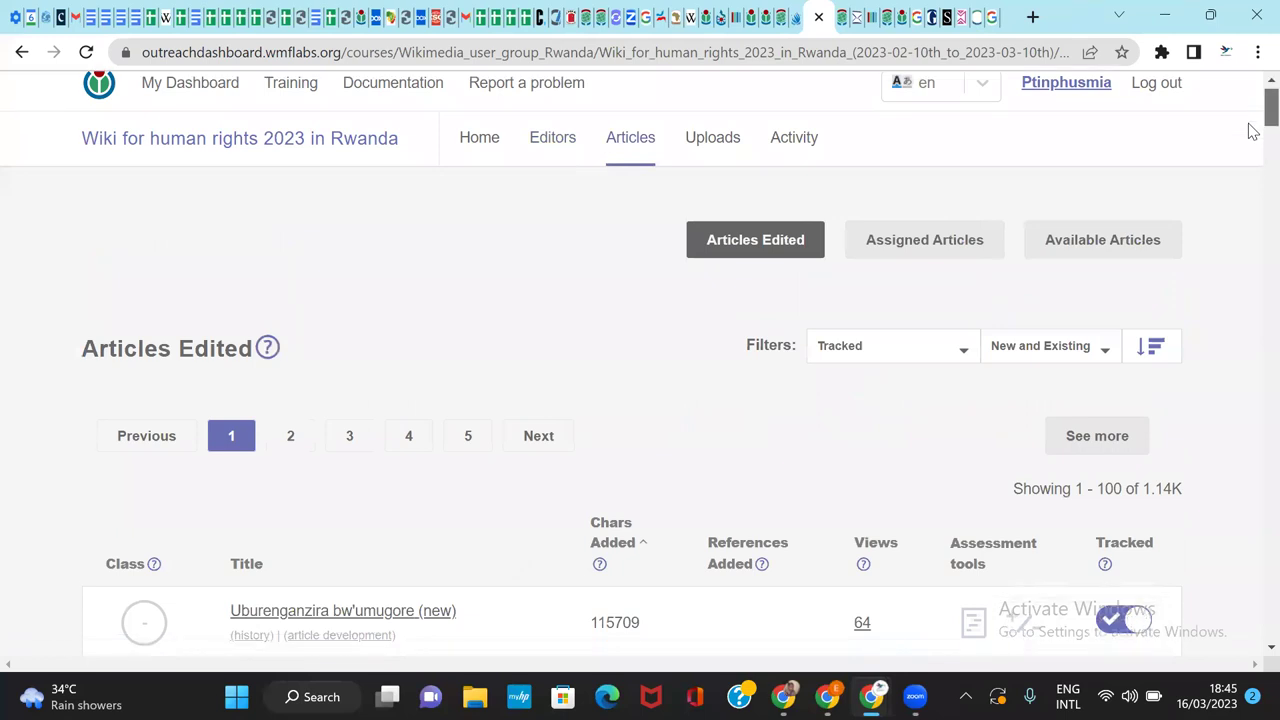
{"action": "scroll", "coordinate": [1252, 135], "scroll_direction": "down", "scroll_amount": 1}
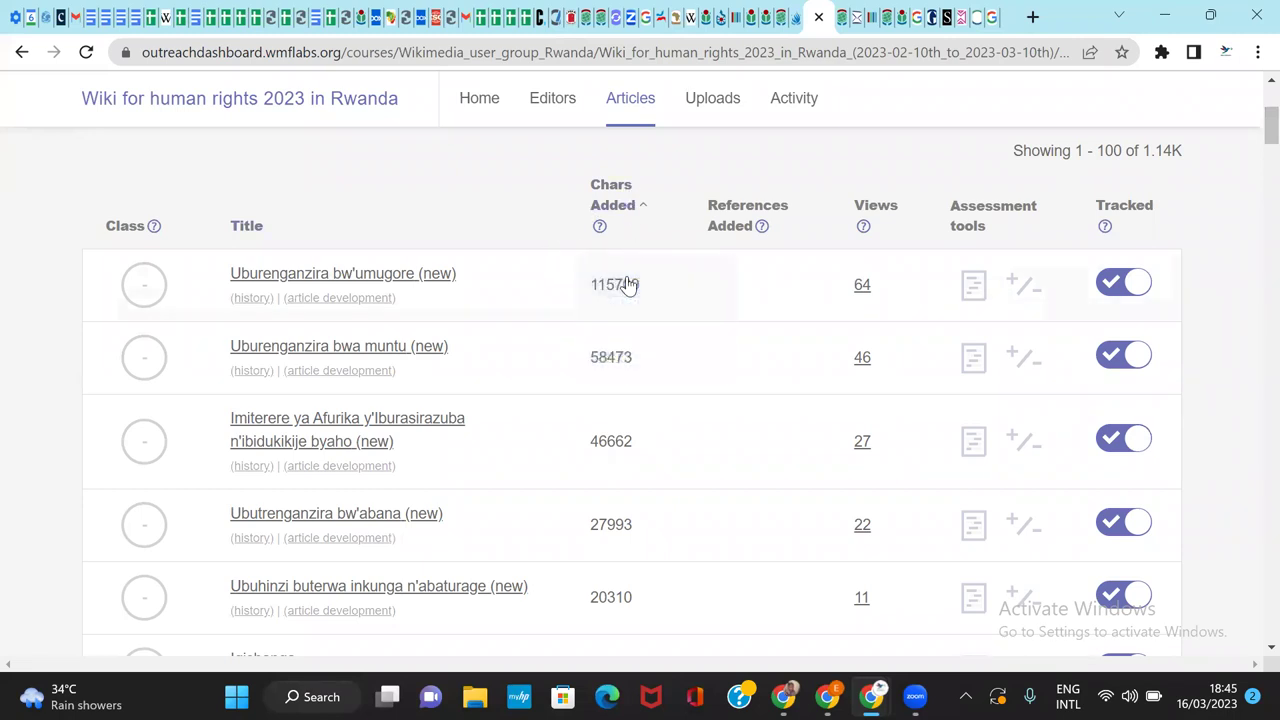
{"action": "mouse_move", "coordinate": [914, 237]}
{"action": "mouse_move", "coordinate": [884, 216]}
{"action": "left_click_drag", "start_coordinate": [1253, 134], "coordinate": [1253, 670]}
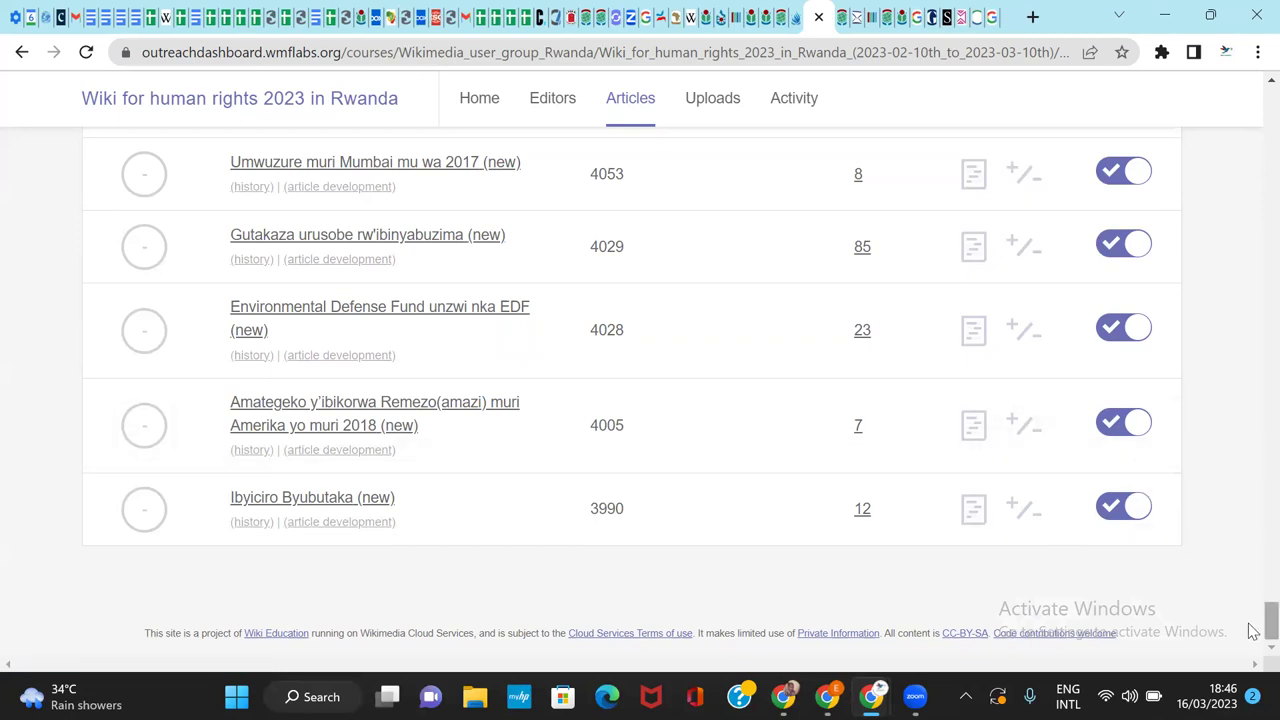
Step: Review the edited articles from the last entry back to the first and return to the program's home page
{"action": "scroll", "coordinate": [1248, 631], "scroll_direction": "up", "scroll_amount": 1}
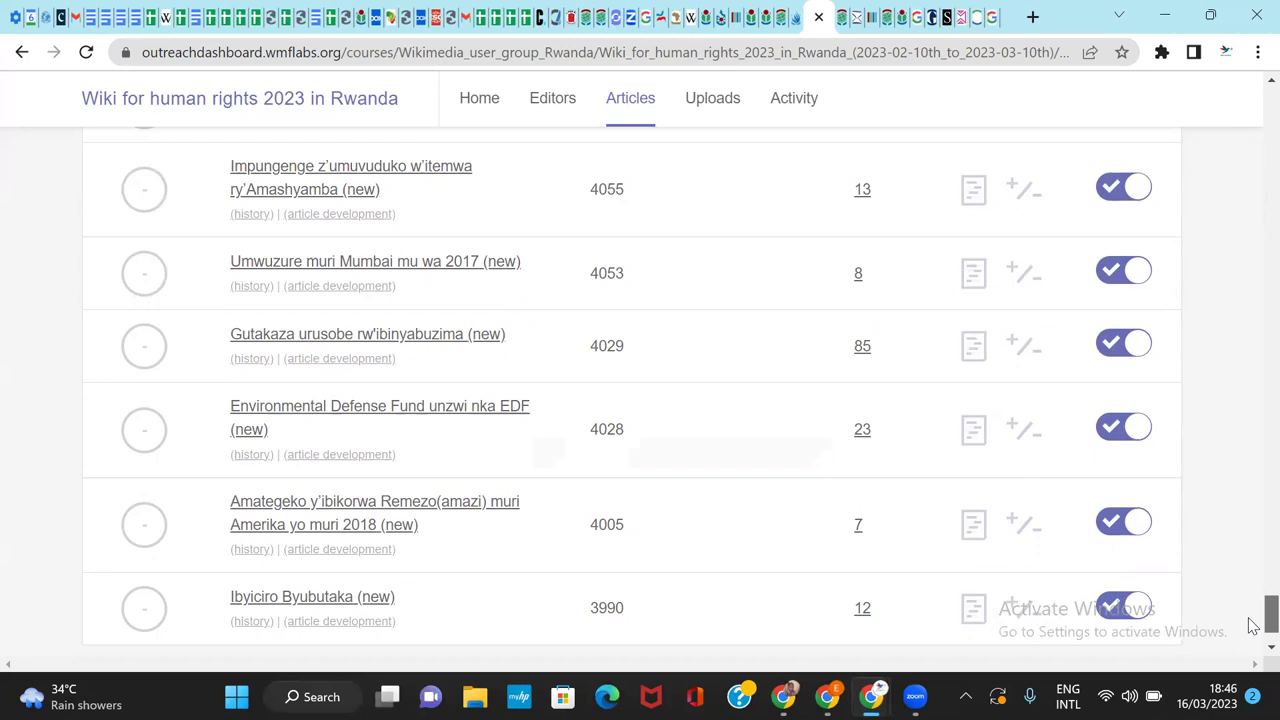
{"action": "scroll", "coordinate": [1253, 620], "scroll_direction": "up", "scroll_amount": 3}
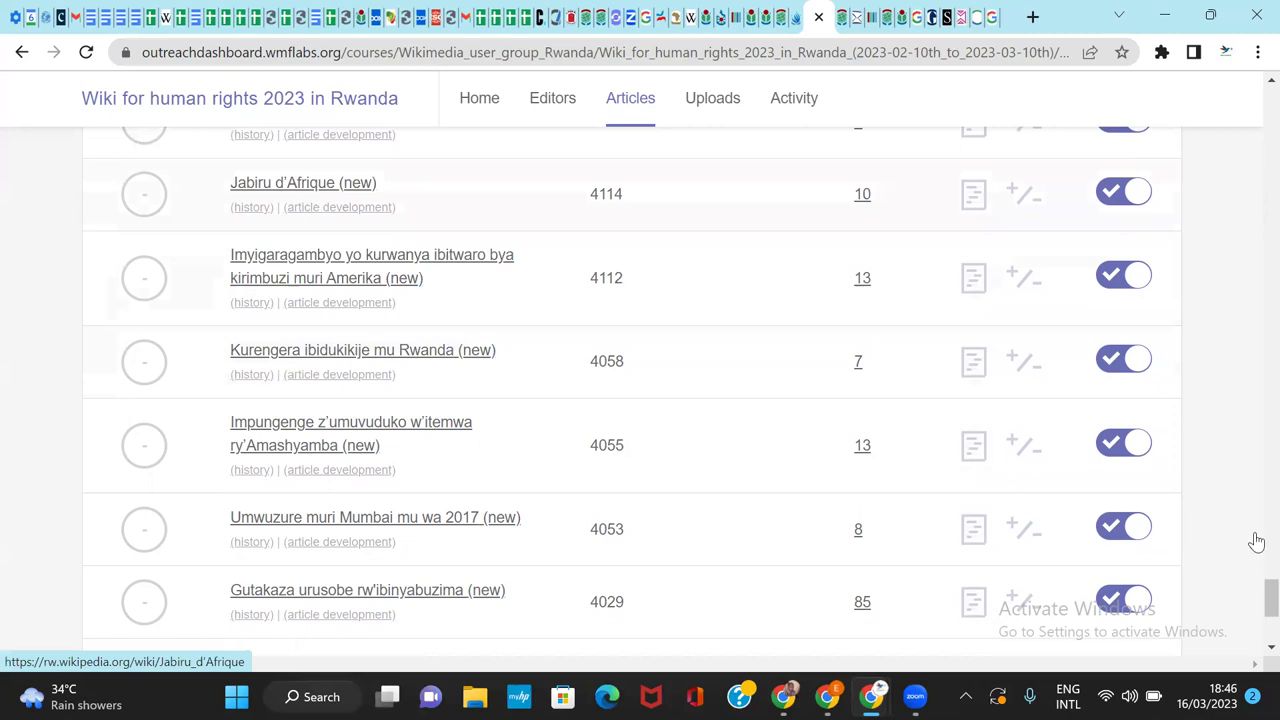
{"action": "scroll", "coordinate": [1252, 500], "scroll_direction": "up", "scroll_amount": 10}
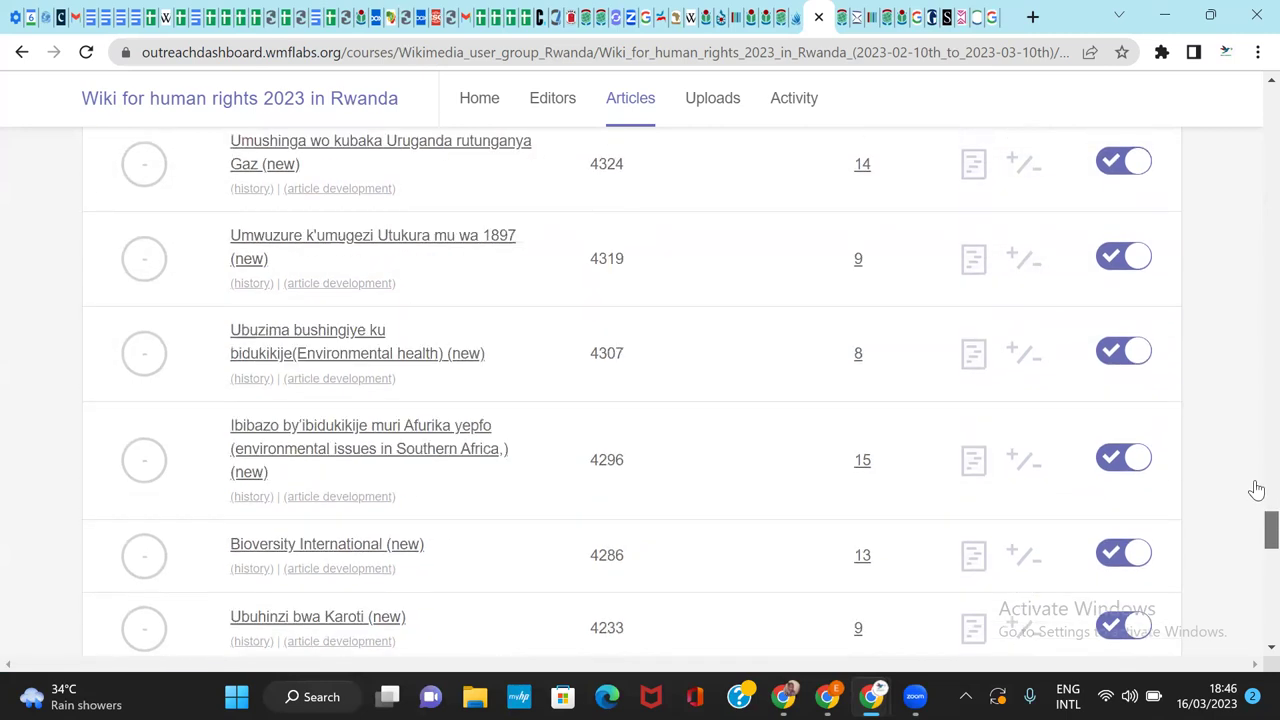
{"action": "scroll", "coordinate": [1250, 465], "scroll_direction": "up", "scroll_amount": 15}
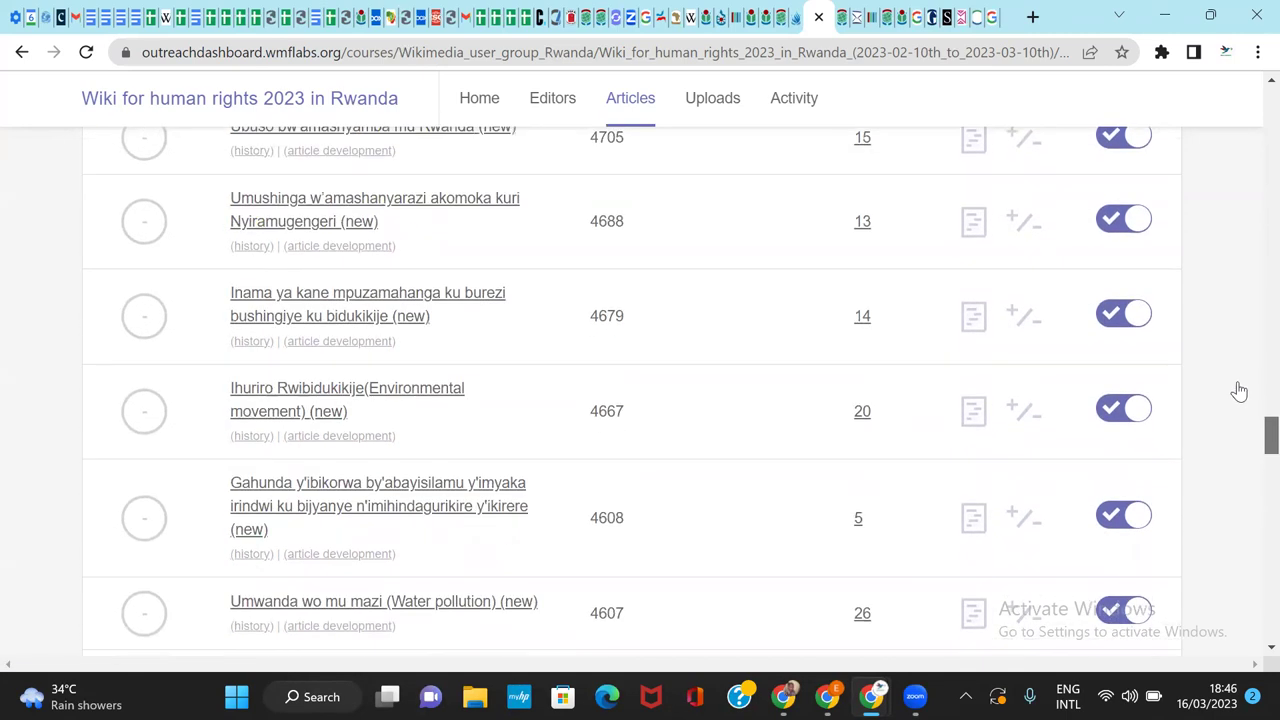
{"action": "scroll", "coordinate": [1237, 249], "scroll_direction": "up", "scroll_amount": 15}
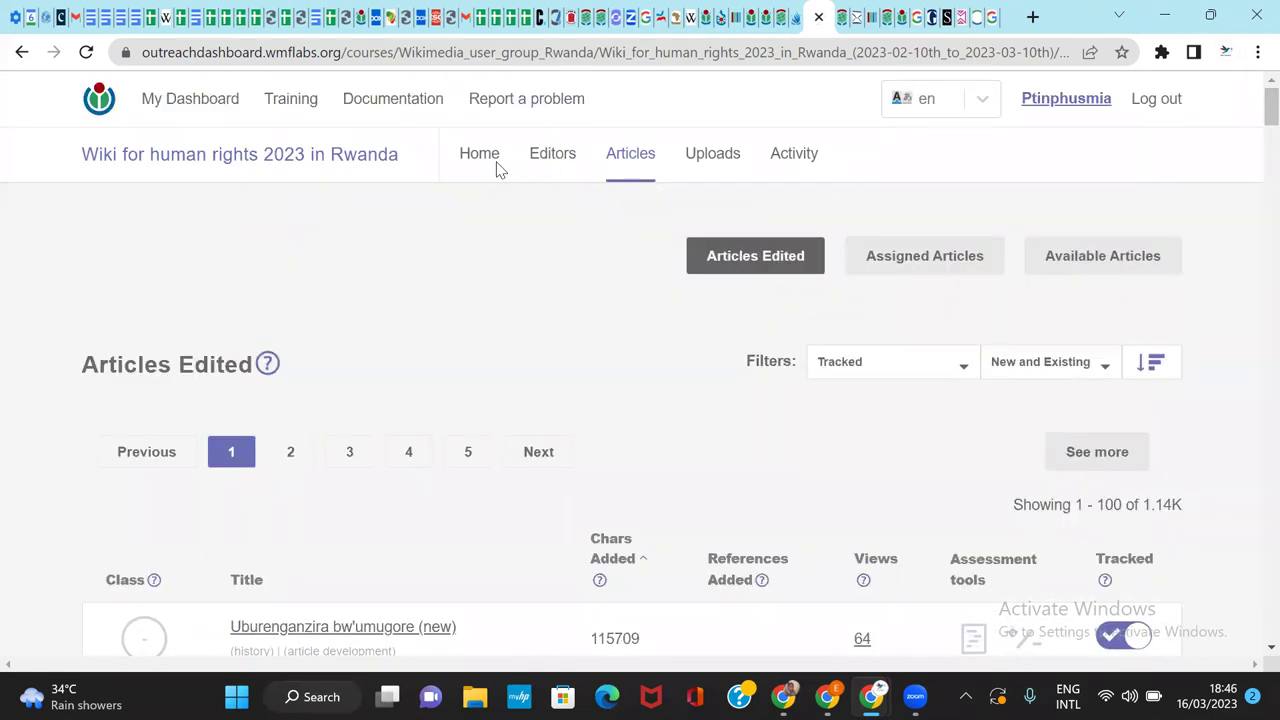
{"action": "left_click", "coordinate": [481, 157]}
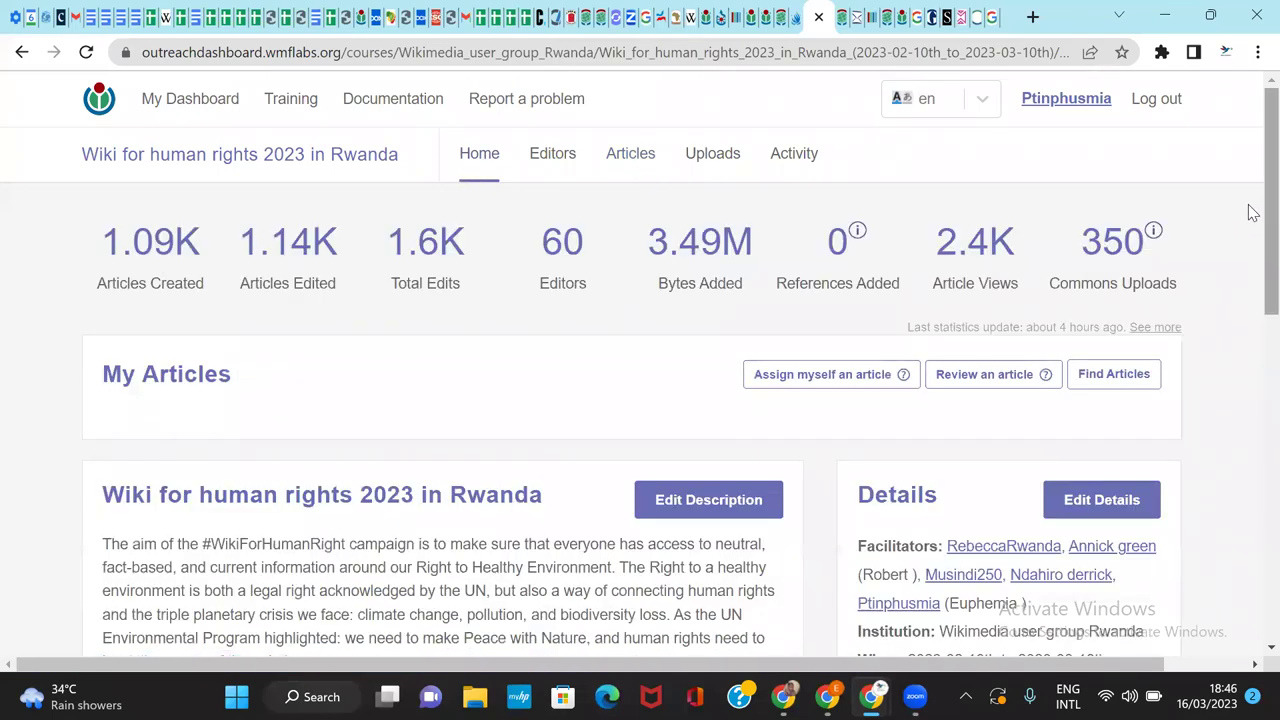
Step: Examine the program's description, details, tracking dates, linked campaign and available actions on its home page
{"action": "scroll", "coordinate": [1252, 281], "scroll_direction": "down", "scroll_amount": 1}
{"action": "scroll", "coordinate": [1252, 281], "scroll_direction": "down", "scroll_amount": 5}
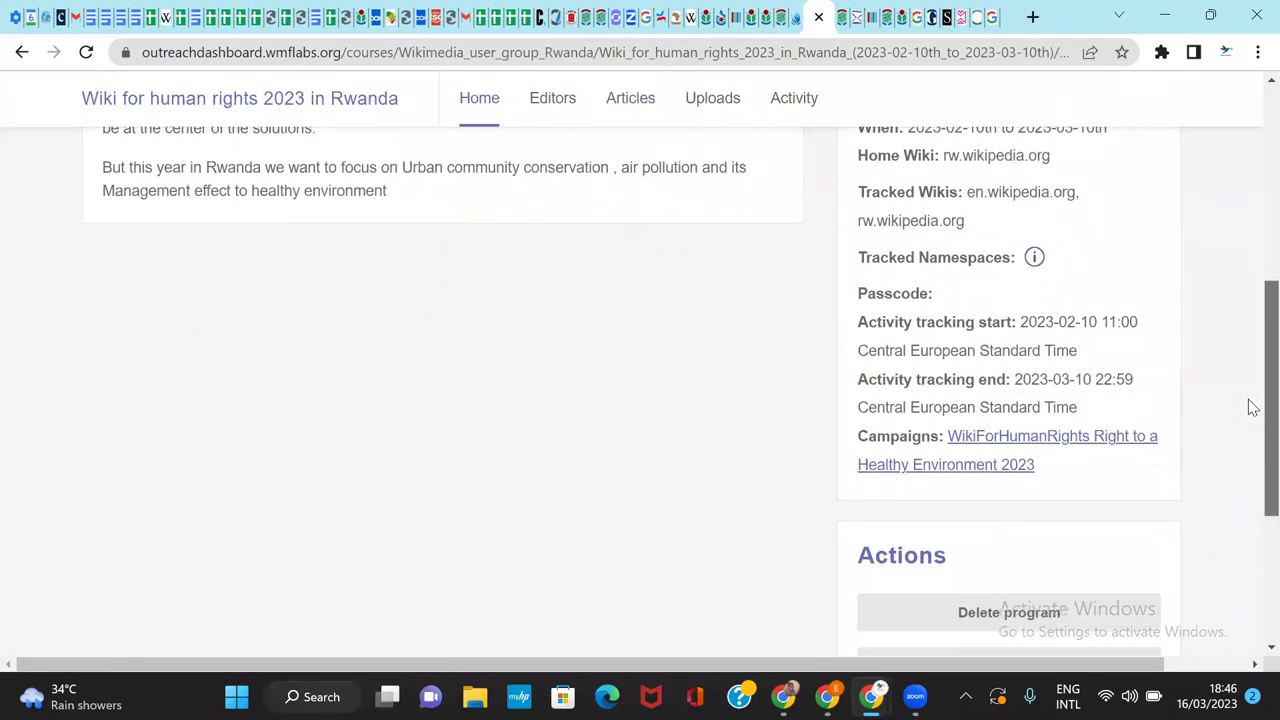
{"action": "scroll", "coordinate": [1250, 371], "scroll_direction": "up", "scroll_amount": 4}
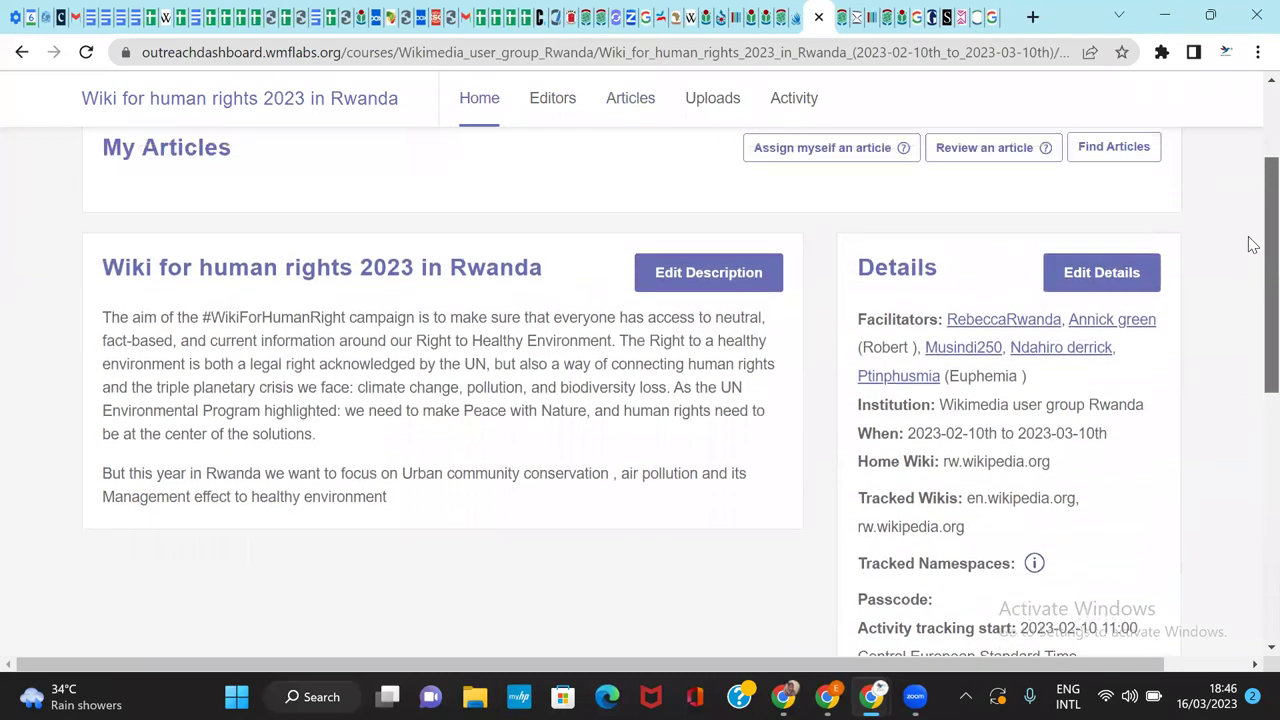
{"action": "scroll", "coordinate": [1249, 196], "scroll_direction": "up", "scroll_amount": 1}
{"action": "scroll", "coordinate": [1249, 260], "scroll_direction": "down", "scroll_amount": 2}
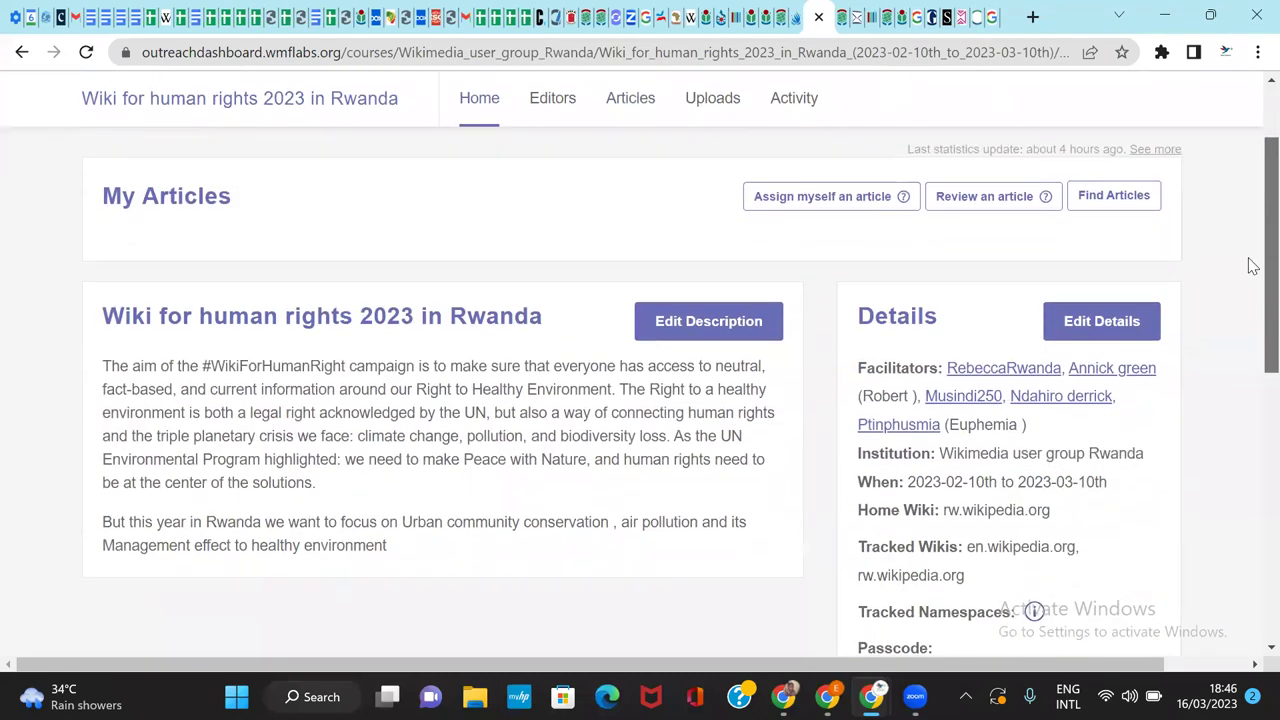
{"action": "scroll", "coordinate": [1252, 313], "scroll_direction": "down", "scroll_amount": 4}
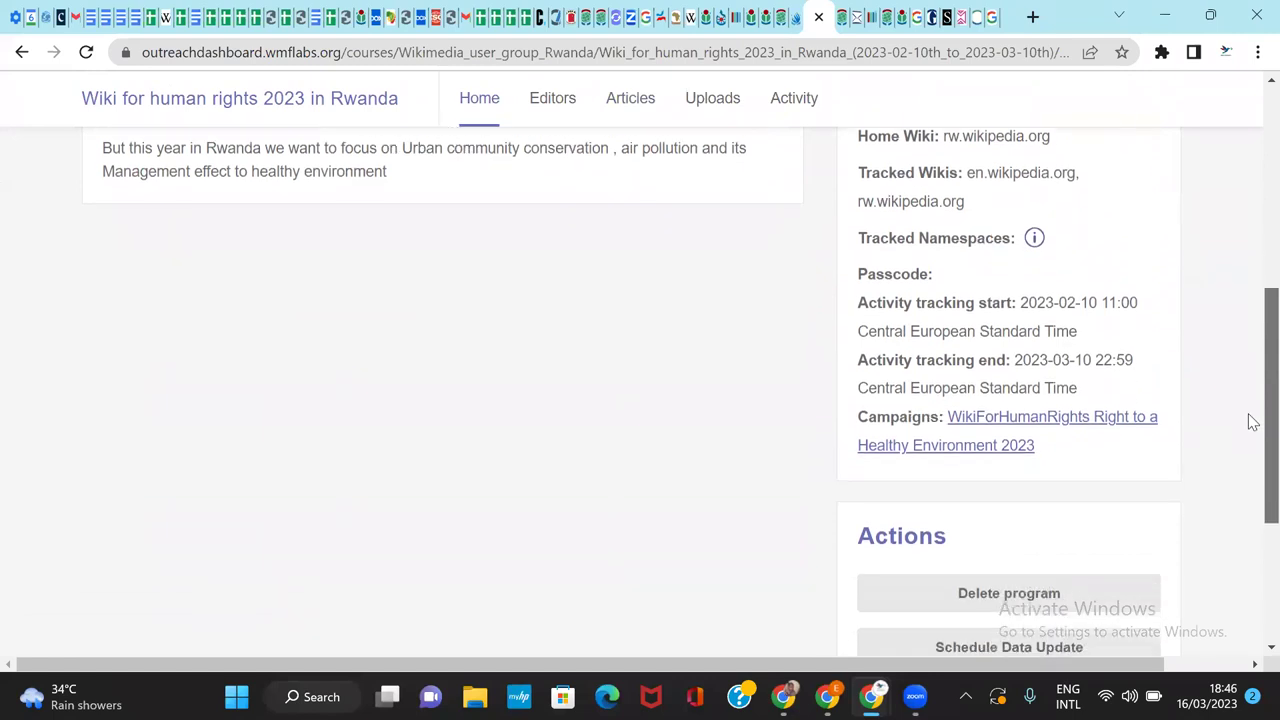
{"action": "scroll", "coordinate": [1253, 451], "scroll_direction": "up", "scroll_amount": 1}
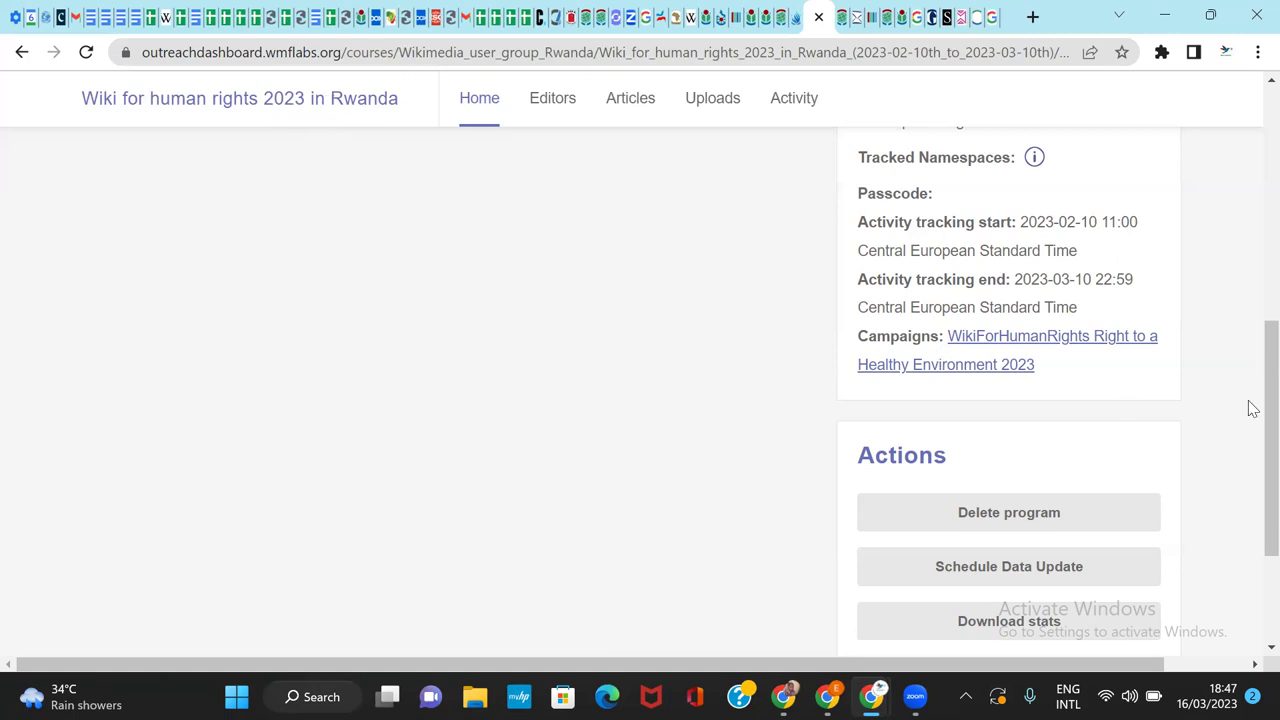
{"action": "scroll", "coordinate": [1249, 434], "scroll_direction": "up", "scroll_amount": 5}
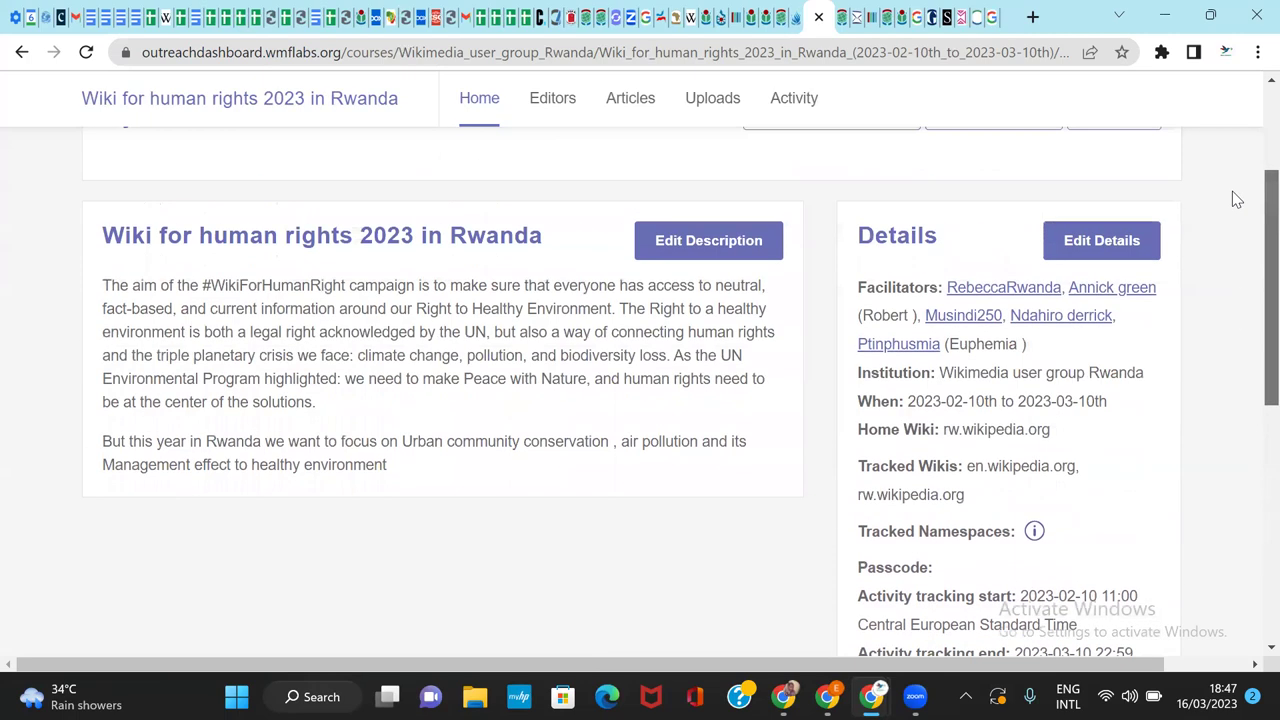
{"action": "scroll", "coordinate": [1233, 194], "scroll_direction": "up", "scroll_amount": 3}
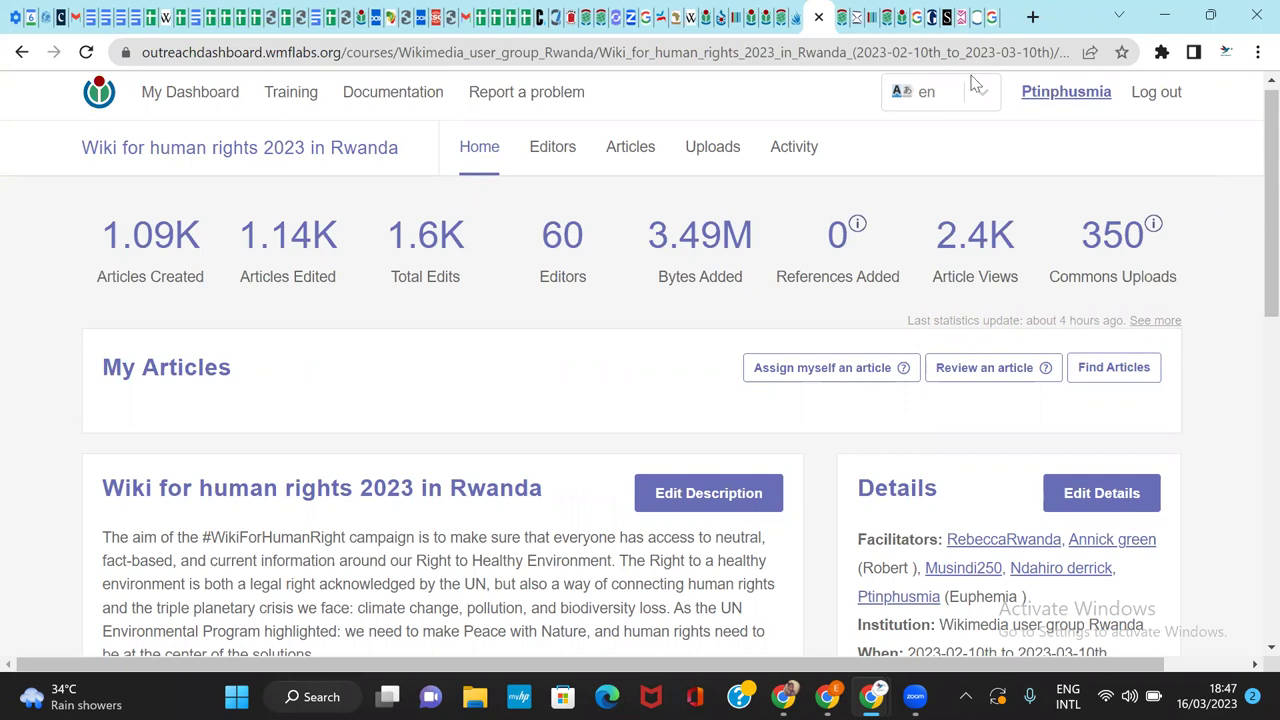
Step: Return to the WikiForHumanRights Right to a Healthy Environment 2023 campaign and view its home page with statistics and program creation option
{"action": "left_click", "coordinate": [22, 54]}
{"action": "left_click", "coordinate": [22, 54]}
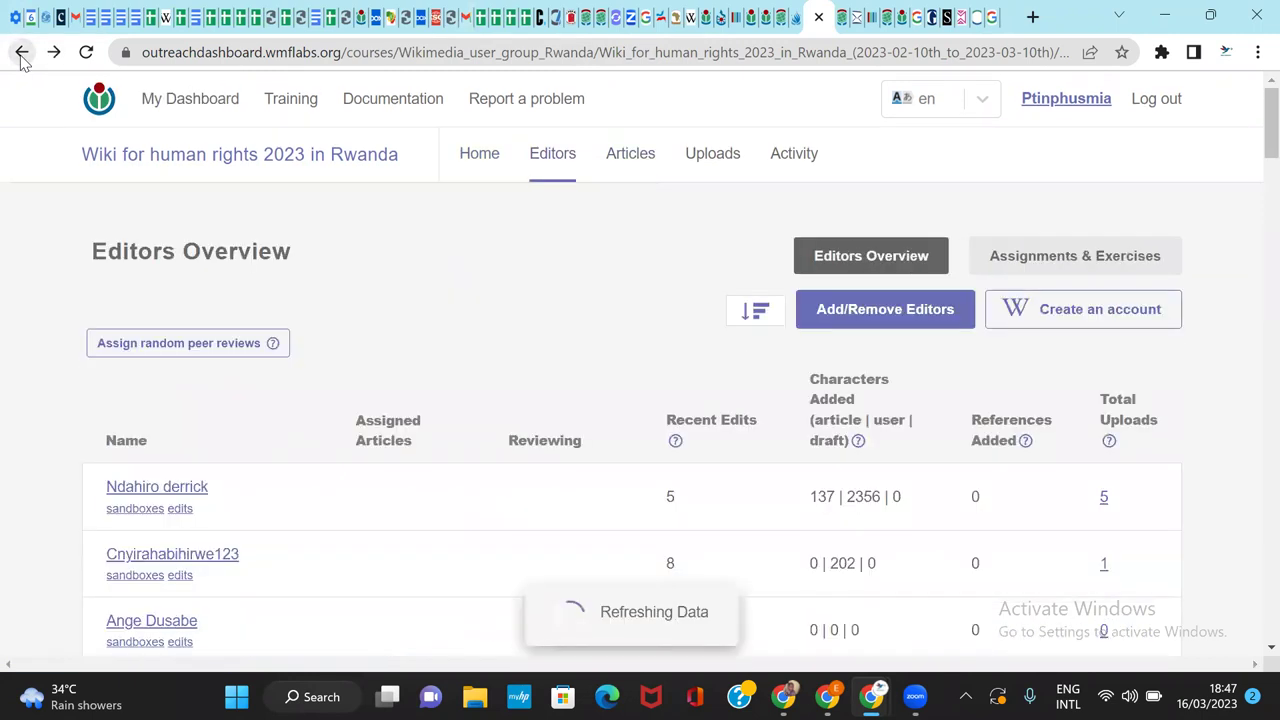
{"action": "left_click", "coordinate": [22, 54]}
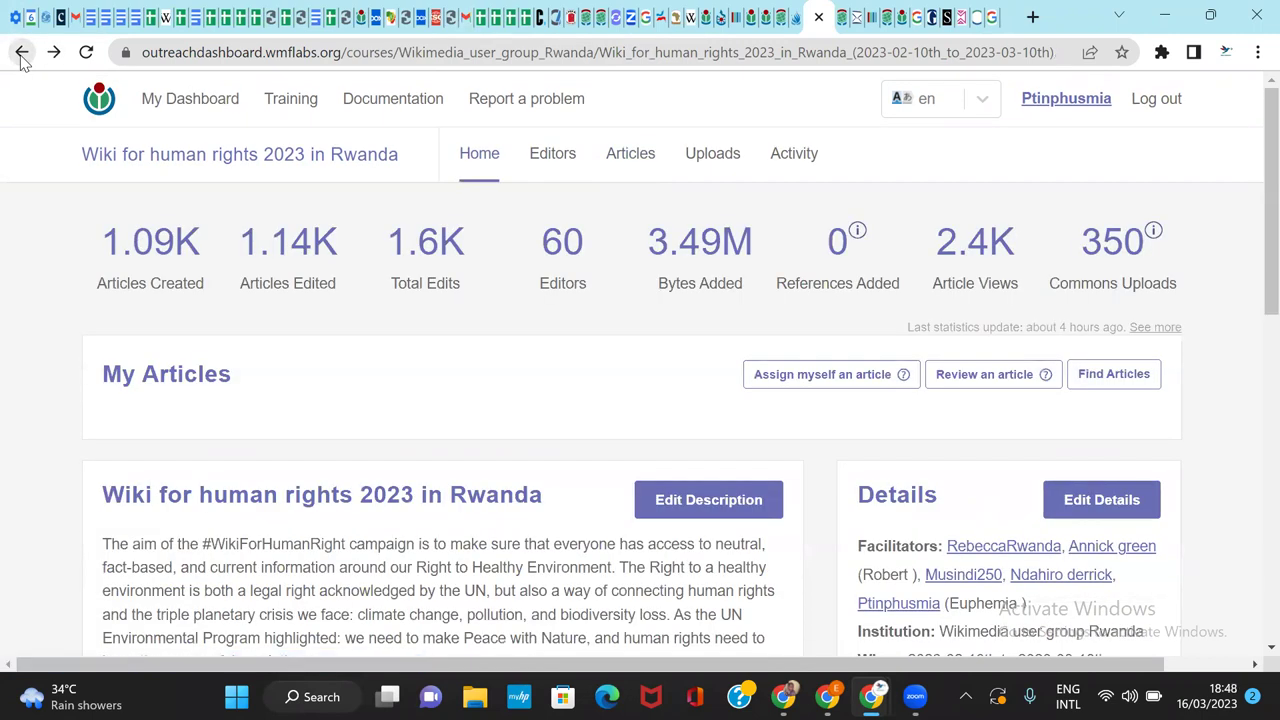
{"action": "left_click", "coordinate": [22, 54]}
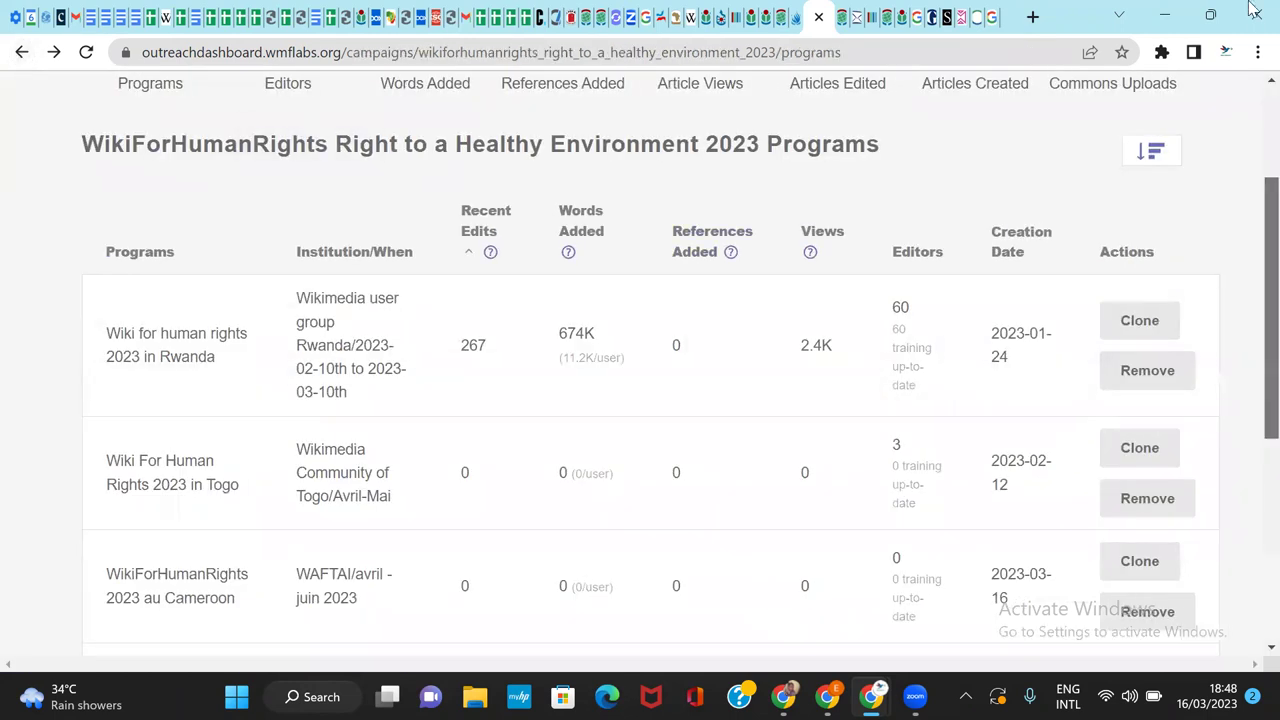
{"action": "scroll", "coordinate": [1250, 348], "scroll_direction": "up", "scroll_amount": 2}
{"action": "left_click", "coordinate": [491, 154]}
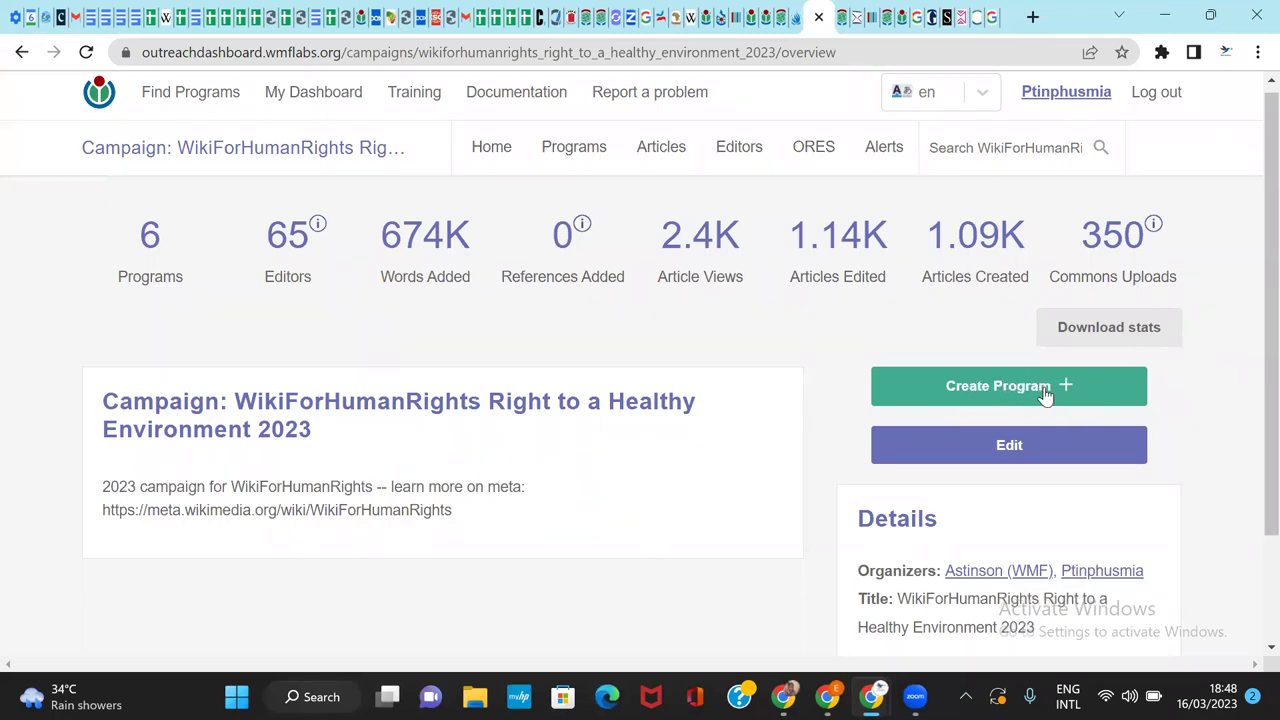
{"action": "scroll", "coordinate": [1252, 347], "scroll_direction": "up", "scroll_amount": 1}
{"action": "scroll", "coordinate": [1252, 340], "scroll_direction": "up", "scroll_amount": 1}
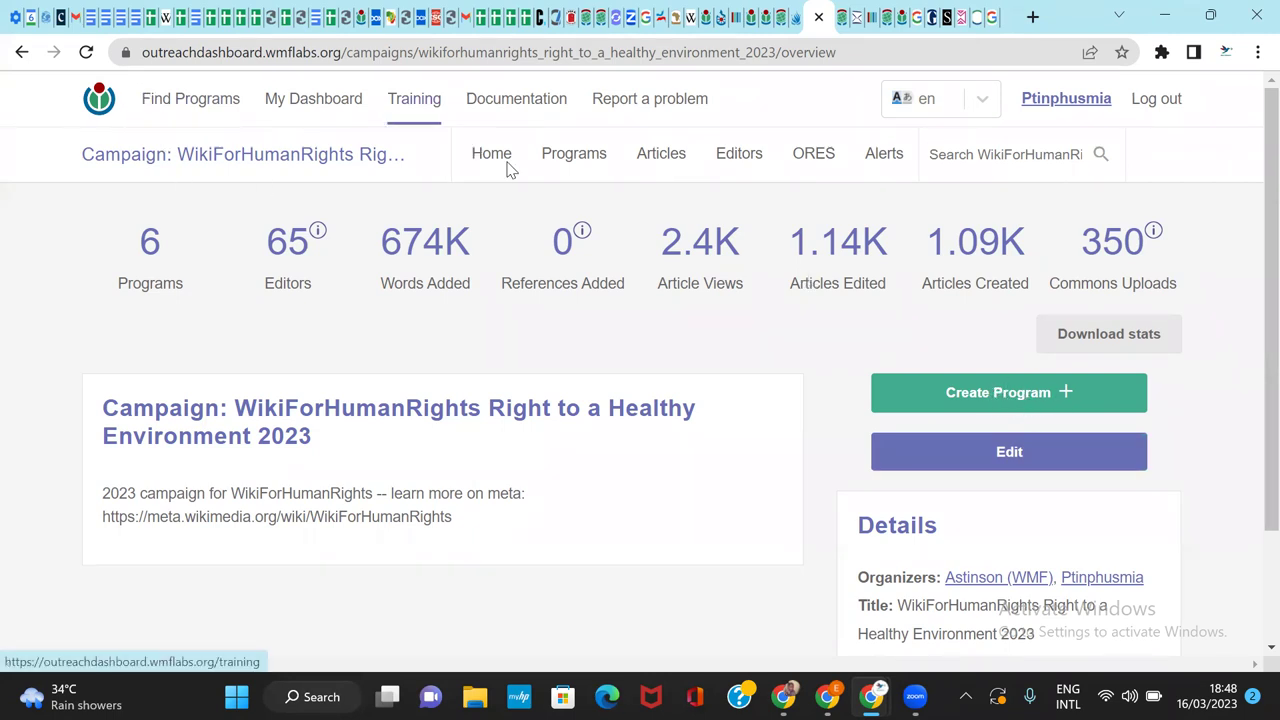
Step: Open the Wiki for human rights 2023 in Rwanda program from the campaign's program list and look over its home page
{"action": "left_click", "coordinate": [566, 163]}
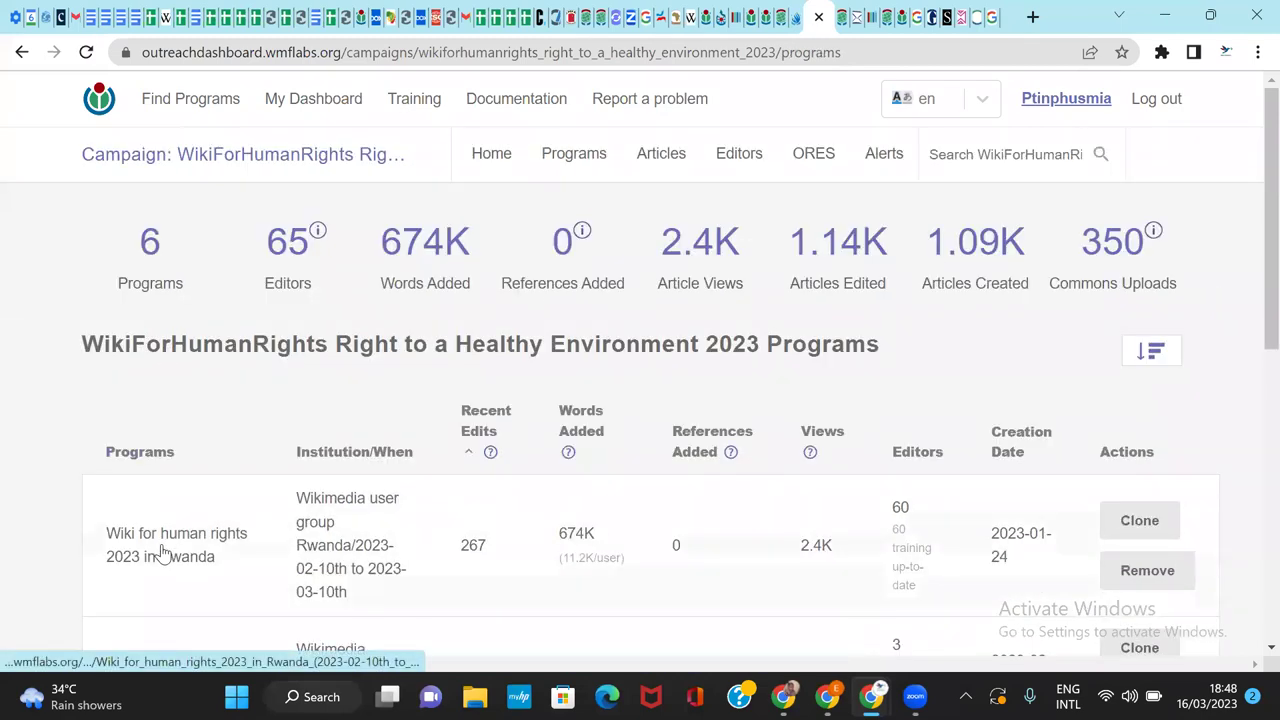
{"action": "left_click", "coordinate": [161, 556]}
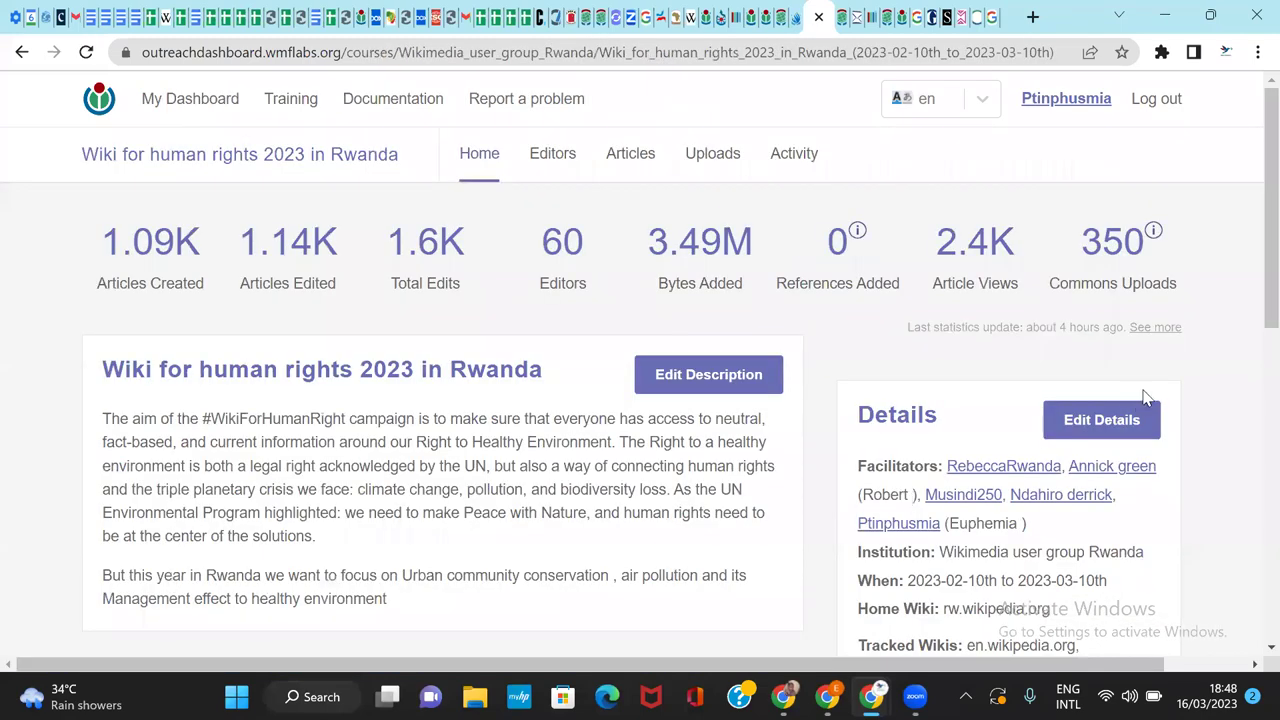
{"action": "scroll", "coordinate": [1252, 308], "scroll_direction": "down", "scroll_amount": 2}
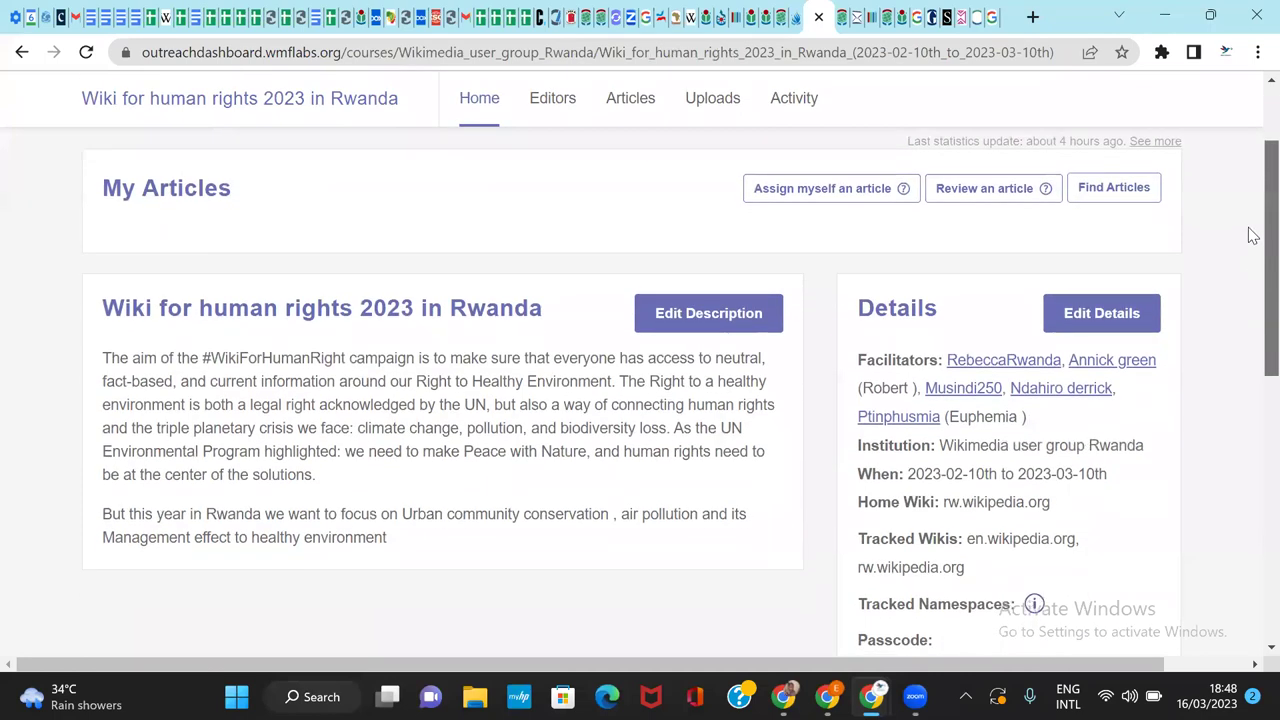
{"action": "scroll", "coordinate": [1249, 234], "scroll_direction": "up", "scroll_amount": 2}
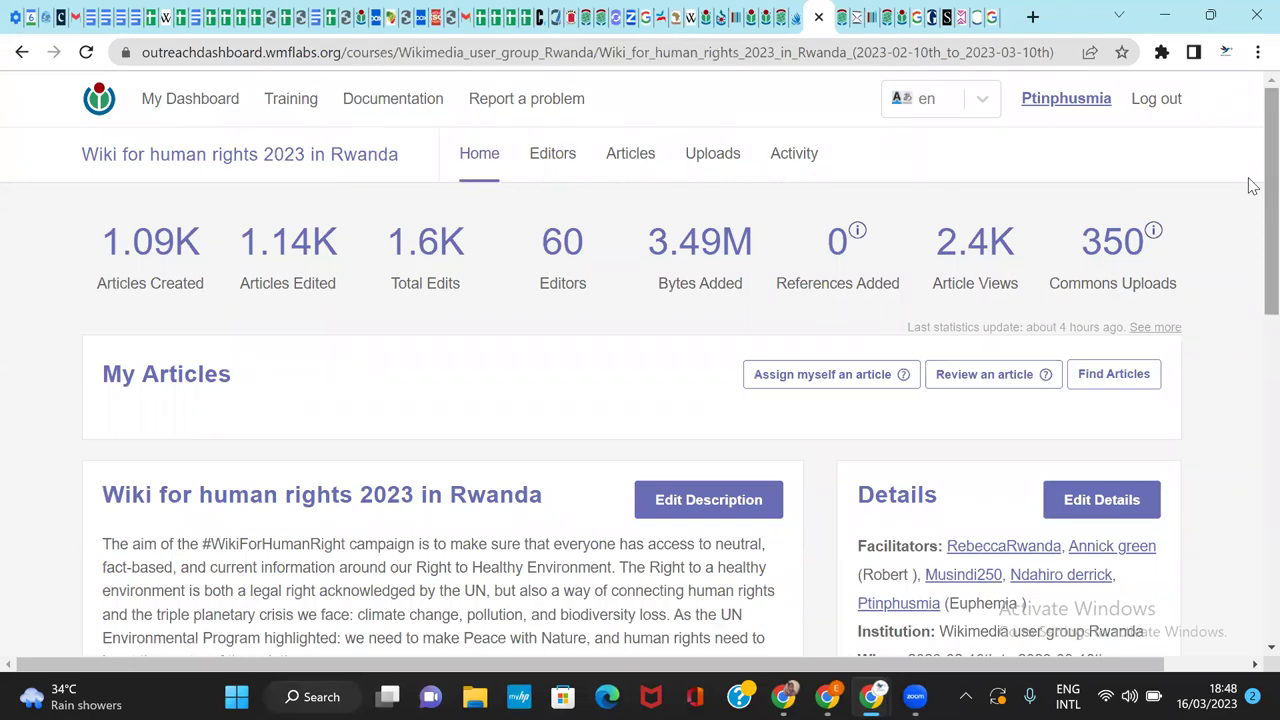
{"action": "scroll", "coordinate": [1250, 220], "scroll_direction": "down", "scroll_amount": 3}
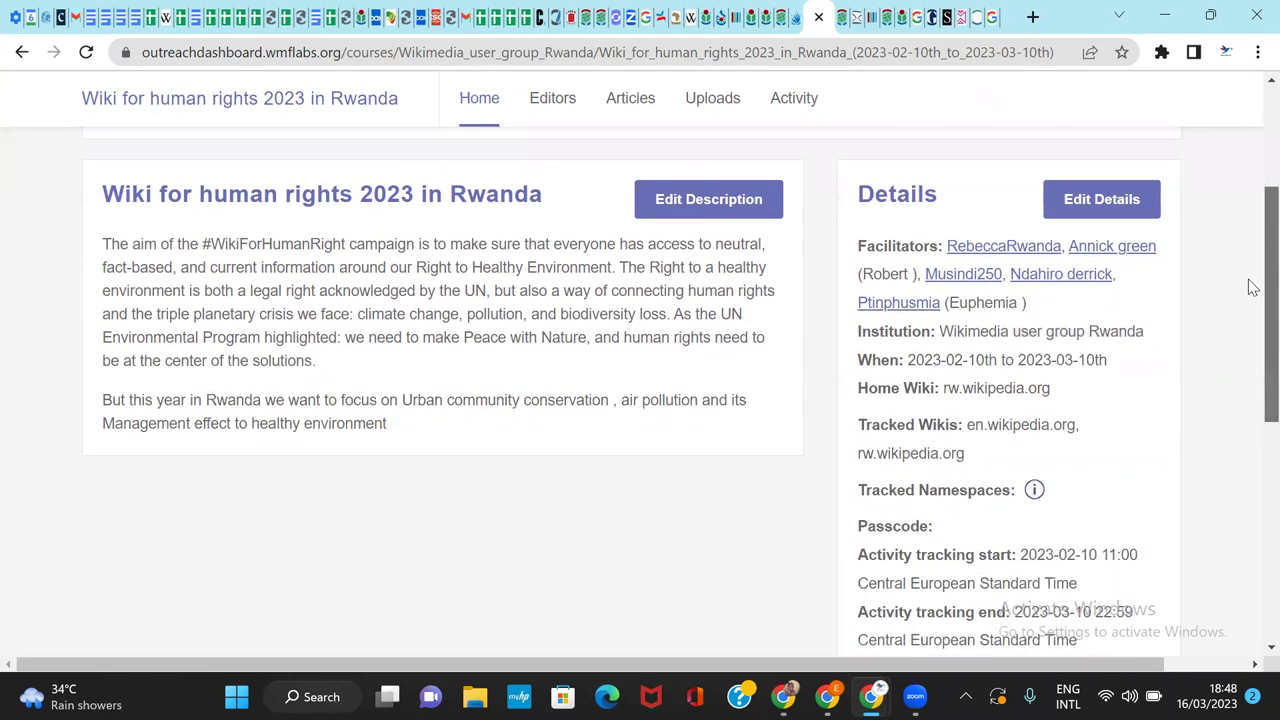
Step: Open the program's details for editing and bring up the campaign picker beside its assigned campaign
{"action": "left_click", "coordinate": [1103, 201]}
{"action": "left_click_drag", "start_coordinate": [1250, 245], "coordinate": [1250, 575]}
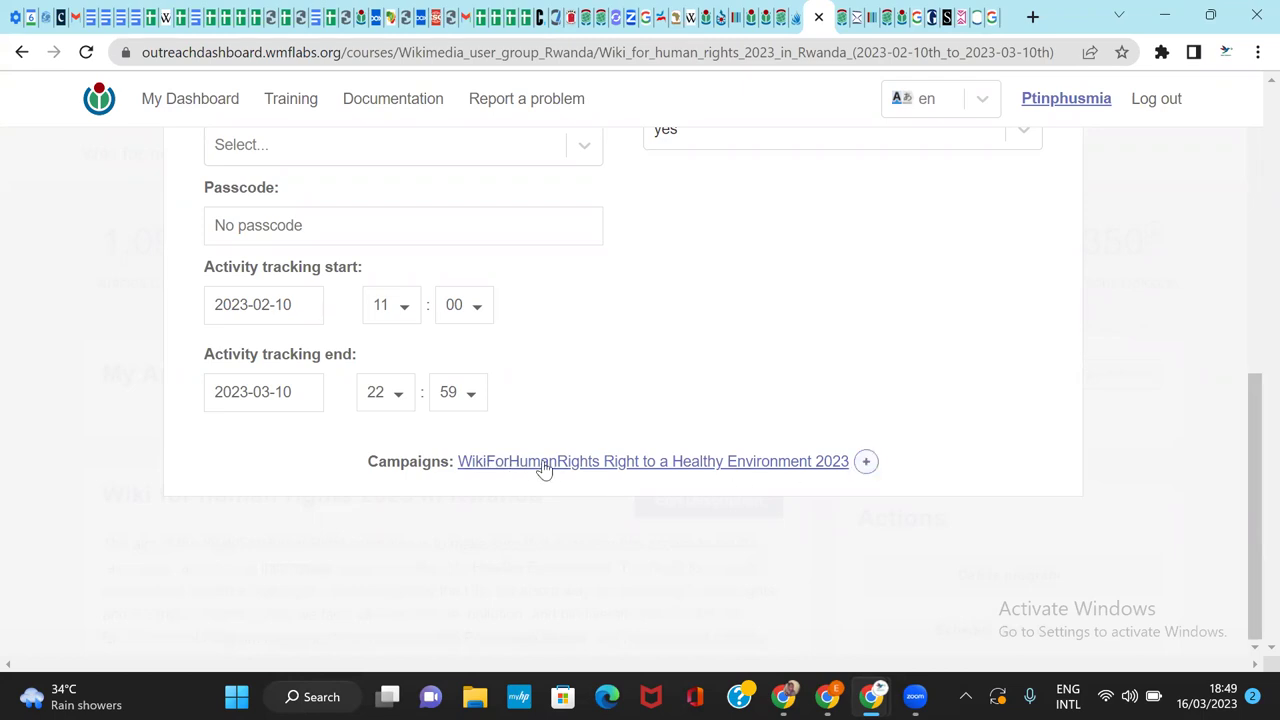
{"action": "left_click", "coordinate": [866, 464]}
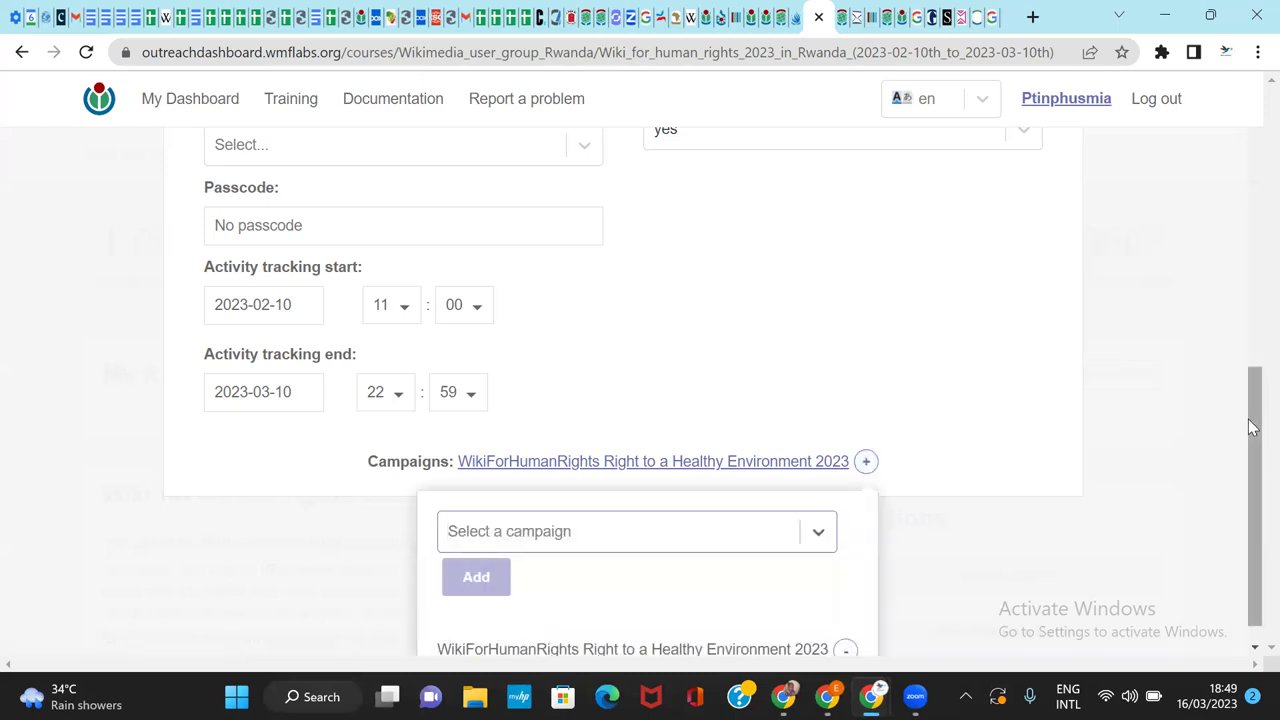
{"action": "left_click", "coordinate": [1252, 470]}
{"action": "left_click_drag", "start_coordinate": [1253, 507], "coordinate": [1034, 400]}
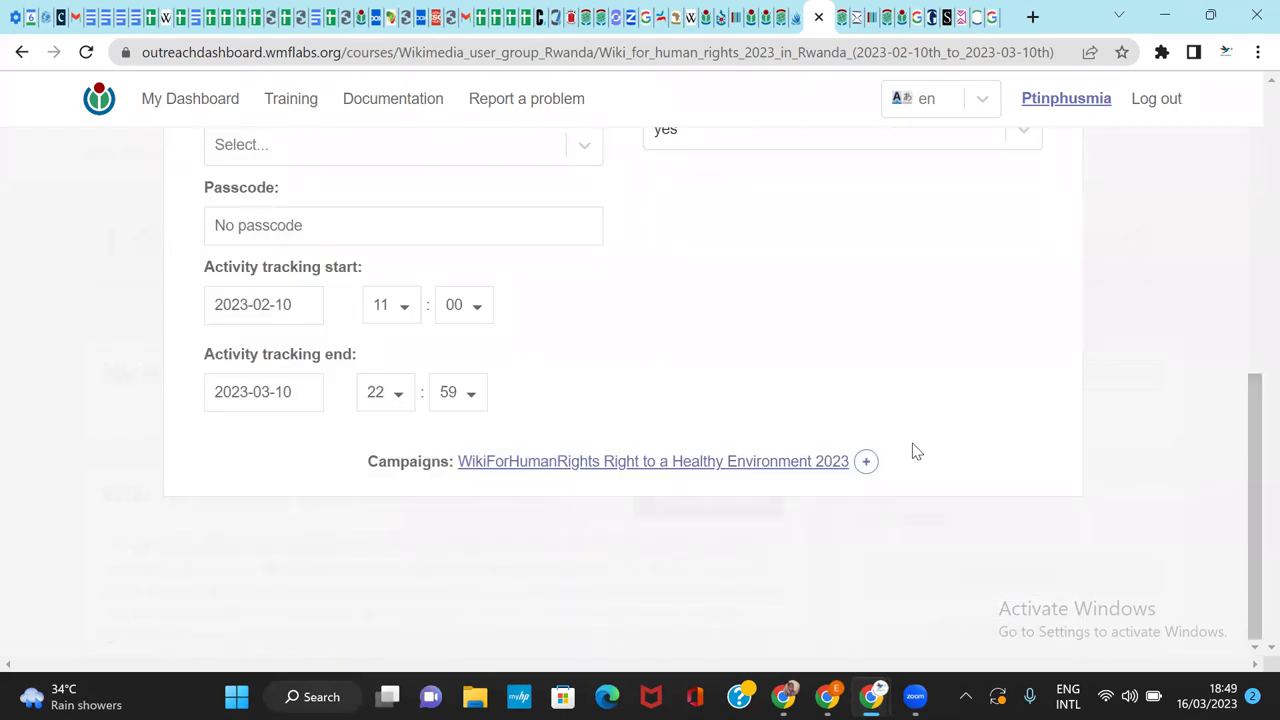
{"action": "left_click", "coordinate": [866, 462]}
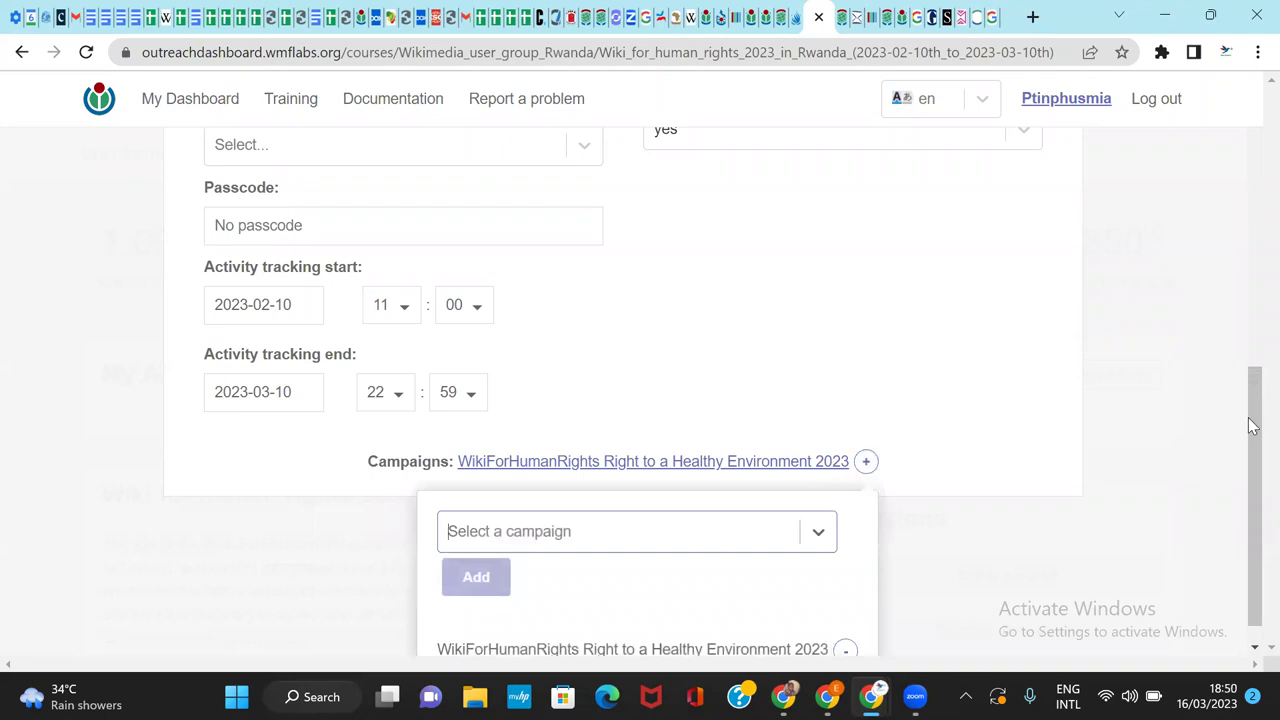
{"action": "left_click", "coordinate": [1252, 450]}
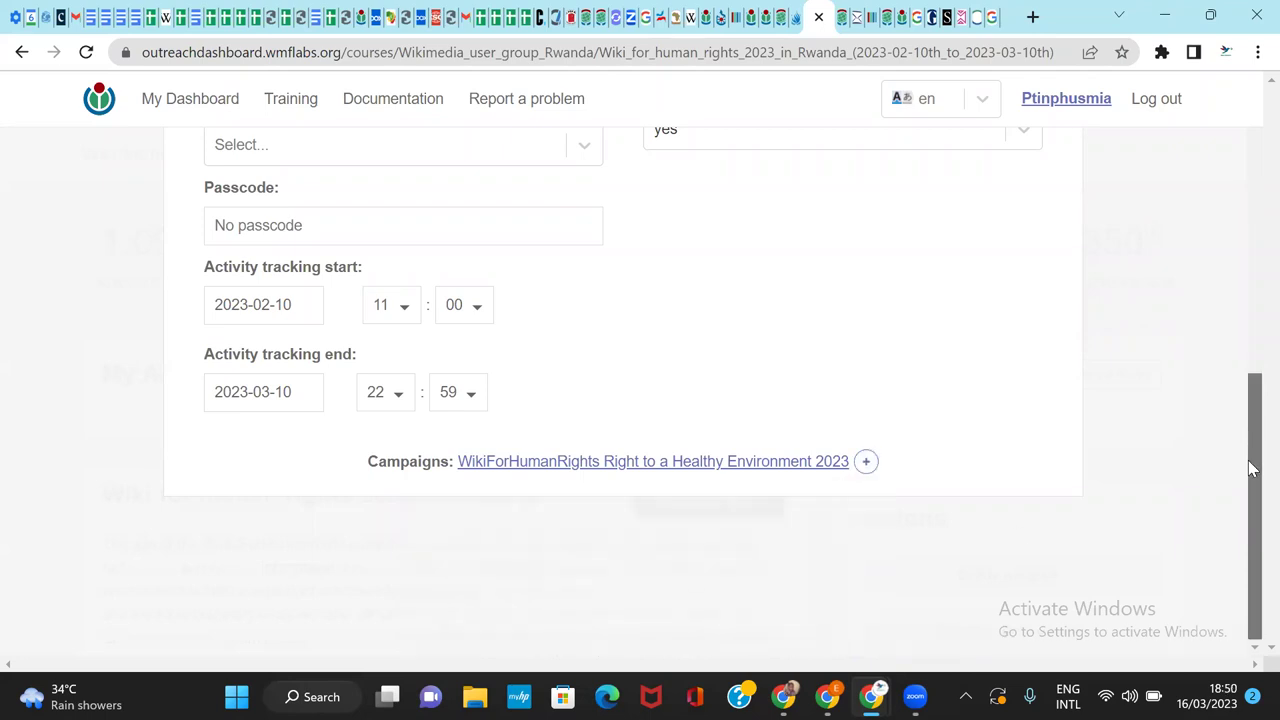
{"action": "left_click_drag", "start_coordinate": [1248, 483], "coordinate": [1250, 162]}
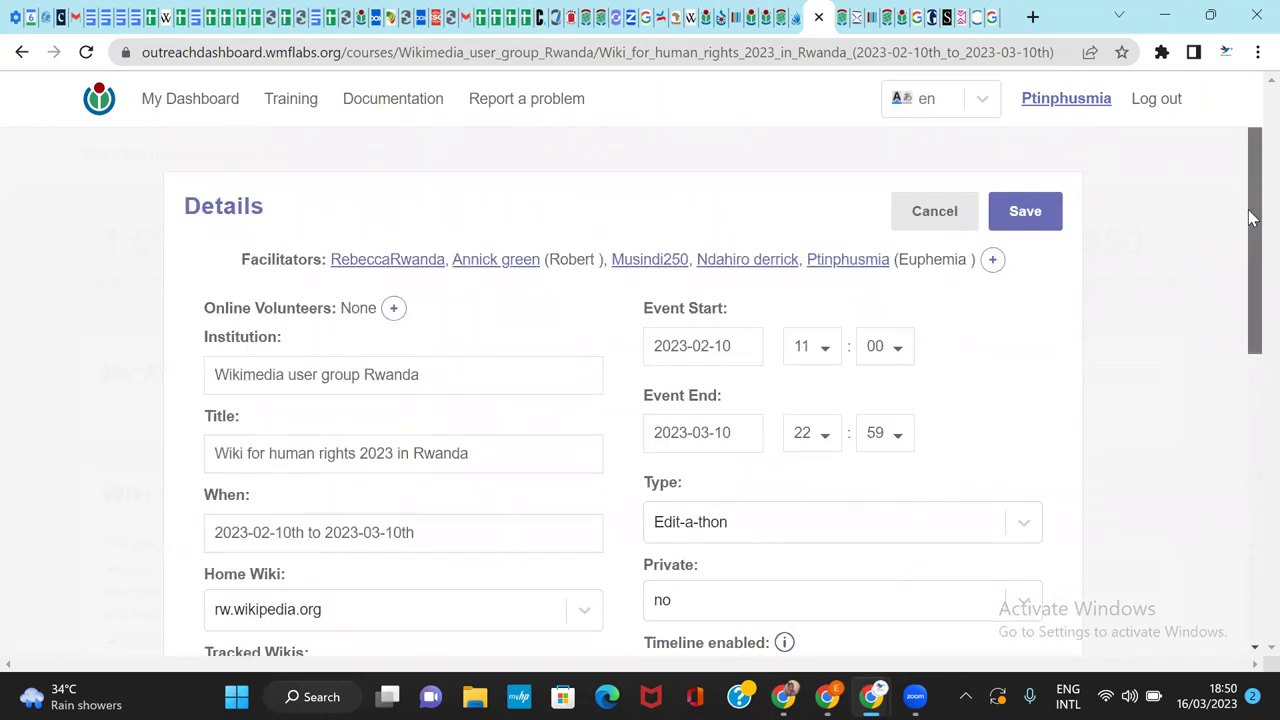
{"action": "left_click", "coordinate": [1254, 474]}
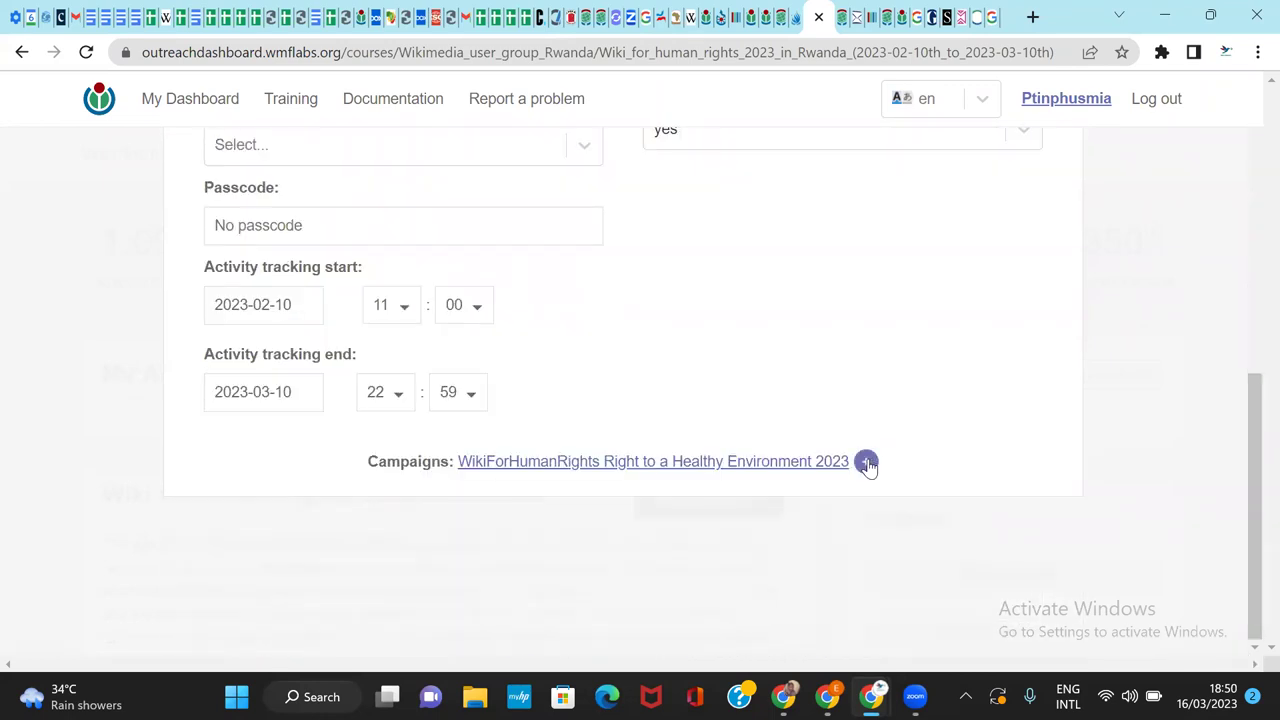
{"action": "left_click", "coordinate": [868, 462]}
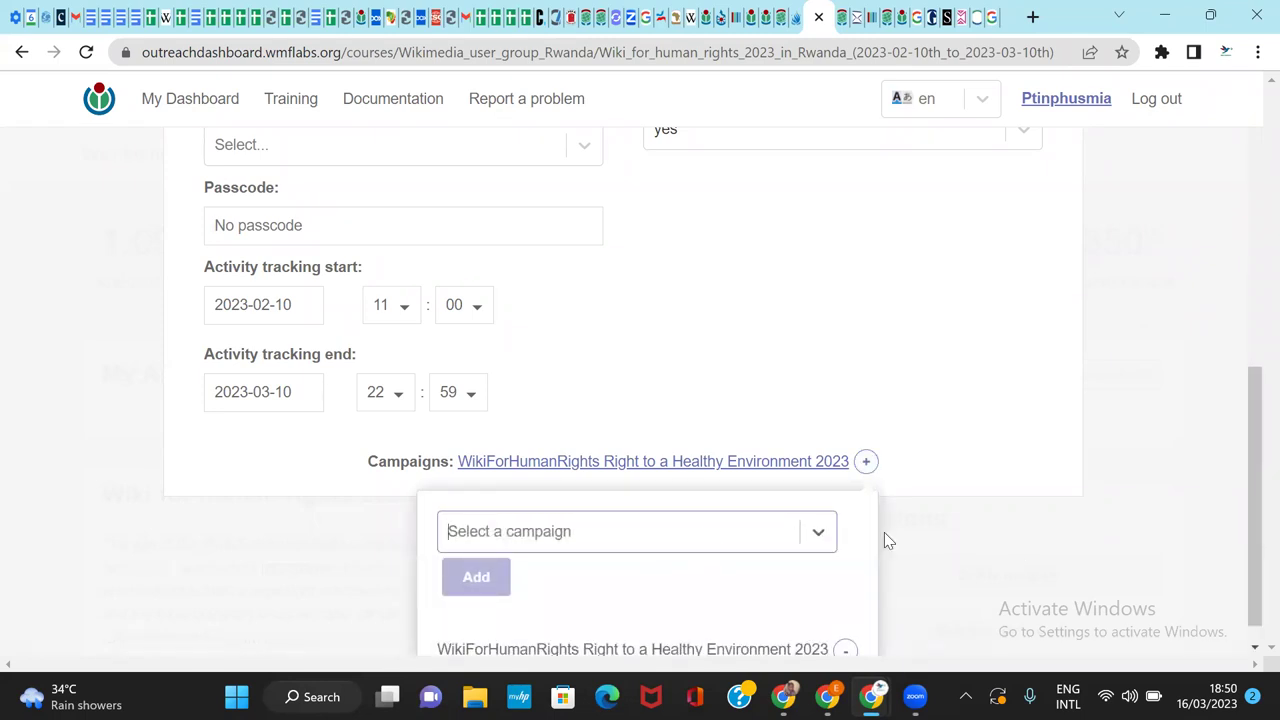
{"action": "left_click", "coordinate": [1250, 476]}
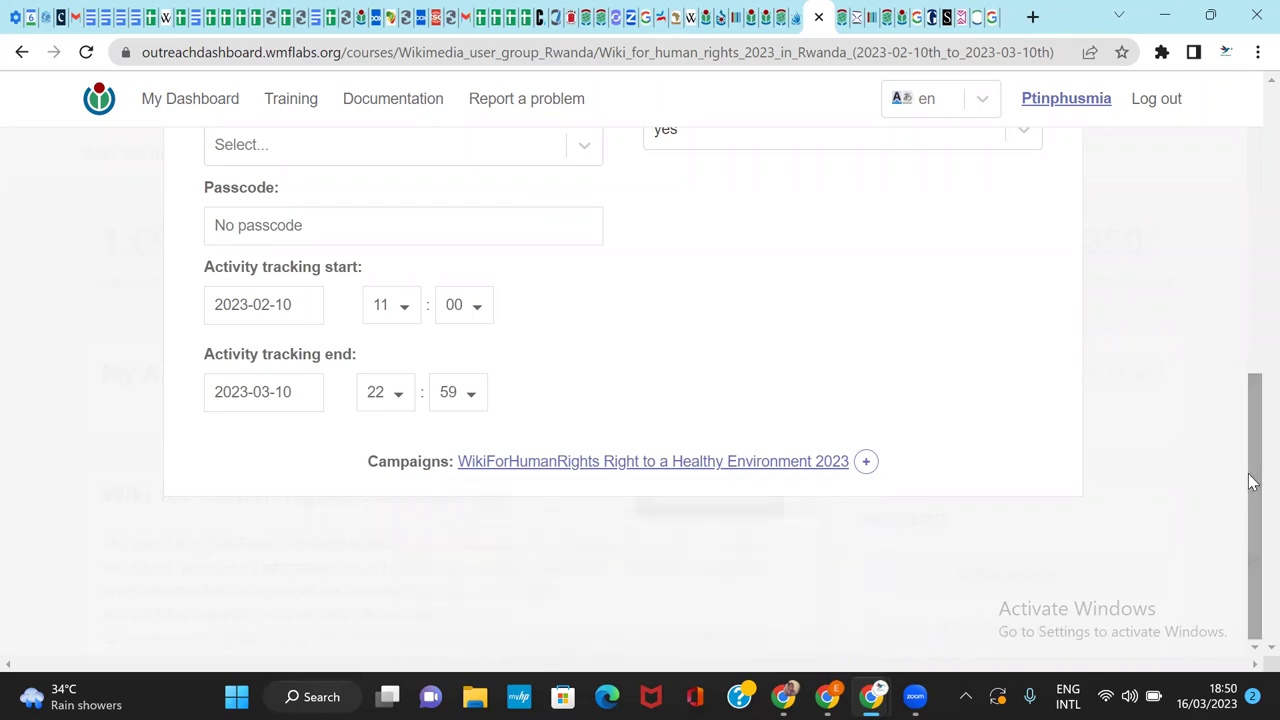
{"action": "left_click", "coordinate": [866, 466]}
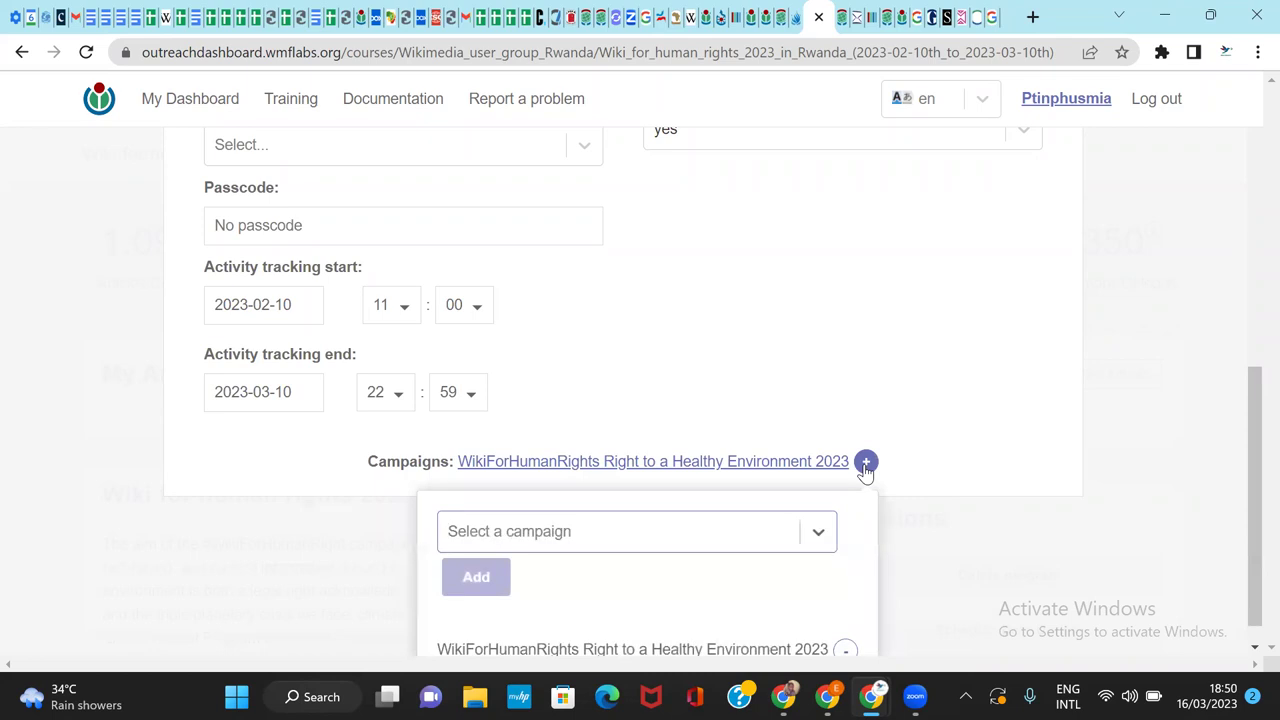
{"action": "left_click", "coordinate": [1250, 492]}
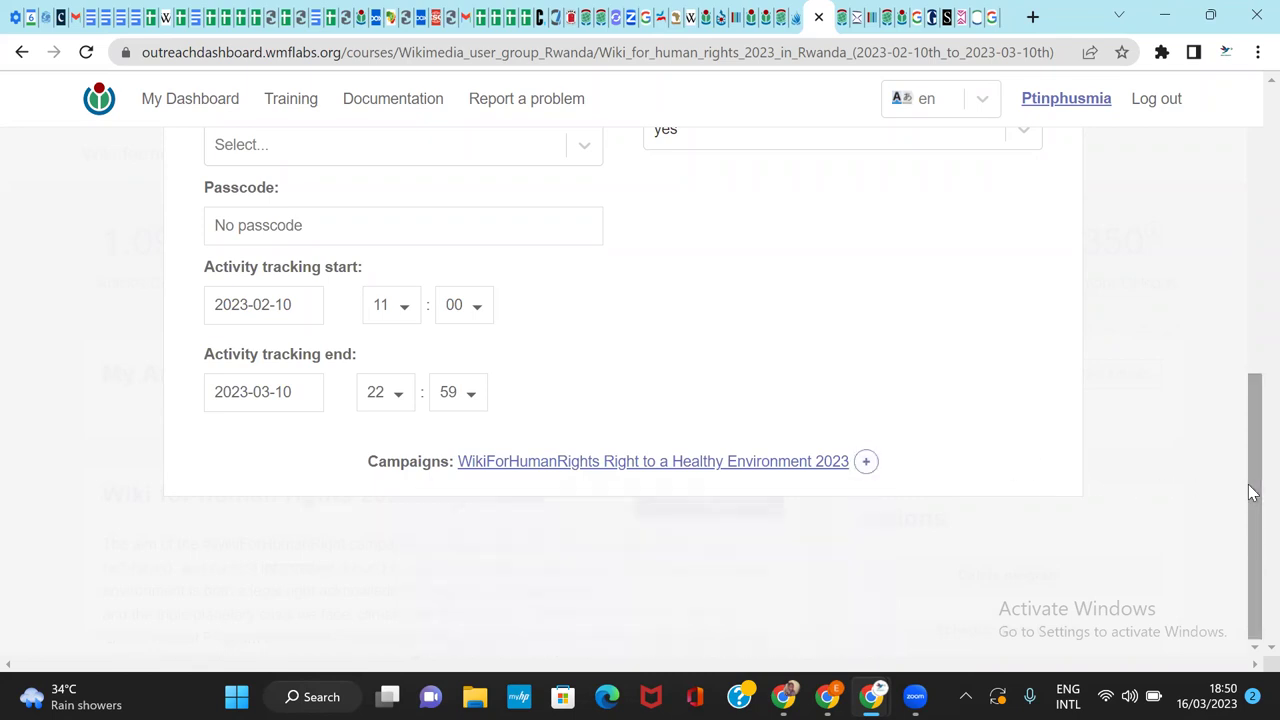
Step: Look through the campaigns offered for adding to the program, filtering the list by "w", and close the picker without adding one
{"action": "left_click", "coordinate": [865, 463]}
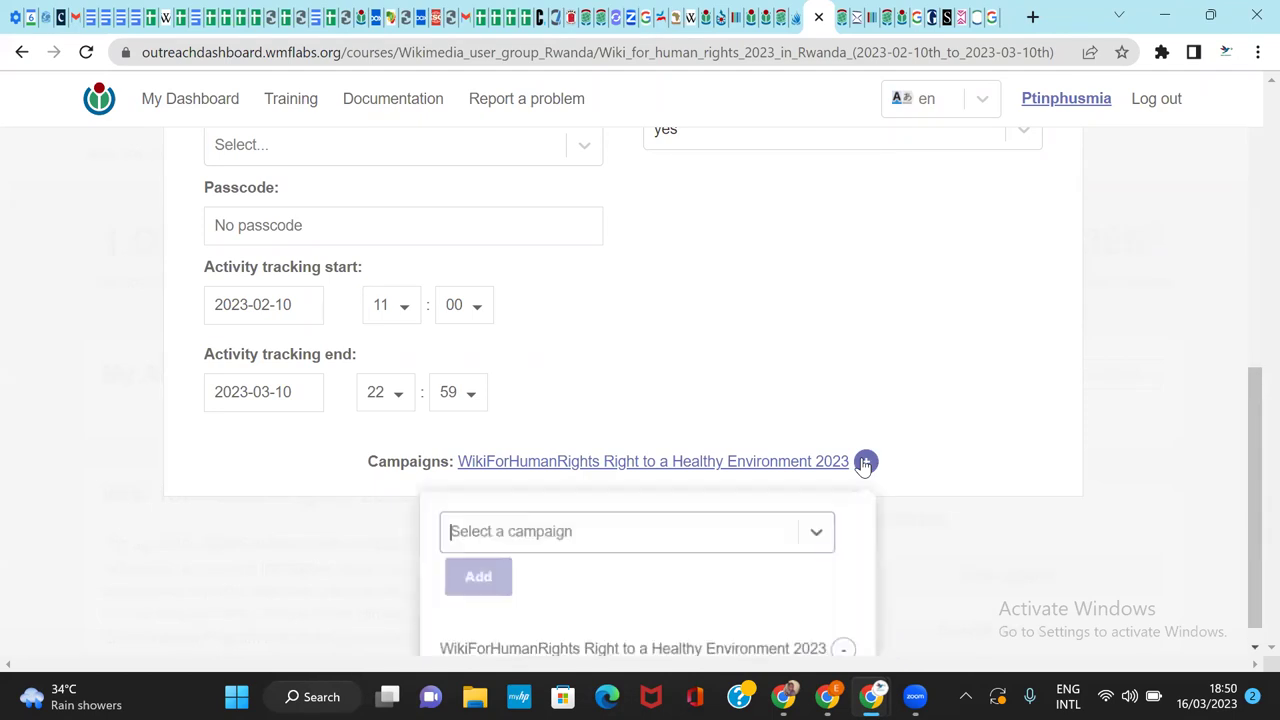
{"action": "left_click", "coordinate": [574, 537]}
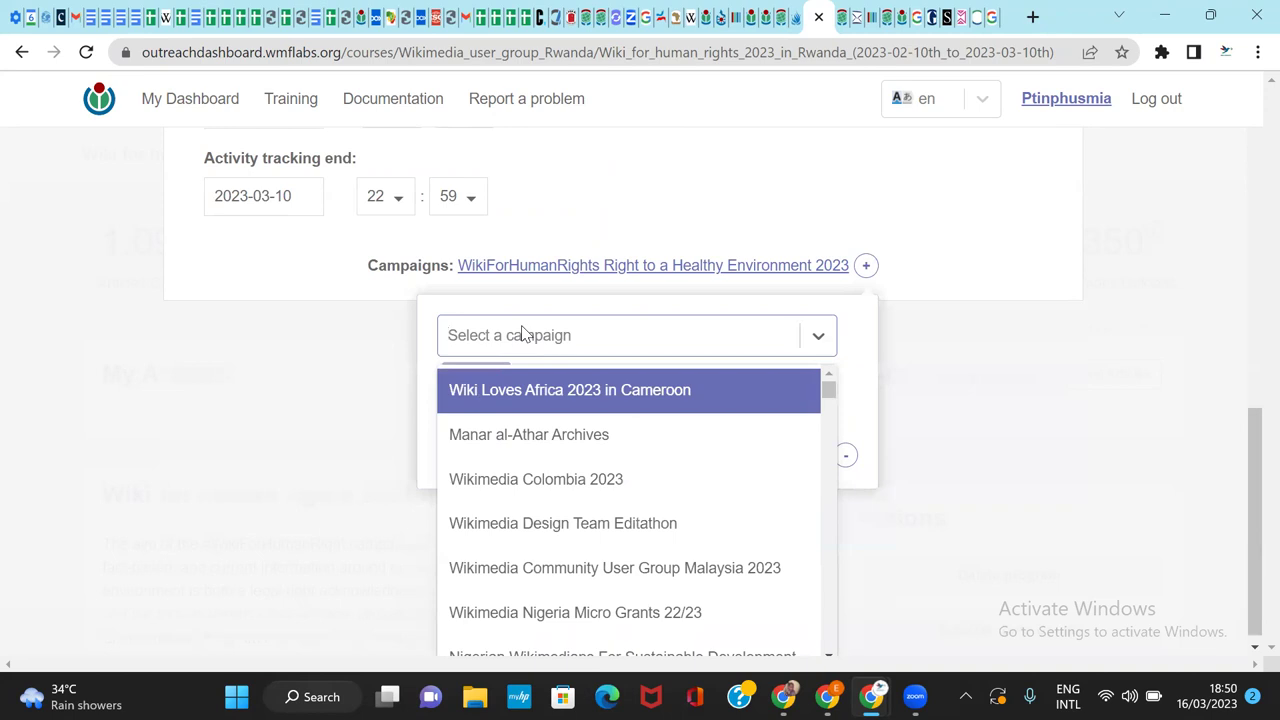
{"action": "type", "text": "w"}
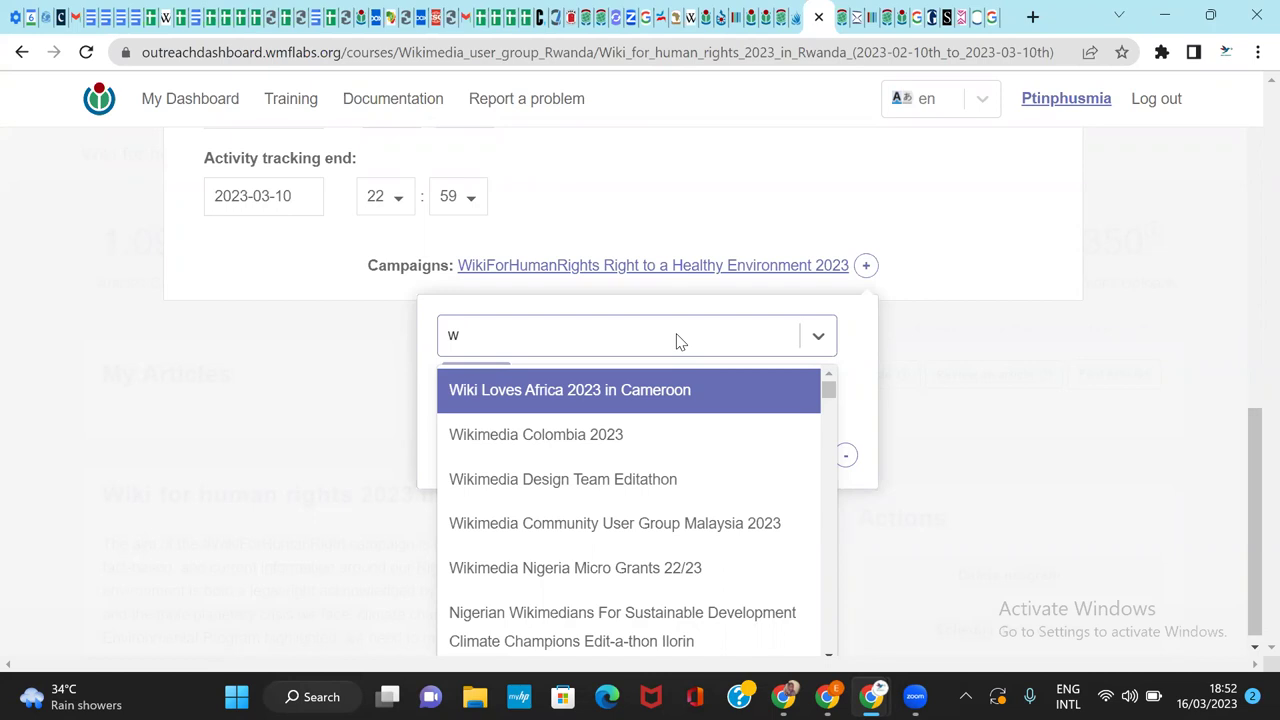
{"action": "key", "text": "BackSpace"}
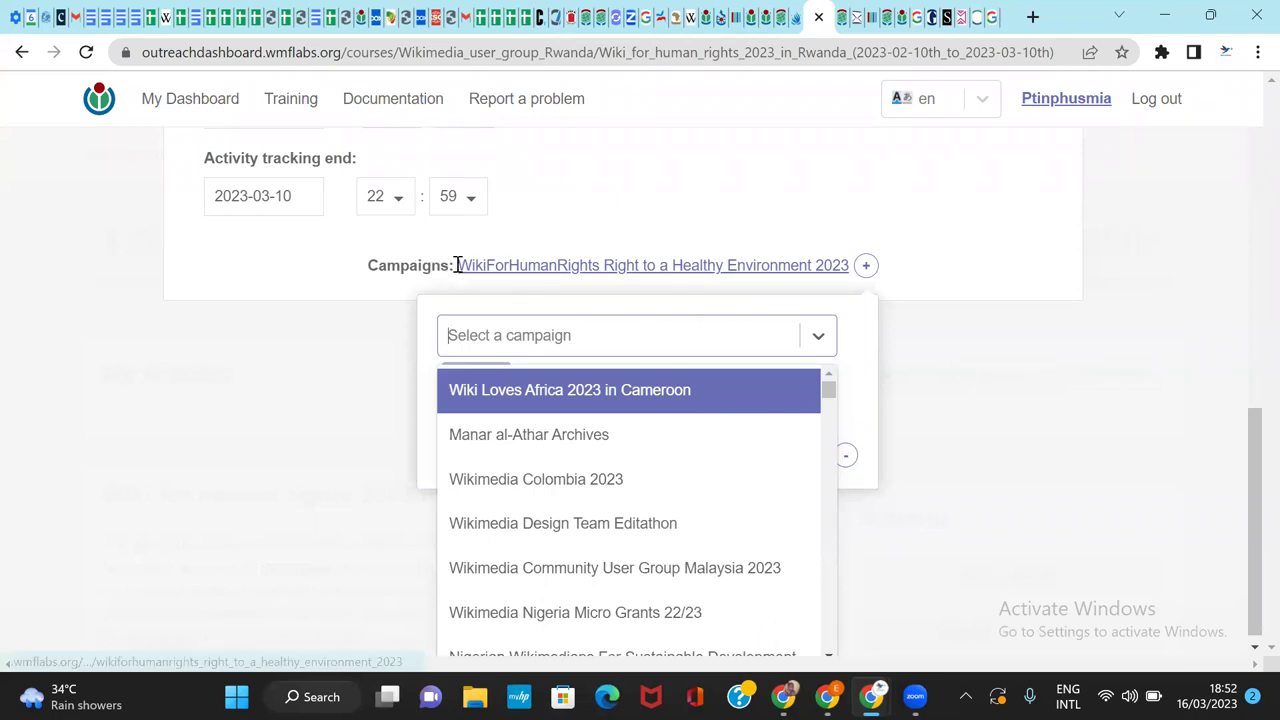
{"action": "left_click", "coordinate": [918, 305]}
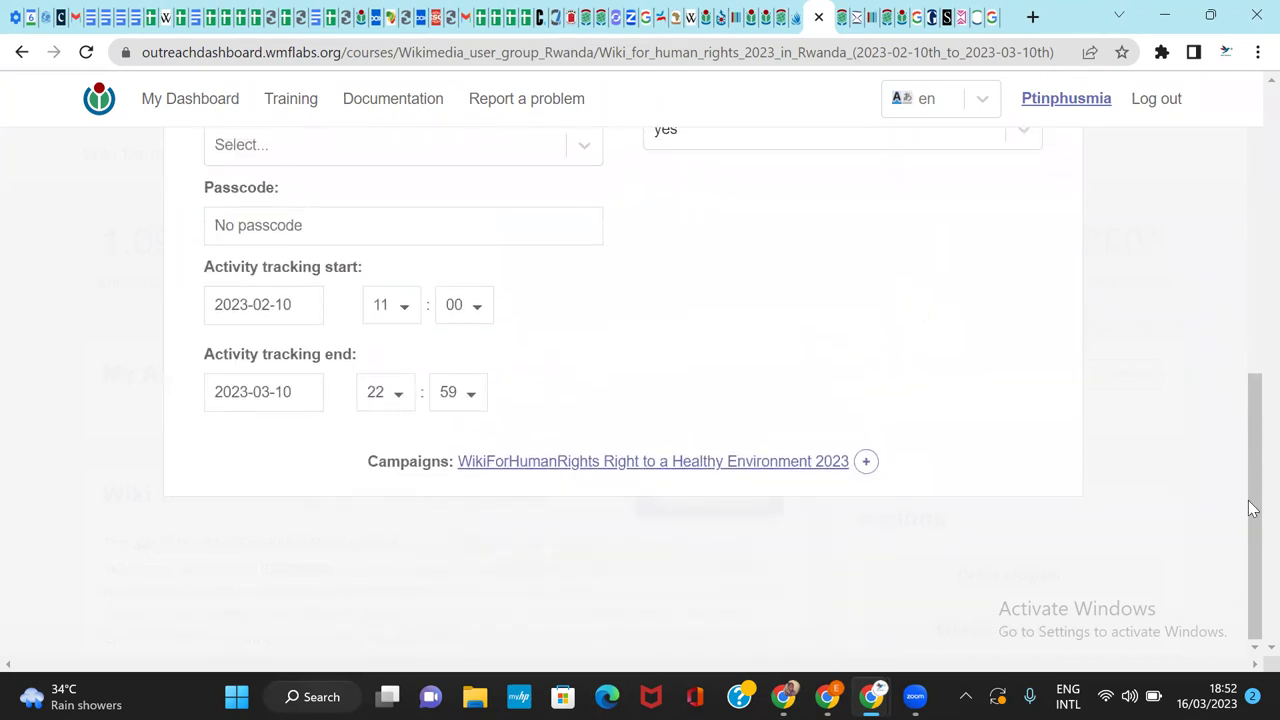
Step: Review the program's editable details from the facilitators and event dates down to the activity tracking dates and campaigns
{"action": "left_click_drag", "start_coordinate": [1253, 508], "coordinate": [1238, 181]}
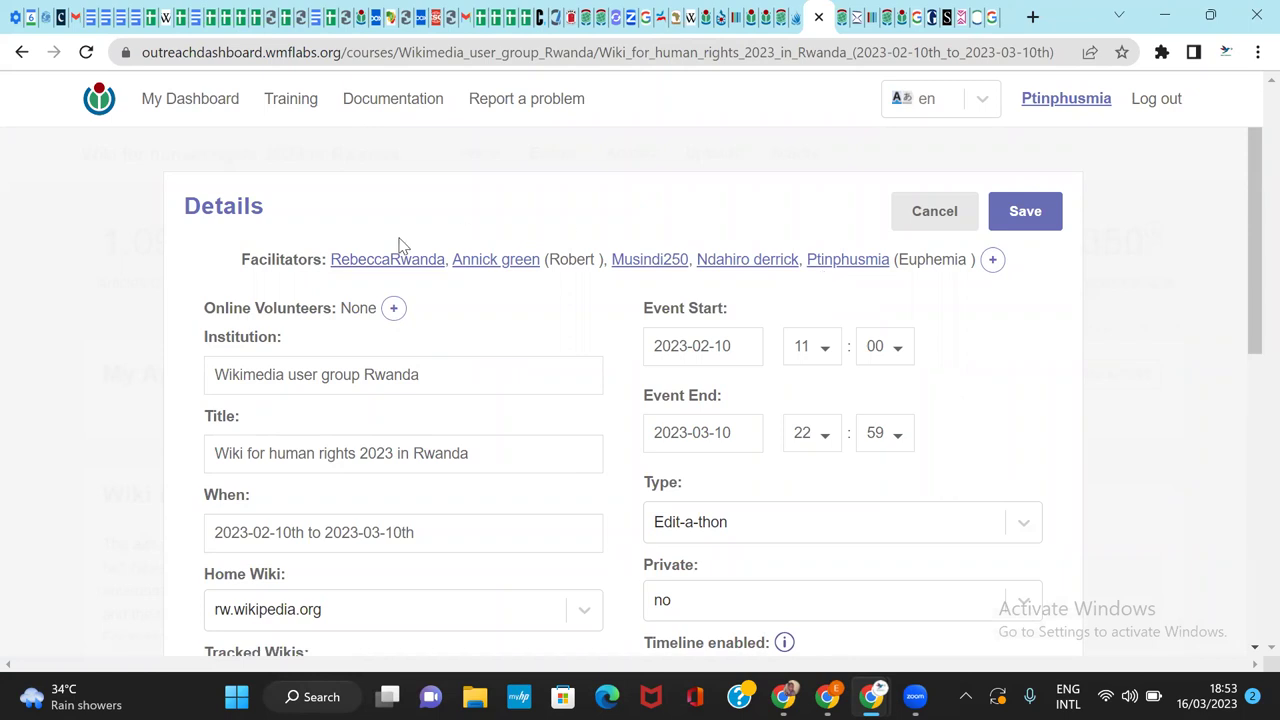
{"action": "left_click_drag", "start_coordinate": [1252, 204], "coordinate": [1252, 15]}
{"action": "left_click_drag", "start_coordinate": [1251, 277], "coordinate": [1215, 188]}
{"action": "left_click_drag", "start_coordinate": [1249, 286], "coordinate": [1243, 235]}
{"action": "scroll", "coordinate": [1250, 430], "scroll_direction": "down", "scroll_amount": 6}
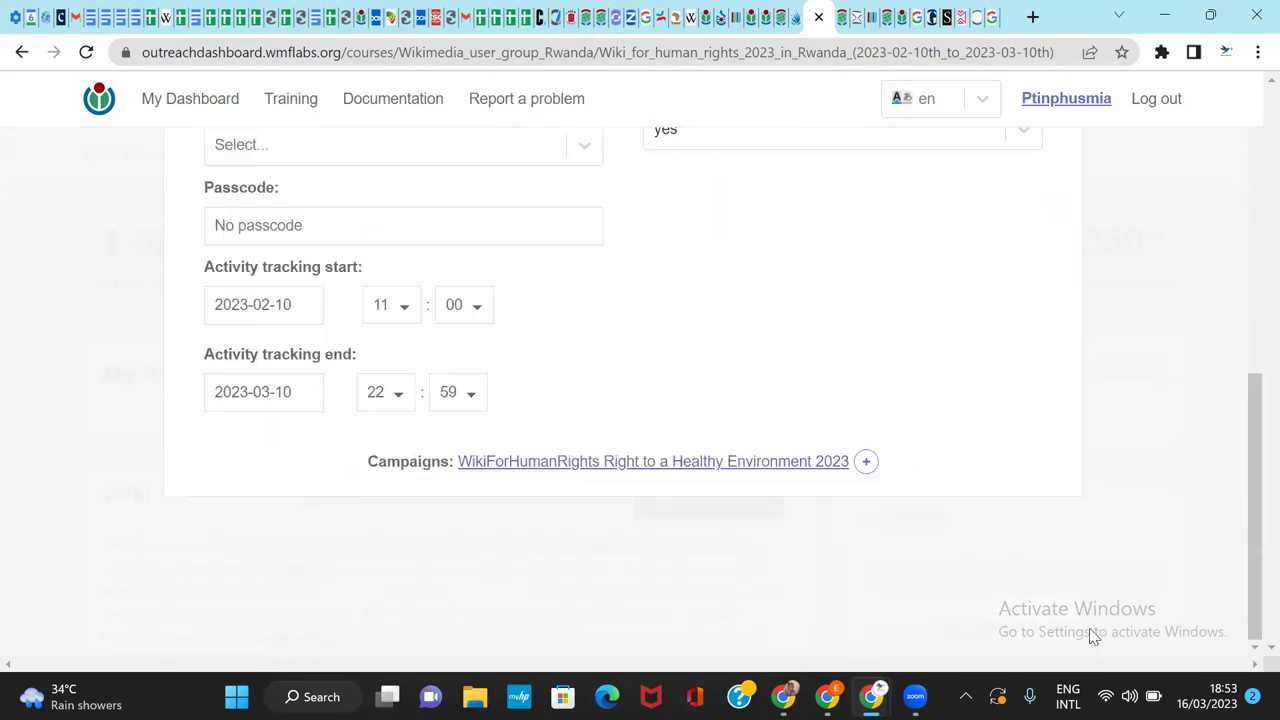
Step: Check the campaign picker in the program's editable details, close it without adding one, and review the facilitators, dates, type and tracked wikis
{"action": "left_click", "coordinate": [866, 463]}
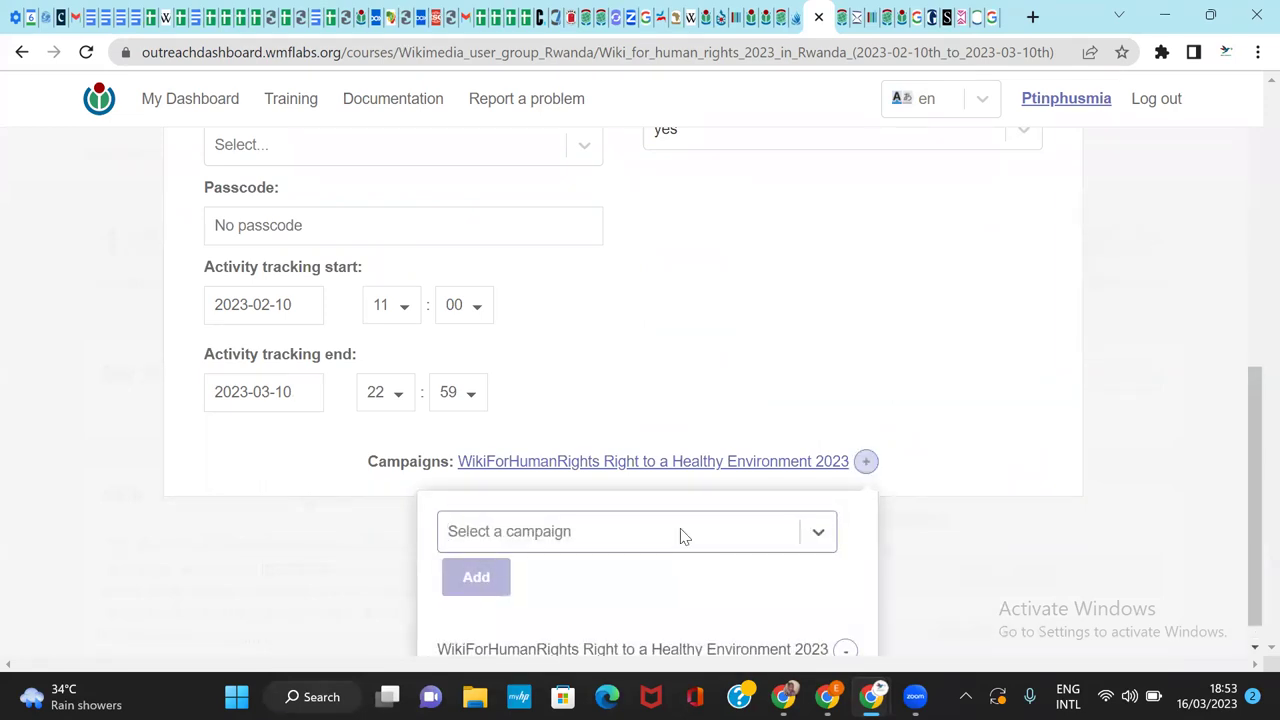
{"action": "left_click", "coordinate": [1036, 360]}
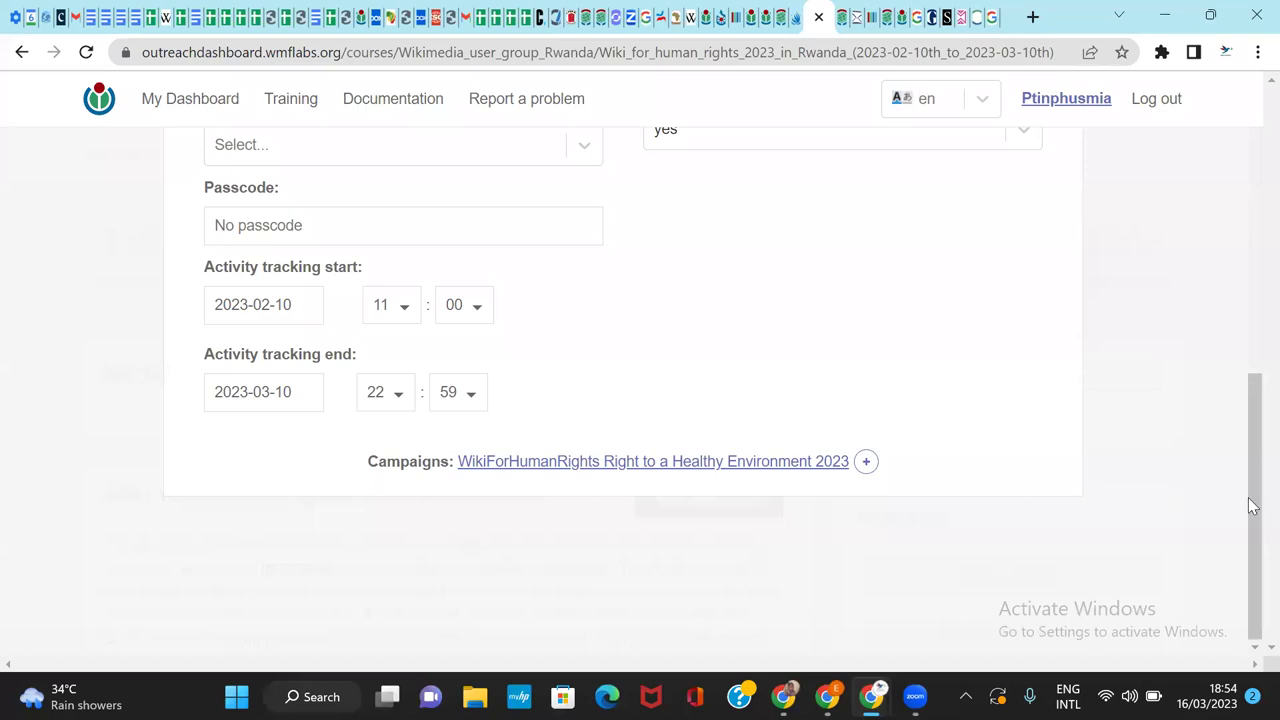
{"action": "left_click_drag", "start_coordinate": [1253, 512], "coordinate": [1208, 189]}
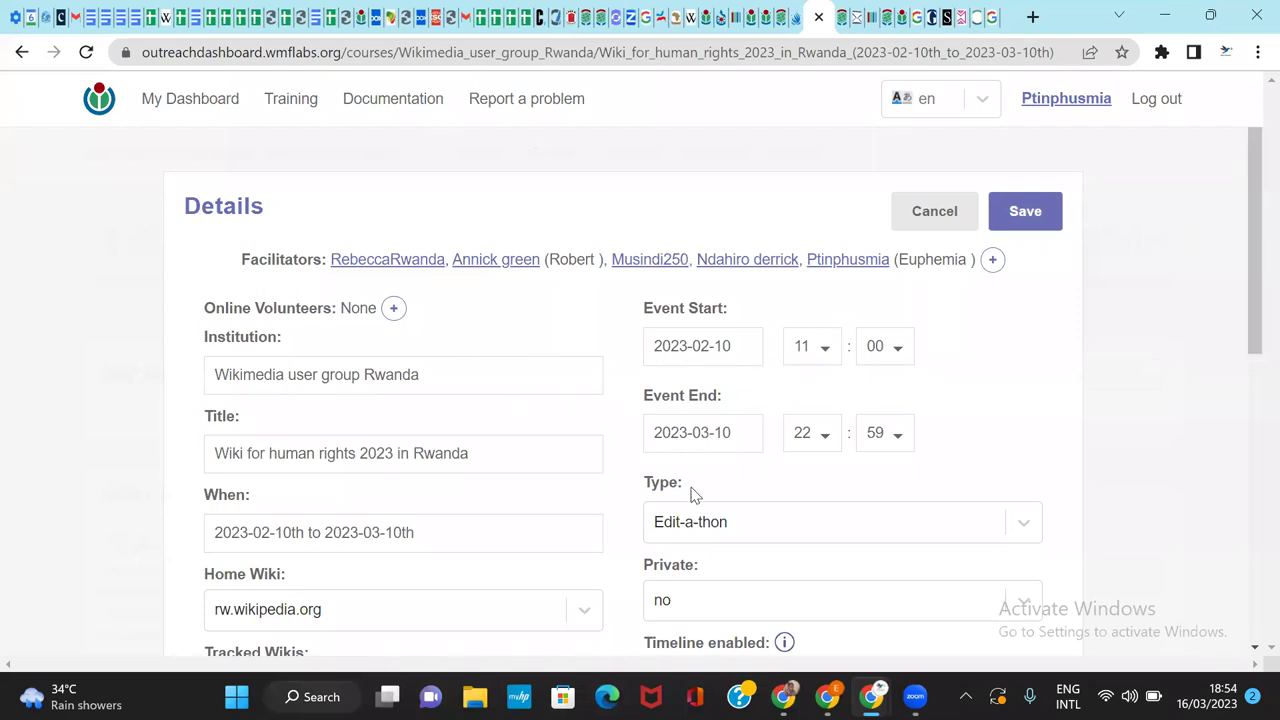
{"action": "mouse_move", "coordinate": [1250, 200]}
{"action": "left_mouse_down"}
{"action": "mouse_move", "coordinate": [1249, 529]}
{"action": "mouse_move", "coordinate": [1249, 323]}
{"action": "mouse_move", "coordinate": [1231, 201]}
{"action": "left_mouse_up"}
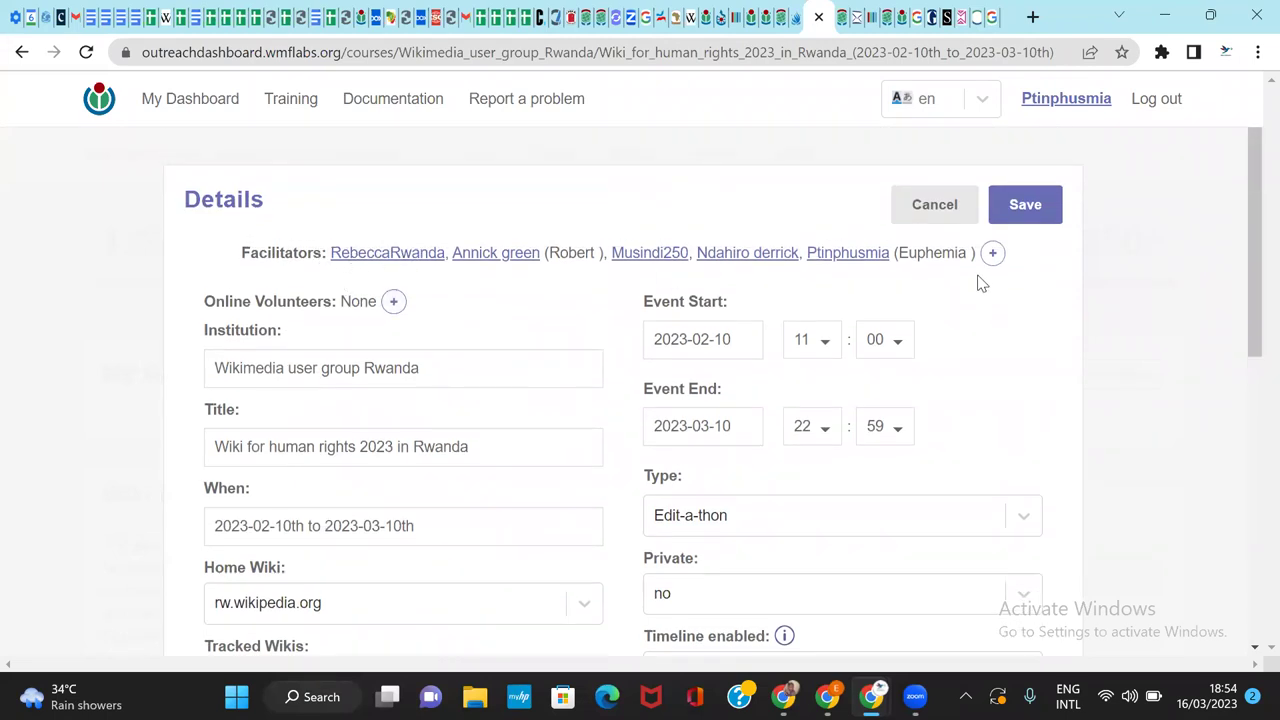
{"action": "left_click_drag", "start_coordinate": [1250, 217], "coordinate": [1250, 243]}
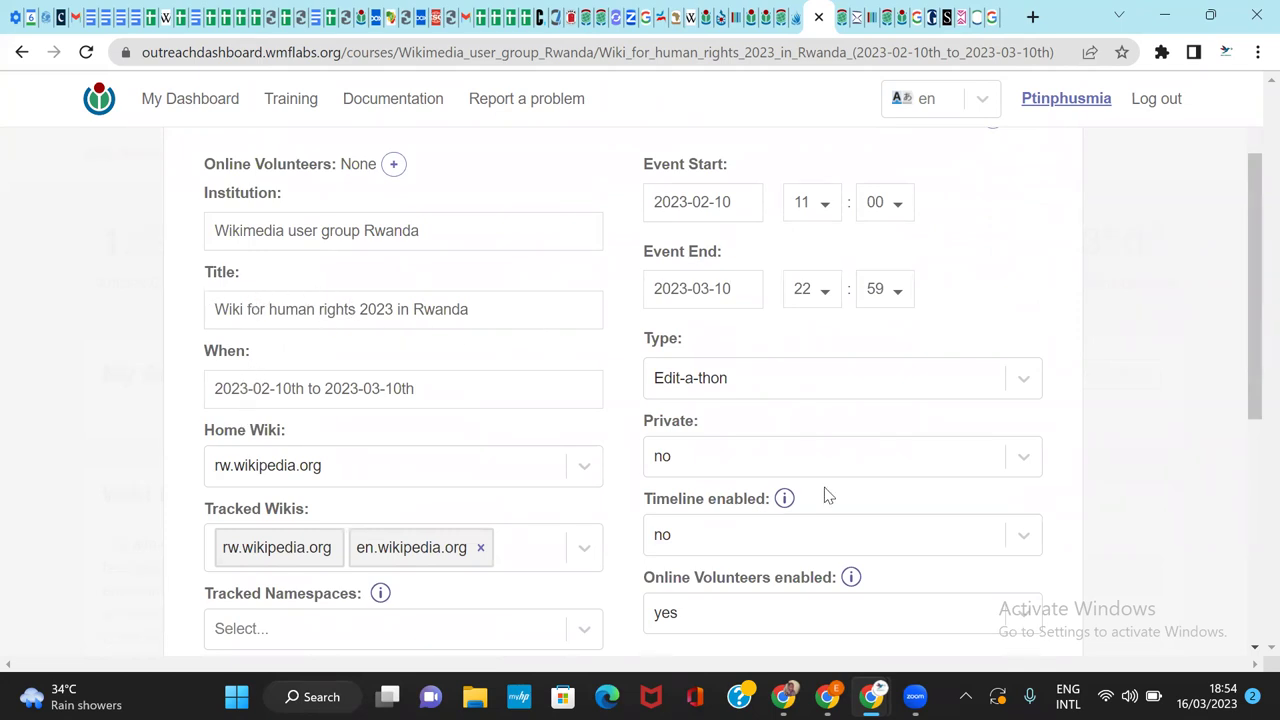
{"action": "left_click_drag", "start_coordinate": [1248, 267], "coordinate": [1210, 137]}
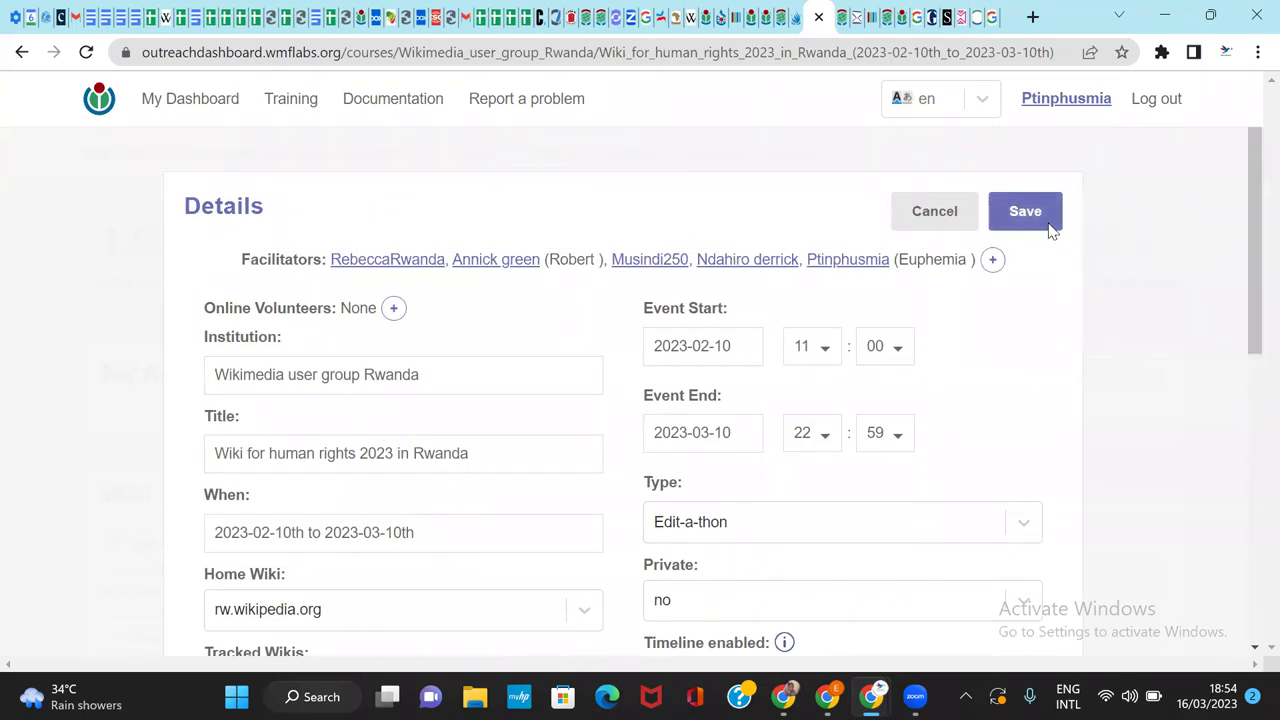
Step: Leave the program's details without saving and view the campaign's home page, followed by the page for creating a new campaign
{"action": "left_click", "coordinate": [20, 55]}
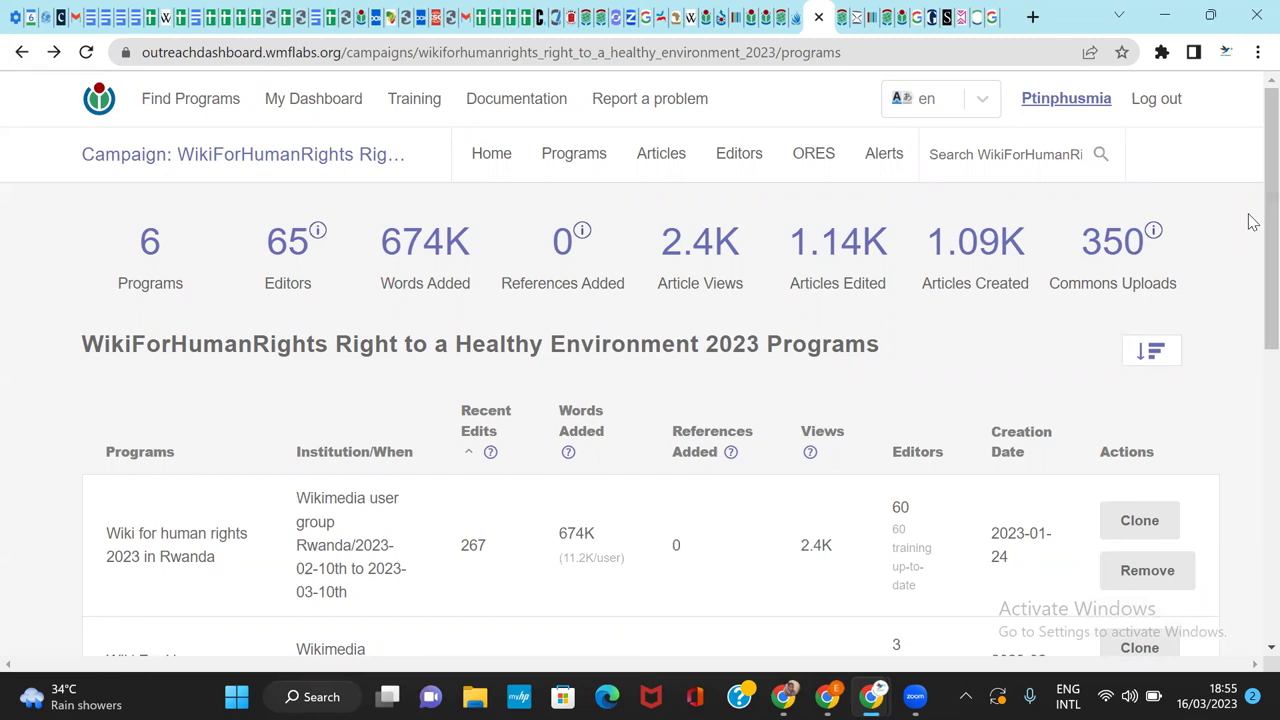
{"action": "left_click", "coordinate": [491, 165]}
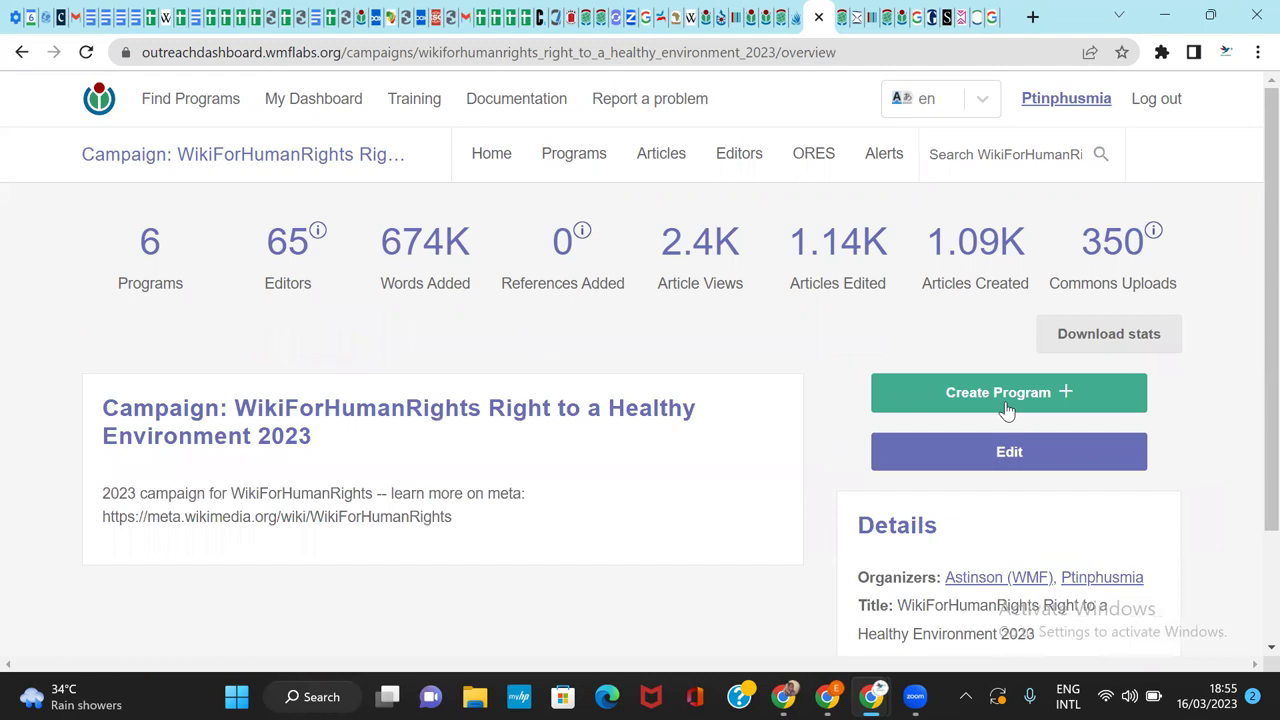
{"action": "left_click", "coordinate": [705, 22]}
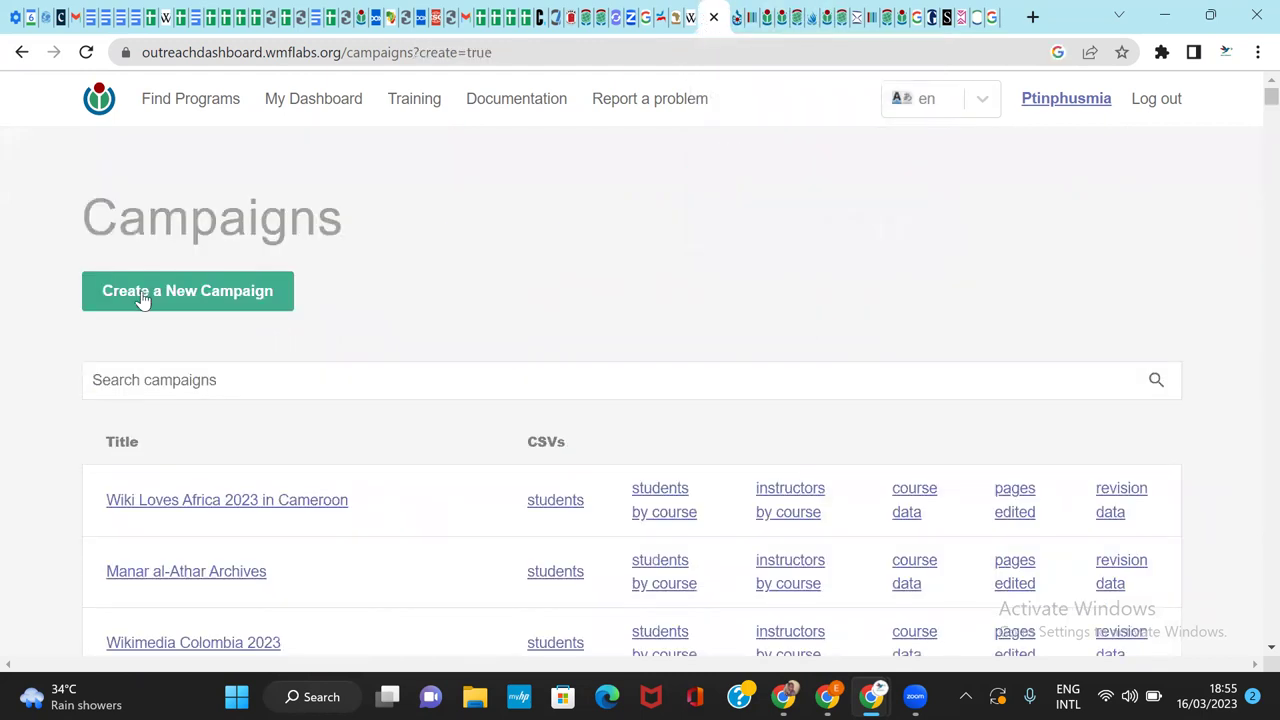
Step: View the independent program creation options from My Dashboard, back out without creating one, and compare them with the campaign's Create Program option
{"action": "left_click", "coordinate": [303, 108]}
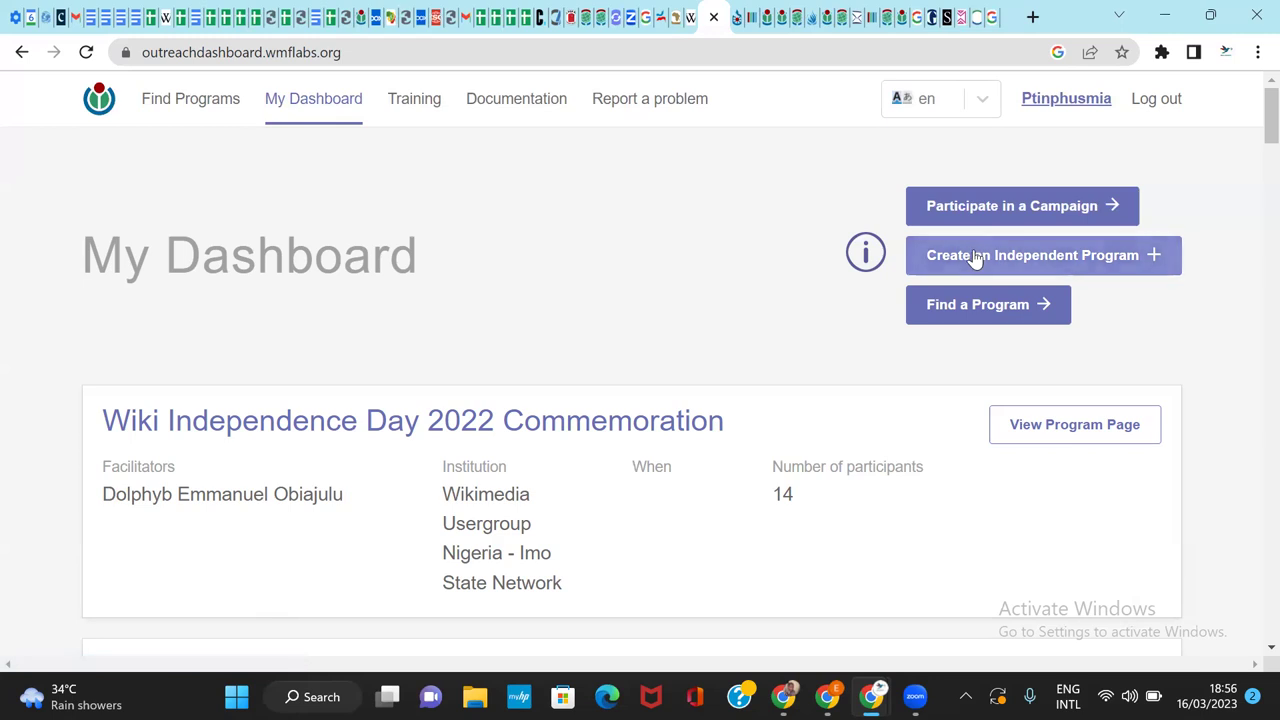
{"action": "left_click", "coordinate": [1035, 262]}
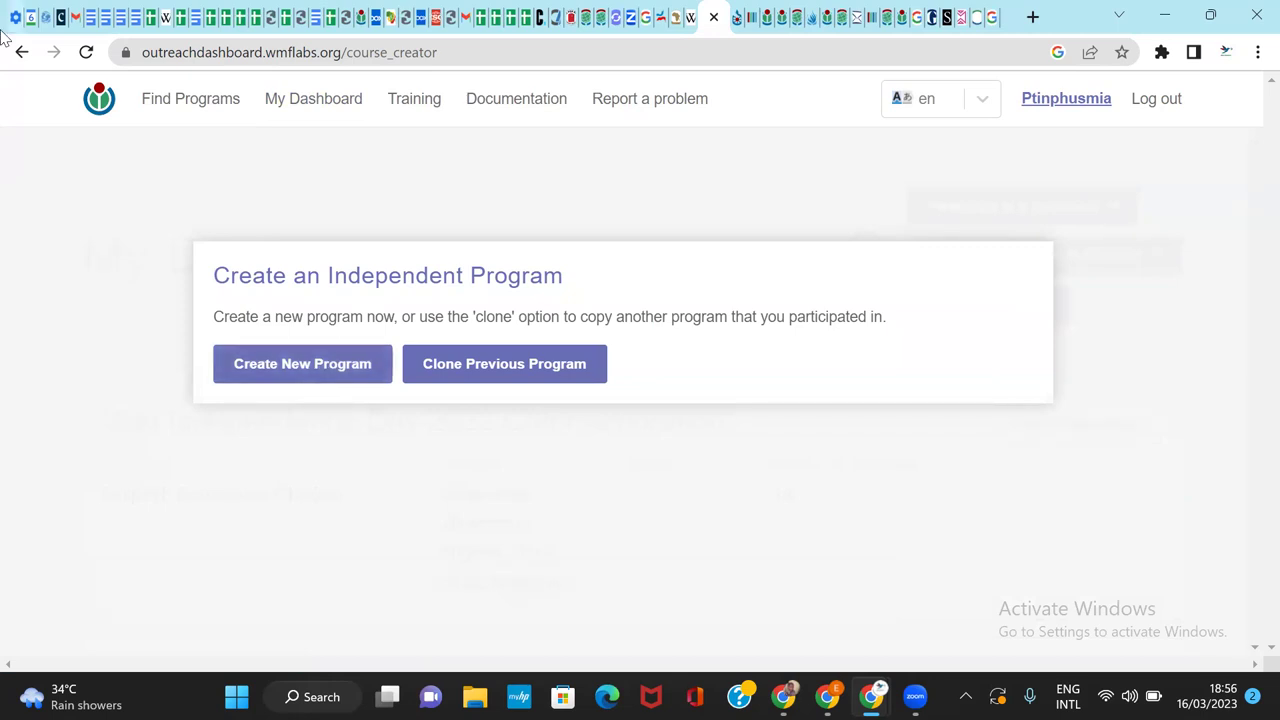
{"action": "left_click", "coordinate": [22, 52]}
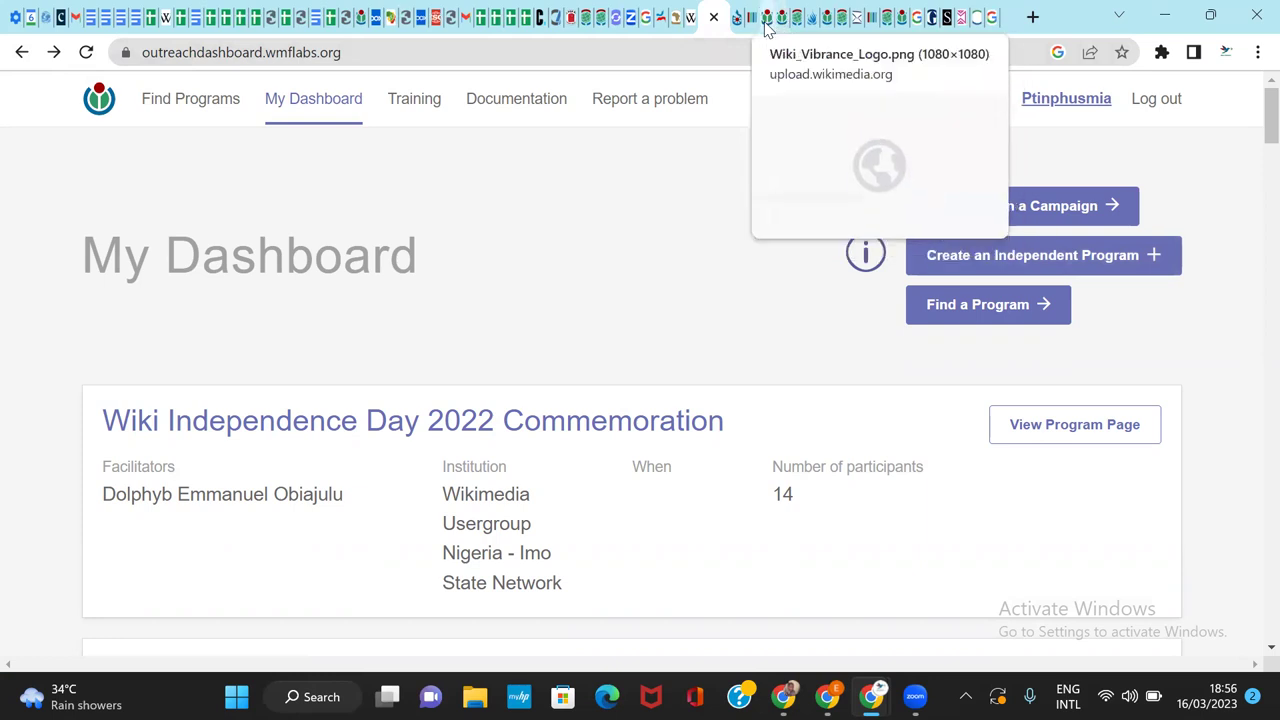
{"action": "left_click", "coordinate": [829, 22]}
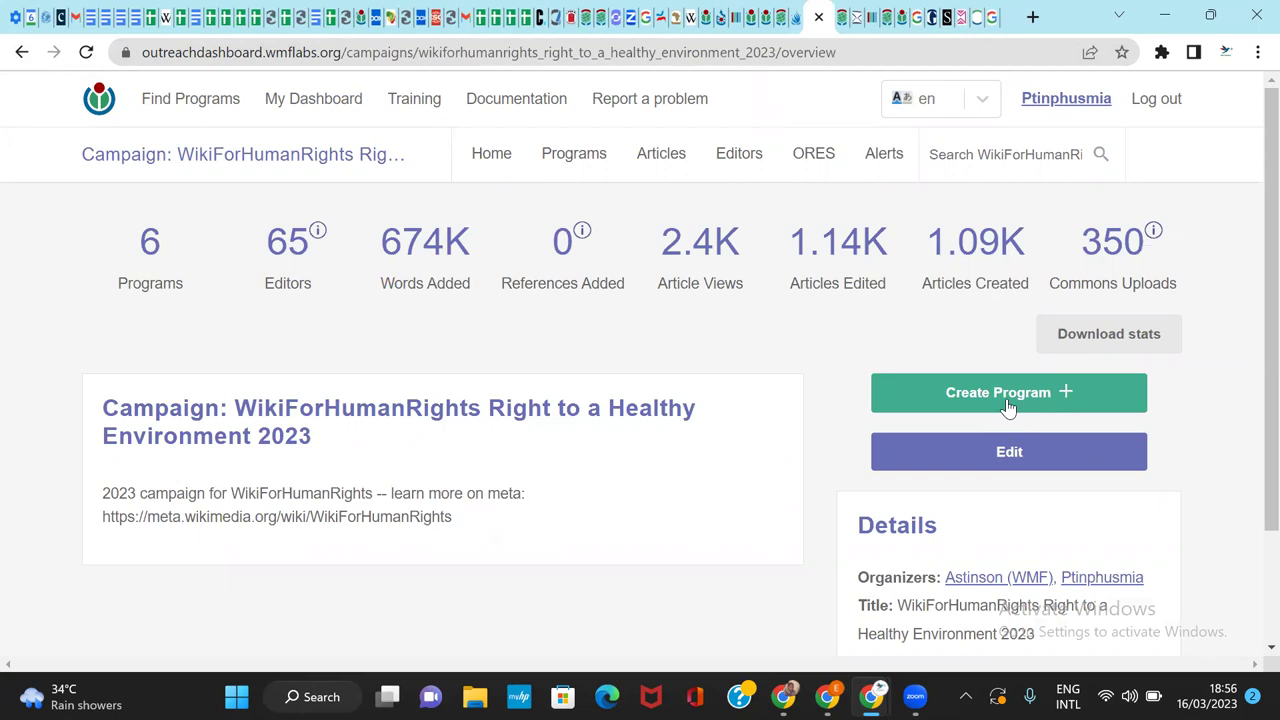
{"action": "left_click", "coordinate": [703, 22]}
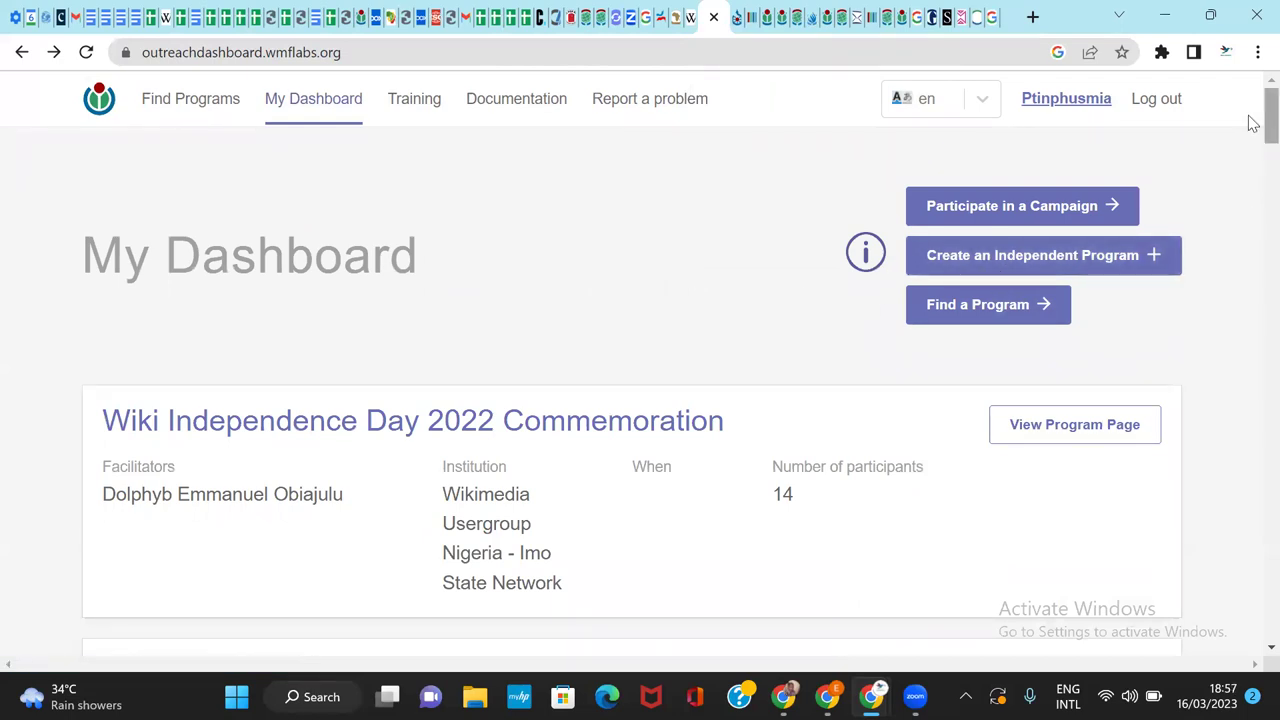
Step: Look over the Wiki Independence Day 2022 Commemoration program's page and return to My Dashboard
{"action": "left_click_drag", "start_coordinate": [1262, 118], "coordinate": [1257, 15]}
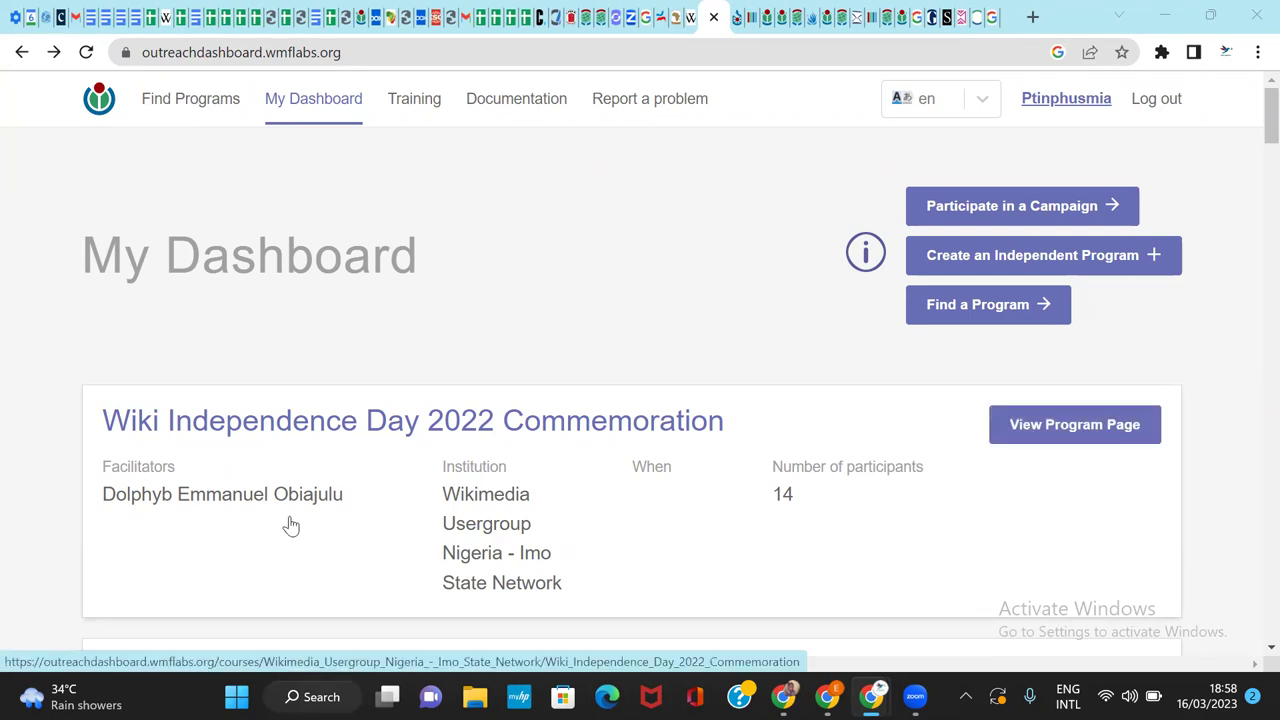
{"action": "left_click", "coordinate": [316, 559]}
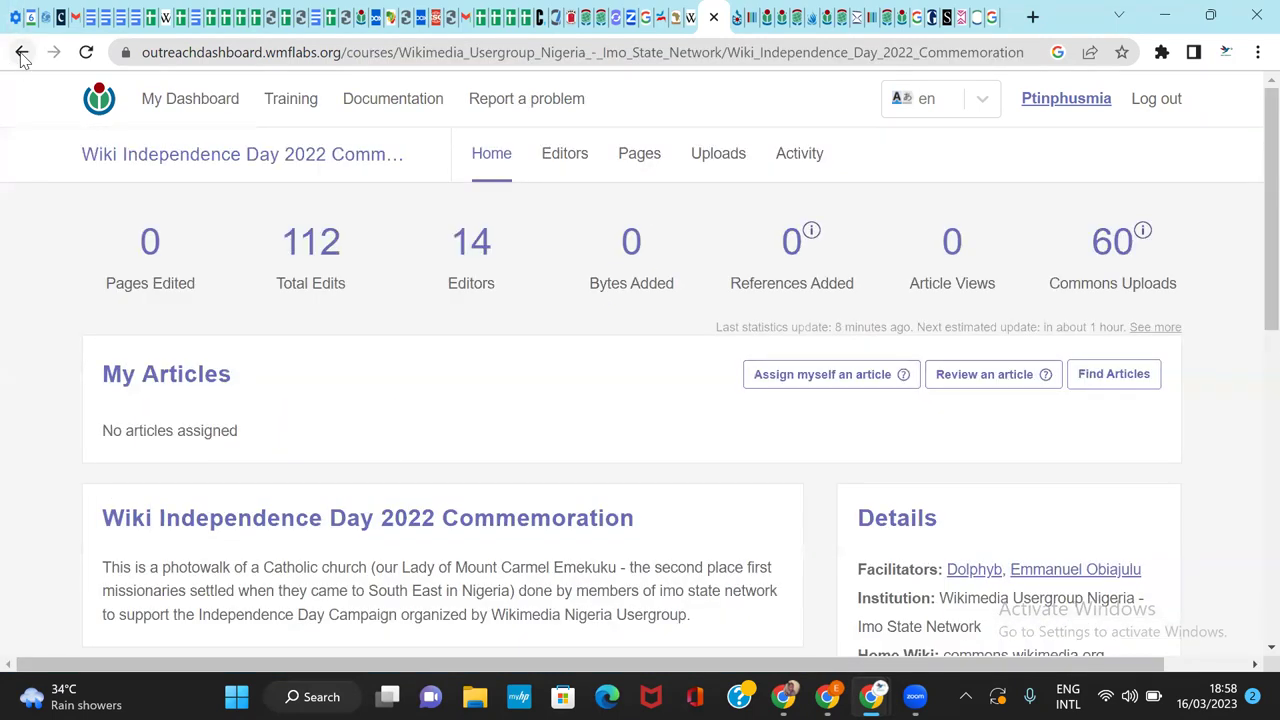
{"action": "left_click", "coordinate": [21, 51]}
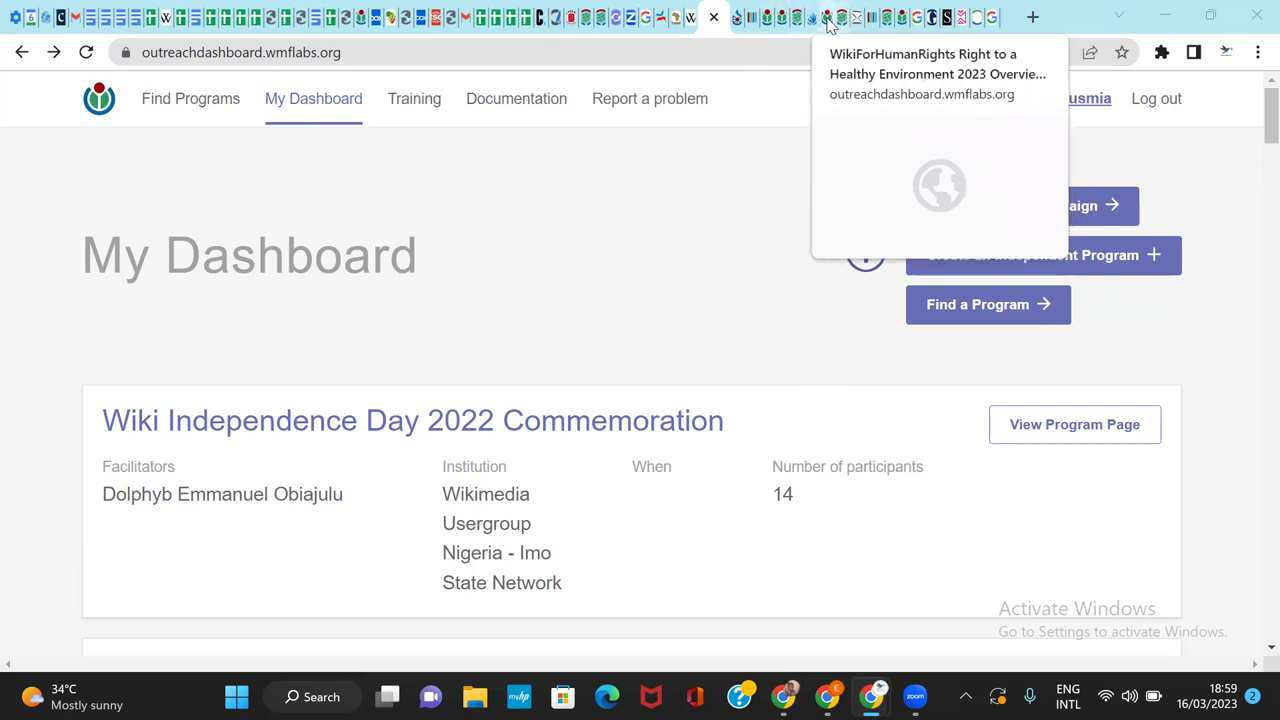
Step: Open the Wiki for human rights 2023 in Rwanda program from the WikiForHumanRights campaign's program list
{"action": "left_click", "coordinate": [852, 18]}
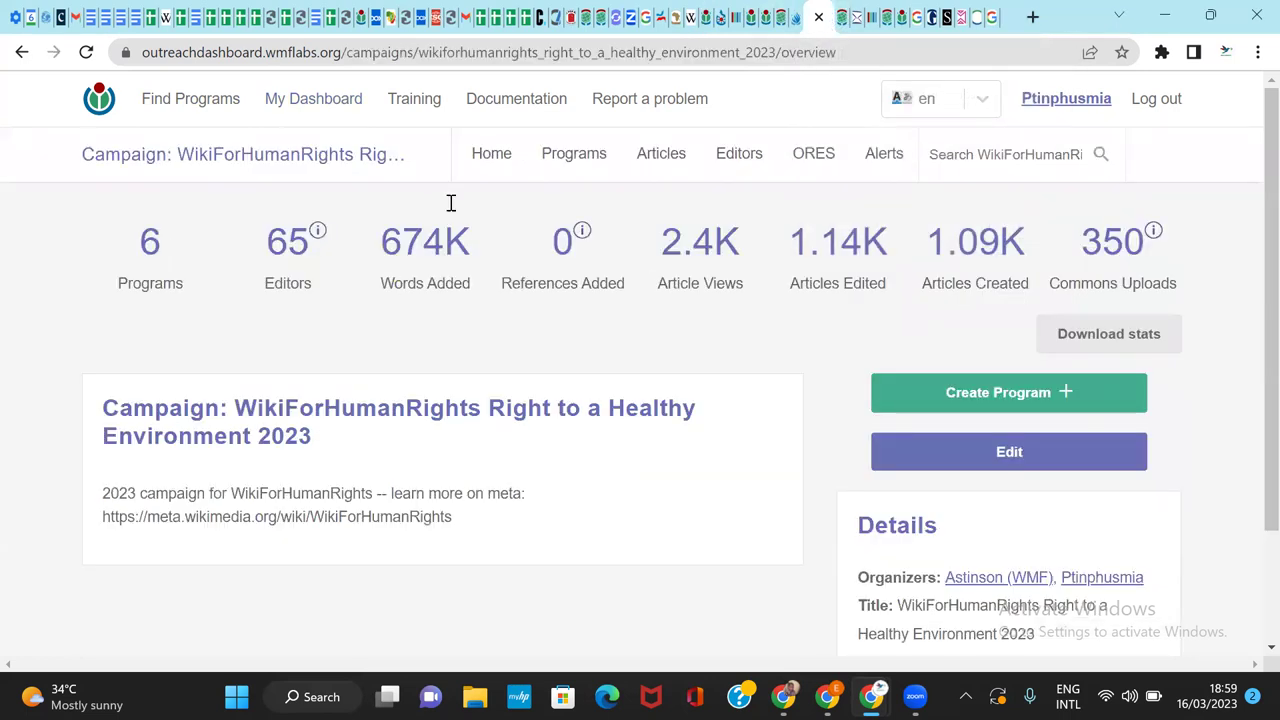
{"action": "left_click", "coordinate": [574, 160]}
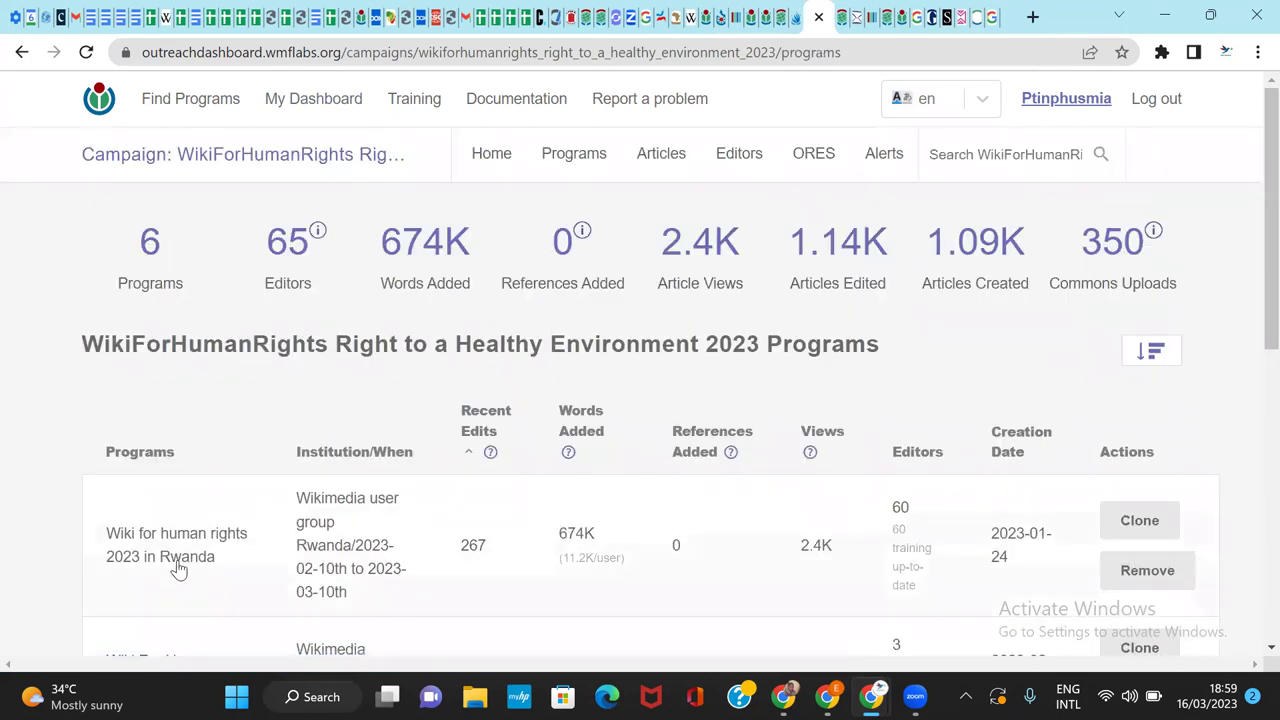
{"action": "left_click", "coordinate": [177, 569]}
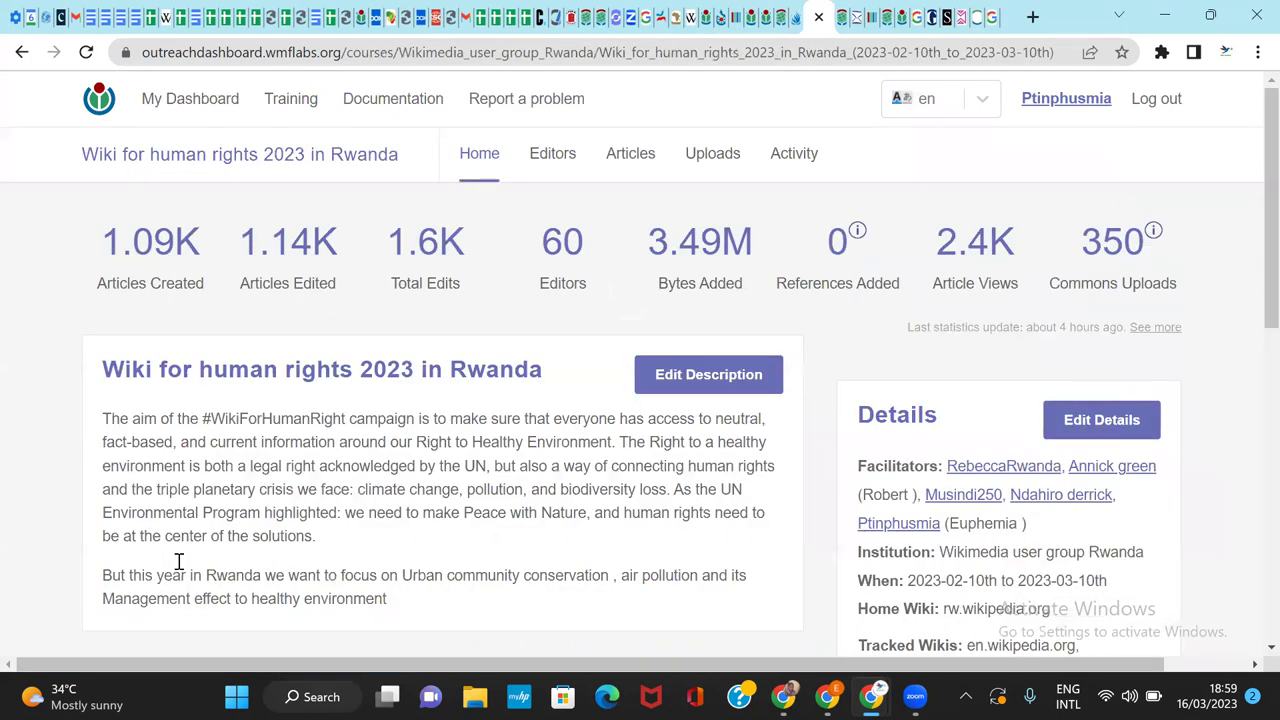
Step: Inspect the options for adding or removing editors in the program's Editors Overview, and close them without adding anyone
{"action": "left_click", "coordinate": [560, 163]}
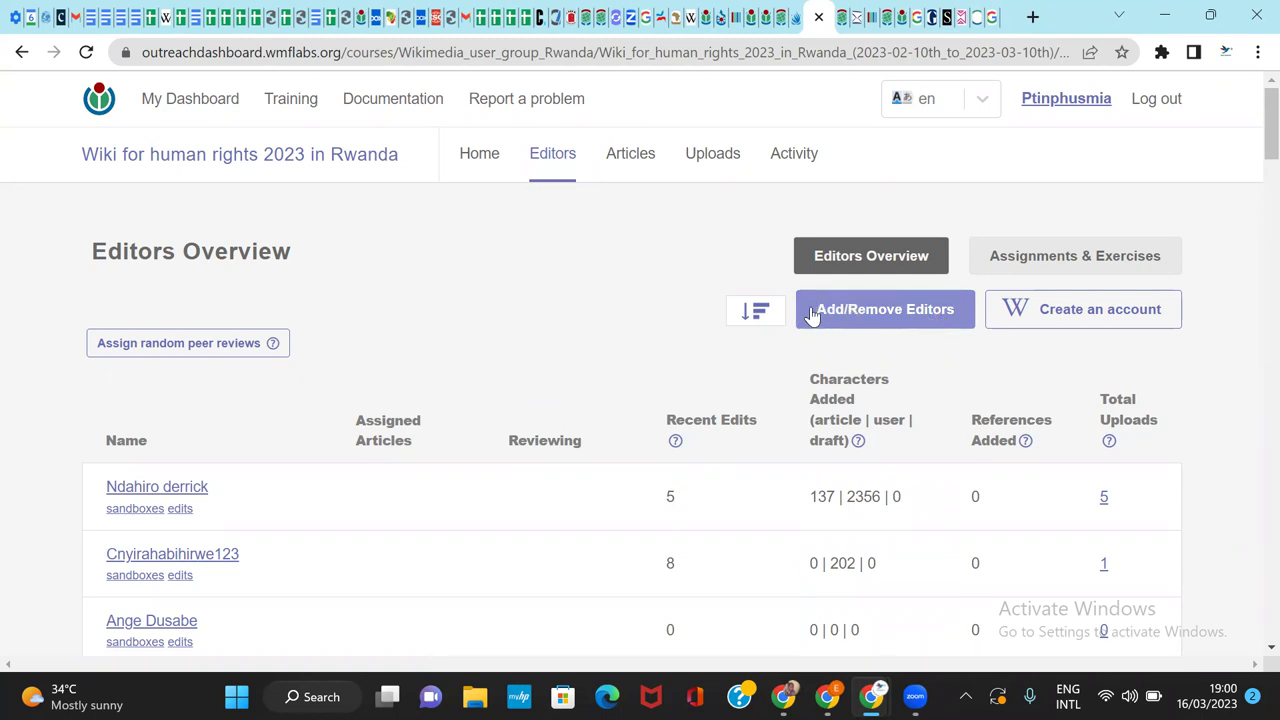
{"action": "left_click", "coordinate": [870, 314]}
{"action": "scroll", "coordinate": [871, 317], "scroll_direction": "down", "scroll_amount": 2}
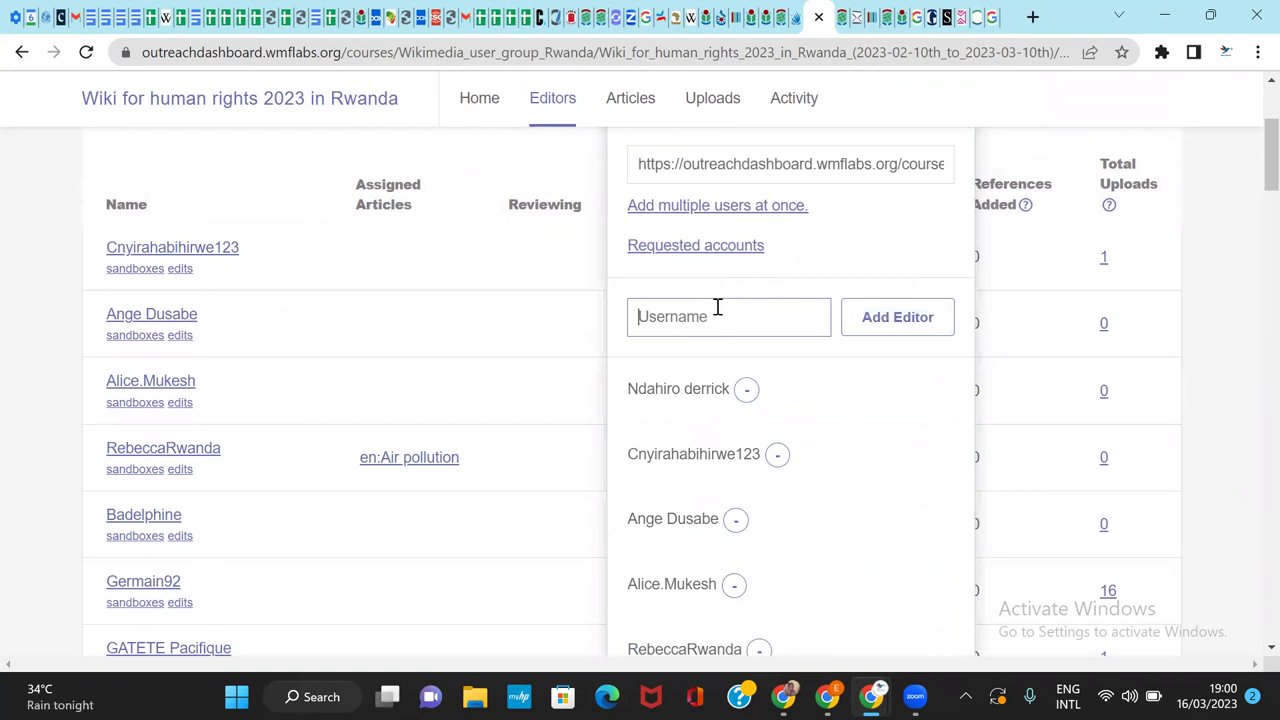
{"action": "left_click", "coordinate": [911, 317]}
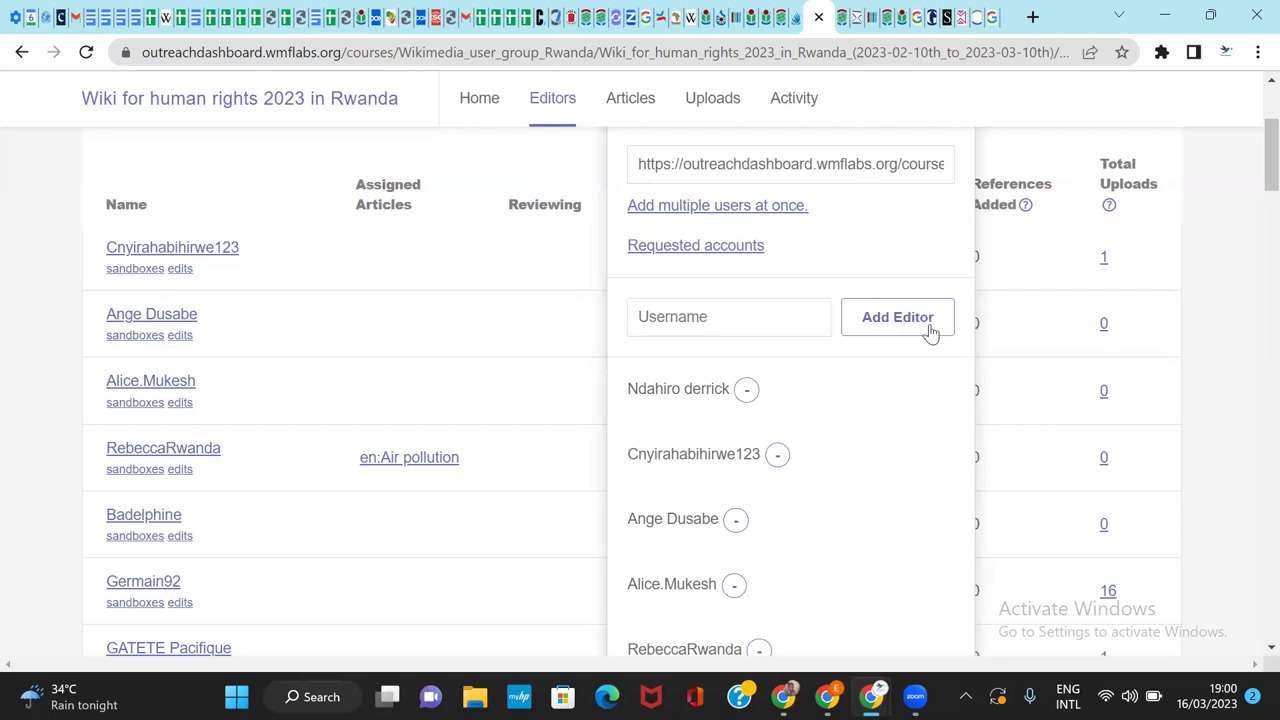
{"action": "left_click", "coordinate": [982, 600]}
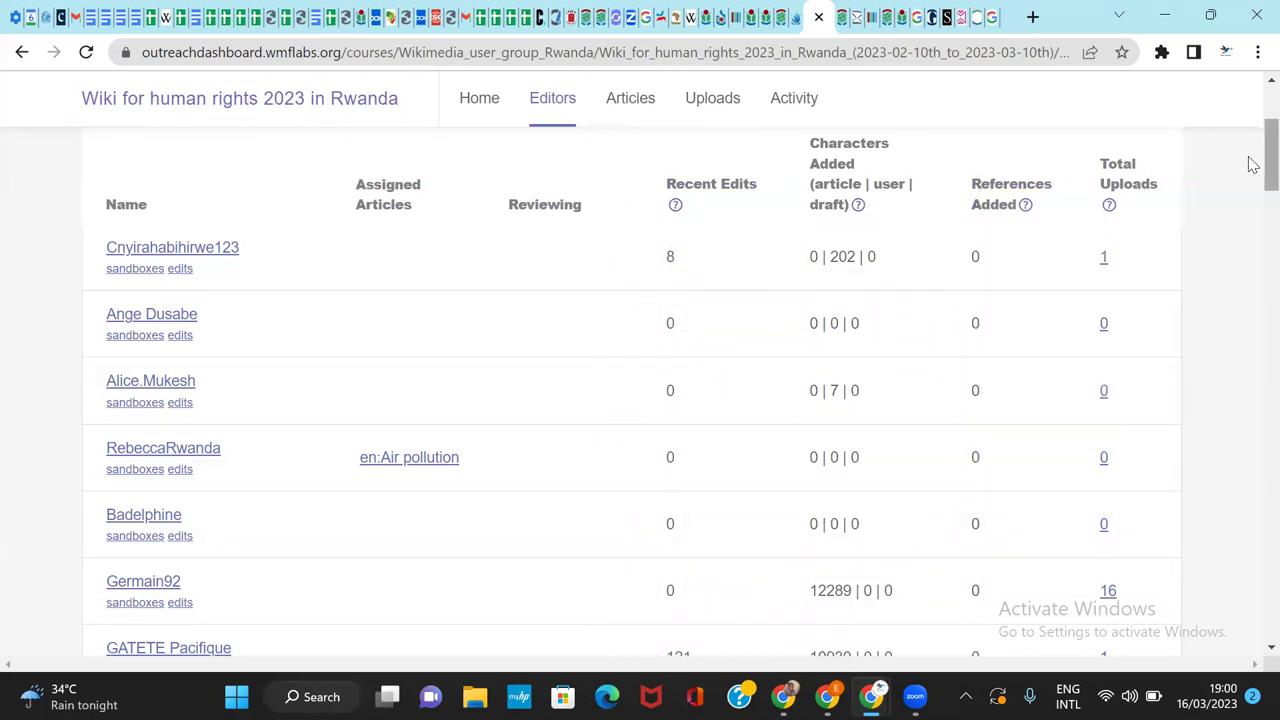
{"action": "scroll", "coordinate": [1252, 160], "scroll_direction": "up", "scroll_amount": 3}
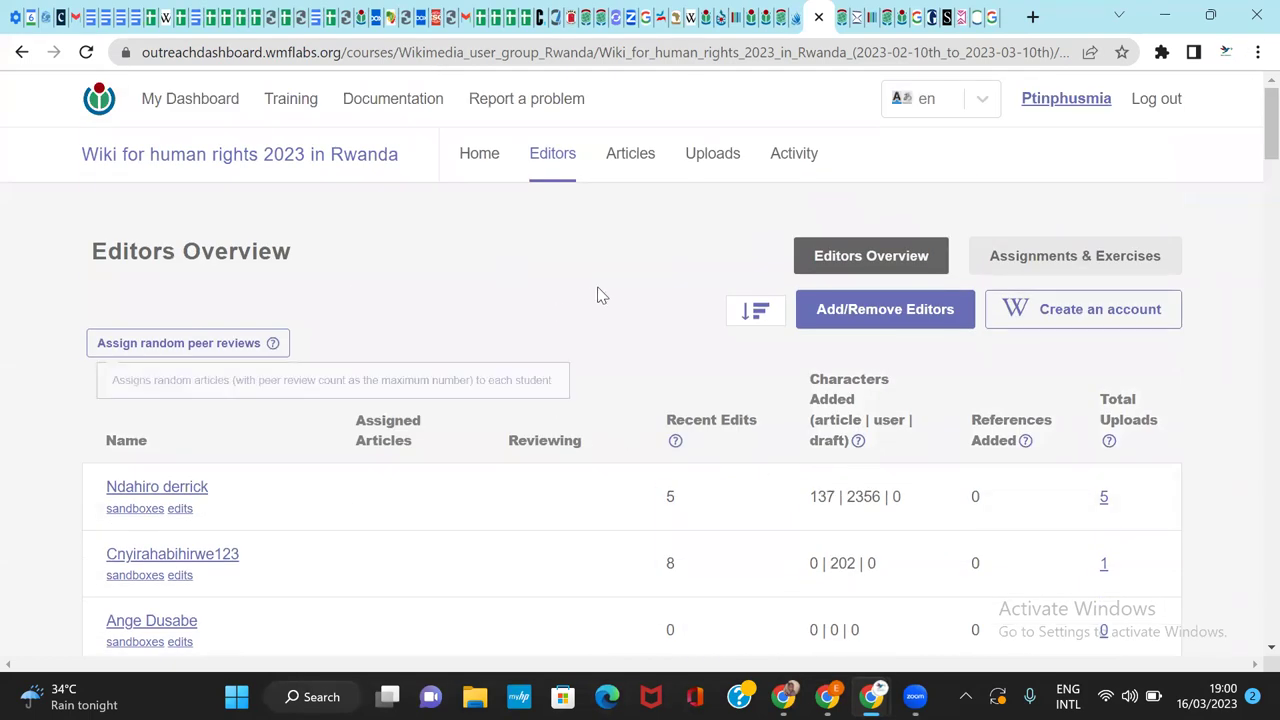
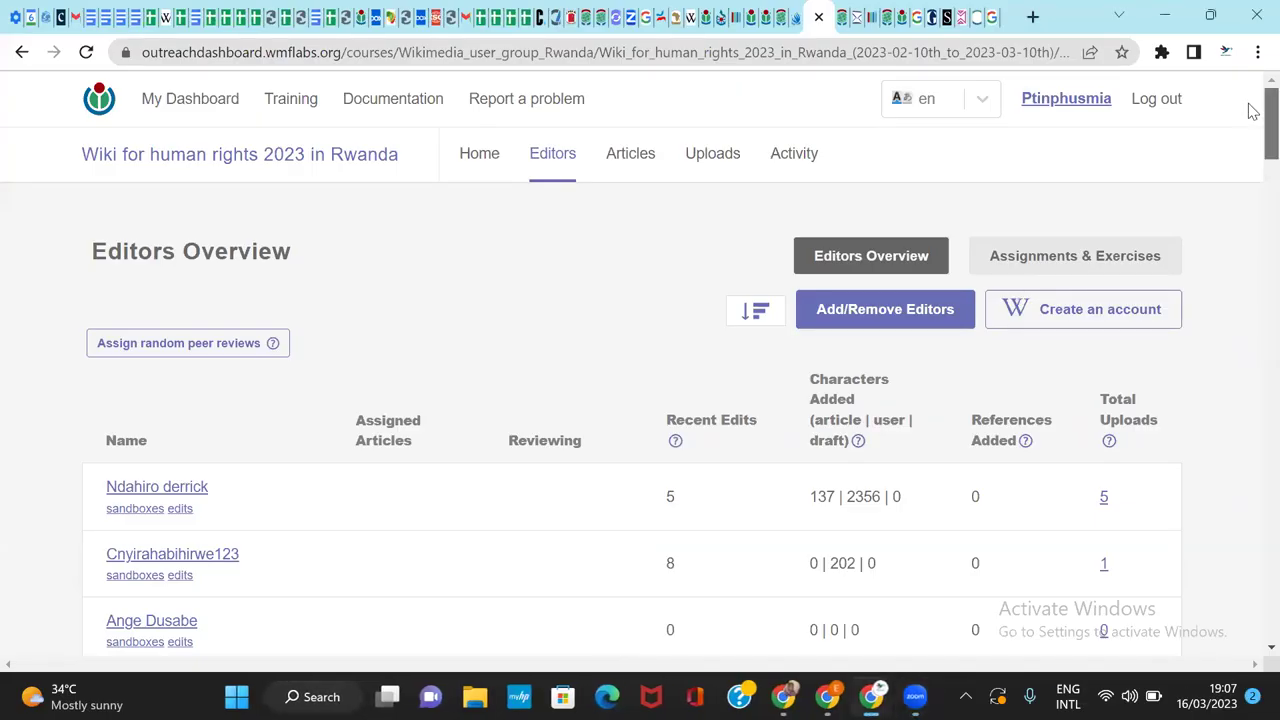
Step: Examine the program's list of editors with each participant's assigned articles, recent edits, characters added, references and total uploads
{"action": "scroll", "coordinate": [1250, 110], "scroll_direction": "down", "scroll_amount": 3}
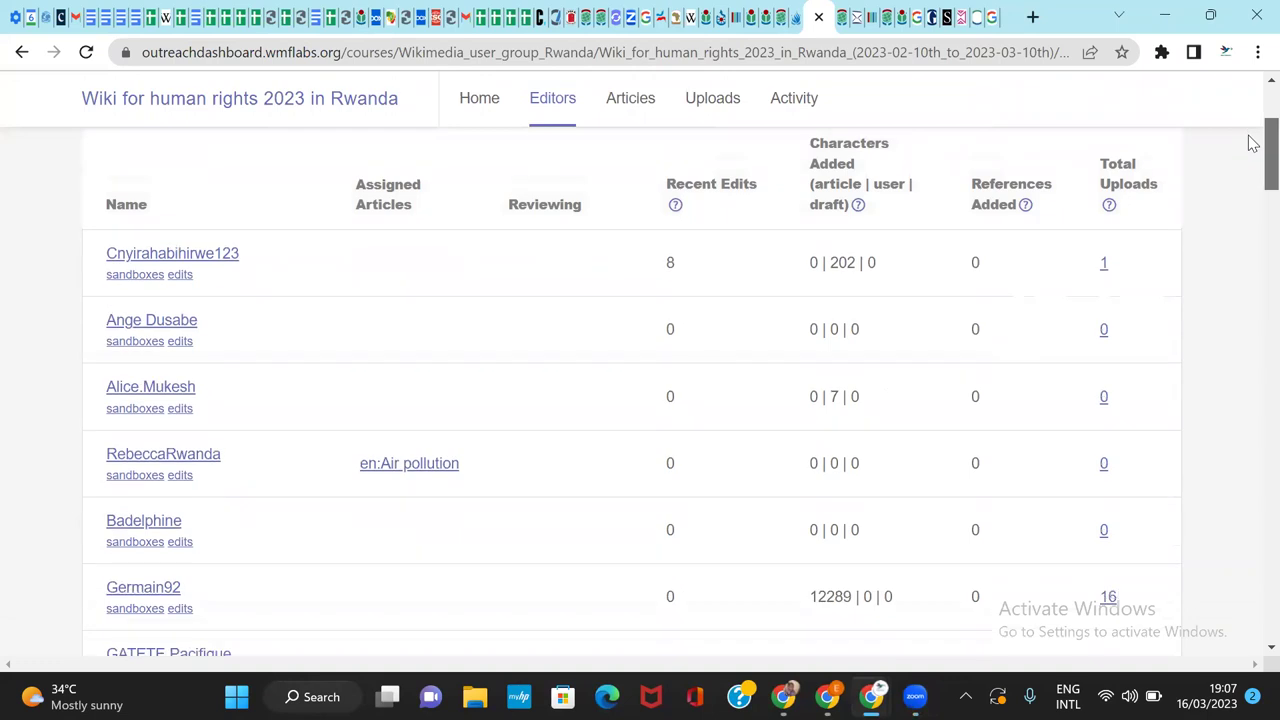
{"action": "scroll", "coordinate": [1250, 143], "scroll_direction": "down", "scroll_amount": 5}
{"action": "scroll", "coordinate": [1250, 203], "scroll_direction": "down", "scroll_amount": 8}
{"action": "scroll", "coordinate": [1250, 300], "scroll_direction": "up", "scroll_amount": 15}
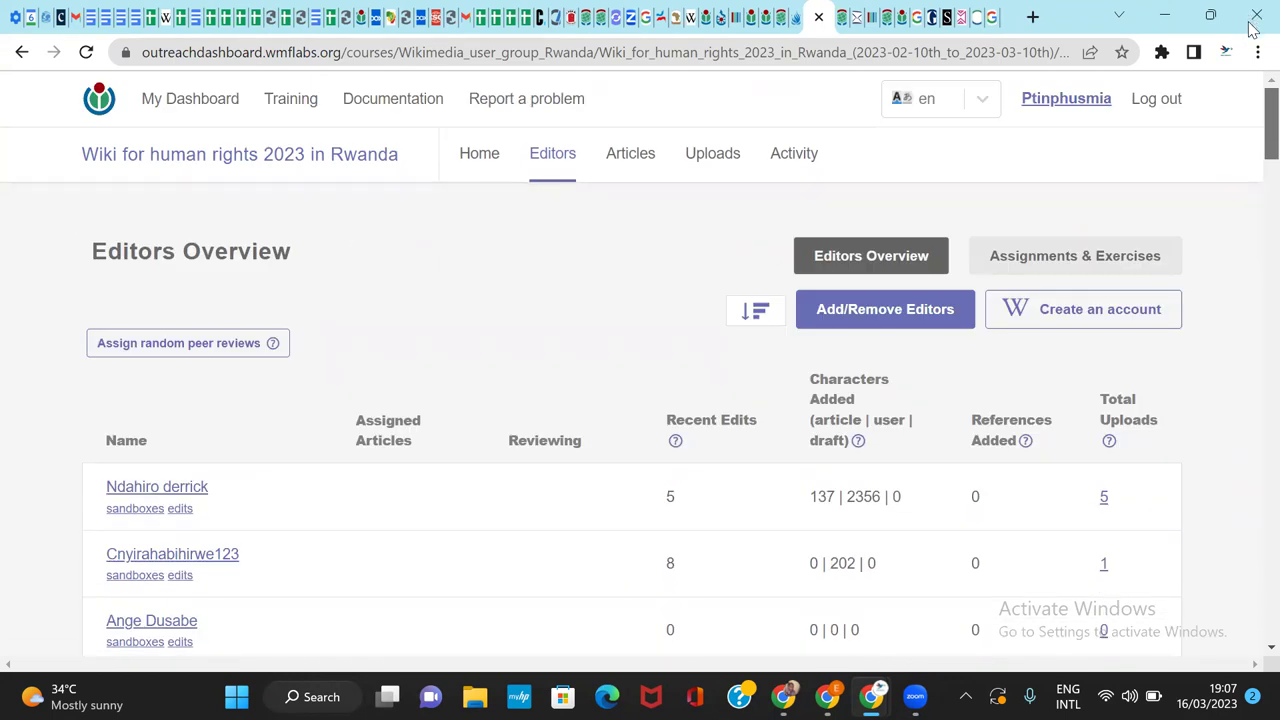
{"action": "scroll", "coordinate": [1249, 134], "scroll_direction": "down", "scroll_amount": 3}
{"action": "scroll", "coordinate": [1251, 50], "scroll_direction": "up", "scroll_amount": 3}
{"action": "scroll", "coordinate": [1253, 80], "scroll_direction": "down", "scroll_amount": 3}
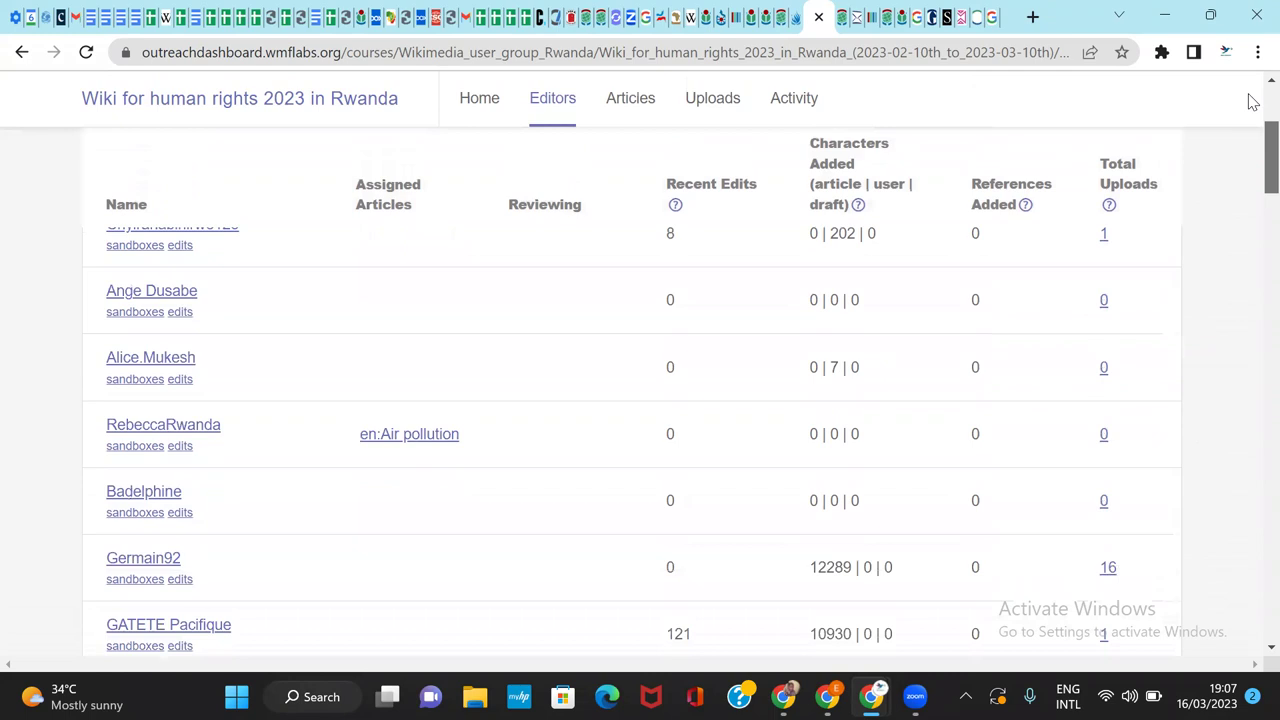
{"action": "scroll", "coordinate": [1253, 98], "scroll_direction": "up", "scroll_amount": 2}
{"action": "scroll", "coordinate": [1253, 93], "scroll_direction": "down", "scroll_amount": 1}
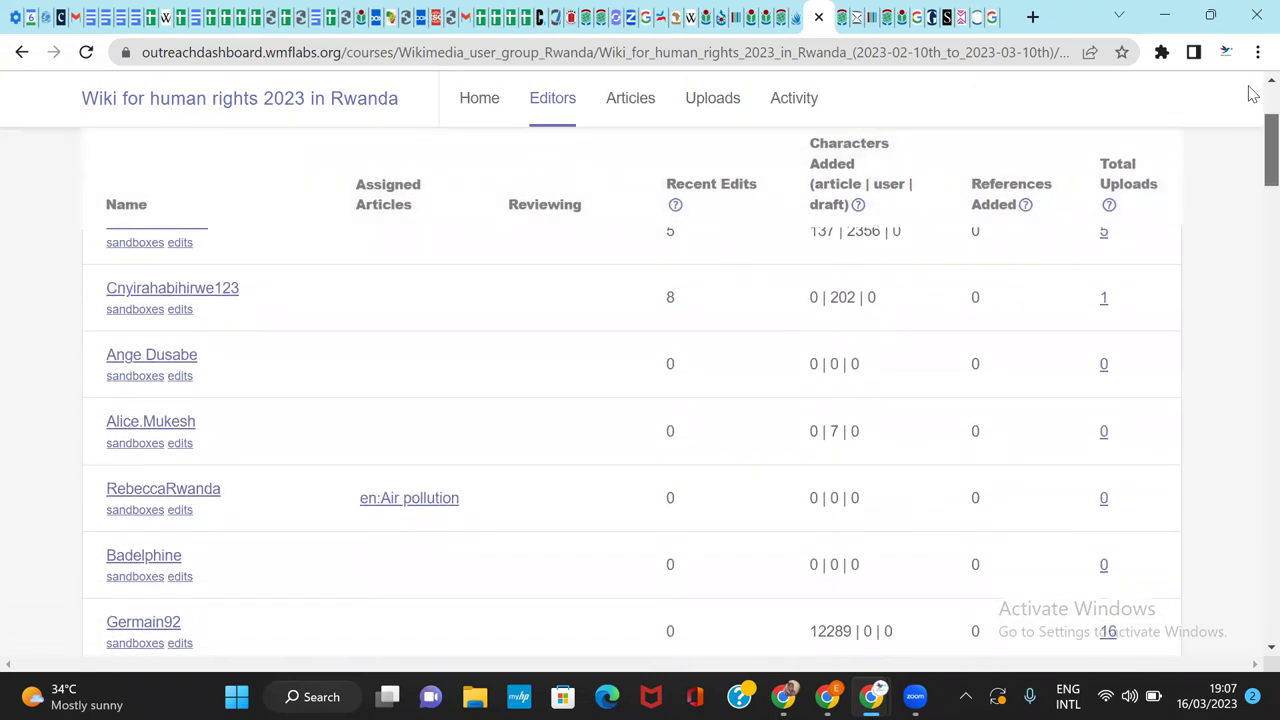
{"action": "scroll", "coordinate": [1253, 93], "scroll_direction": "up", "scroll_amount": 1}
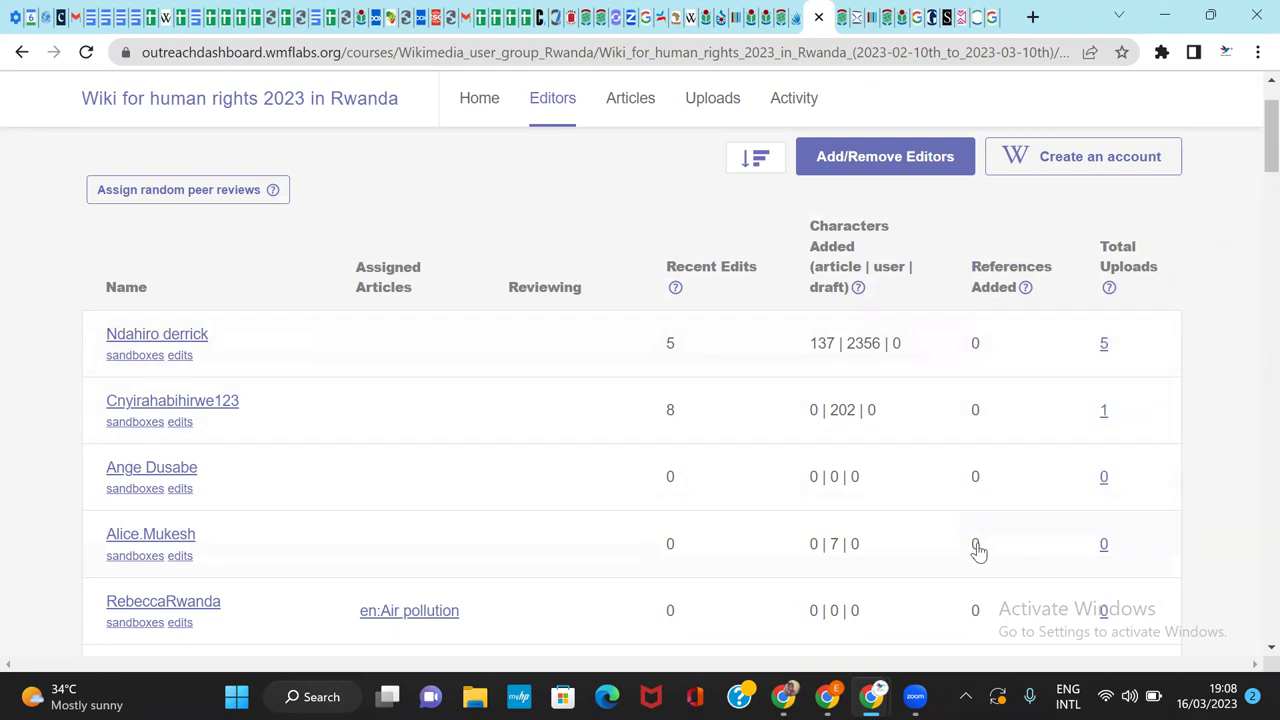
{"action": "scroll", "coordinate": [1250, 190], "scroll_direction": "down", "scroll_amount": 3}
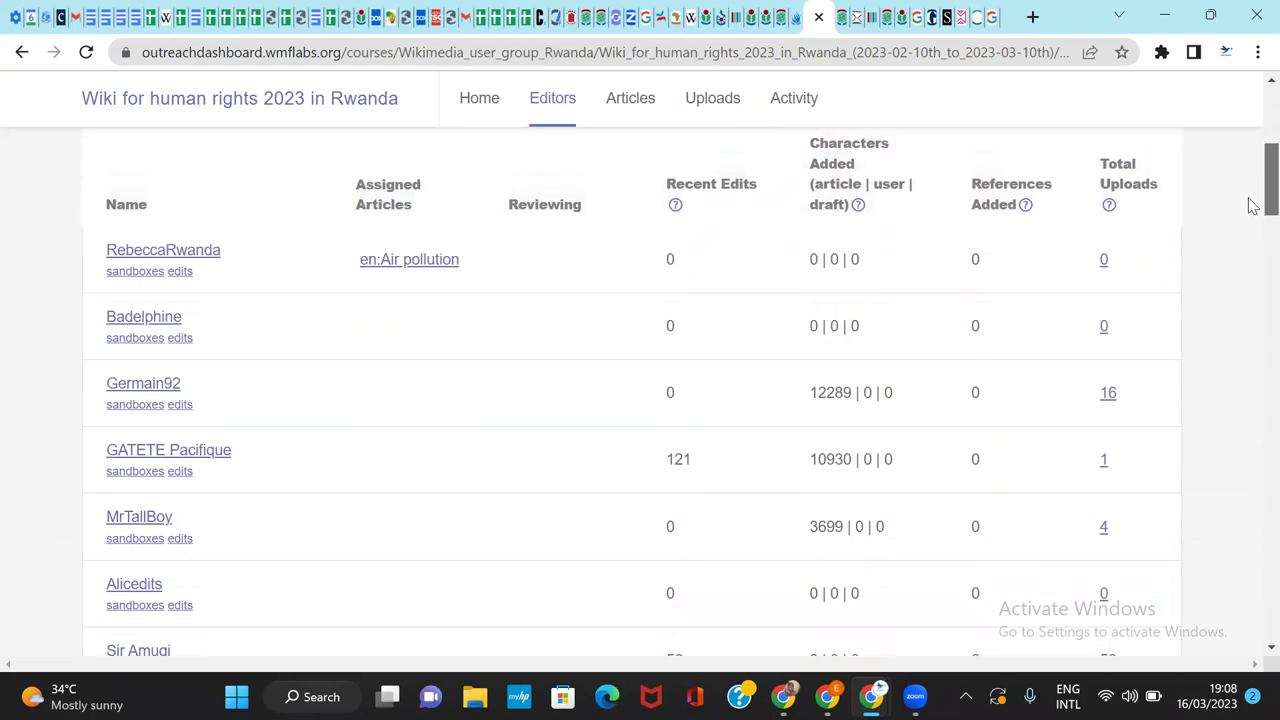
{"action": "scroll", "coordinate": [1250, 205], "scroll_direction": "down", "scroll_amount": 3}
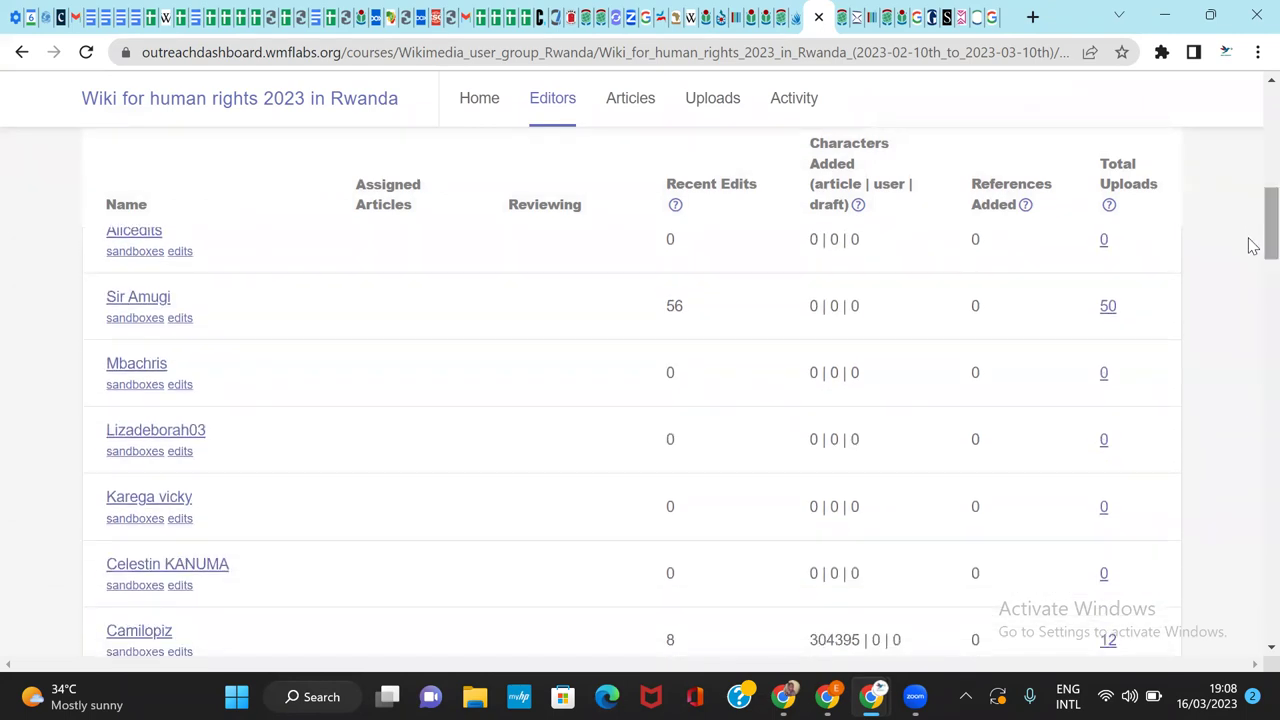
{"action": "scroll", "coordinate": [1250, 240], "scroll_direction": "up", "scroll_amount": 3}
{"action": "scroll", "coordinate": [1250, 175], "scroll_direction": "up", "scroll_amount": 2}
{"action": "scroll", "coordinate": [1252, 215], "scroll_direction": "down", "scroll_amount": 2}
{"action": "scroll", "coordinate": [1250, 215], "scroll_direction": "down", "scroll_amount": 3}
{"action": "scroll", "coordinate": [1249, 195], "scroll_direction": "up", "scroll_amount": 5}
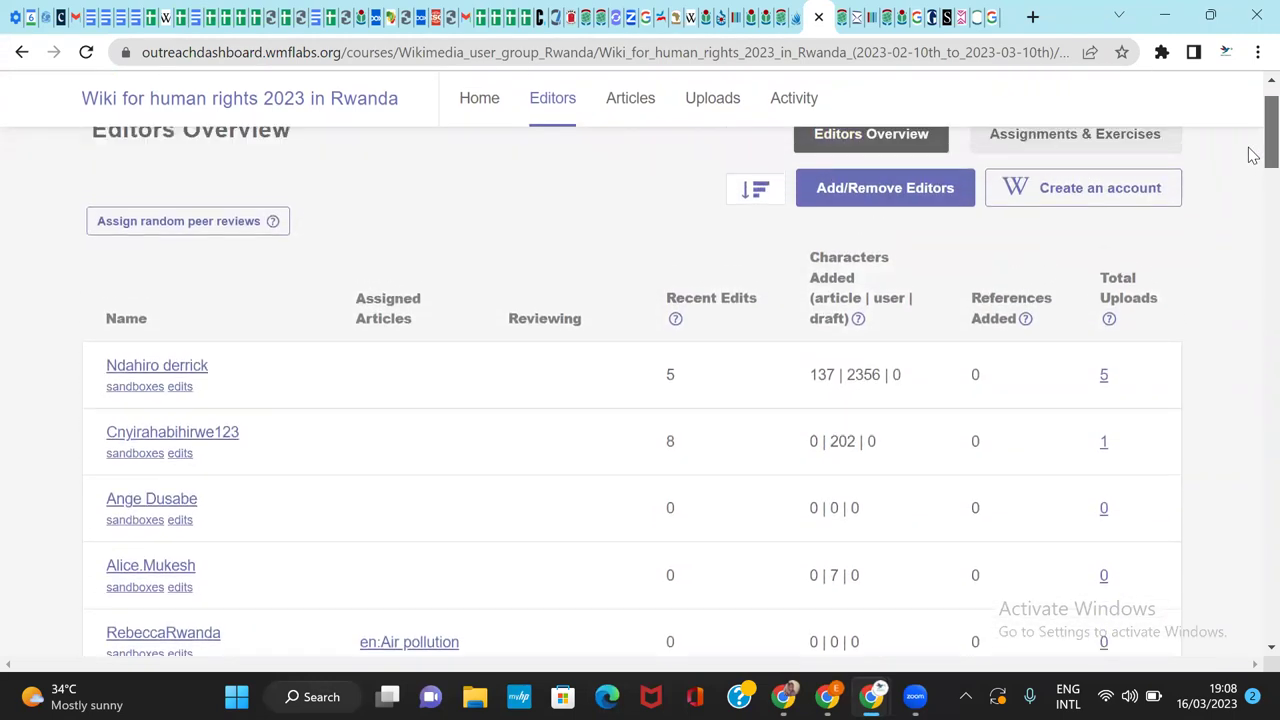
{"action": "scroll", "coordinate": [1252, 160], "scroll_direction": "down", "scroll_amount": 2}
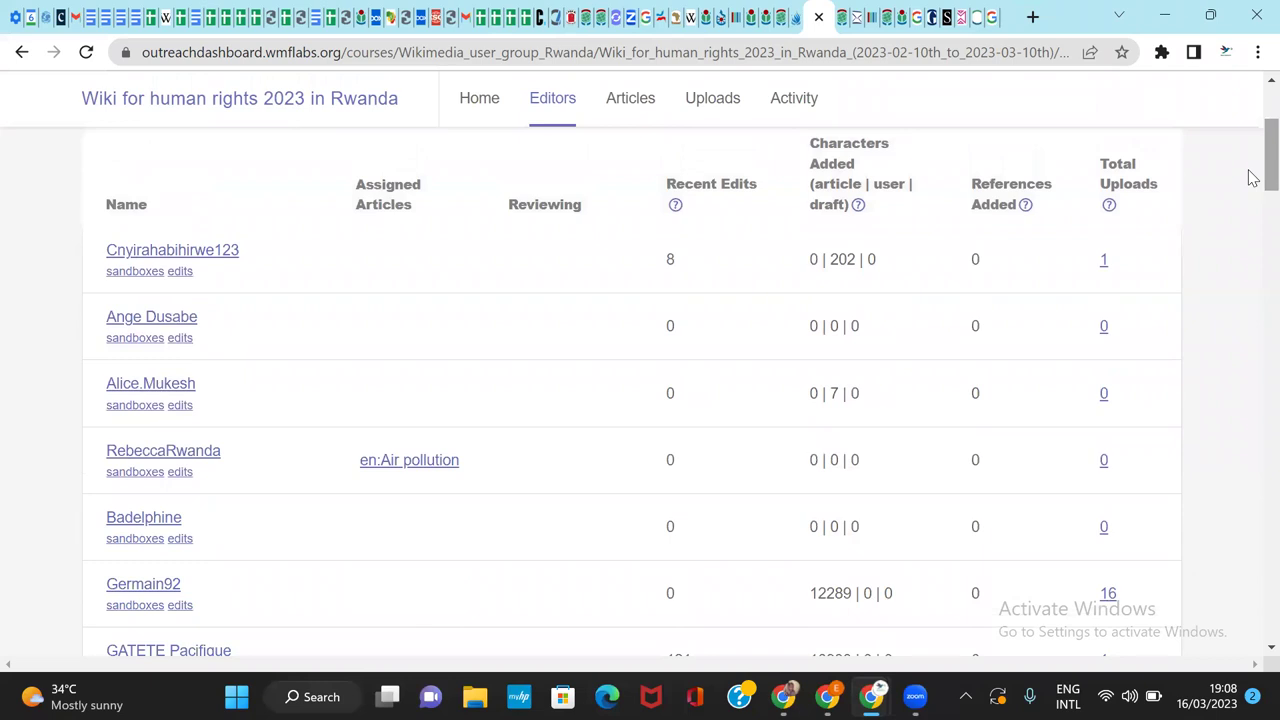
Step: Review the participants' recent edits, characters added, references and total uploads throughout the Rwanda program's Editors Overview list
{"action": "scroll", "coordinate": [1250, 180], "scroll_direction": "down", "scroll_amount": 2}
{"action": "scroll", "coordinate": [1250, 205], "scroll_direction": "down", "scroll_amount": 2}
{"action": "scroll", "coordinate": [1252, 180], "scroll_direction": "up", "scroll_amount": 5}
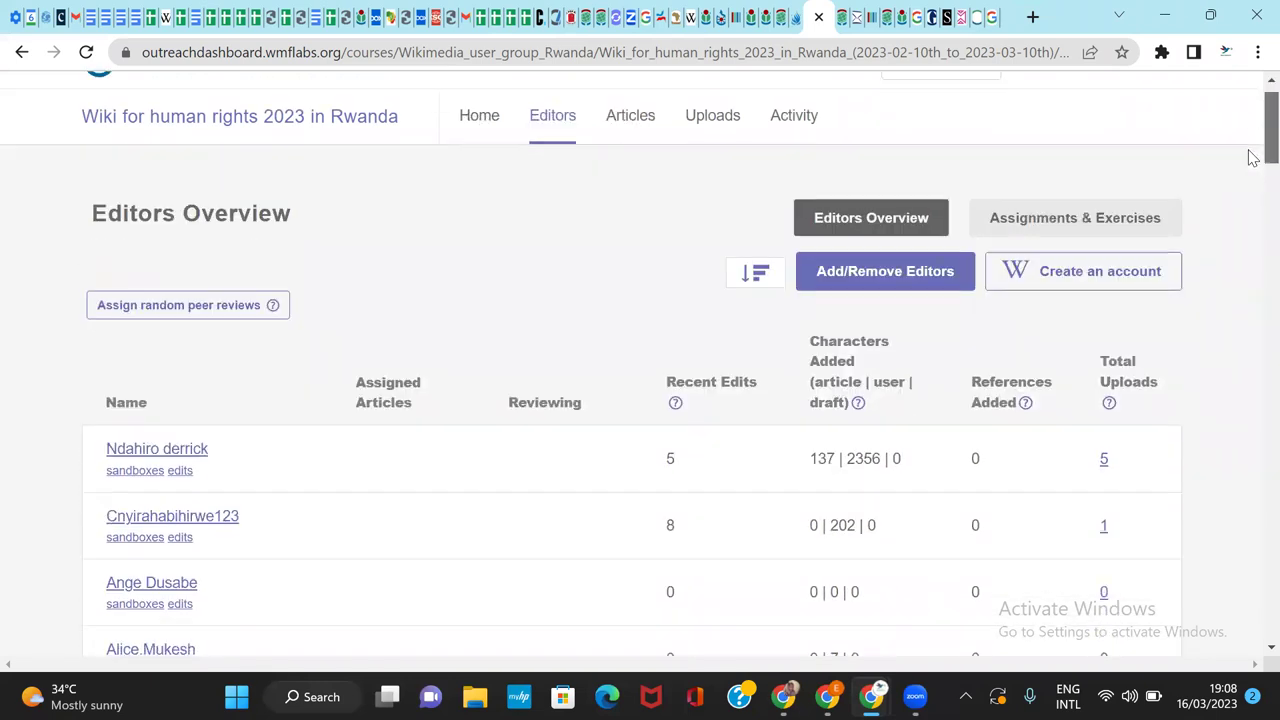
{"action": "scroll", "coordinate": [1250, 183], "scroll_direction": "down", "scroll_amount": 8}
{"action": "scroll", "coordinate": [1252, 243], "scroll_direction": "down", "scroll_amount": 4}
{"action": "scroll", "coordinate": [1252, 283], "scroll_direction": "up", "scroll_amount": 8}
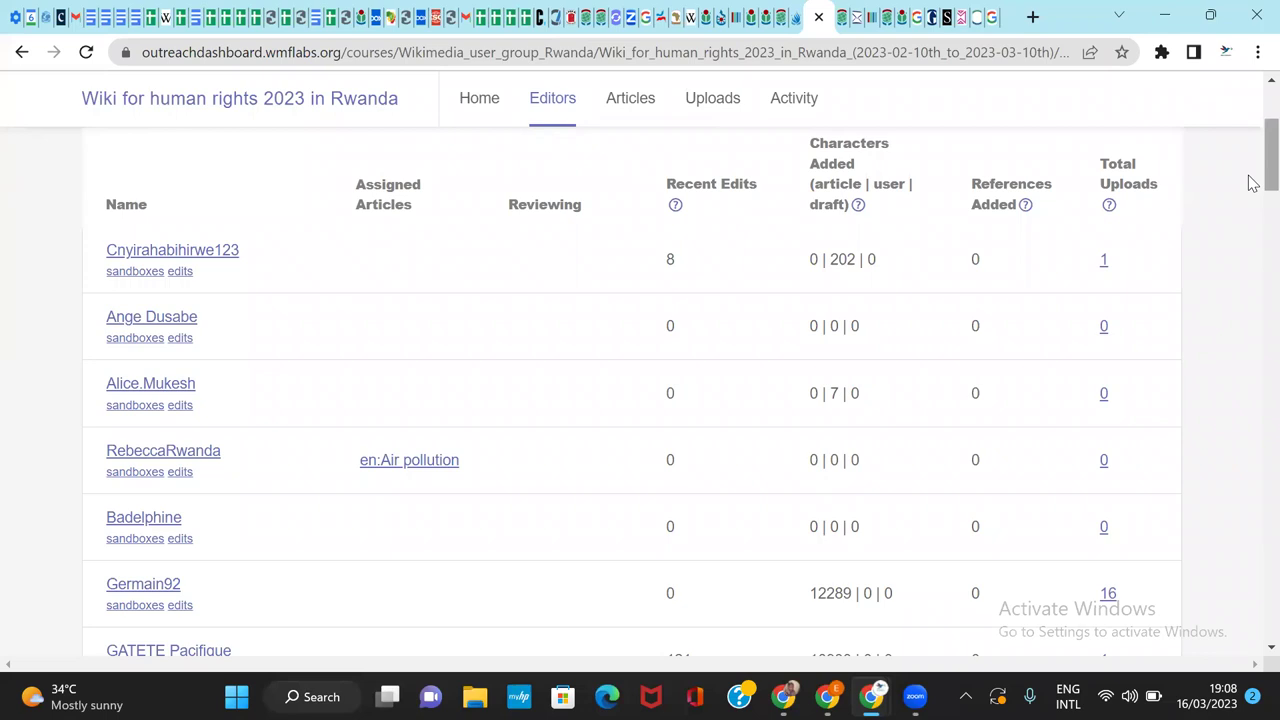
{"action": "scroll", "coordinate": [1248, 165], "scroll_direction": "up", "scroll_amount": 1}
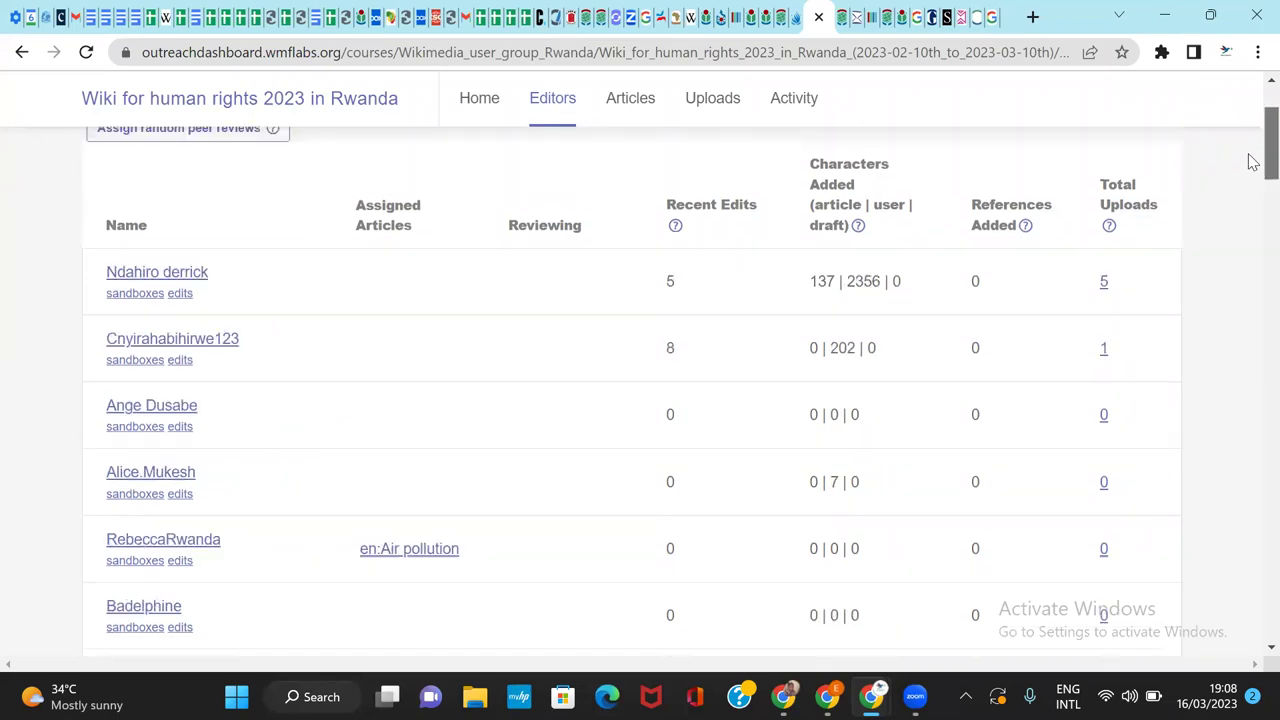
{"action": "scroll", "coordinate": [1248, 180], "scroll_direction": "down", "scroll_amount": 2}
{"action": "scroll", "coordinate": [1250, 250], "scroll_direction": "down", "scroll_amount": 9}
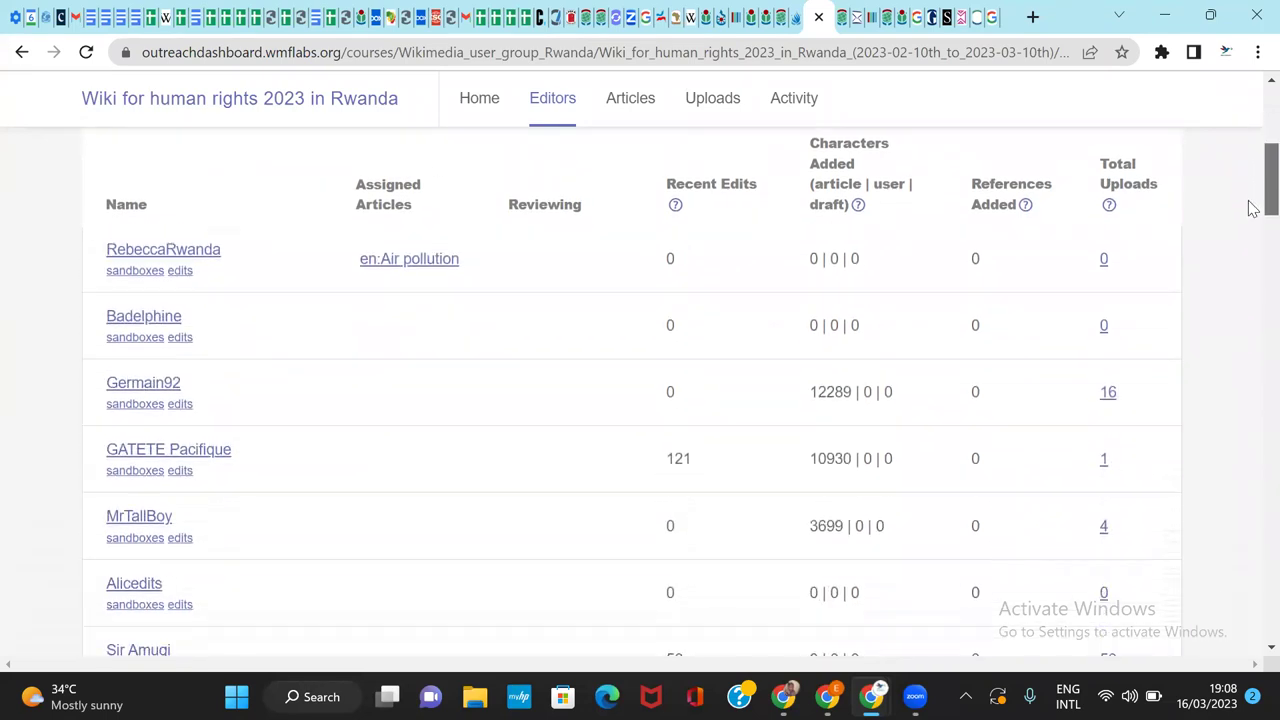
{"action": "scroll", "coordinate": [1250, 315], "scroll_direction": "down", "scroll_amount": 12}
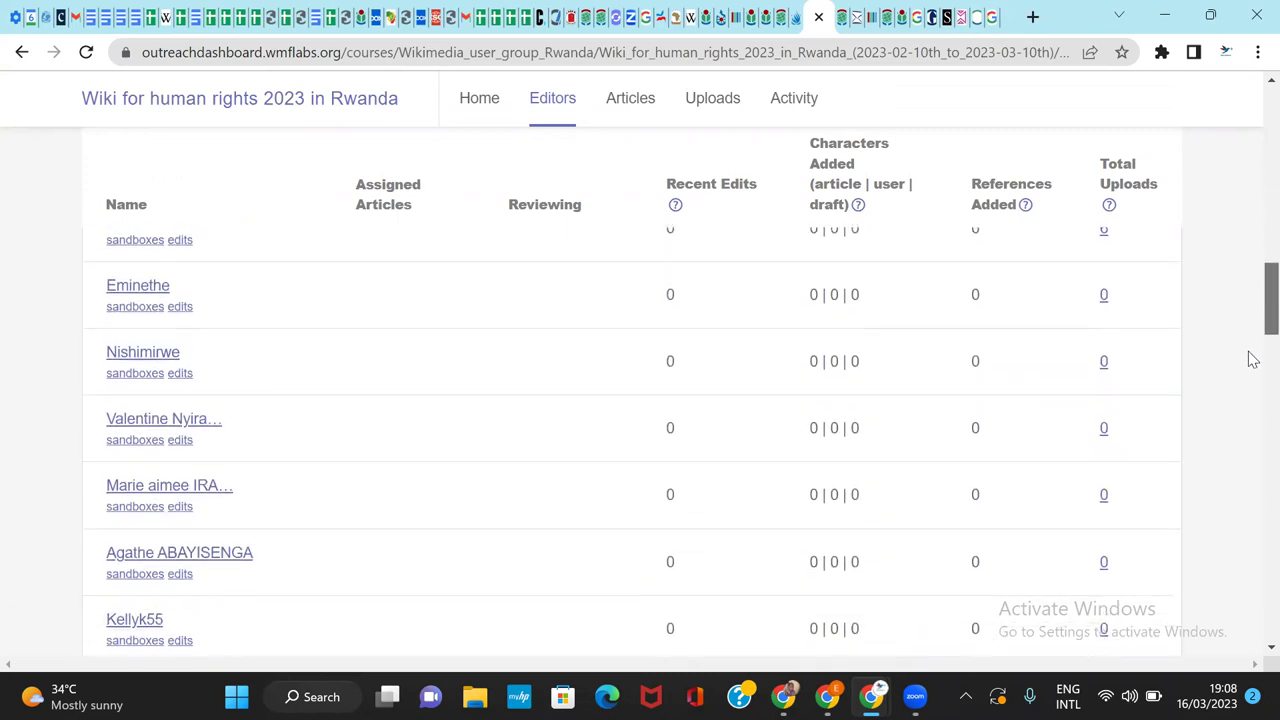
{"action": "scroll", "coordinate": [1253, 510], "scroll_direction": "down", "scroll_amount": 6}
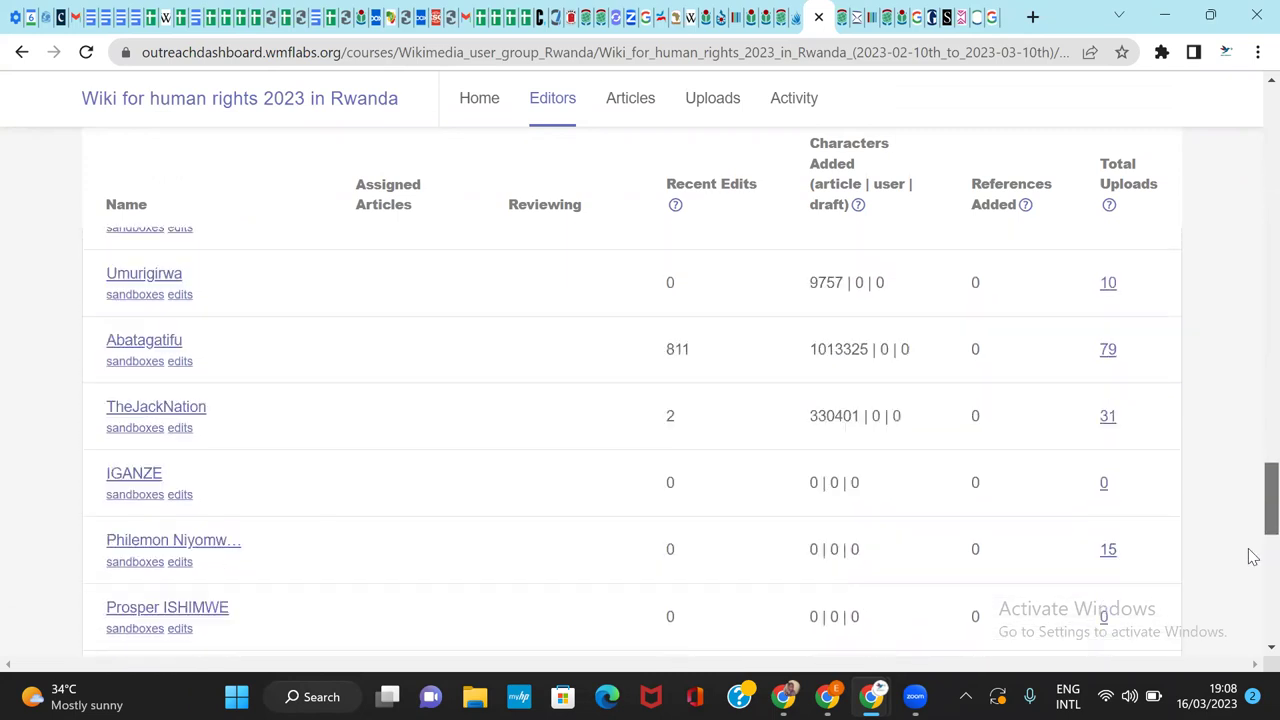
{"action": "scroll", "coordinate": [1229, 226], "scroll_direction": "up", "scroll_amount": 20}
{"action": "scroll", "coordinate": [1219, 175], "scroll_direction": "down", "scroll_amount": 5}
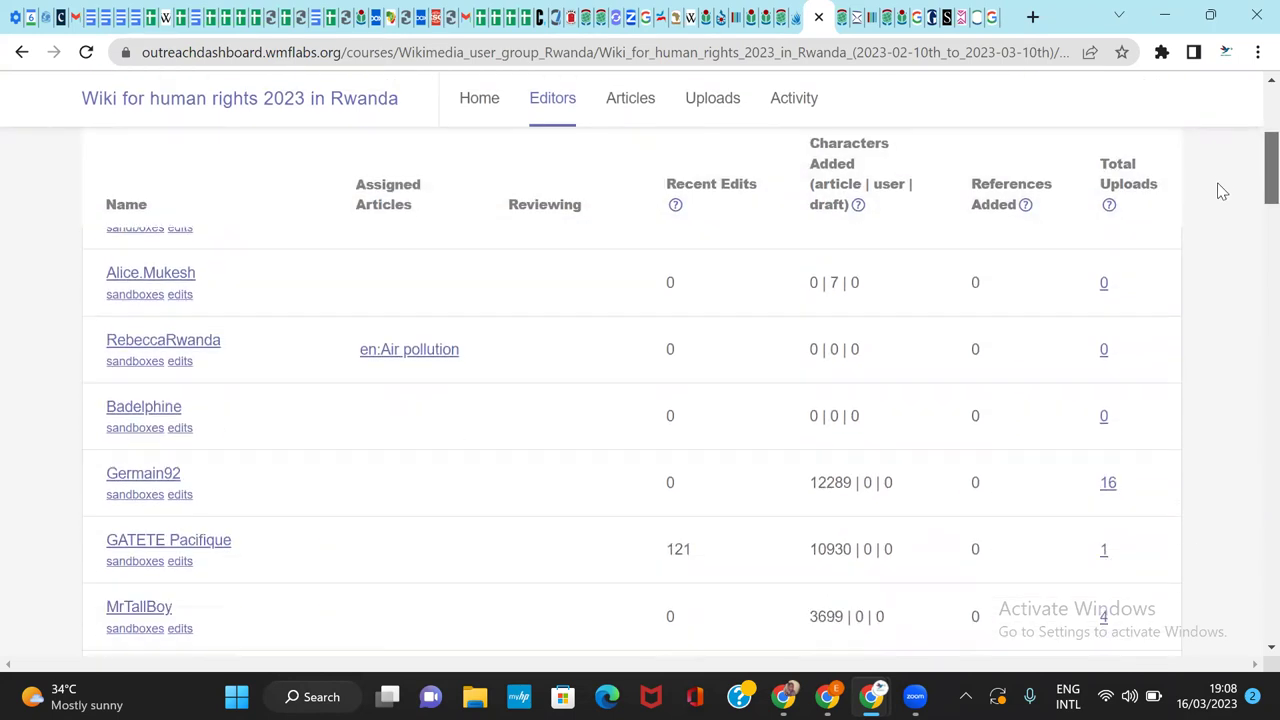
{"action": "scroll", "coordinate": [1224, 200], "scroll_direction": "down", "scroll_amount": 6}
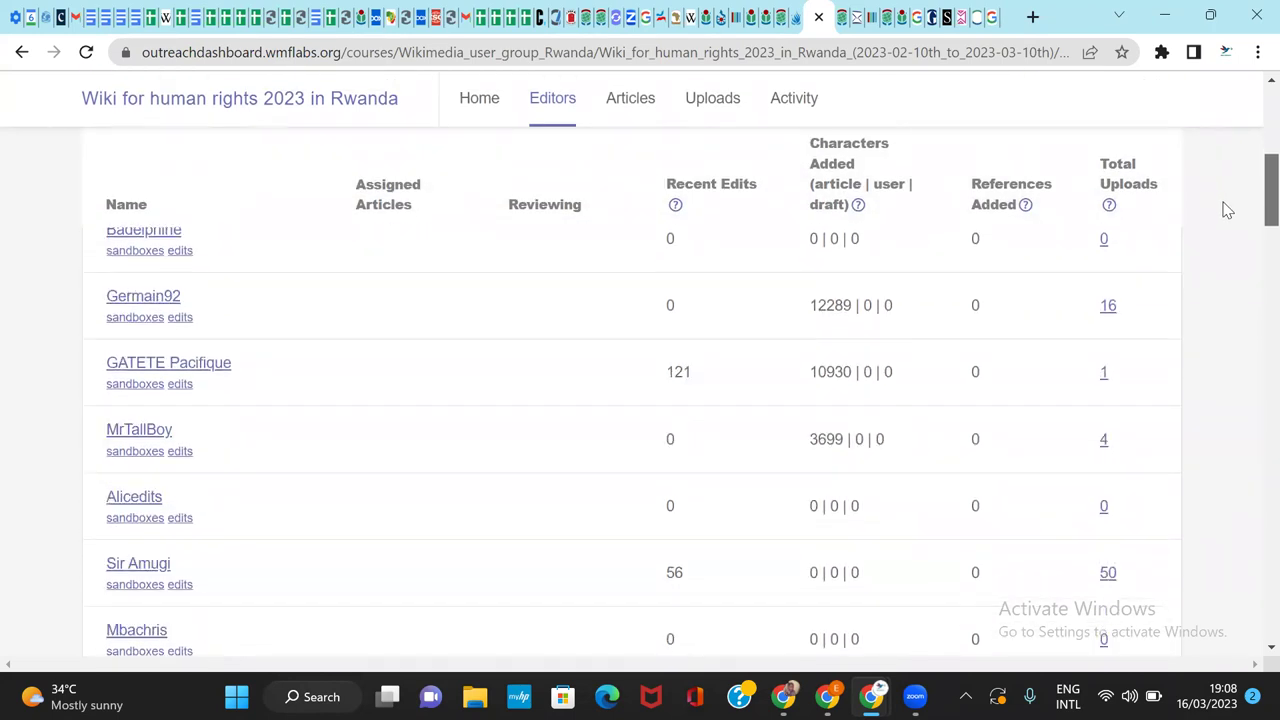
{"action": "scroll", "coordinate": [1240, 240], "scroll_direction": "down", "scroll_amount": 1}
{"action": "scroll", "coordinate": [1246, 190], "scroll_direction": "up", "scroll_amount": 8}
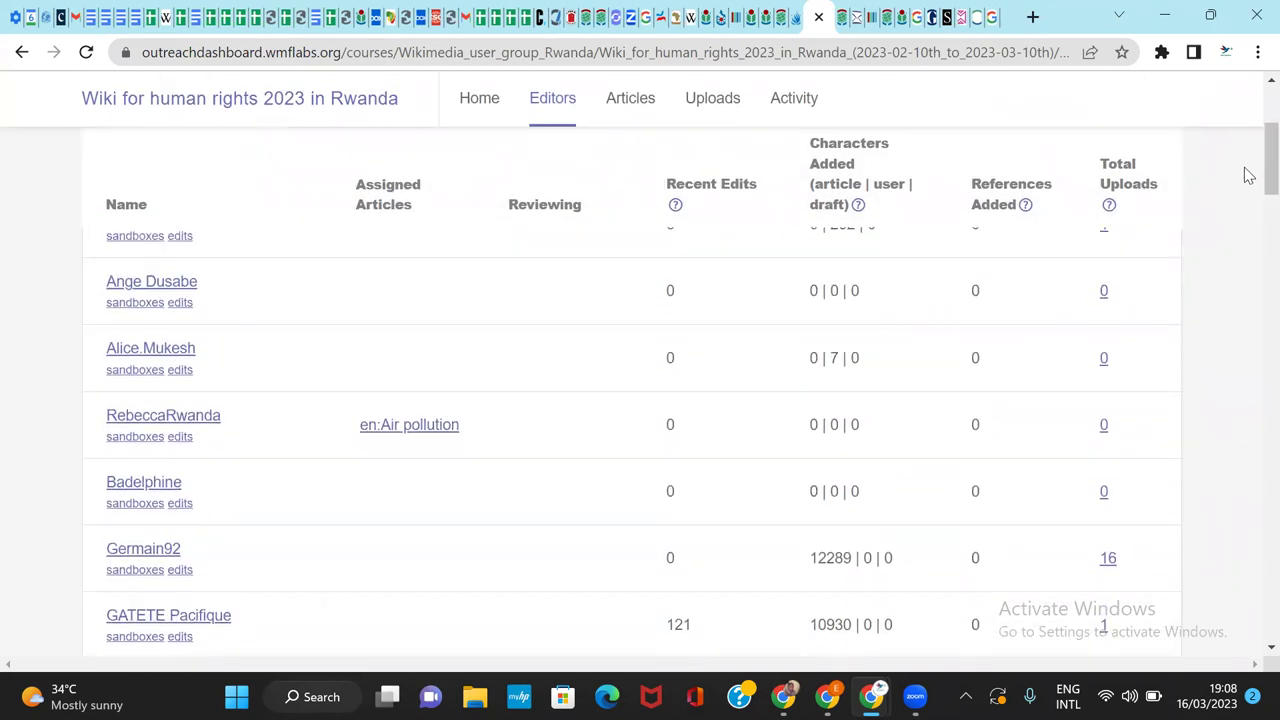
{"action": "scroll", "coordinate": [1249, 150], "scroll_direction": "up", "scroll_amount": 4}
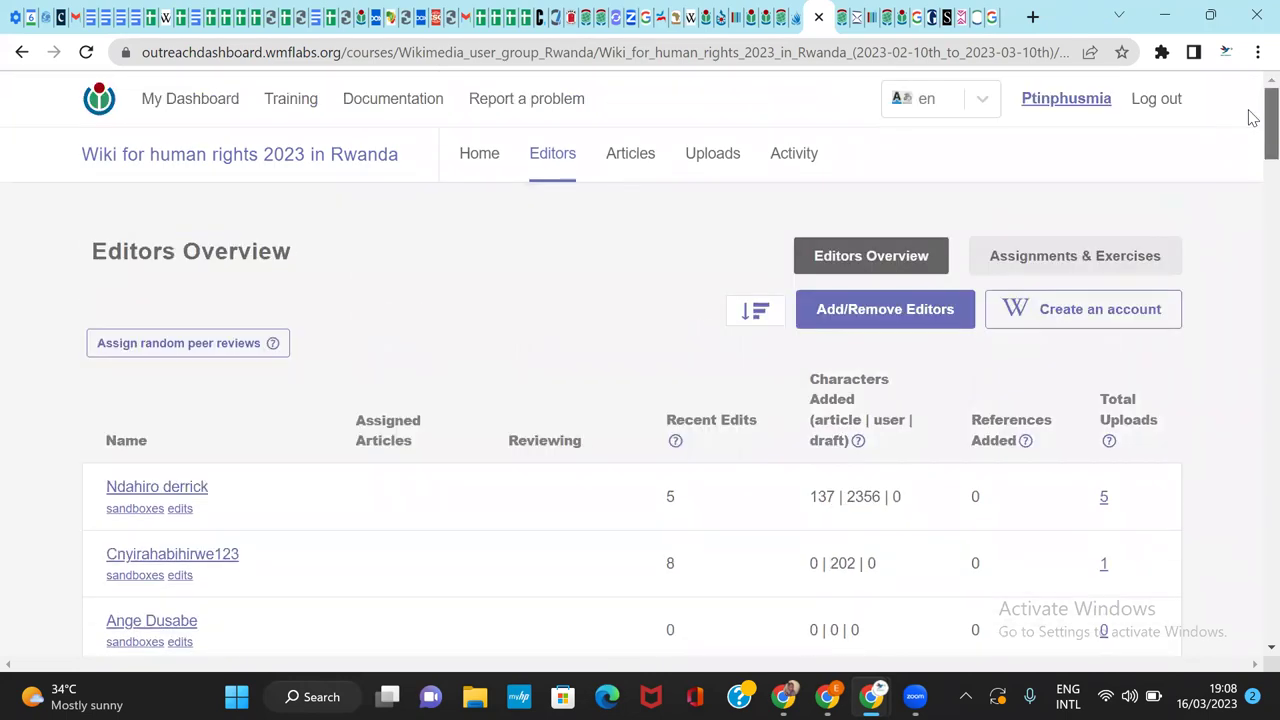
{"action": "scroll", "coordinate": [1250, 165], "scroll_direction": "down", "scroll_amount": 2}
{"action": "scroll", "coordinate": [1249, 170], "scroll_direction": "down", "scroll_amount": 1}
{"action": "scroll", "coordinate": [1250, 150], "scroll_direction": "up", "scroll_amount": 3}
{"action": "scroll", "coordinate": [1250, 138], "scroll_direction": "down", "scroll_amount": 2}
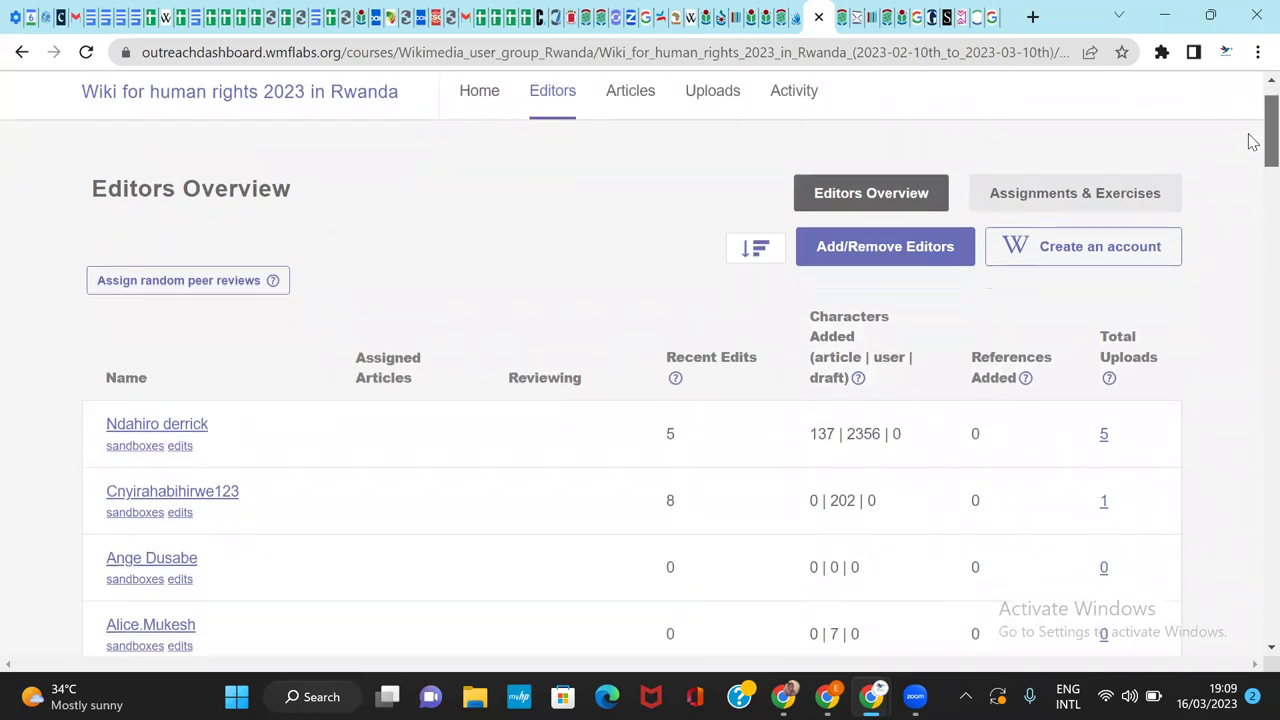
{"action": "scroll", "coordinate": [1250, 165], "scroll_direction": "down", "scroll_amount": 3}
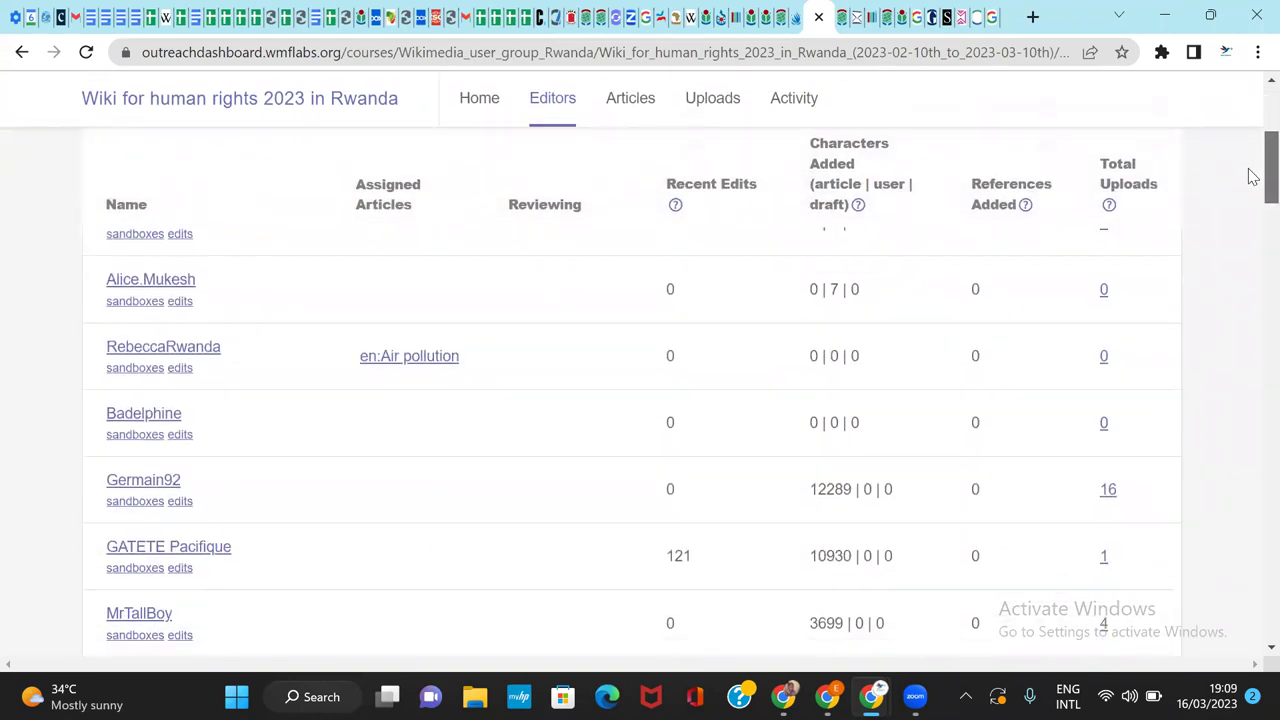
{"action": "scroll", "coordinate": [1252, 150], "scroll_direction": "up", "scroll_amount": 4}
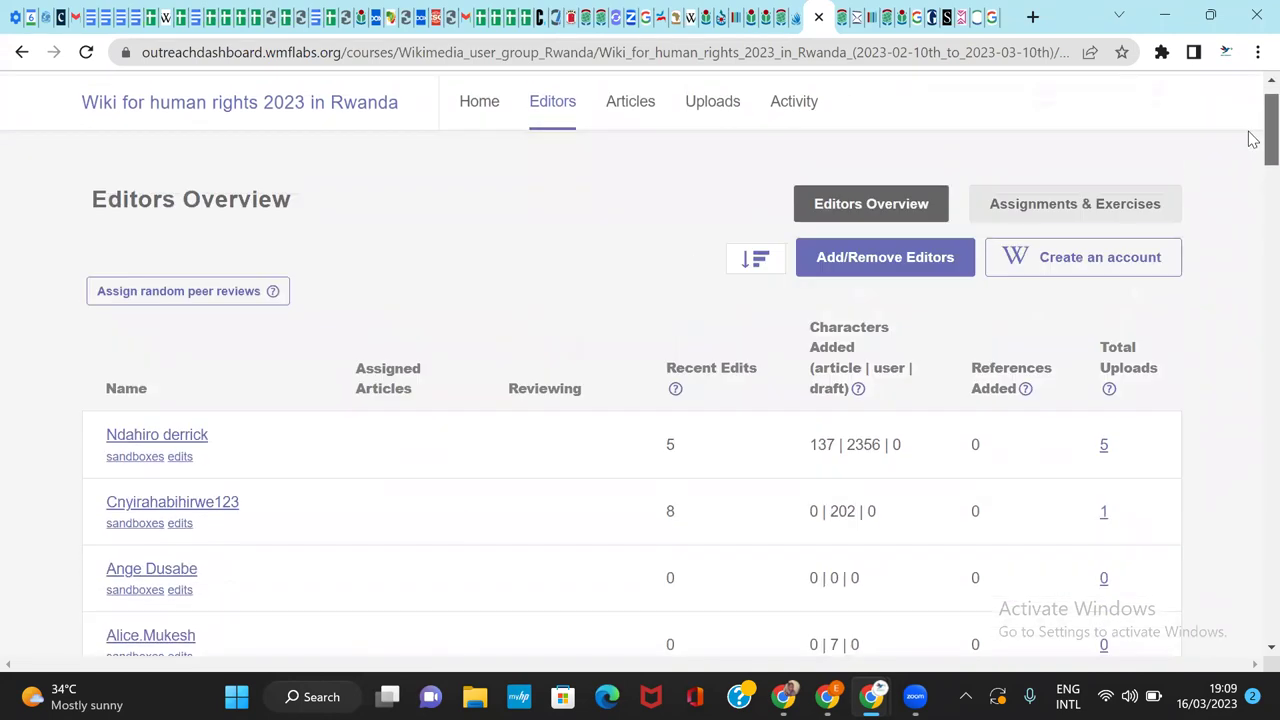
{"action": "scroll", "coordinate": [1252, 135], "scroll_direction": "up", "scroll_amount": 1}
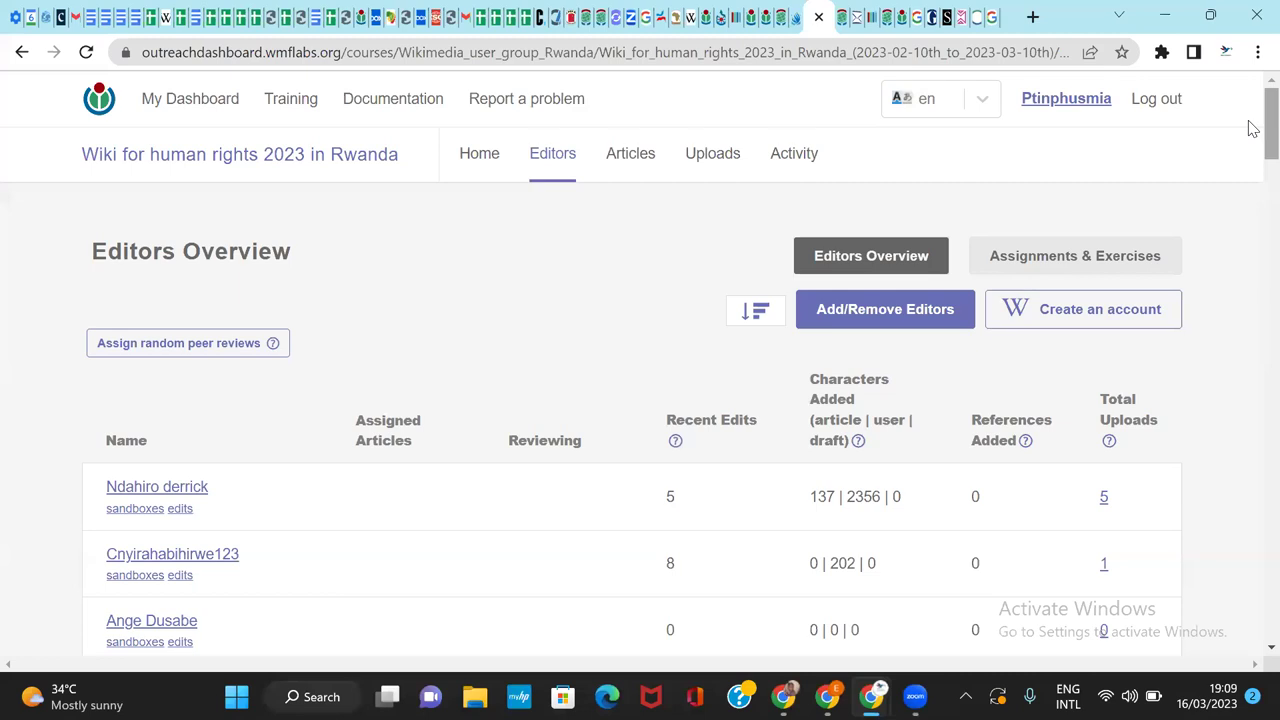
{"action": "scroll", "coordinate": [1252, 135], "scroll_direction": "down", "scroll_amount": 3}
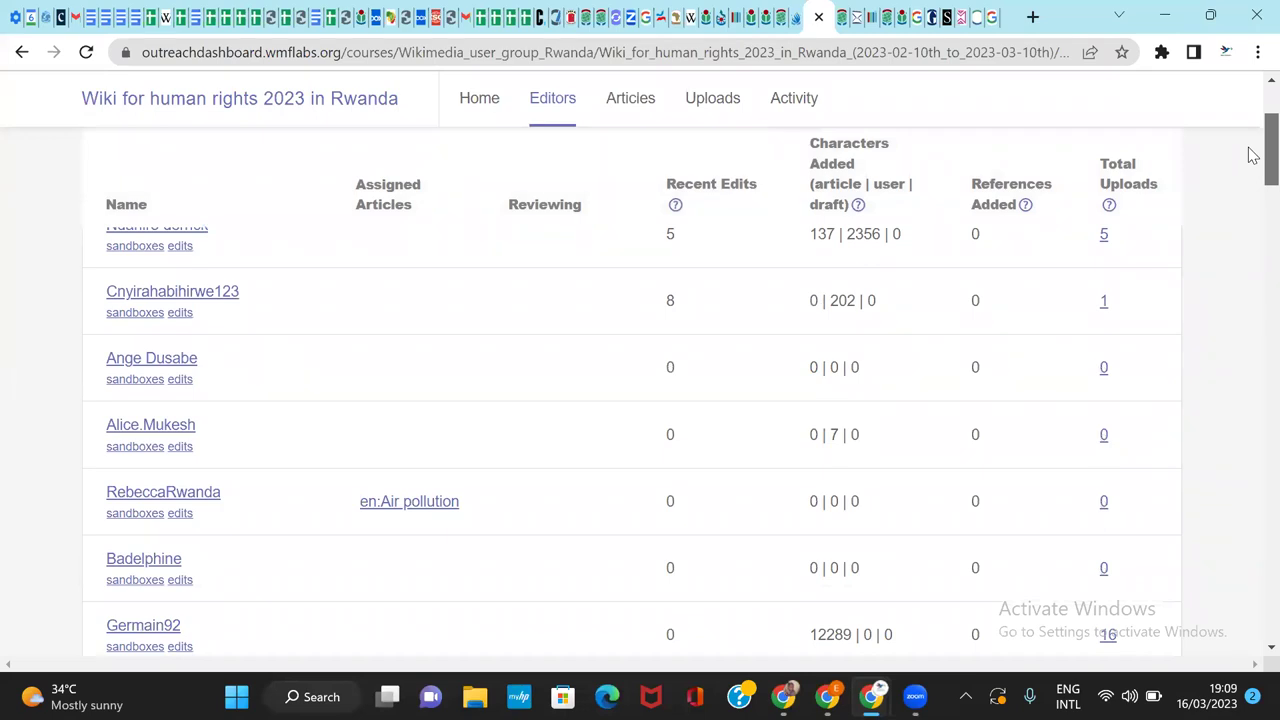
{"action": "scroll", "coordinate": [1252, 160], "scroll_direction": "down", "scroll_amount": 2}
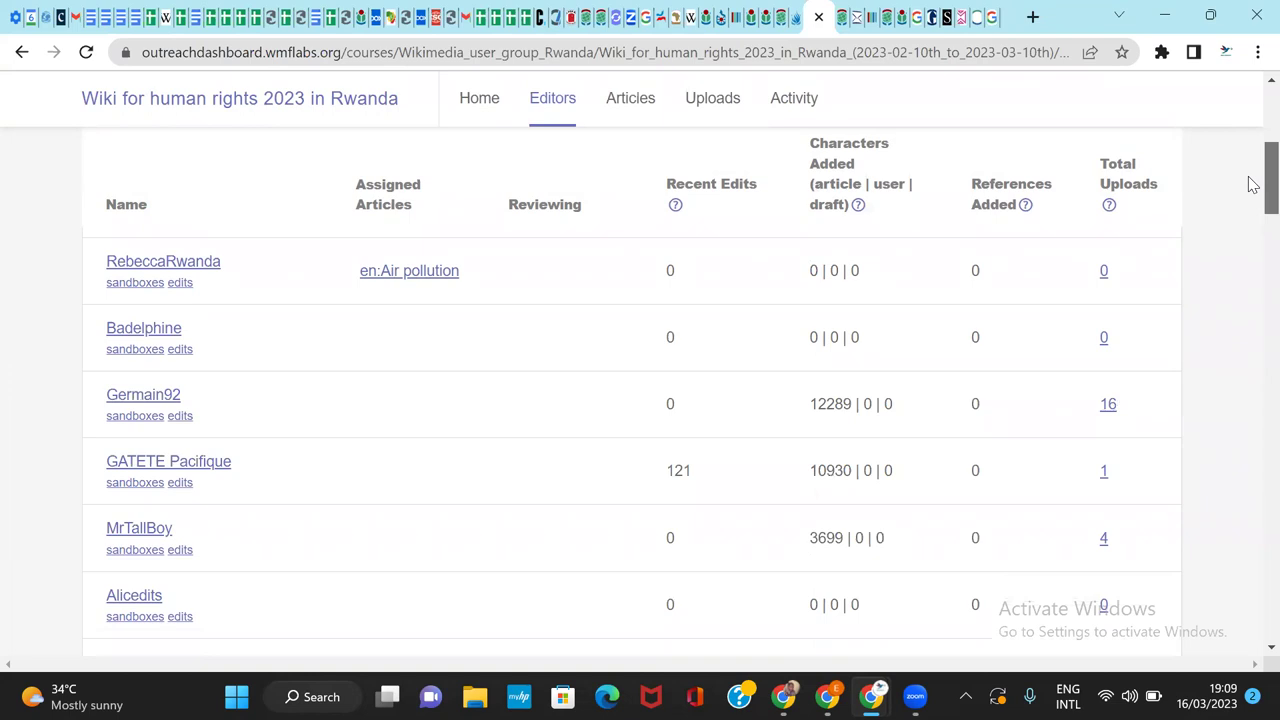
Step: Check what the Recent Edits, Characters Added, References Added and Total Uploads columns mean, and compare the figures down to the last editor
{"action": "left_click_drag", "start_coordinate": [1252, 184], "coordinate": [1252, 134]}
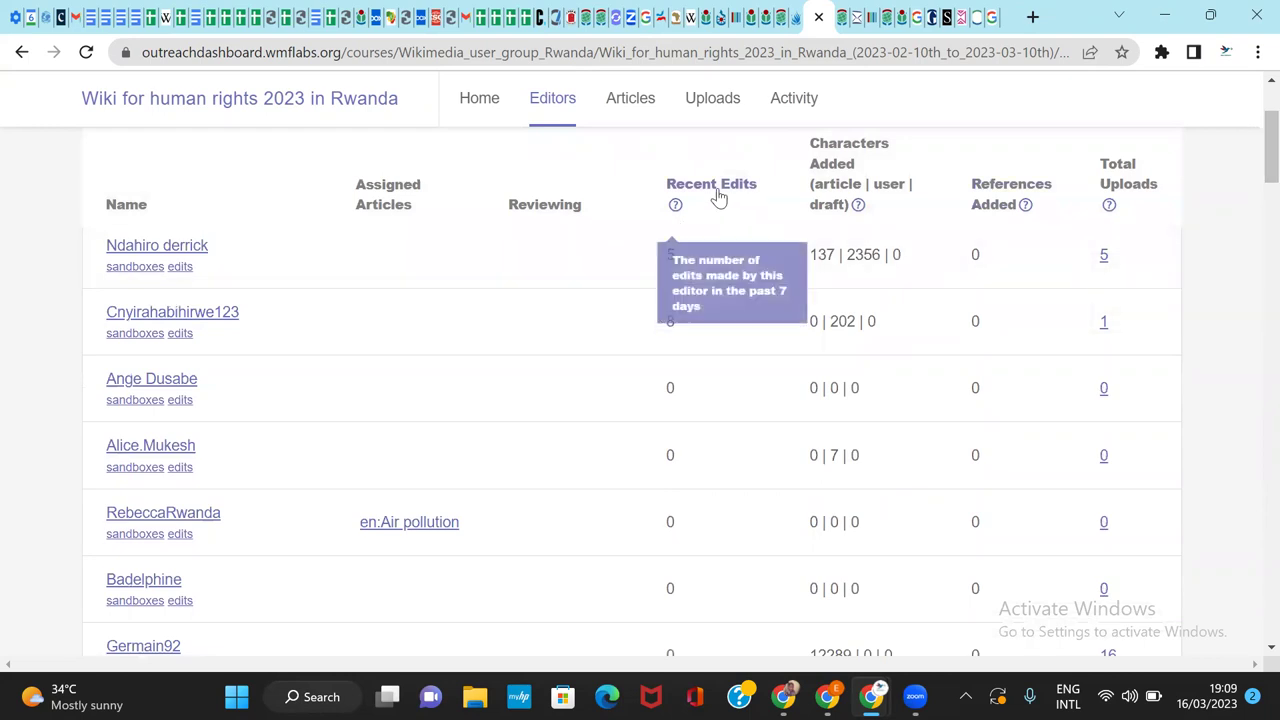
{"action": "mouse_move", "coordinate": [722, 190]}
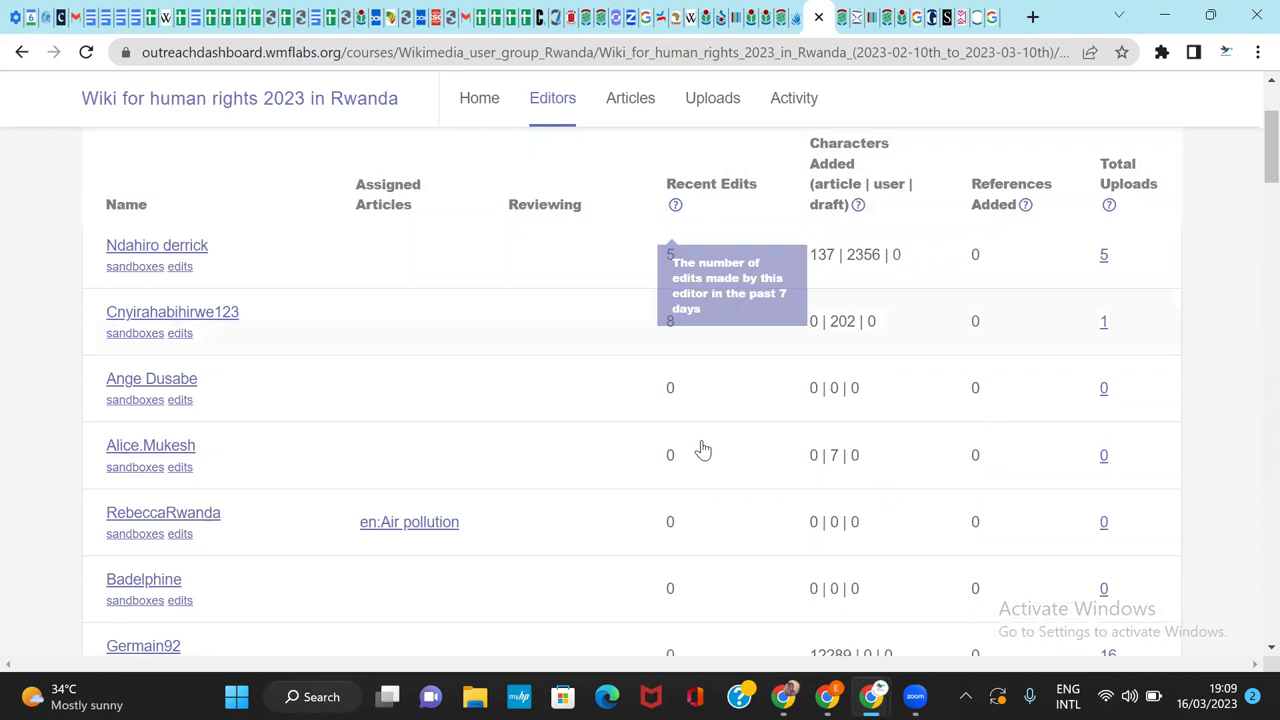
{"action": "mouse_move", "coordinate": [1035, 193]}
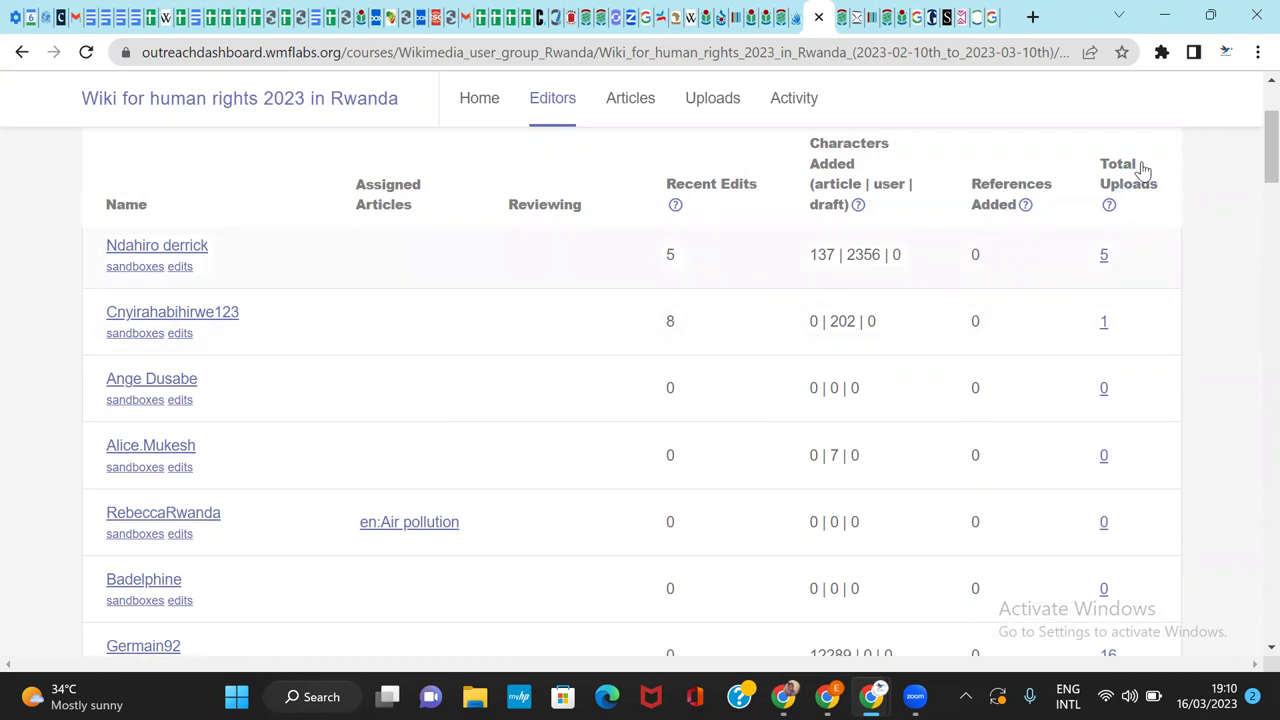
{"action": "mouse_move", "coordinate": [1154, 199]}
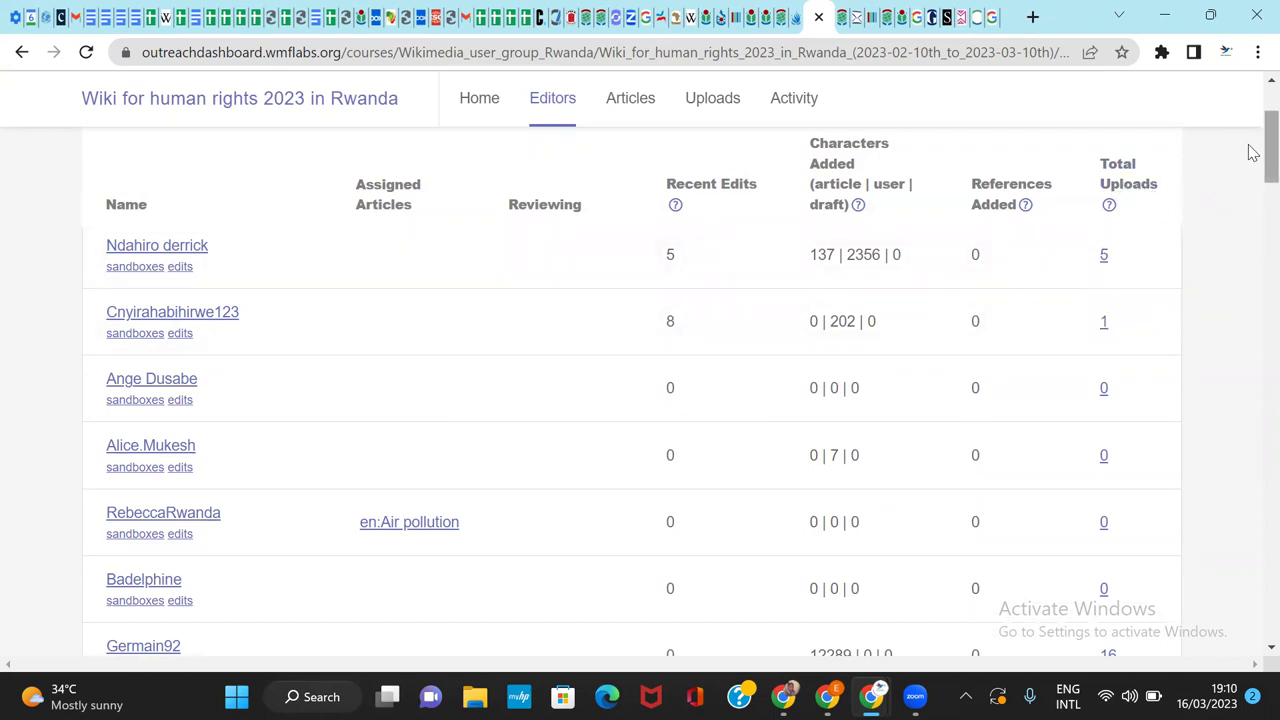
{"action": "scroll", "coordinate": [1248, 149], "scroll_direction": "down", "scroll_amount": 7}
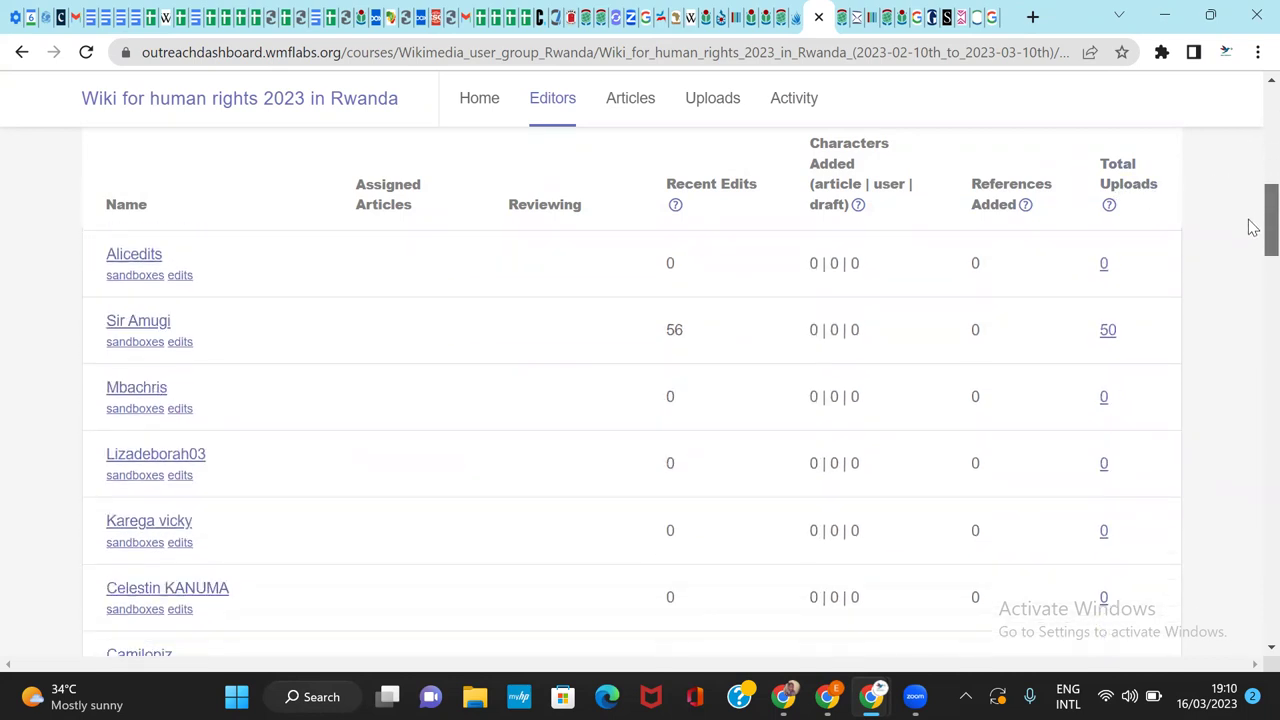
{"action": "scroll", "coordinate": [1252, 247], "scroll_direction": "down", "scroll_amount": 1}
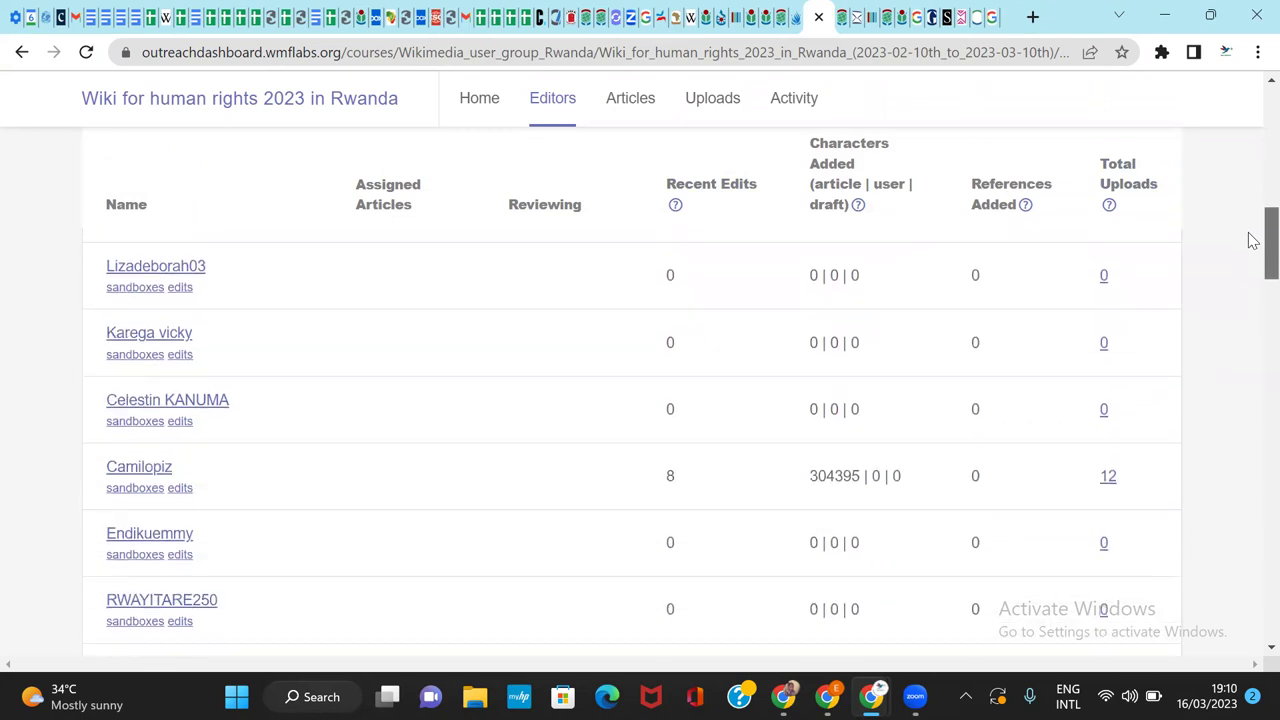
{"action": "scroll", "coordinate": [1252, 240], "scroll_direction": "up", "scroll_amount": 8}
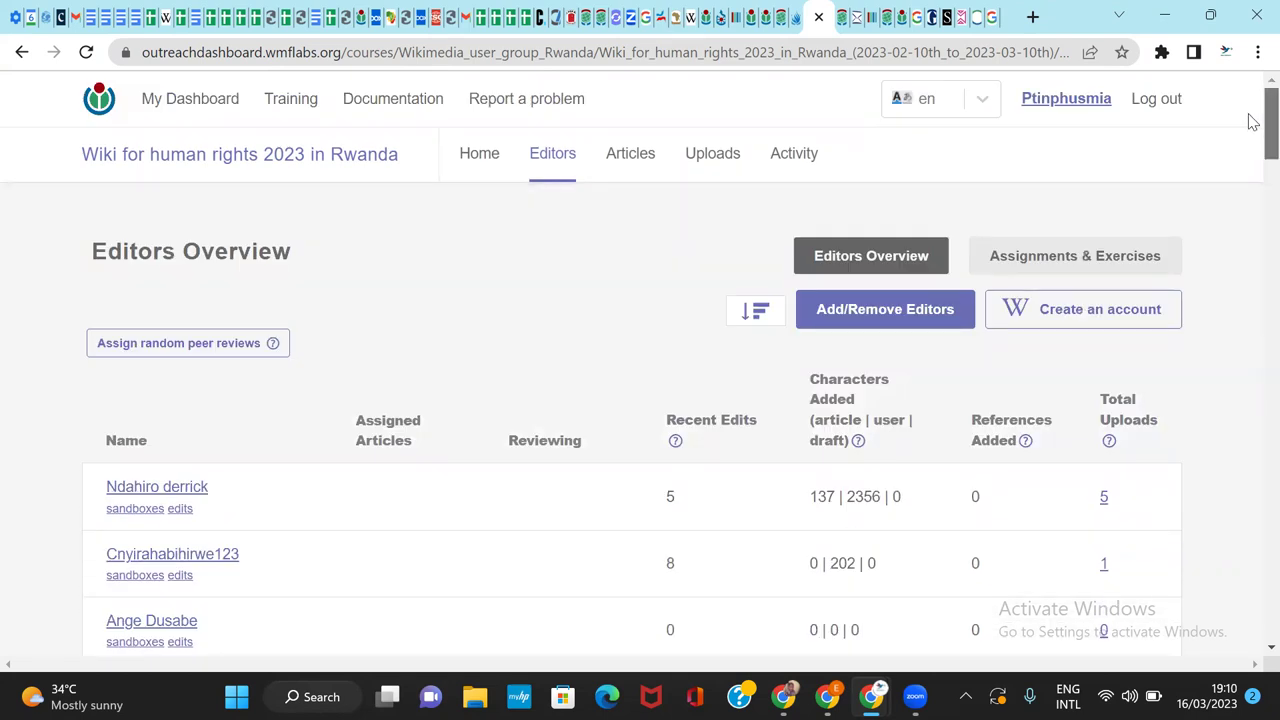
{"action": "scroll", "coordinate": [1250, 128], "scroll_direction": "down", "scroll_amount": 2}
{"action": "mouse_move", "coordinate": [903, 259]}
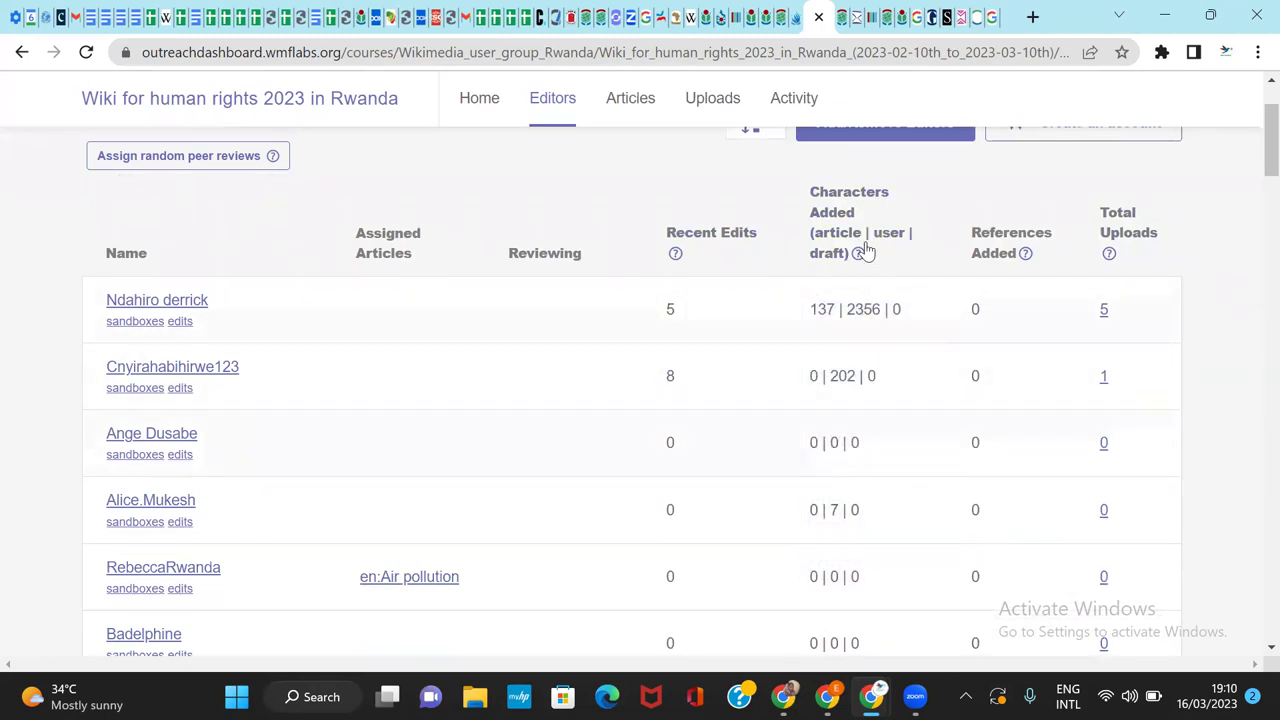
{"action": "mouse_move", "coordinate": [863, 256]}
{"action": "scroll", "coordinate": [1250, 200], "scroll_direction": "down", "scroll_amount": 15}
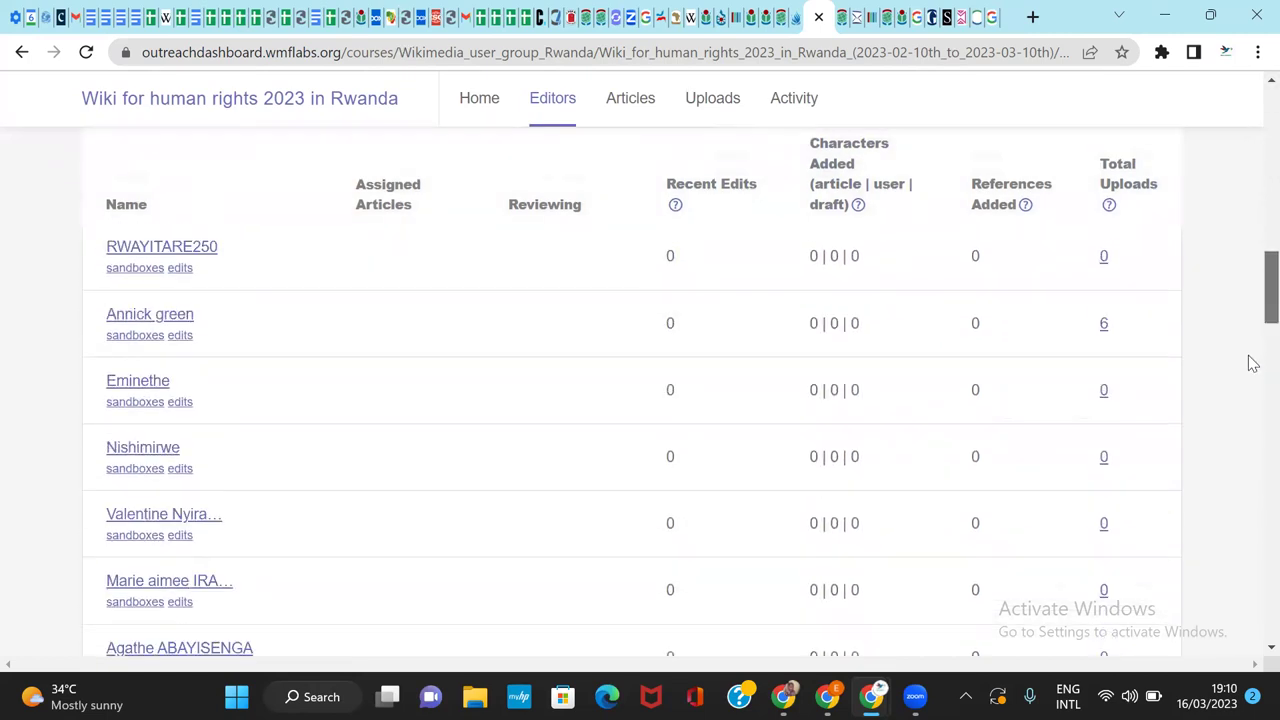
{"action": "scroll", "coordinate": [1250, 480], "scroll_direction": "down", "scroll_amount": 15}
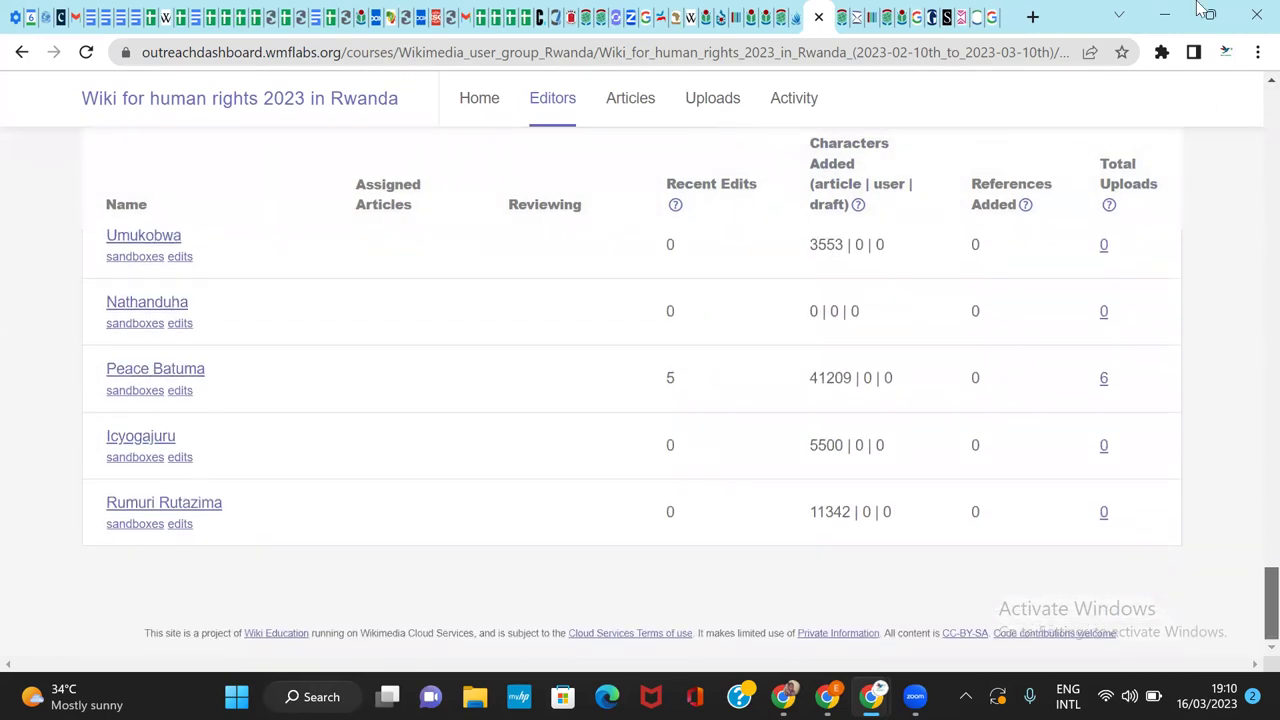
{"action": "key", "text": "Home"}
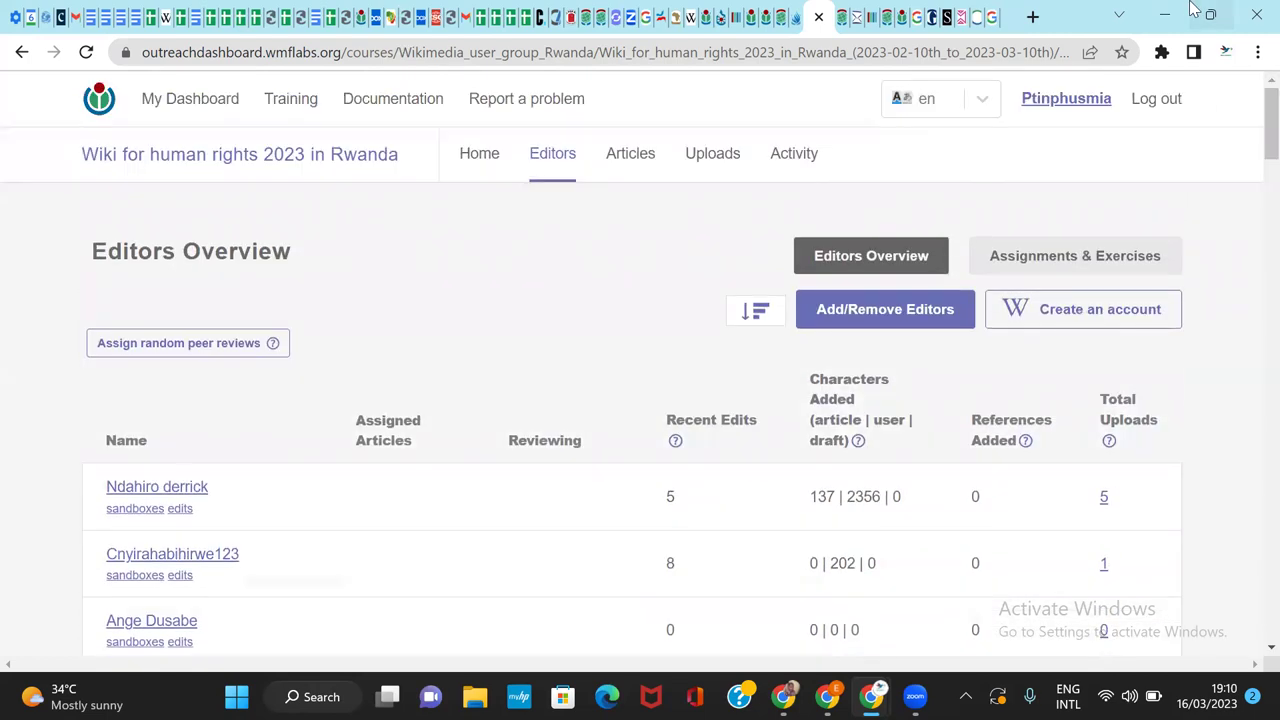
Step: Leave the Rwanda program and display the list of programs in the already open Africa Youth Month (AYM) 2022 campaign
{"action": "left_click", "coordinate": [22, 54]}
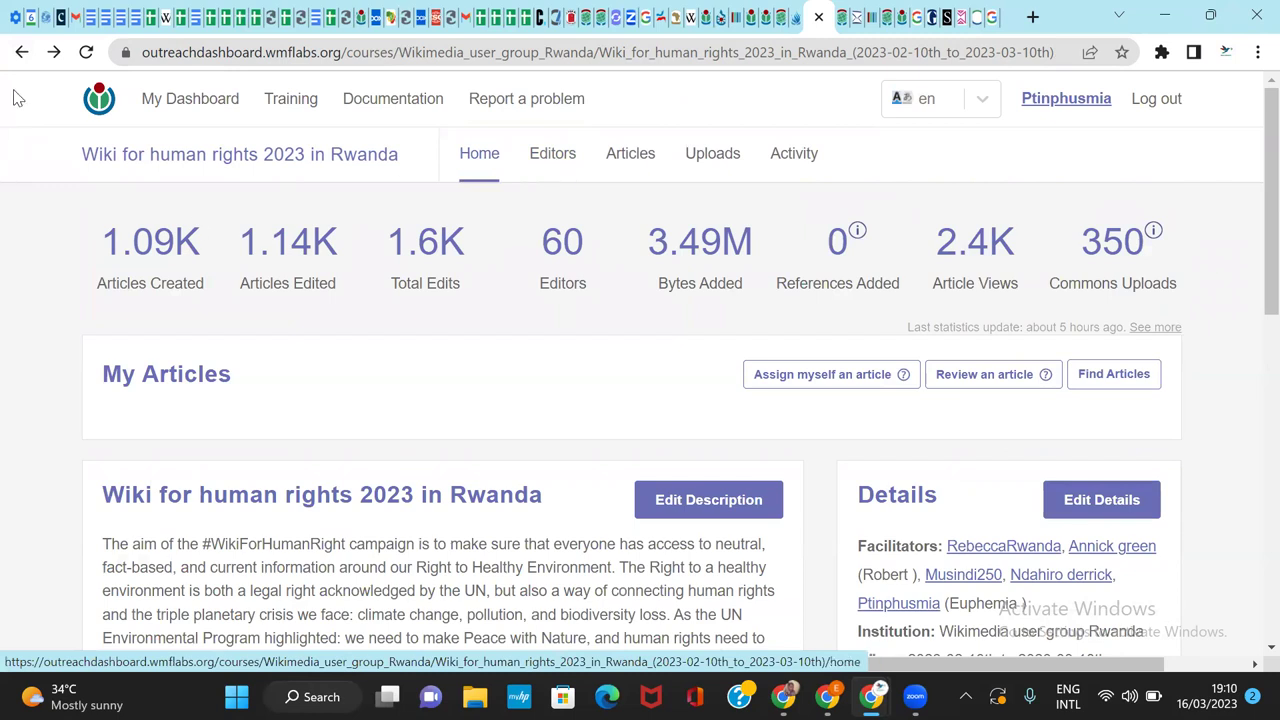
{"action": "left_click", "coordinate": [21, 54]}
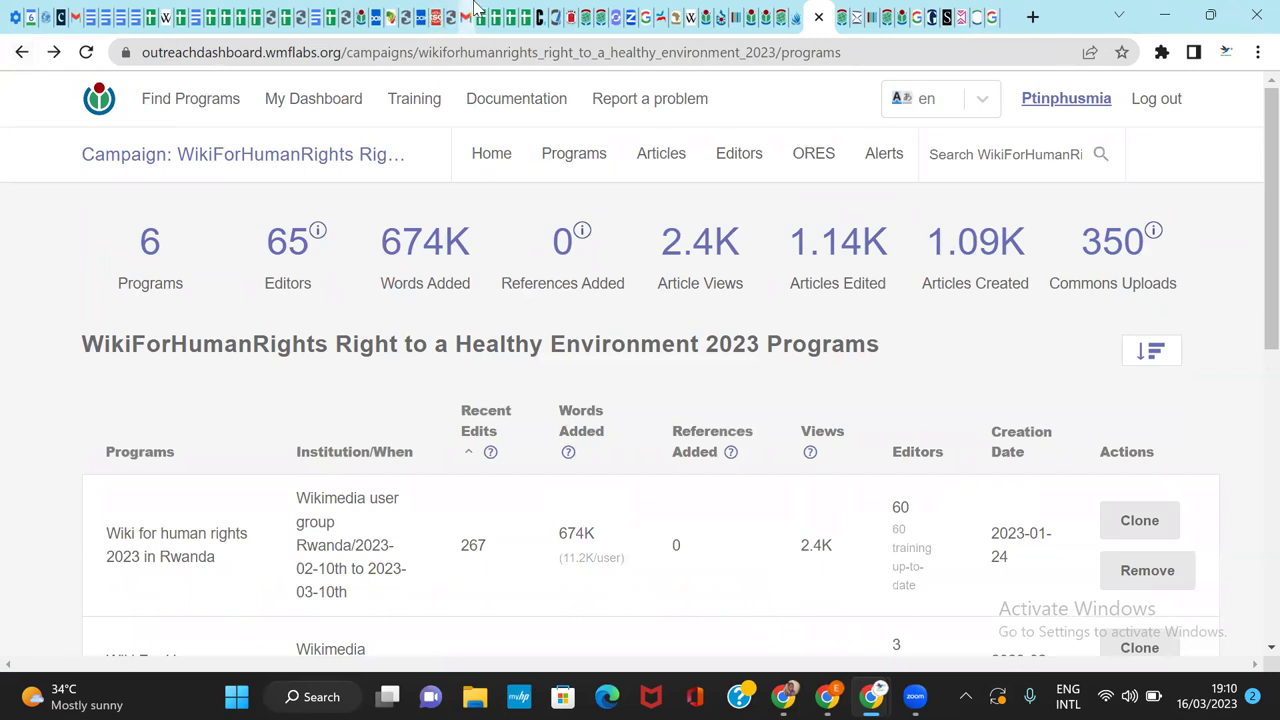
{"action": "left_click", "coordinate": [901, 21]}
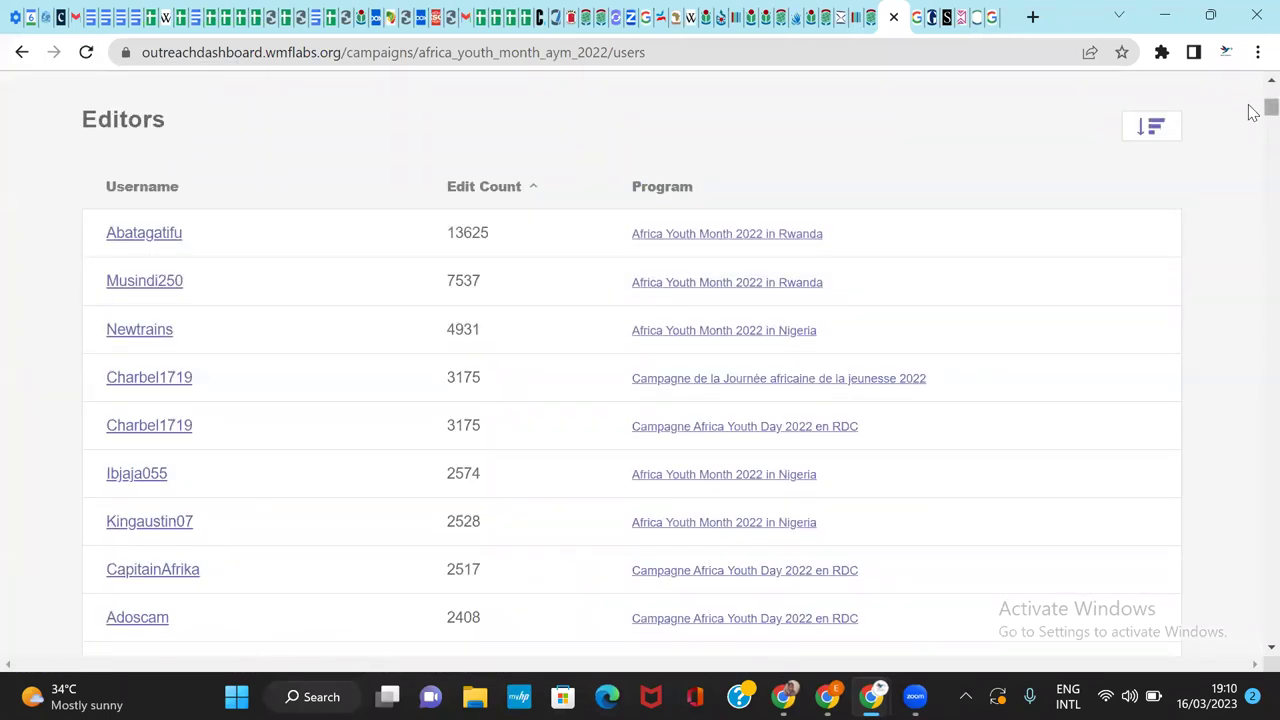
{"action": "scroll", "coordinate": [1255, 85], "scroll_direction": "up", "scroll_amount": 5}
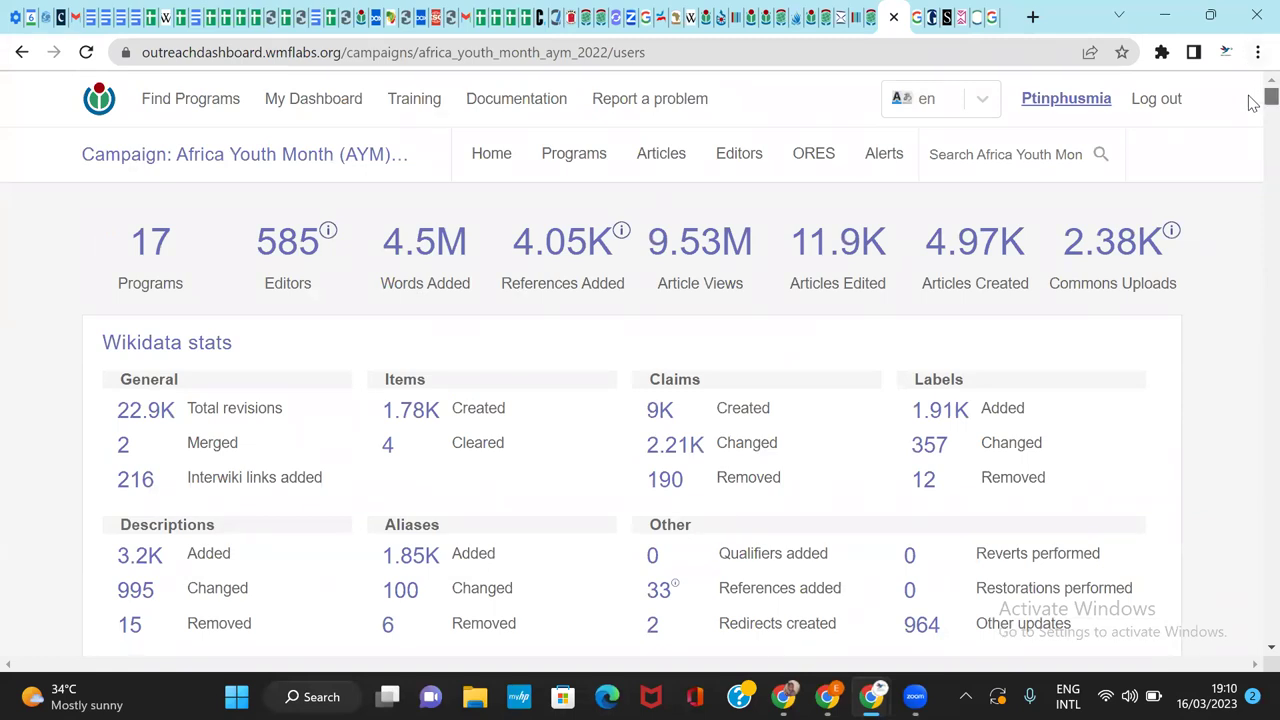
{"action": "scroll", "coordinate": [1252, 104], "scroll_direction": "down", "scroll_amount": 1}
{"action": "scroll", "coordinate": [1252, 104], "scroll_direction": "up", "scroll_amount": 1}
{"action": "left_click", "coordinate": [577, 168]}
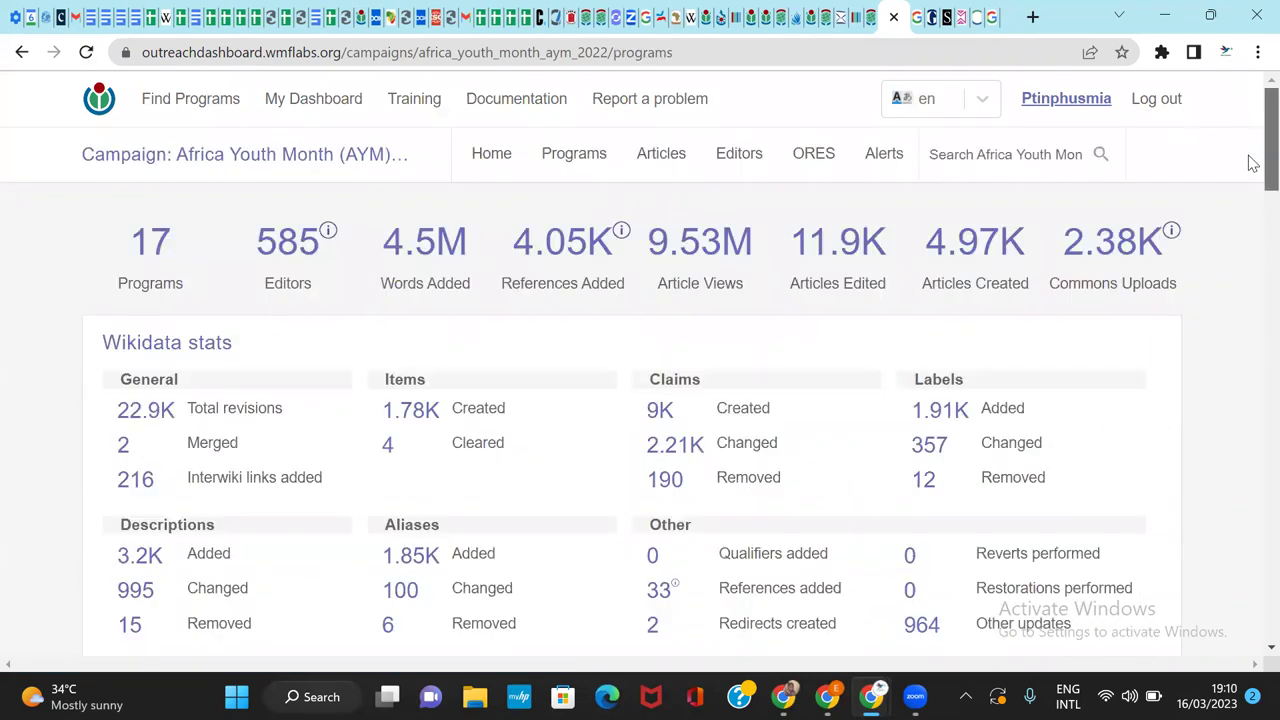
Step: Open the Africa Knowledge Initiative - Africa Youth Month program from the campaign's program list and look over its home page
{"action": "scroll", "coordinate": [1252, 163], "scroll_direction": "down", "scroll_amount": 8}
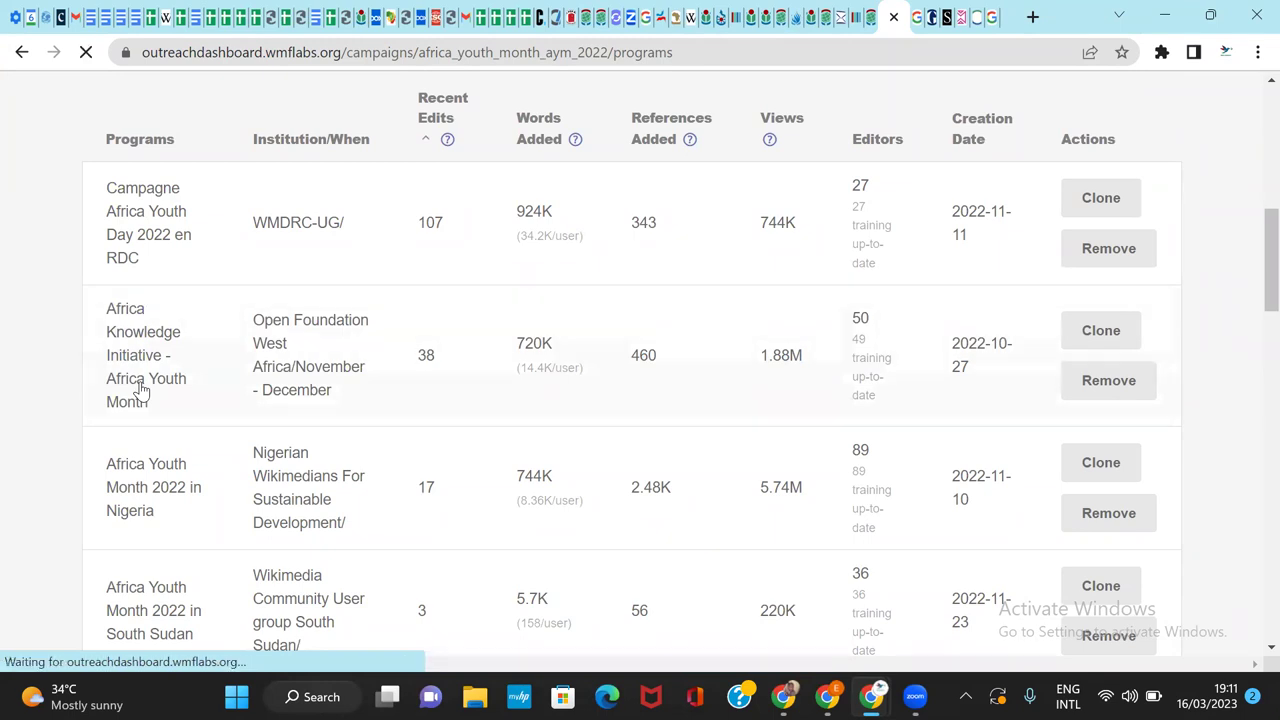
{"action": "left_click", "coordinate": [141, 390]}
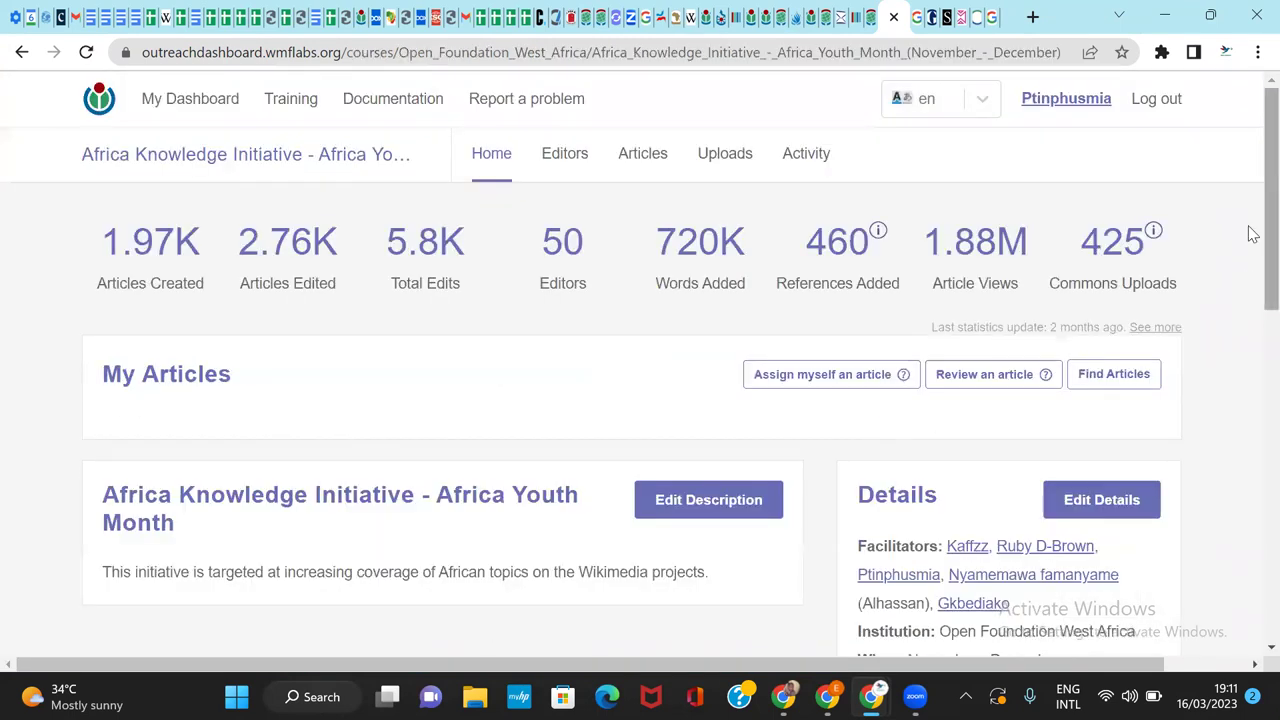
{"action": "scroll", "coordinate": [1250, 284], "scroll_direction": "down", "scroll_amount": 2}
{"action": "scroll", "coordinate": [1248, 286], "scroll_direction": "up", "scroll_amount": 2}
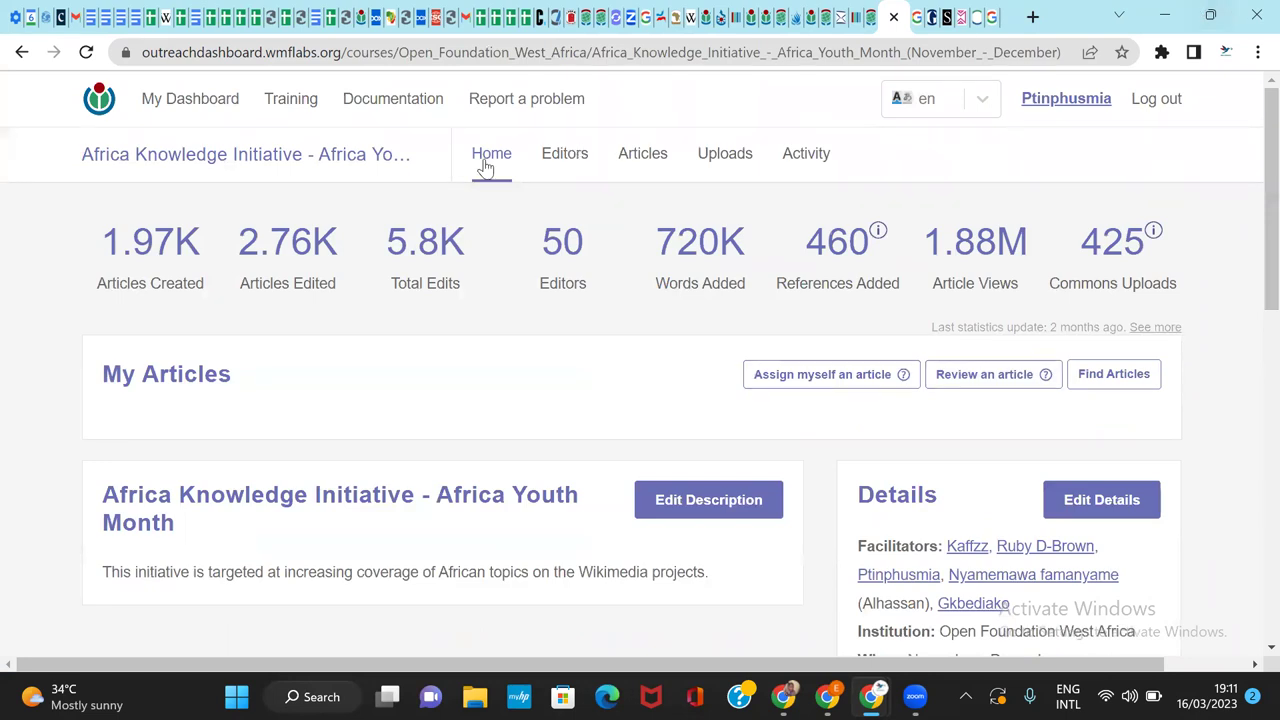
Step: Display the articles edited in the Africa Knowledge Initiative - Africa Youth Month program and skim the first entries of the list
{"action": "left_click", "coordinate": [626, 160]}
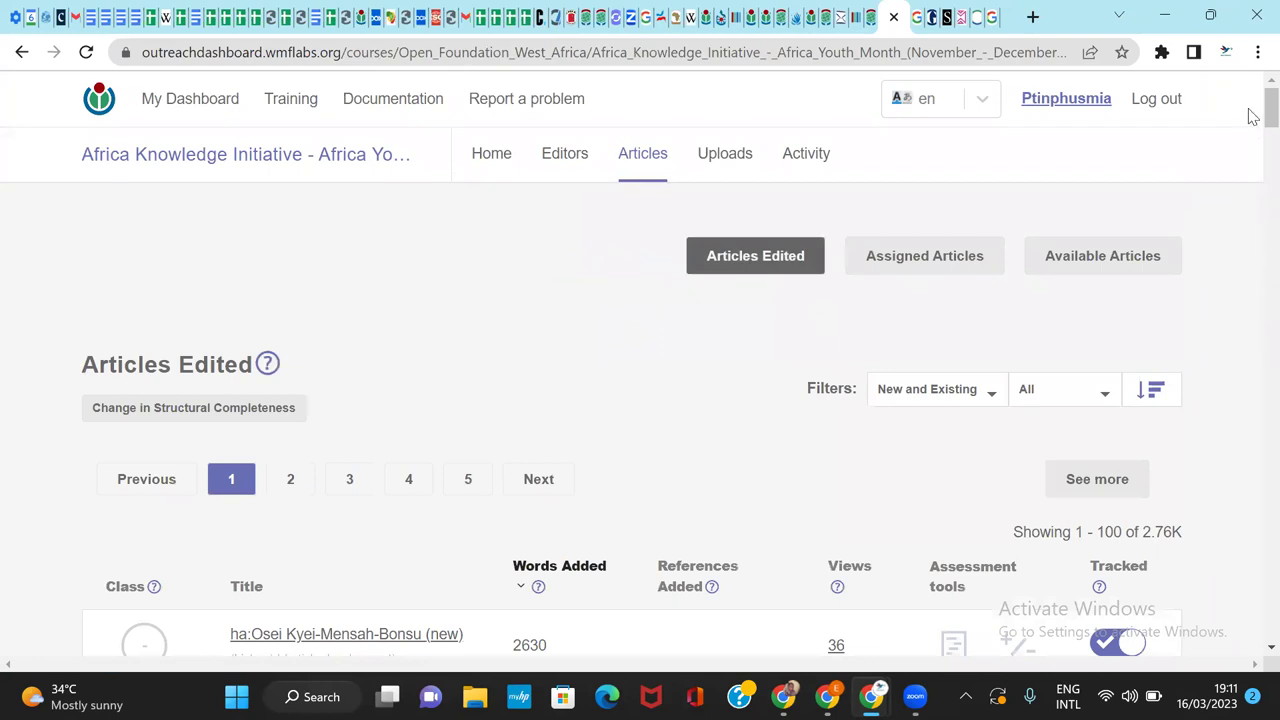
{"action": "scroll", "coordinate": [1252, 120], "scroll_direction": "down", "scroll_amount": 5}
{"action": "scroll", "coordinate": [1252, 143], "scroll_direction": "up", "scroll_amount": 1}
{"action": "scroll", "coordinate": [1252, 170], "scroll_direction": "down", "scroll_amount": 6}
{"action": "scroll", "coordinate": [1254, 190], "scroll_direction": "down", "scroll_amount": 4}
{"action": "scroll", "coordinate": [1252, 175], "scroll_direction": "up", "scroll_amount": 9}
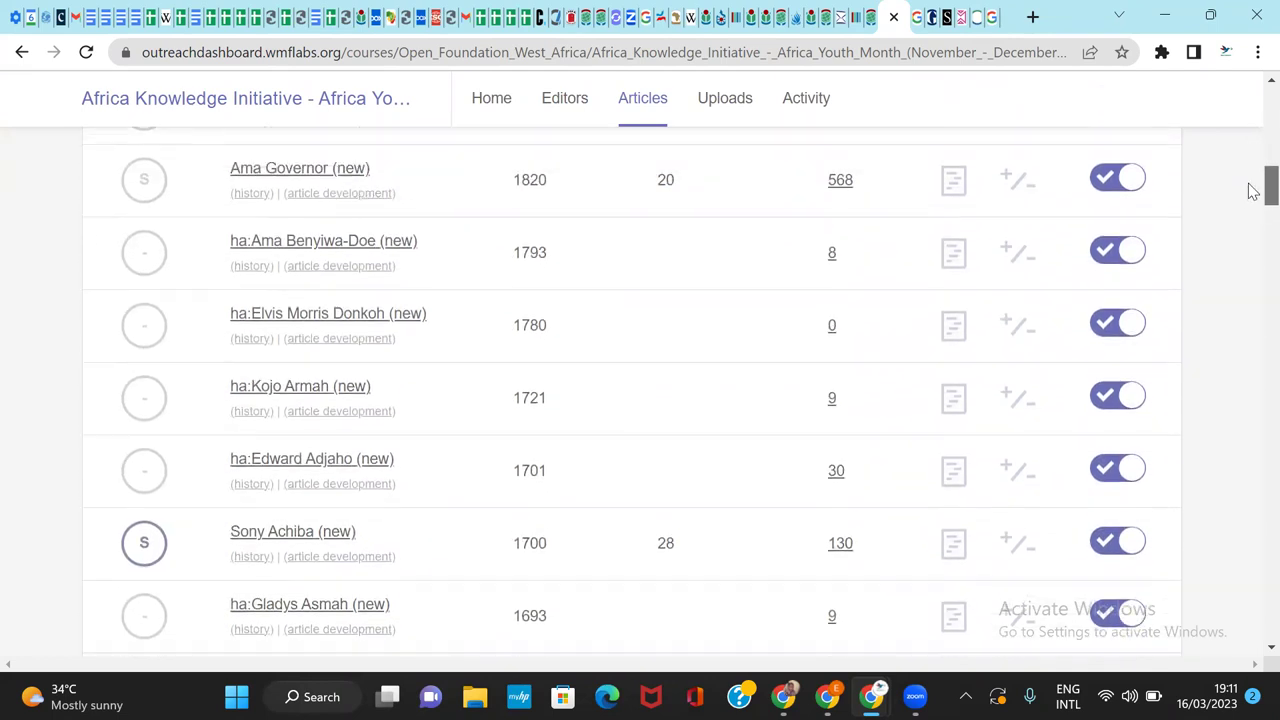
{"action": "scroll", "coordinate": [1252, 125], "scroll_direction": "up", "scroll_amount": 2}
{"action": "scroll", "coordinate": [1252, 135], "scroll_direction": "down", "scroll_amount": 3}
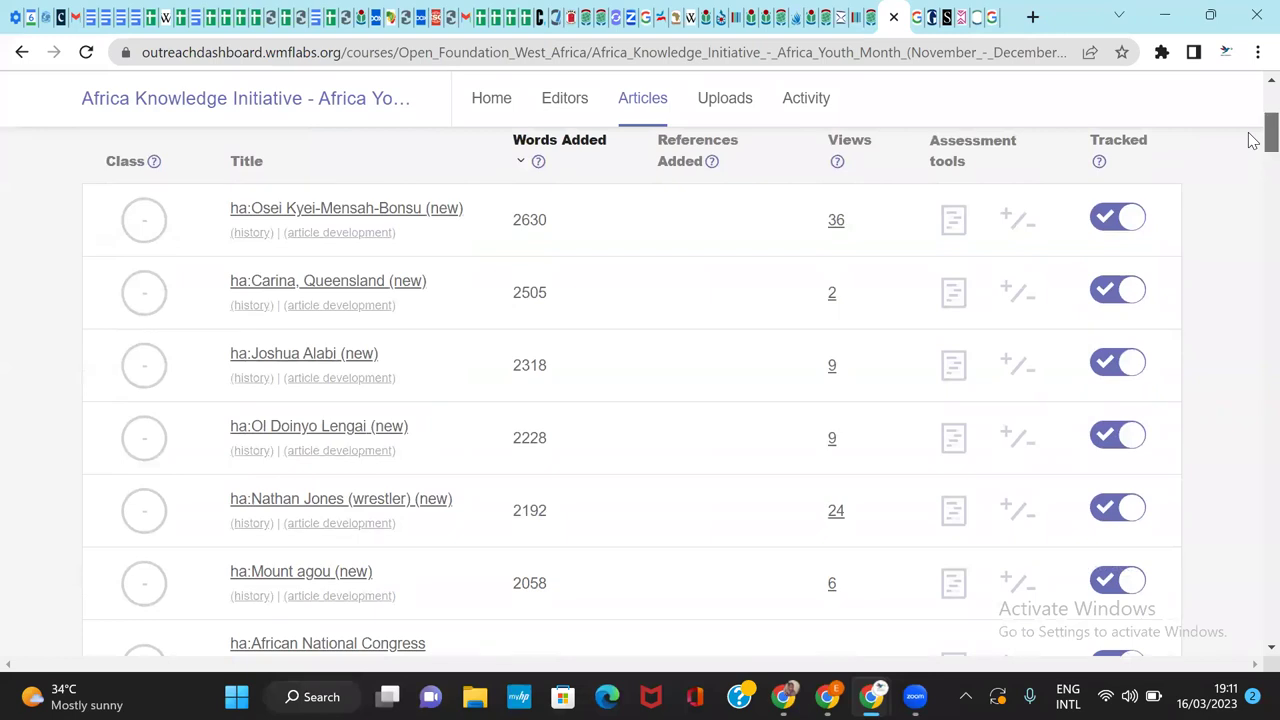
Step: Compare the words added, references added and views of the edited articles farther down the list, returning to the Ama Governor entry
{"action": "scroll", "coordinate": [1252, 143], "scroll_direction": "down", "scroll_amount": 1}
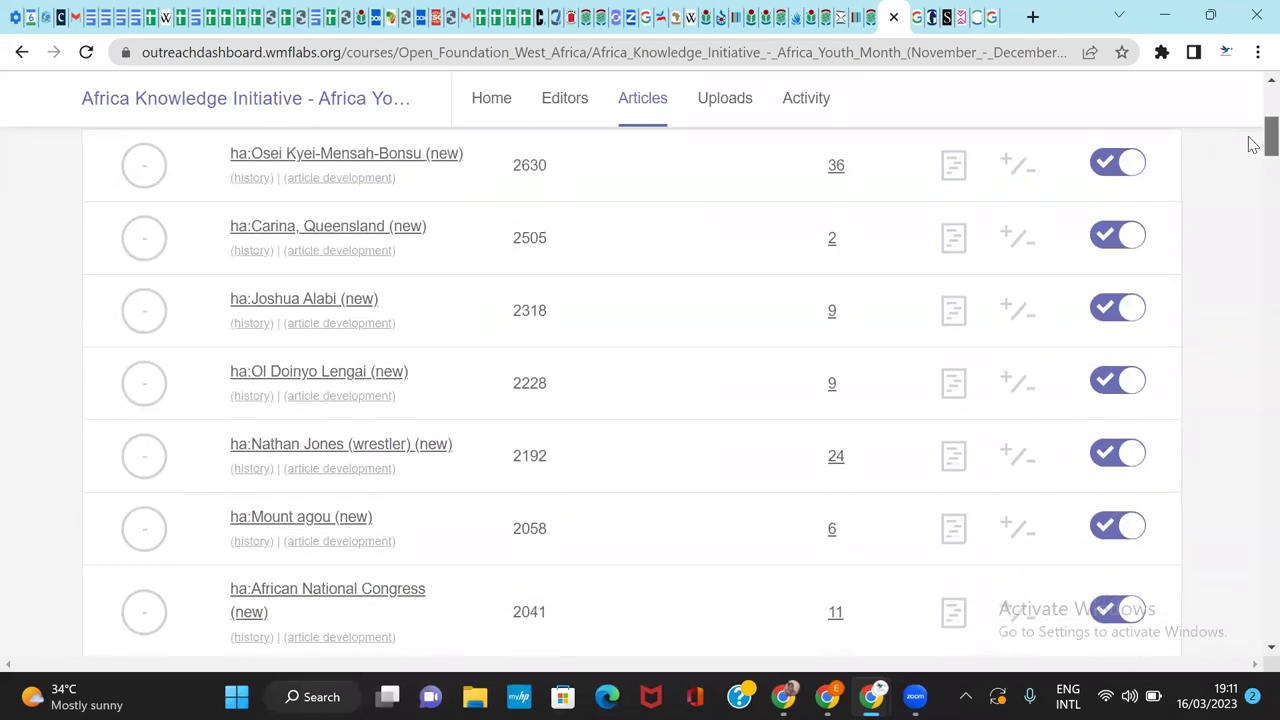
{"action": "scroll", "coordinate": [1252, 150], "scroll_direction": "down", "scroll_amount": 6}
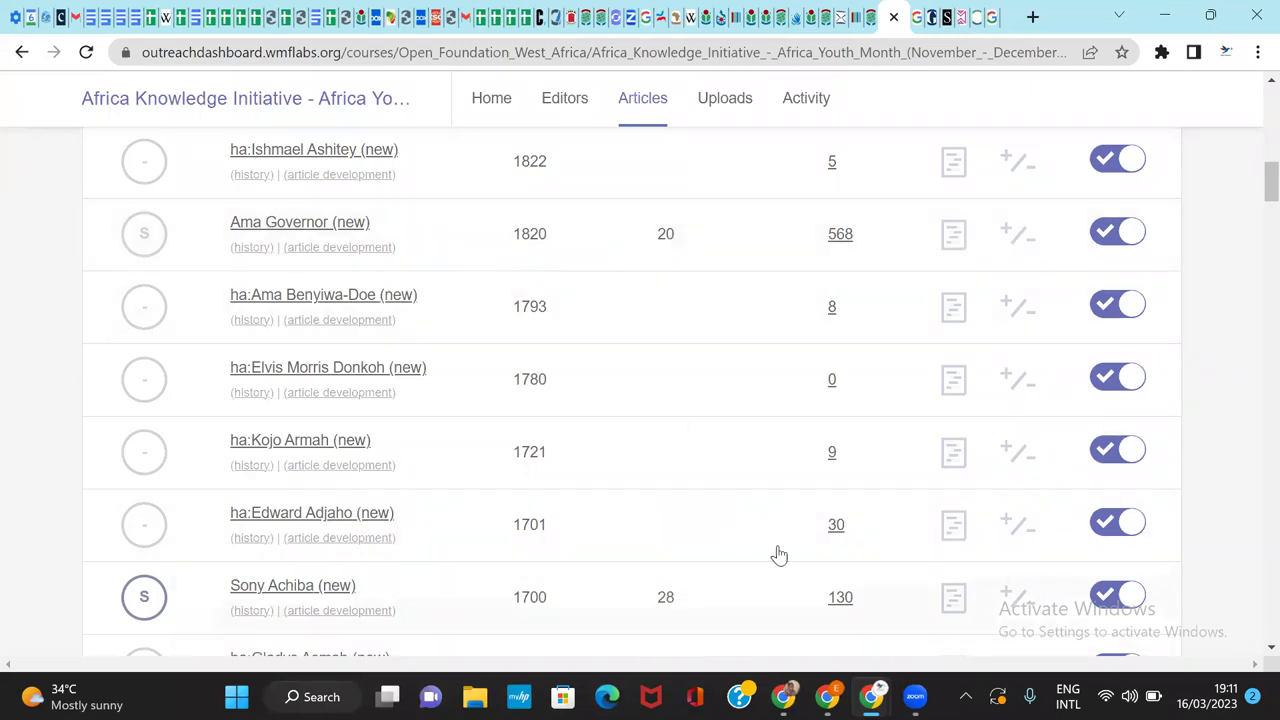
{"action": "left_click_drag", "start_coordinate": [1266, 196], "coordinate": [1253, 347]}
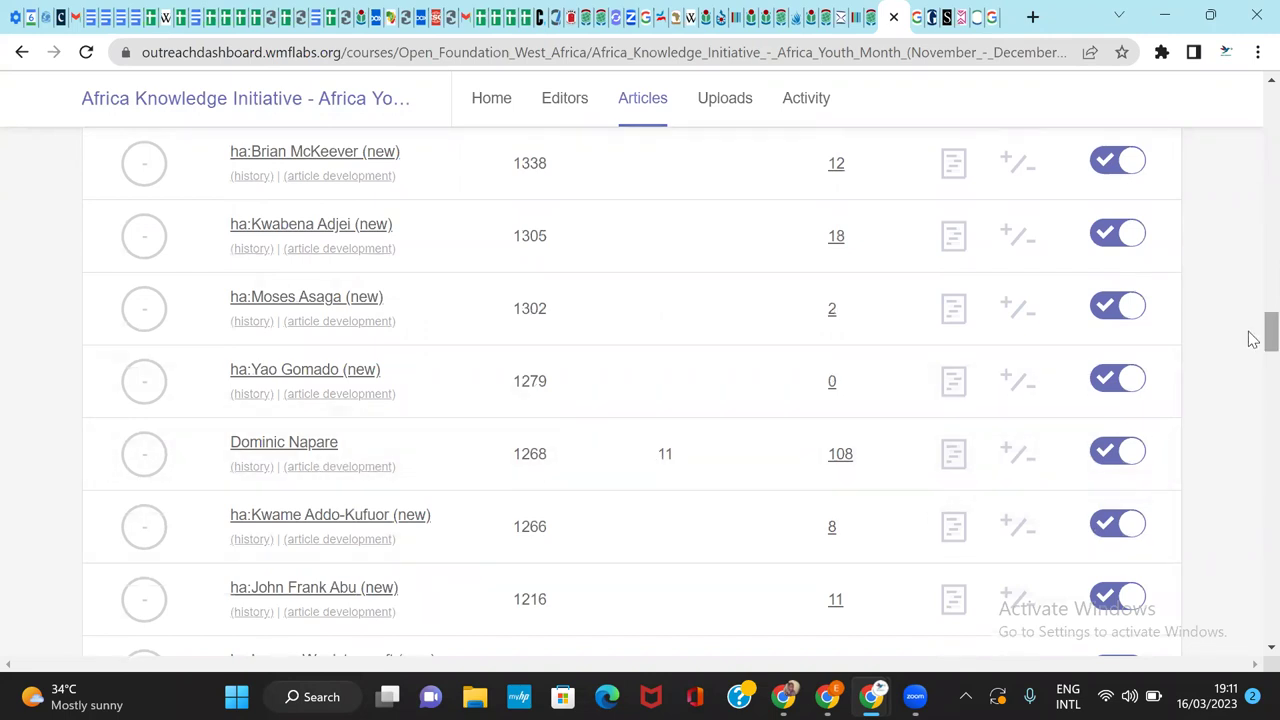
{"action": "left_click_drag", "start_coordinate": [1253, 342], "coordinate": [1234, 185]}
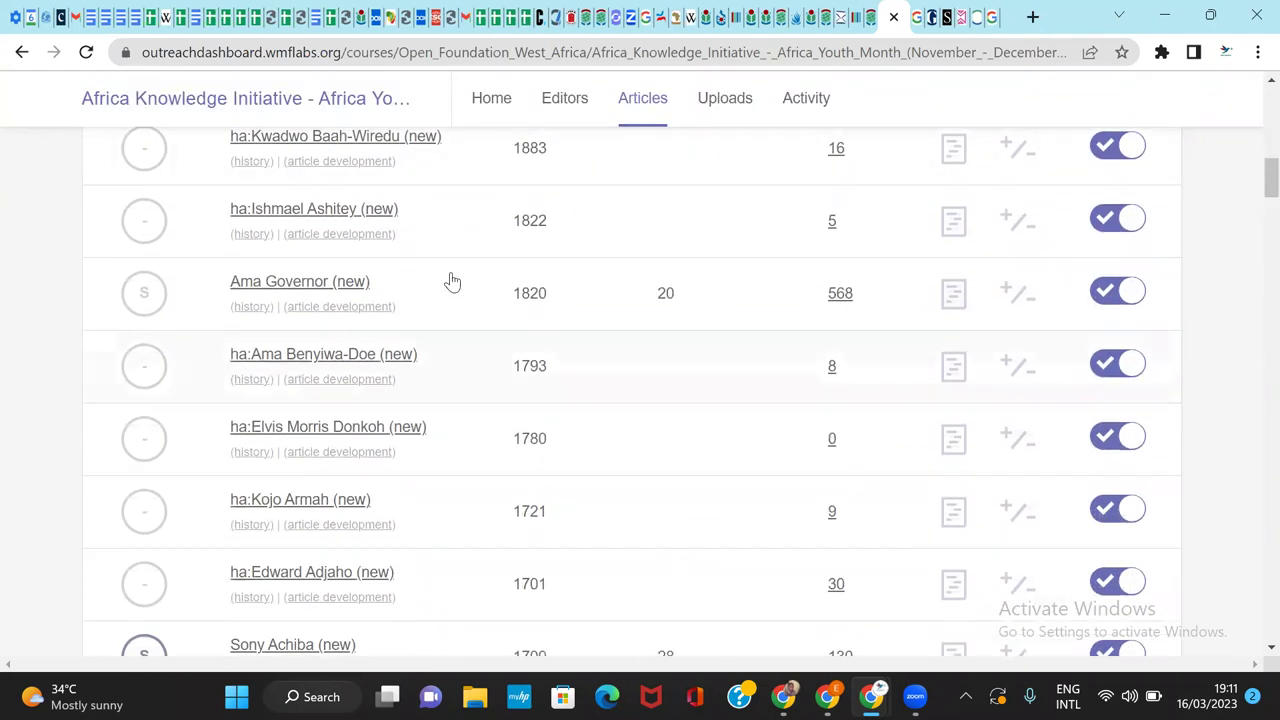